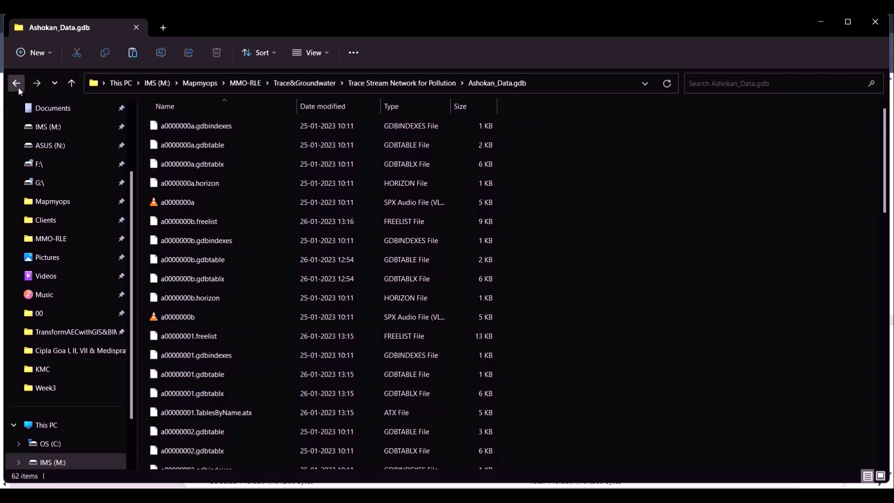
# - Switch to ArcGIS Pro and create a new map project named Ashokan_Stream_Trace in its own folder
pyautogui.click(19, 88)
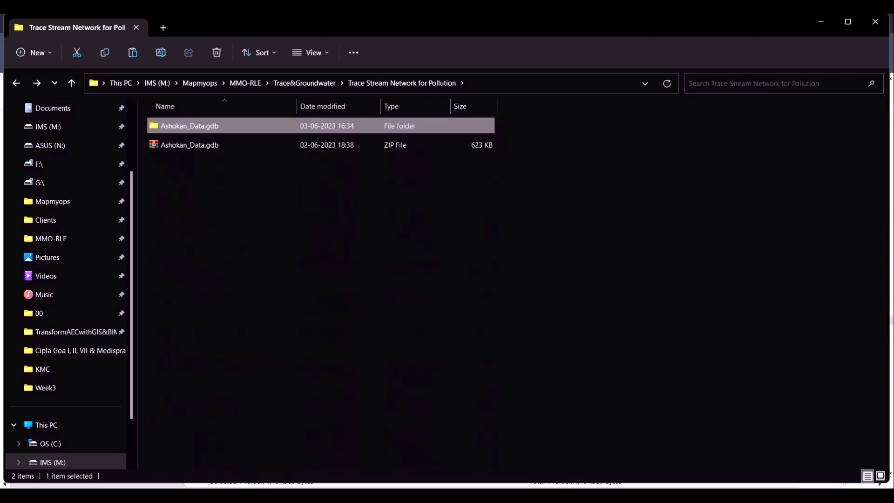
pyautogui.click(196, 493)
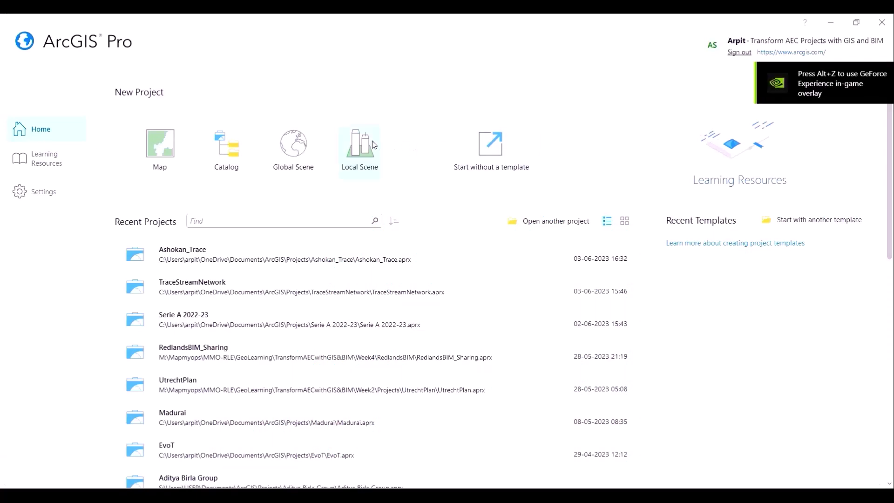
pyautogui.click(164, 160)
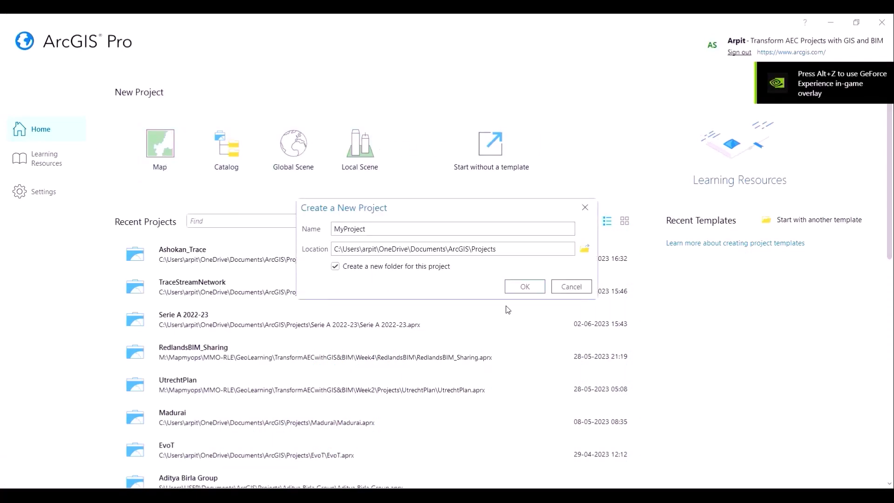
pyautogui.doubleClick(442, 232)
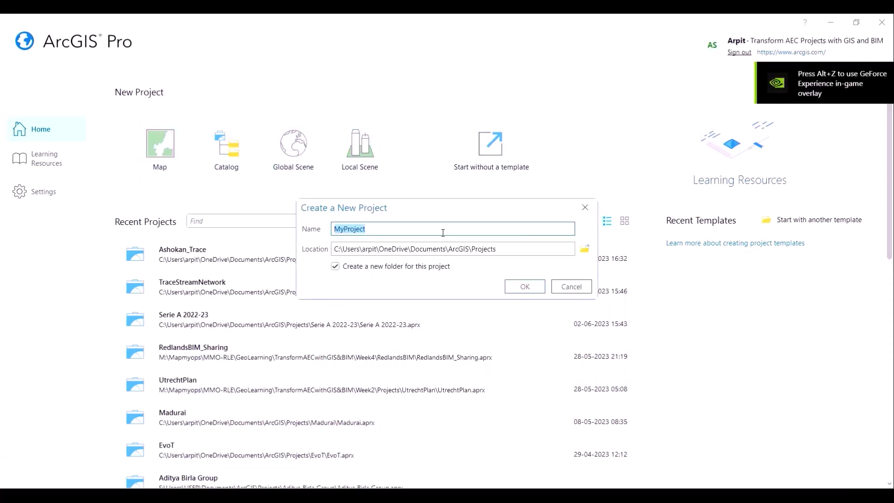
pyautogui.write('Ashokan_Stream_Trace')
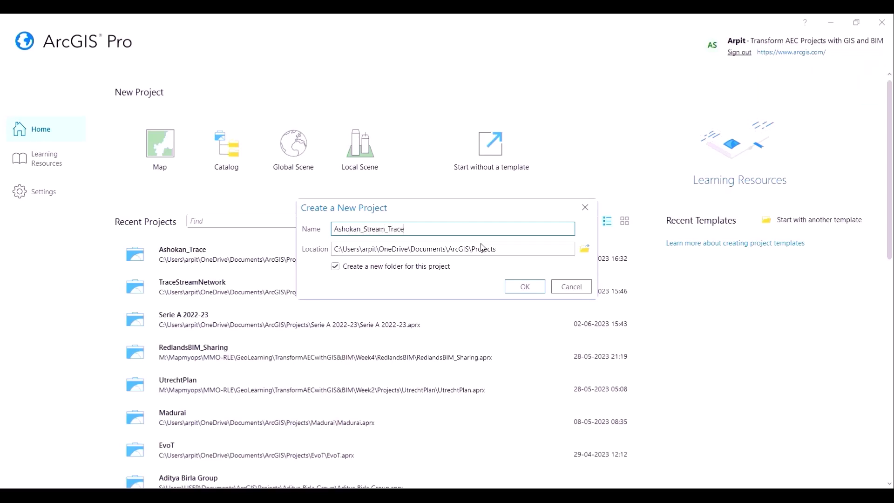
pyautogui.click(524, 287)
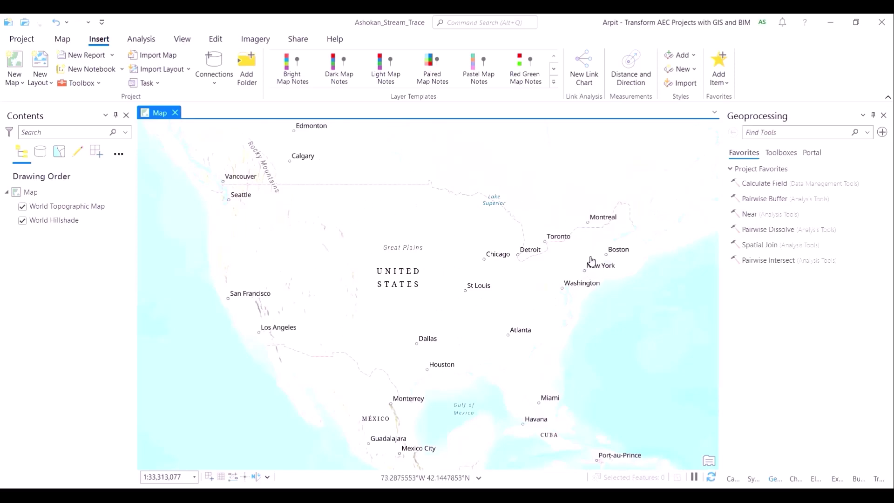
# - Show the project's folders and databases in the Catalog
pyautogui.scroll(2, 592, 260)
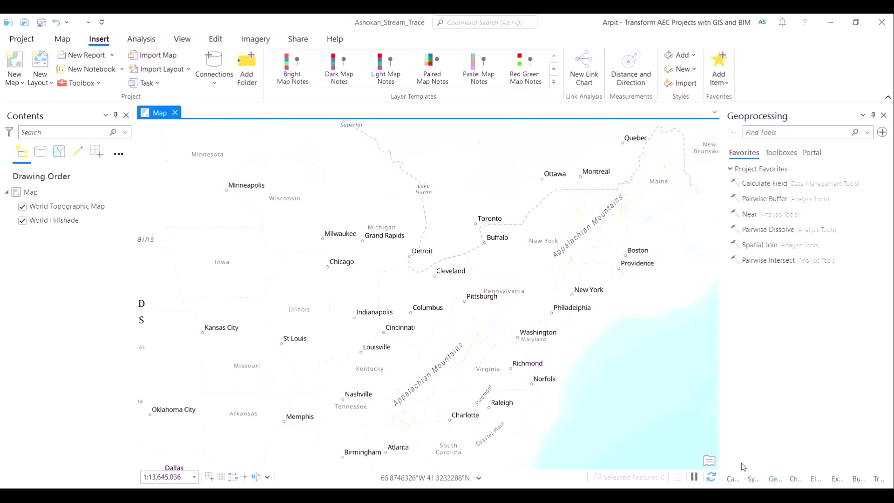
pyautogui.click(732, 479)
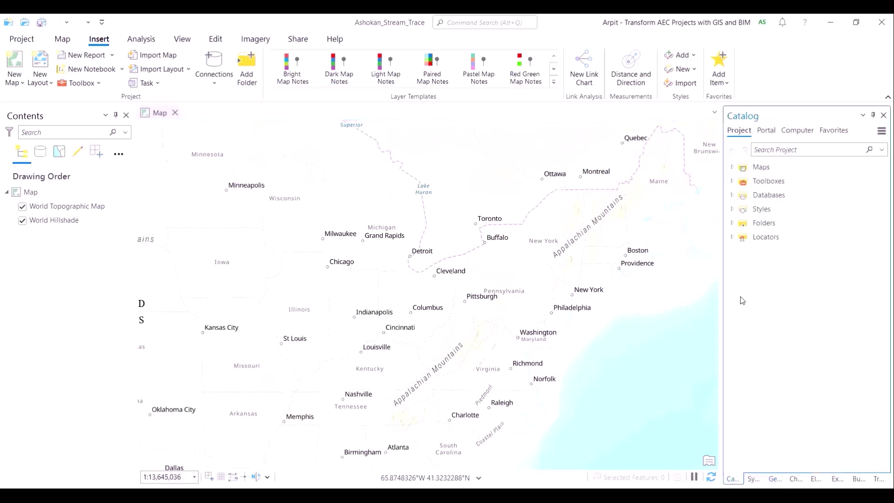
pyautogui.click(732, 223)
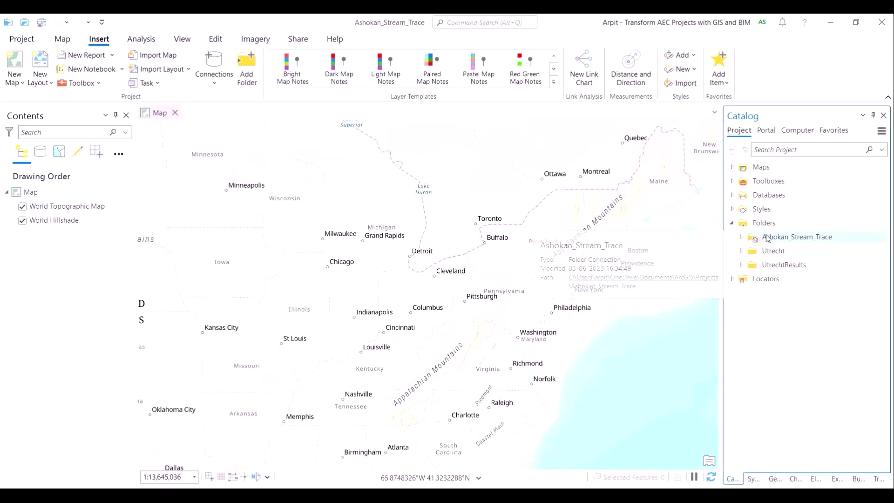
pyautogui.click(733, 195)
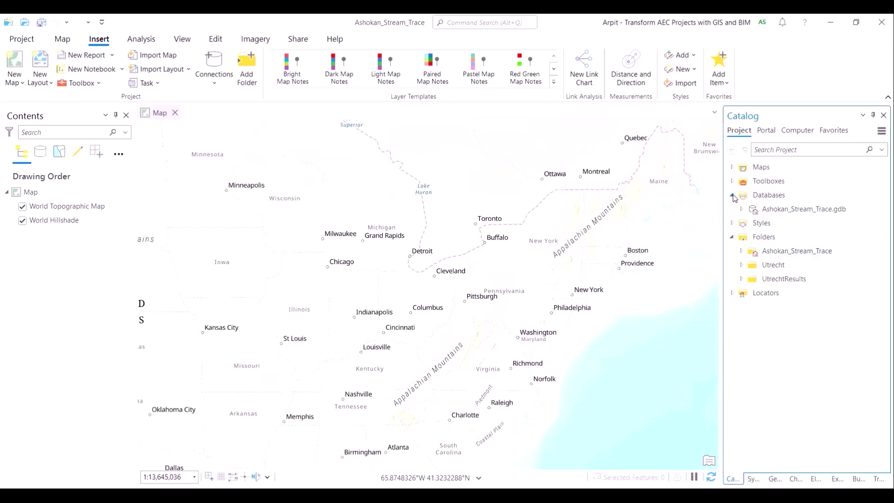
# - Add the existing Ashokan_Data.gdb geodatabase from the Trace Stream Network for Pollution folder to the project's databases
pyautogui.rightClick(768, 196)
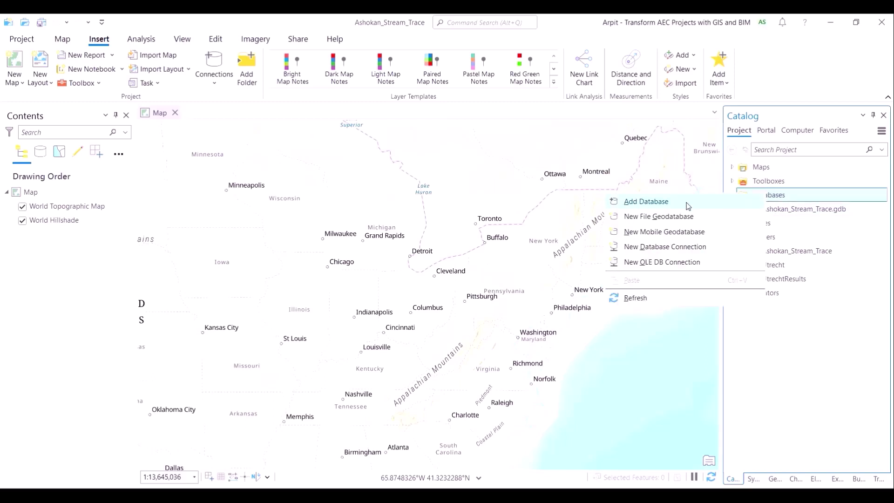
pyautogui.click(646, 202)
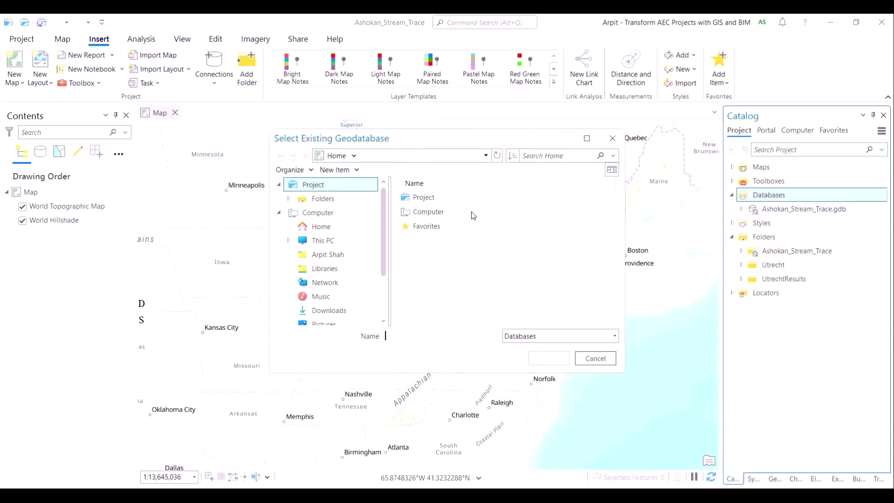
pyautogui.click(486, 155)
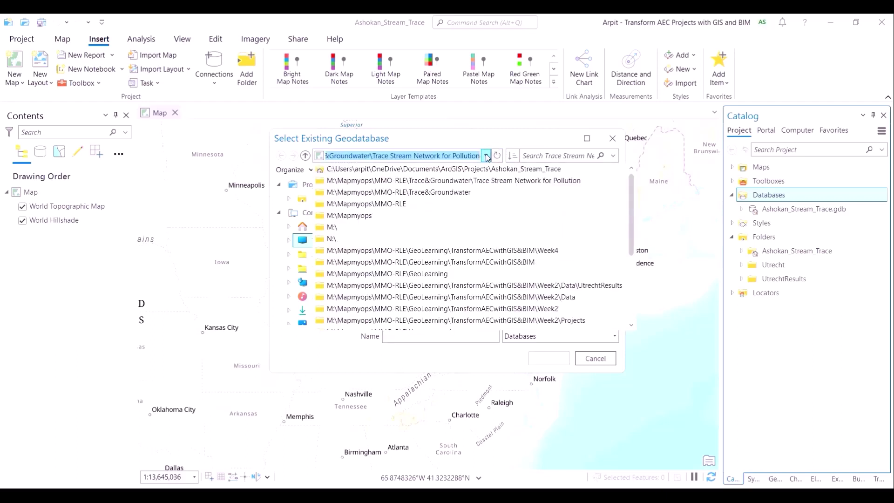
pyautogui.click(456, 204)
pyautogui.scroll(-10, 508, 275)
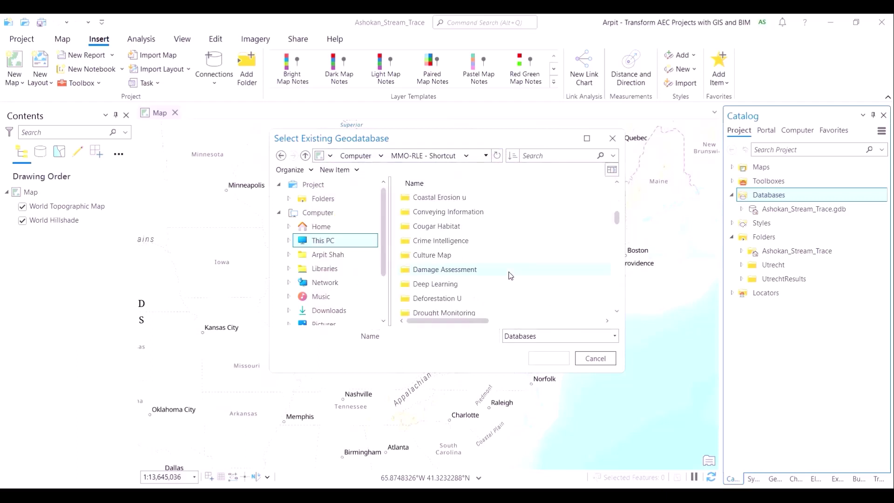
pyautogui.scroll(-10, 510, 276)
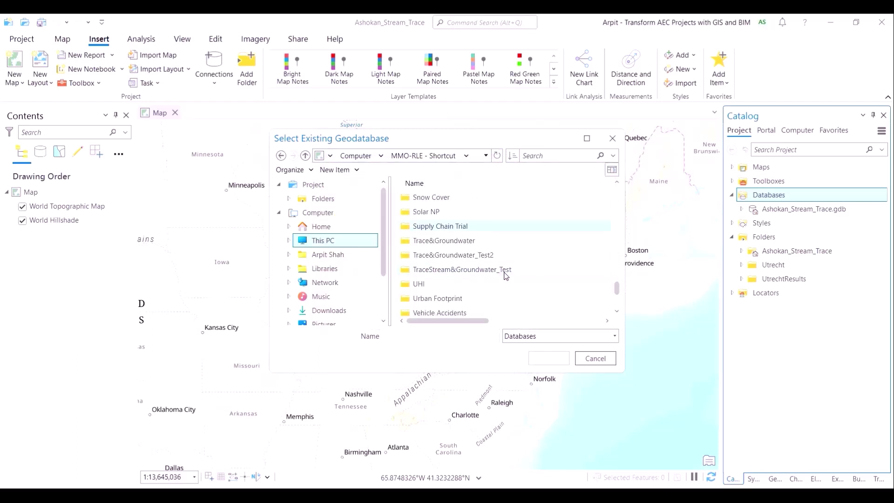
pyautogui.doubleClick(497, 241)
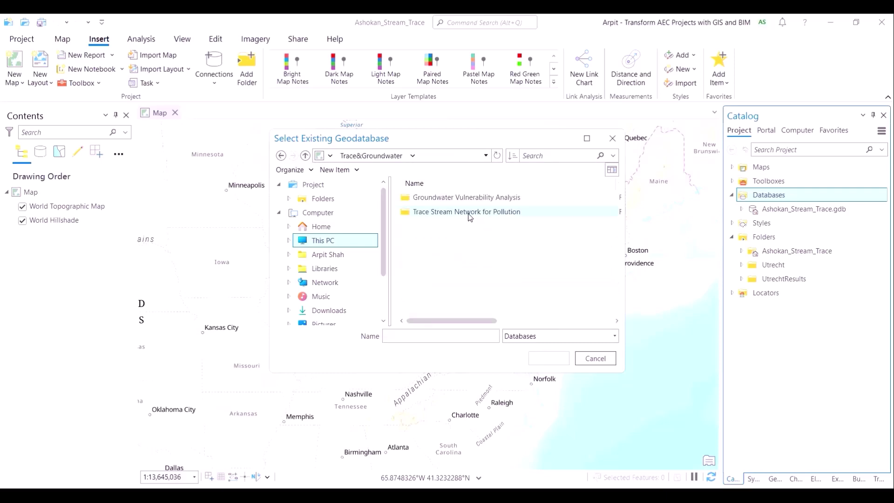
pyautogui.doubleClick(463, 213)
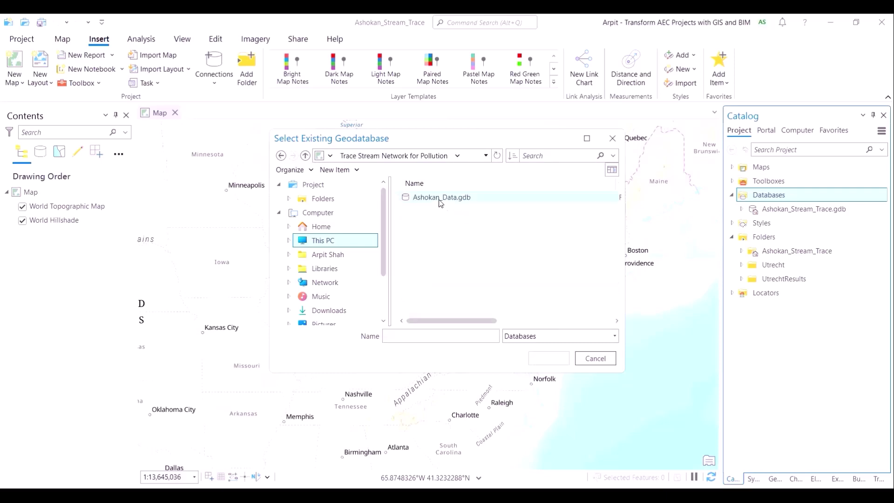
pyautogui.click(441, 203)
pyautogui.hotkey('alt', 'Tab')
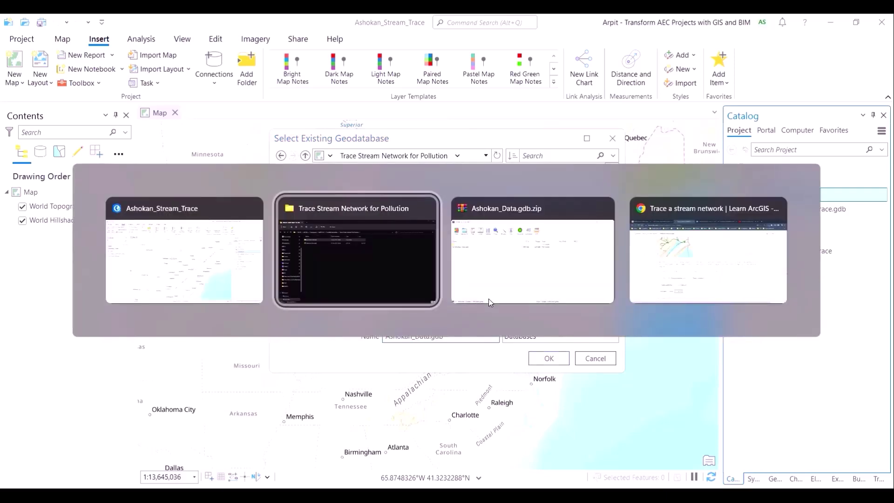
pyautogui.hotkey('alt', 'Tab')
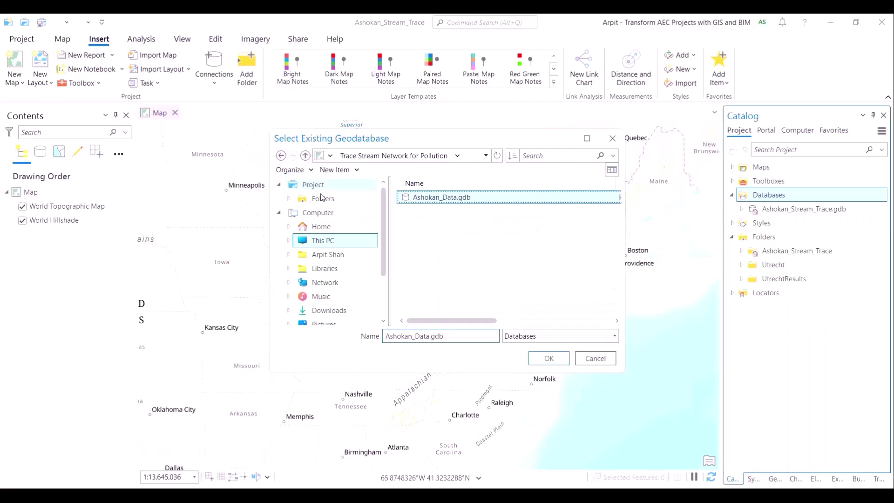
pyautogui.click(543, 359)
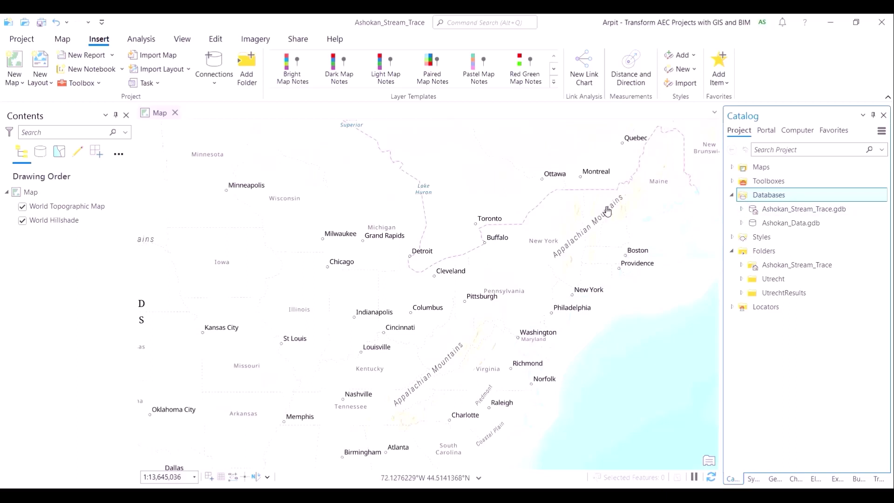
# - Locate Ashokan Reservoir East Basin in Olive, NY, USA on the map
pyautogui.scroll(3, 601, 244)
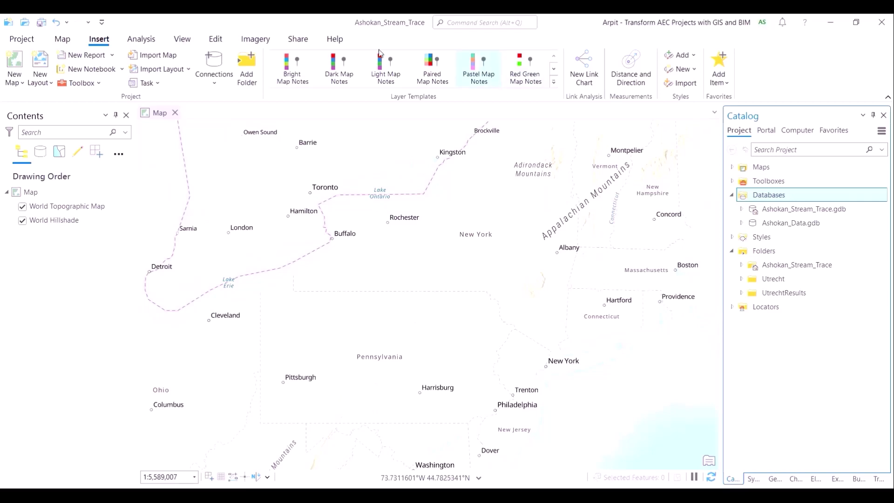
pyautogui.click(62, 39)
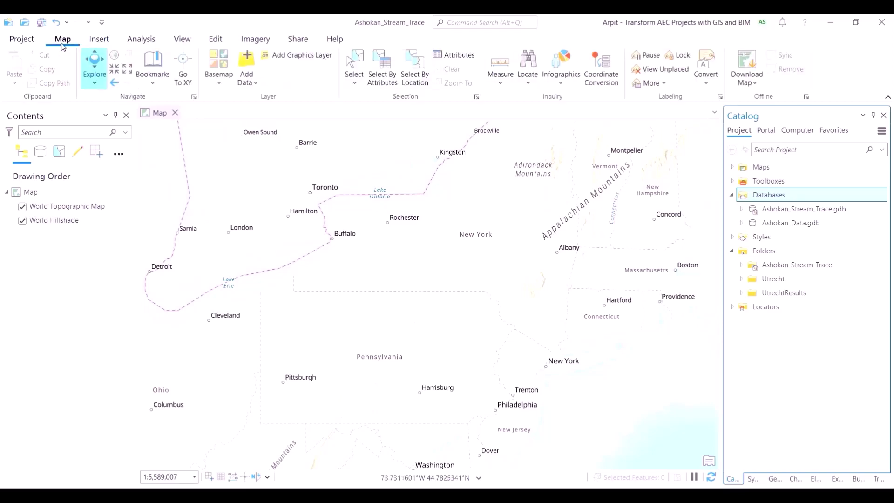
pyautogui.click(528, 66)
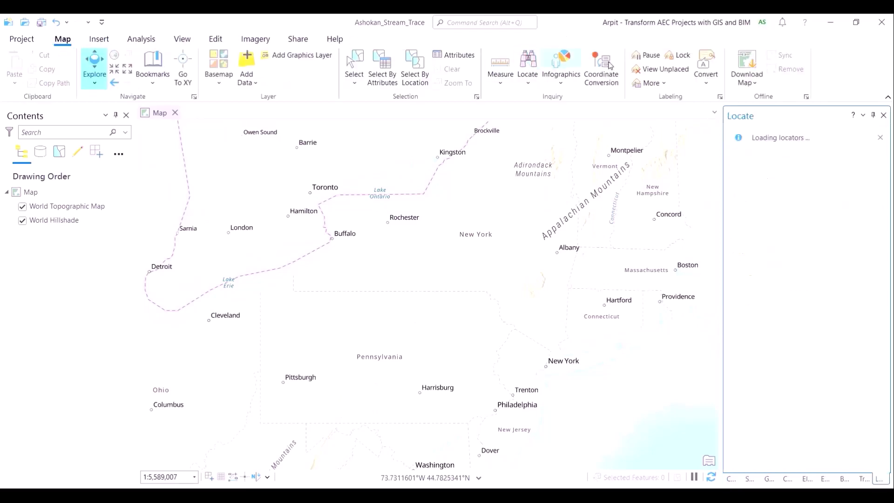
pyautogui.write('ashokan')
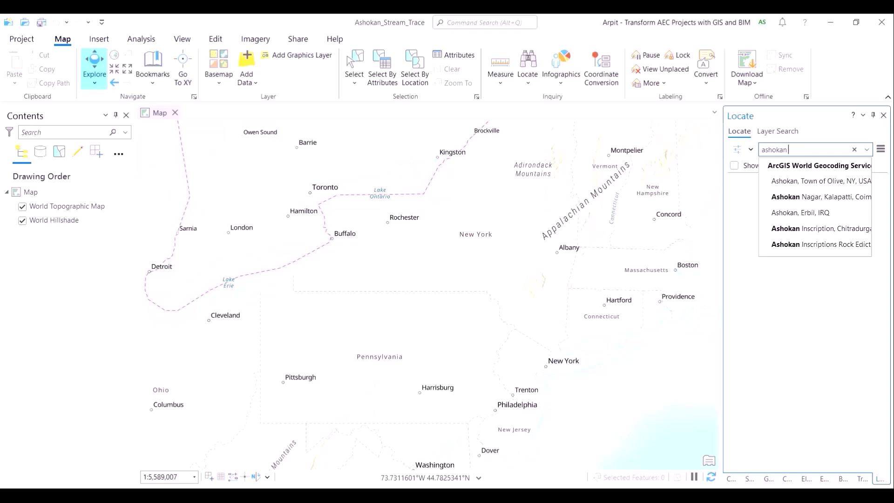
pyautogui.write('r')
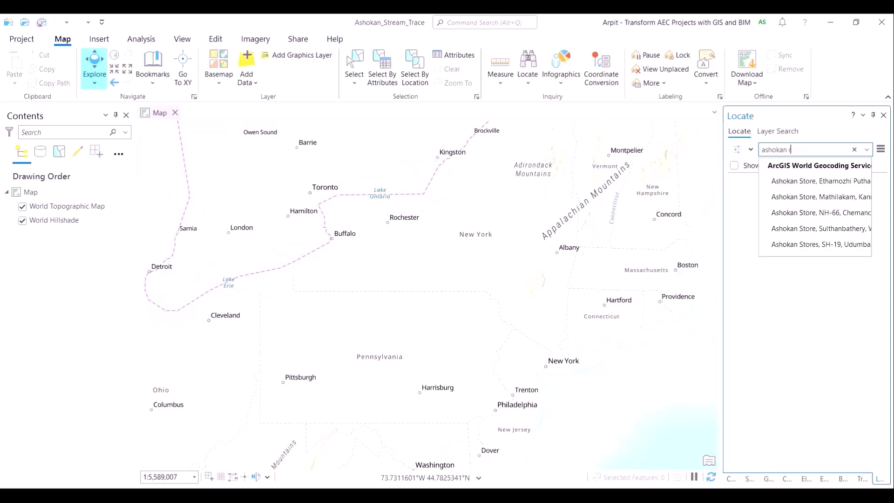
pyautogui.write('eser')
pyautogui.click(842, 211)
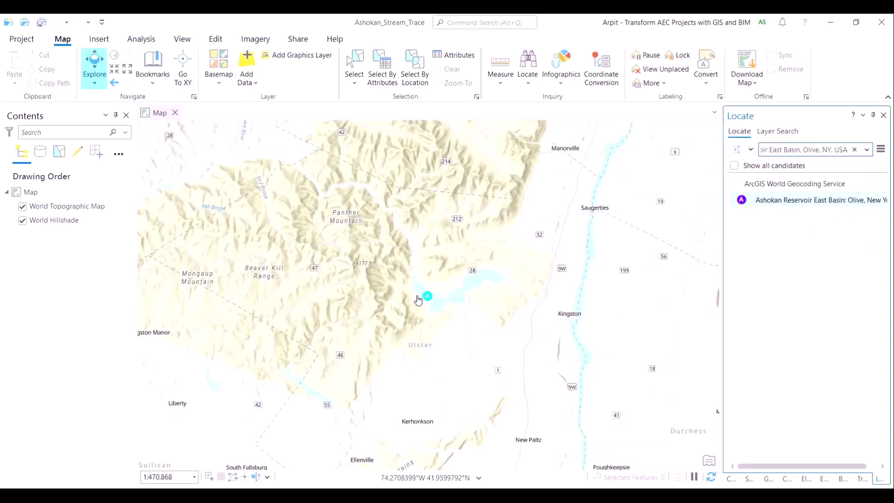
# - Examine the Ashokan Reservoir on the map, both close up and in relation to the surrounding New York region
pyautogui.scroll(3, 464, 298)
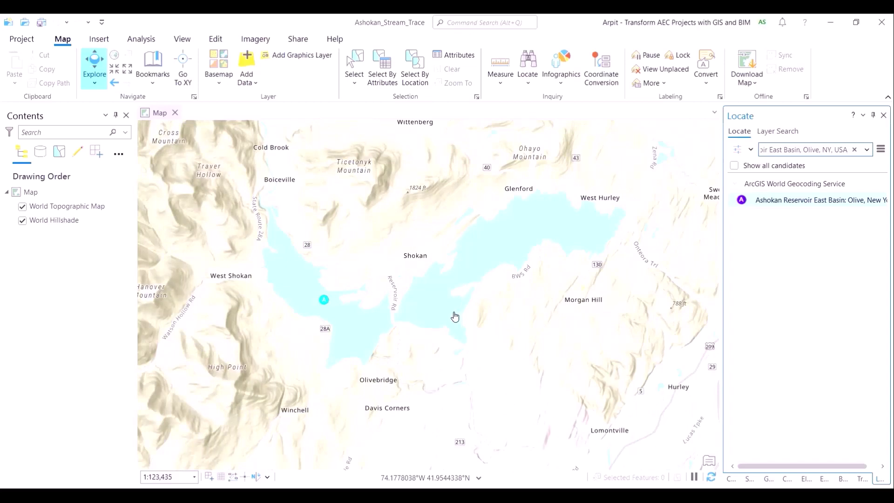
pyautogui.scroll(-3, 452, 311)
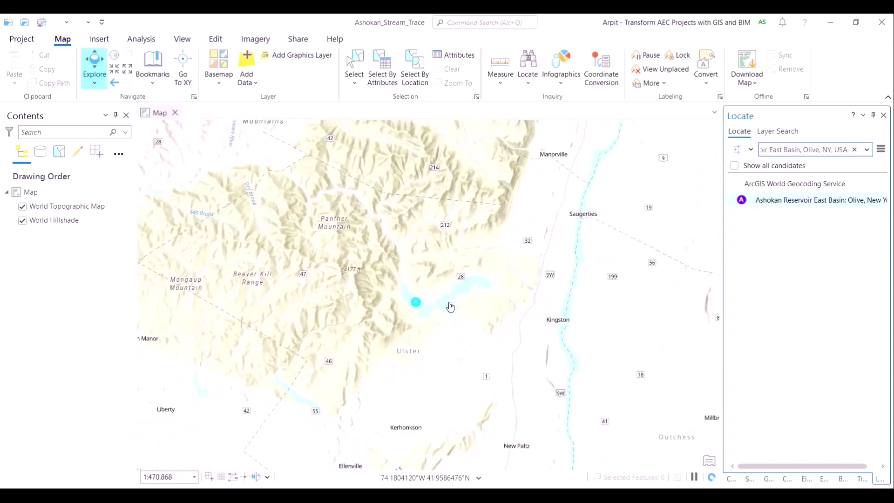
pyautogui.scroll(-1, 450, 306)
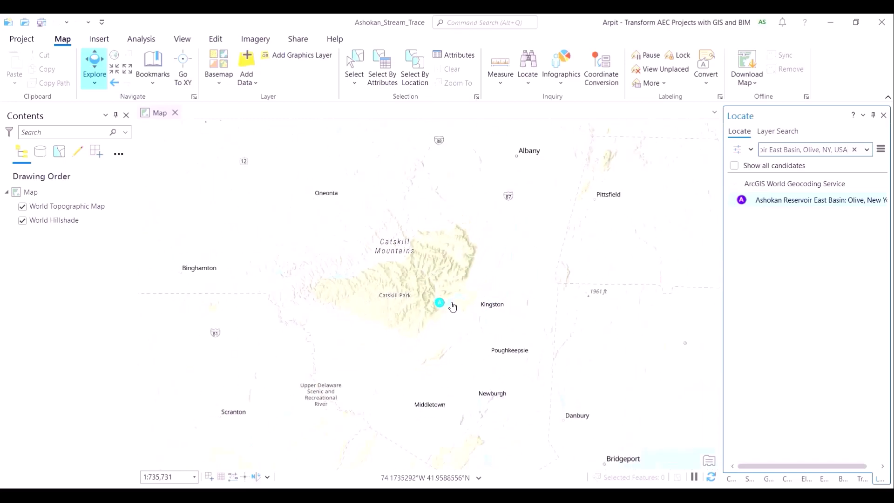
pyautogui.scroll(-4, 452, 305)
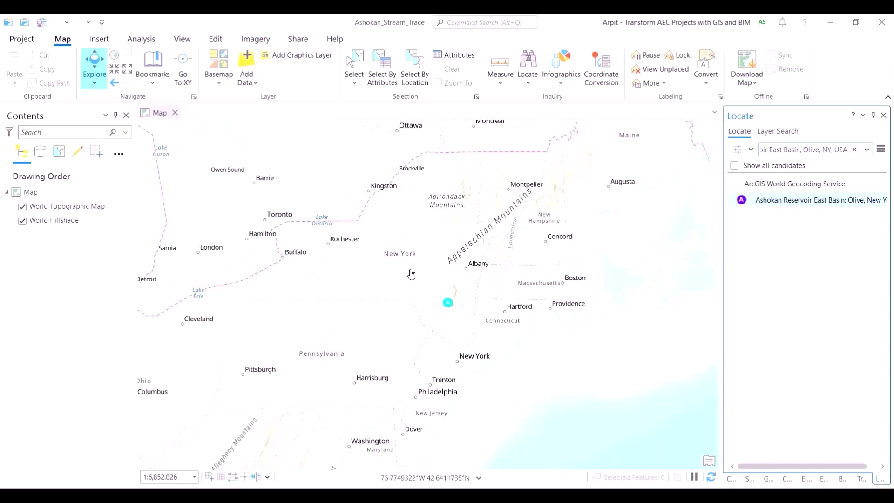
pyautogui.scroll(4, 447, 315)
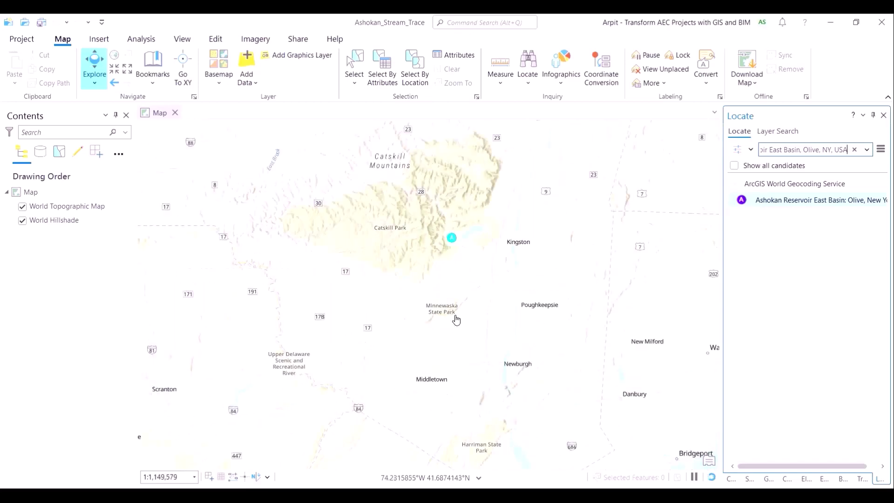
pyautogui.scroll(1, 482, 262)
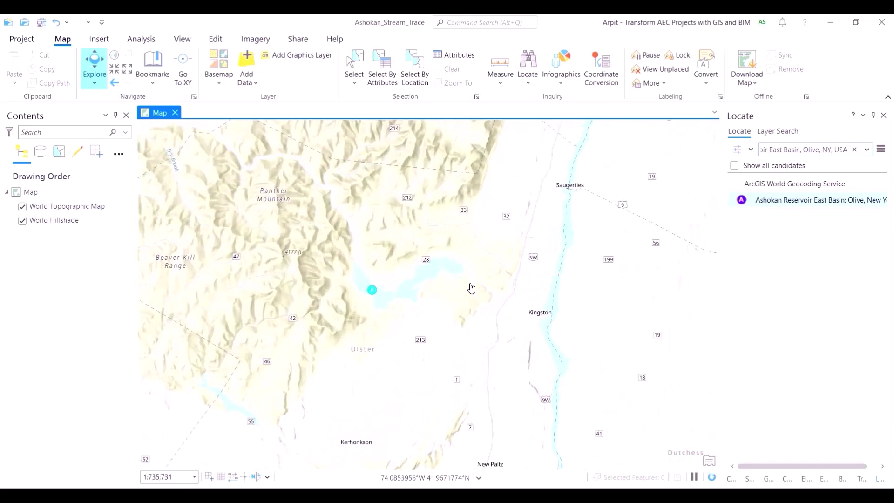
pyautogui.scroll(5, 471, 288)
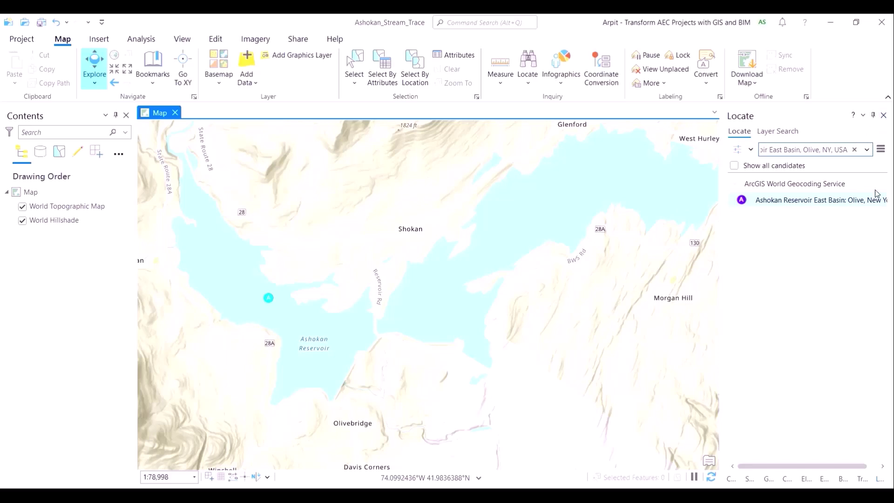
pyautogui.click(747, 480)
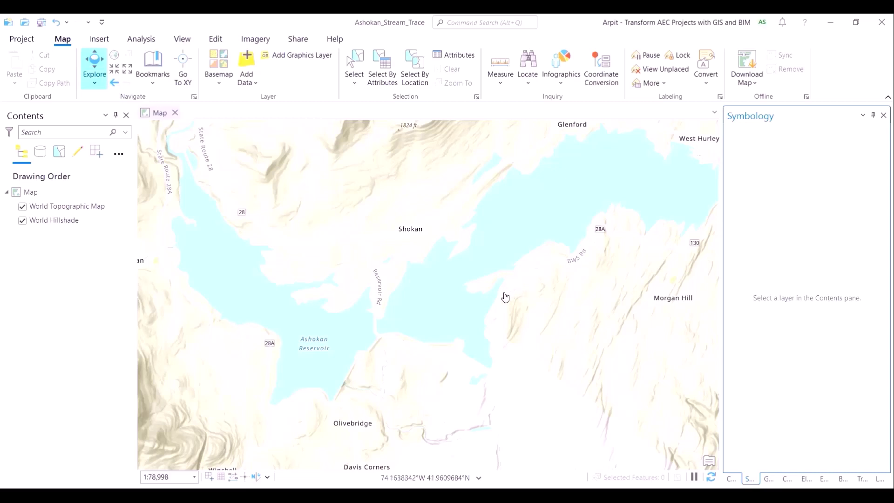
pyautogui.scroll(-2, 504, 295)
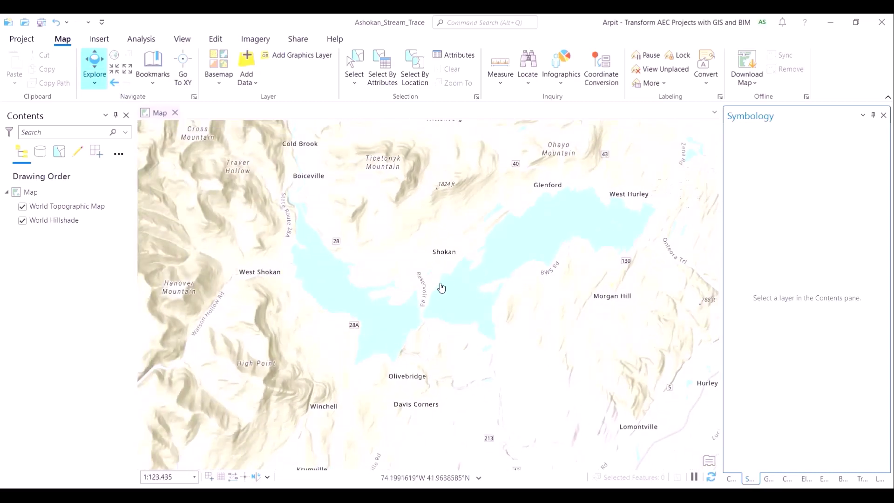
# - Add the Ashokan_Streams feature class from Ashokan_Data.gdb to the current map
pyautogui.click(734, 479)
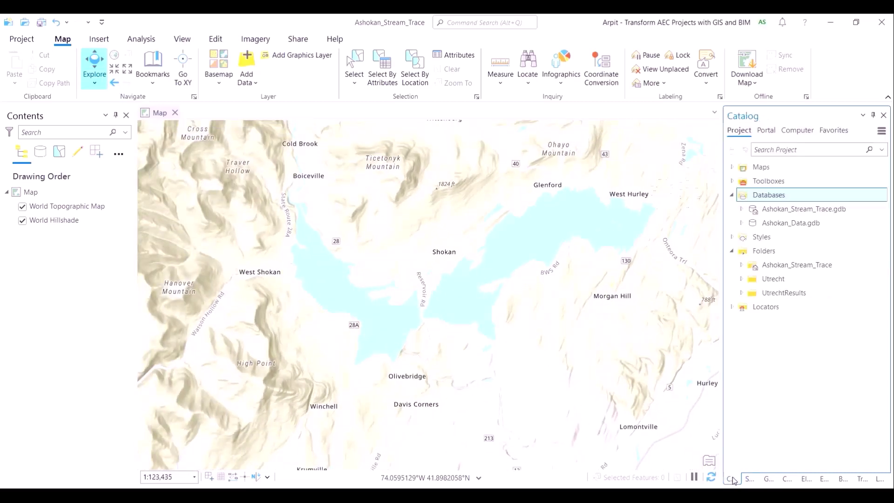
pyautogui.click(741, 222)
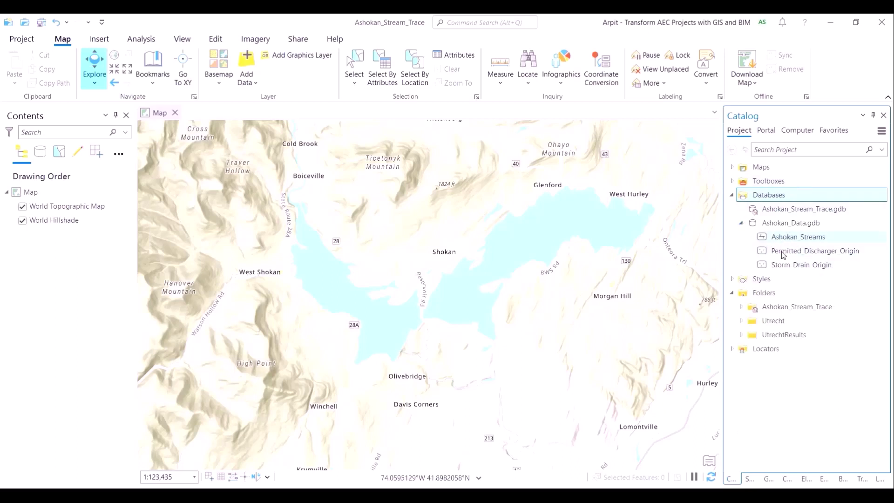
pyautogui.moveTo(782, 240)
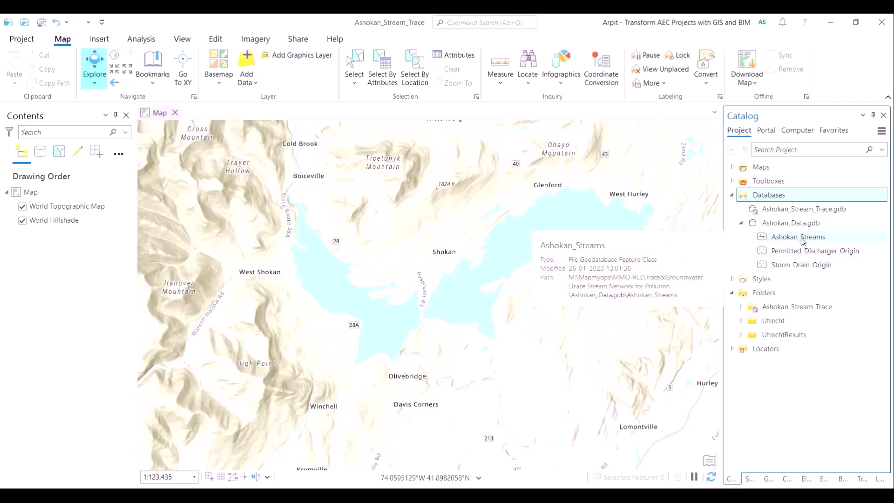
pyautogui.moveTo(790, 266)
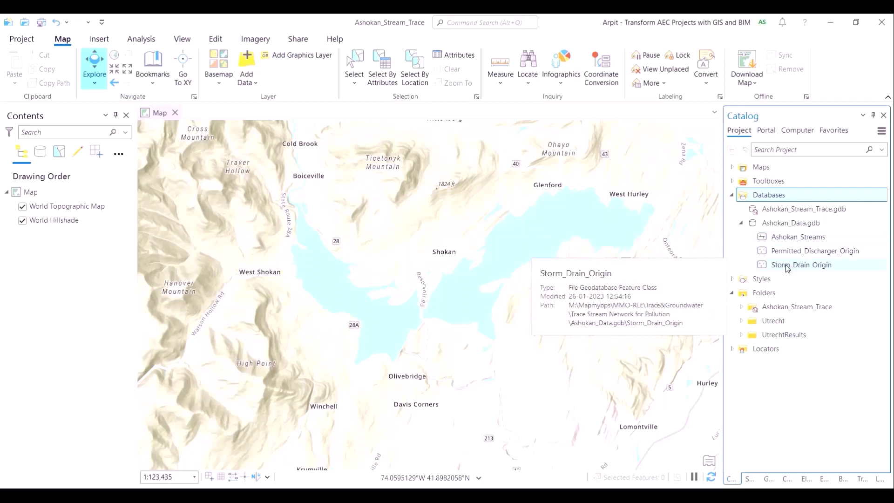
pyautogui.rightClick(784, 238)
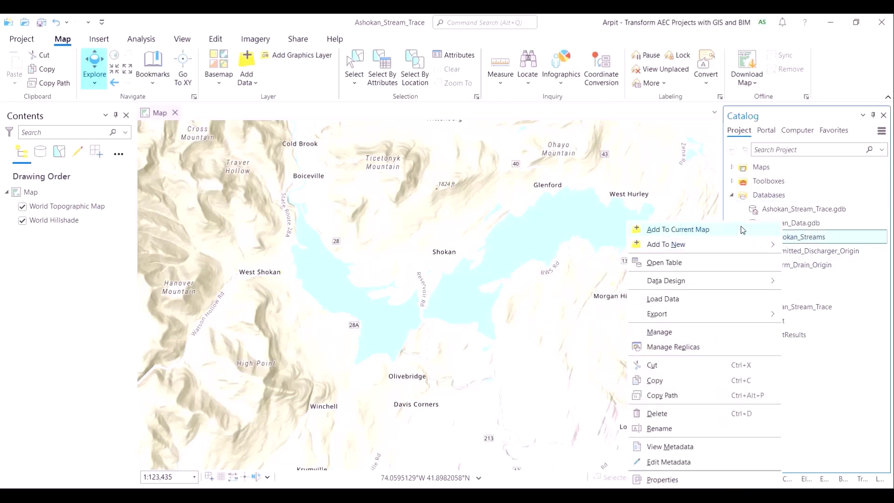
pyautogui.click(741, 228)
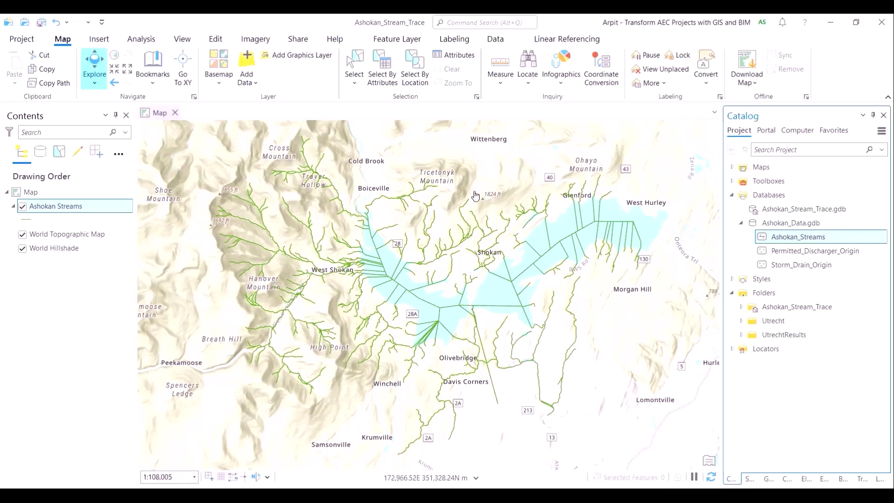
# - Try the Terrain with Labels basemap beneath the streams and undo the basemap change
pyautogui.click(228, 86)
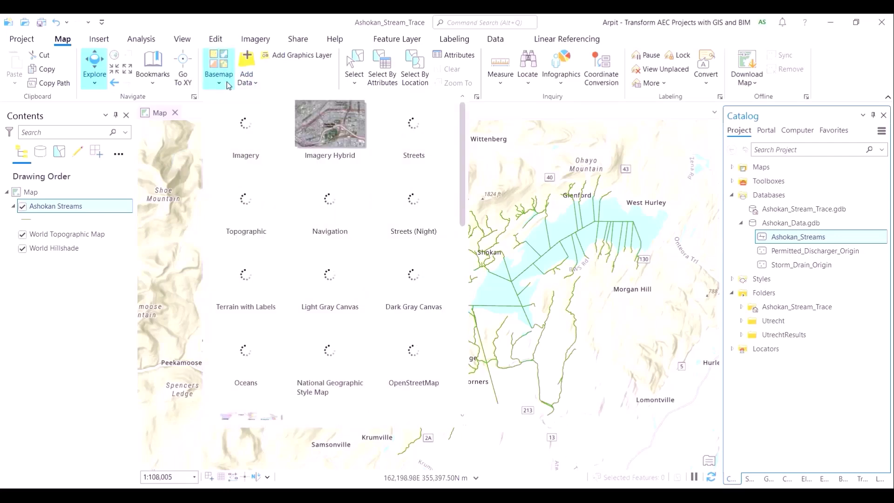
pyautogui.click(231, 266)
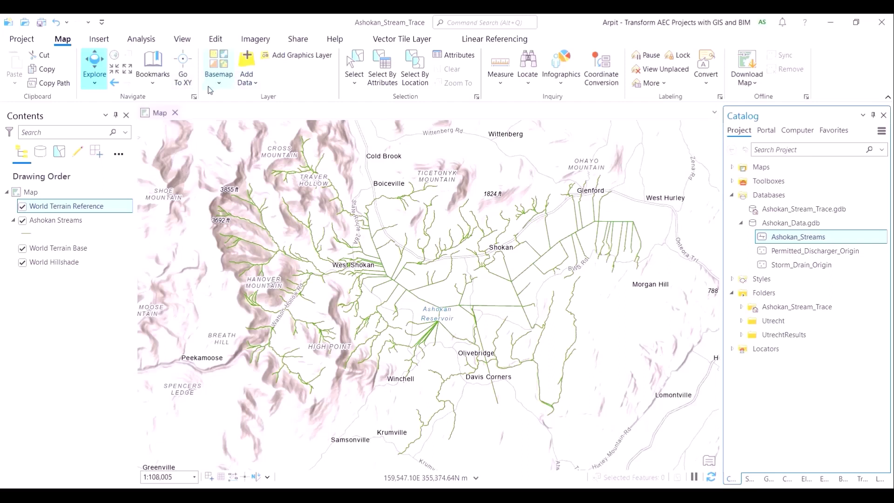
pyautogui.hotkey('ctrl', 'z')
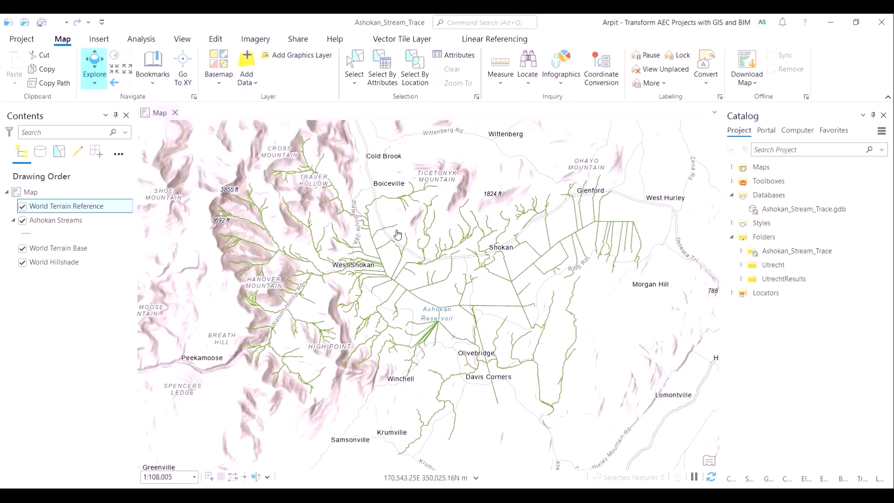
pyautogui.moveTo(302, 264); pyautogui.dragTo(294, 274)
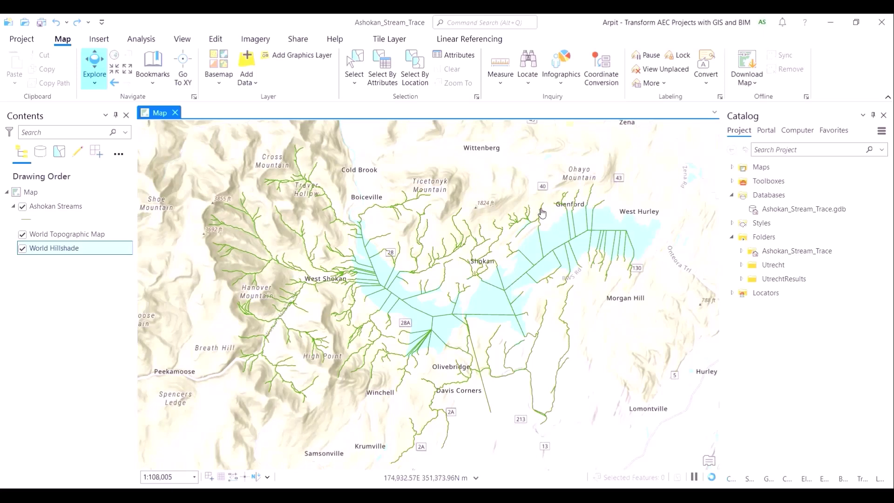
# - Change the line color of the Ashokan Streams layer to magenta
pyautogui.click(31, 222)
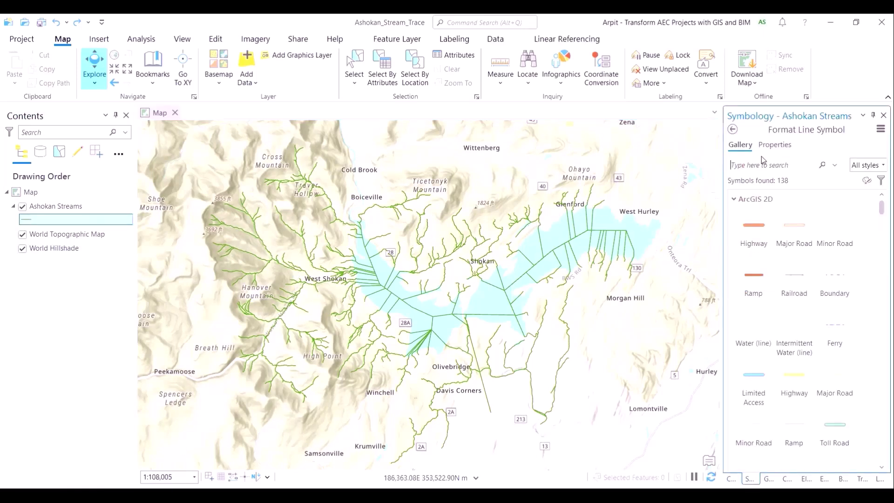
pyautogui.click(774, 145)
pyautogui.click(881, 204)
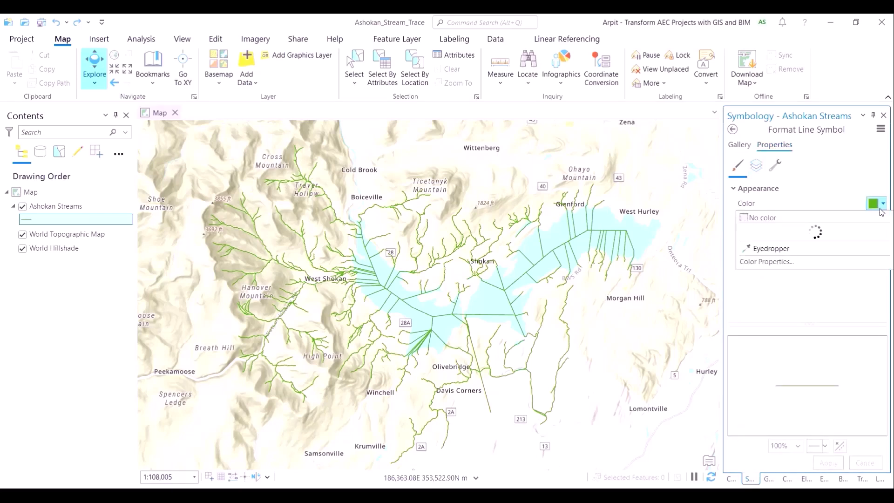
pyautogui.click(866, 278)
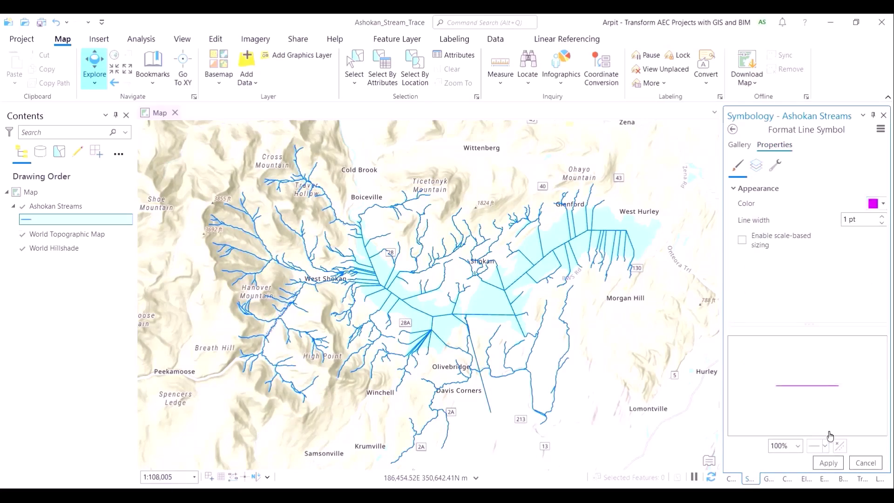
pyautogui.click(828, 463)
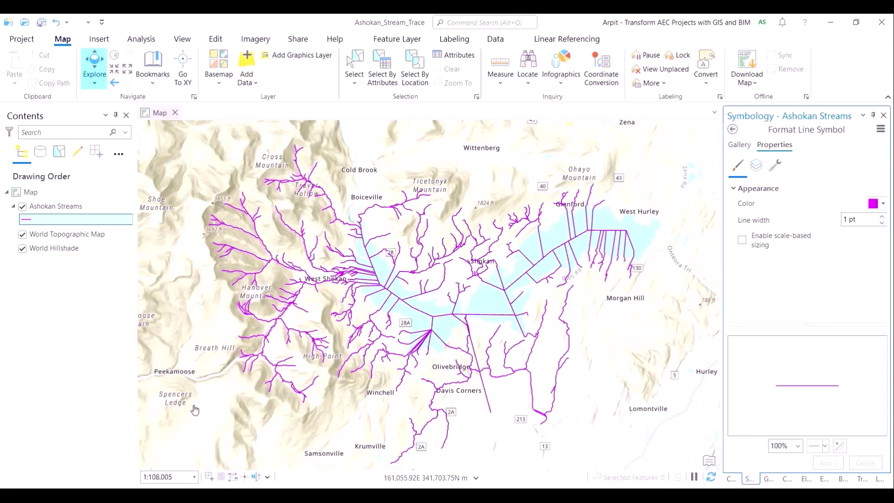
# - Open the Ashokan Streams attribute table and look over its fields as far as the type and code fields
pyautogui.click(56, 208)
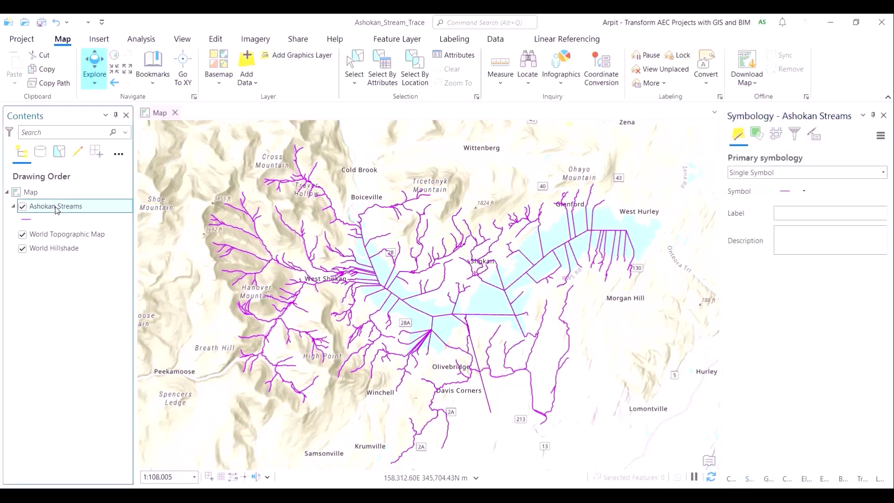
pyautogui.hotkey('ctrl', 't')
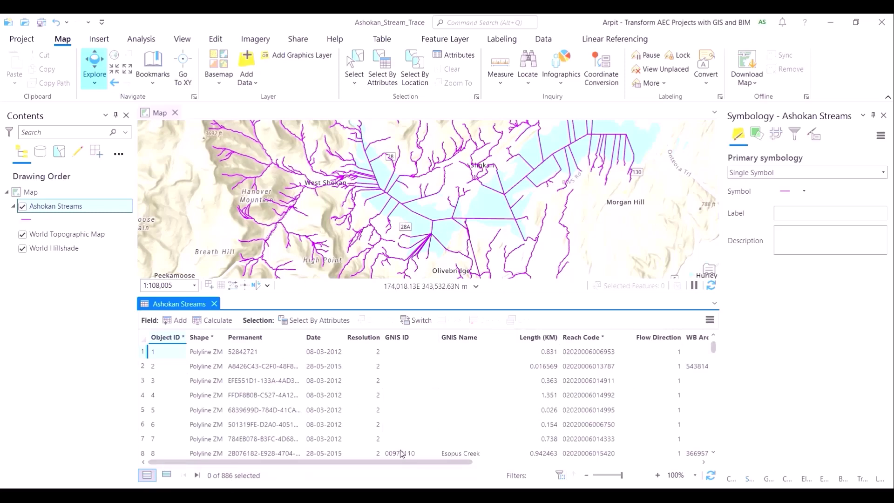
pyautogui.moveTo(393, 463); pyautogui.dragTo(456, 464)
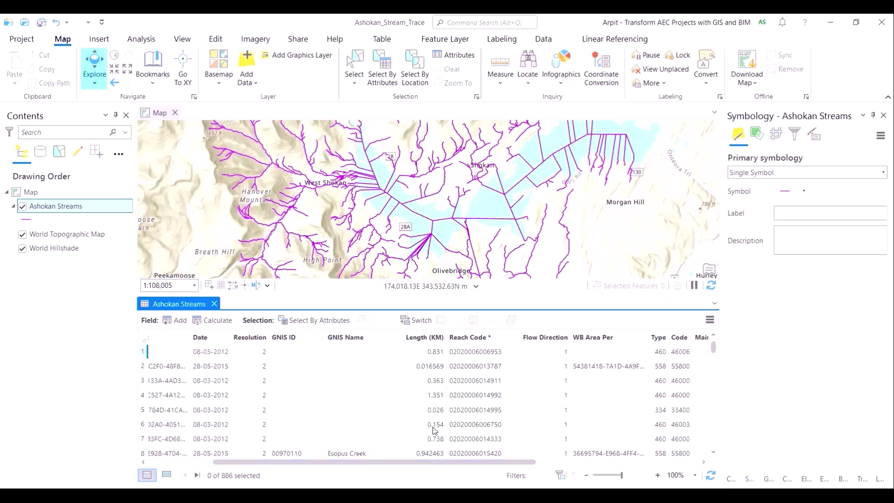
# - Generate the statistics chart for the Length (KM) field, check the mean, maximum and sum of stream lengths, and close the chart
pyautogui.rightClick(421, 338)
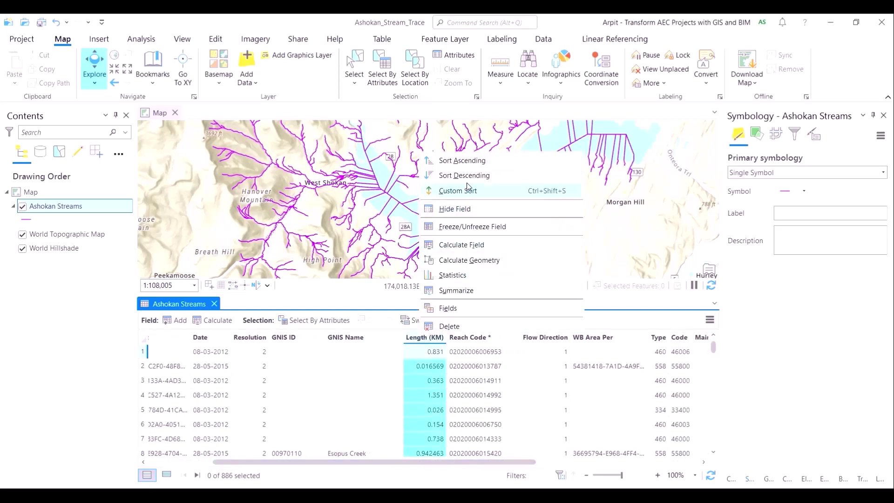
pyautogui.click(475, 276)
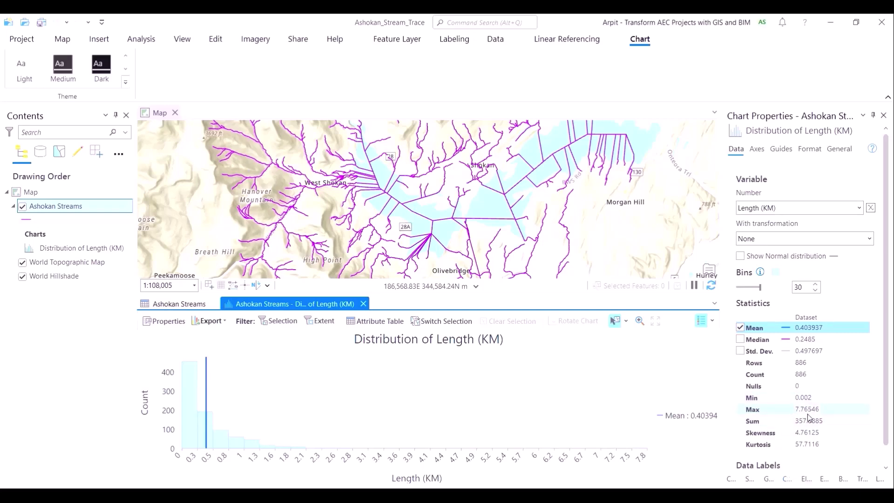
pyautogui.click(804, 328)
pyautogui.scroll(-1, 798, 431)
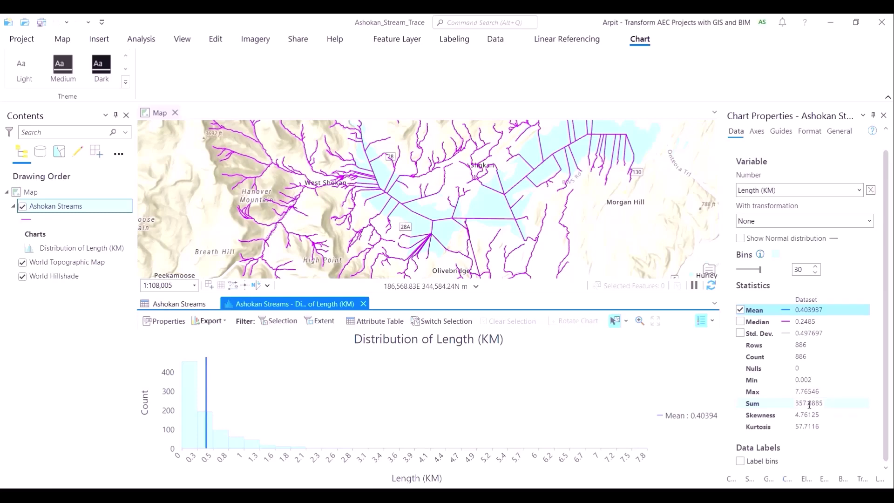
pyautogui.click(364, 304)
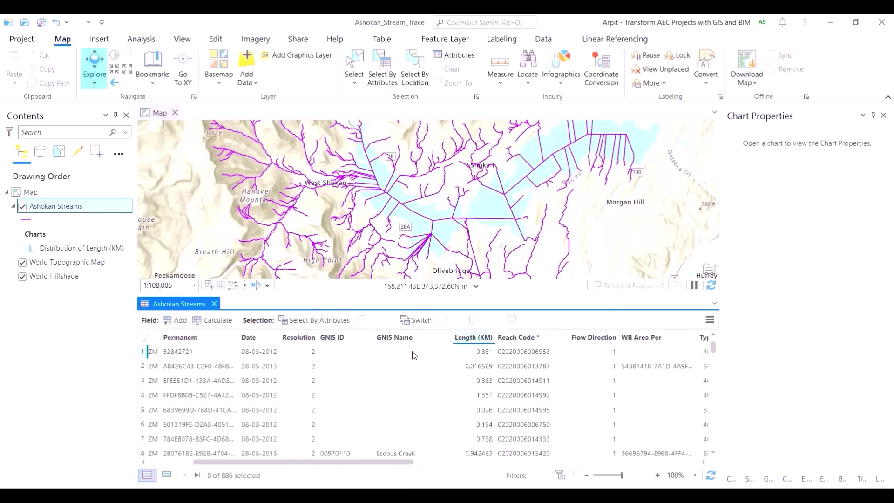
# - Sort the Ashokan Streams table by Flow Direction in descending order, check the values through the last record, and close the table
pyautogui.moveTo(412, 462); pyautogui.dragTo(479, 455)
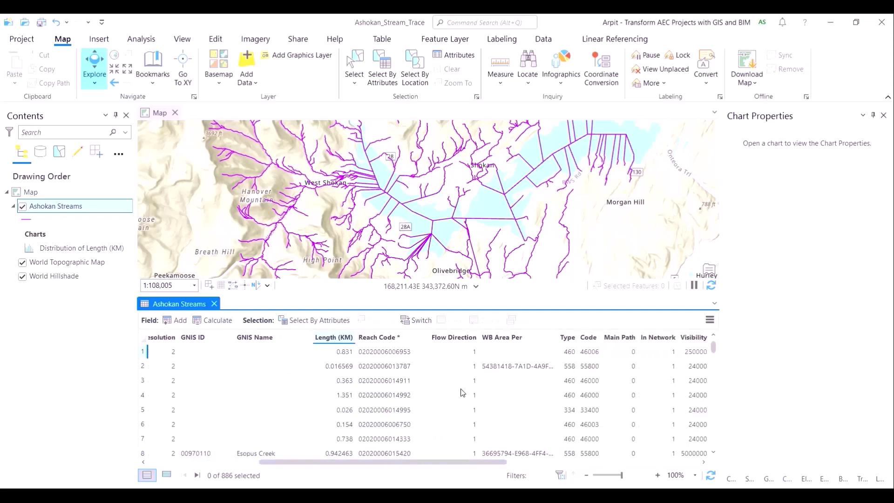
pyautogui.rightClick(462, 340)
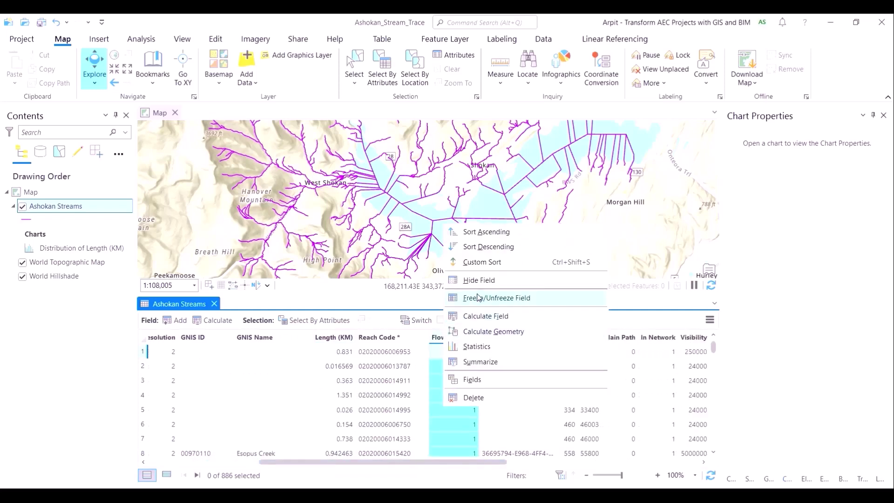
pyautogui.click(485, 254)
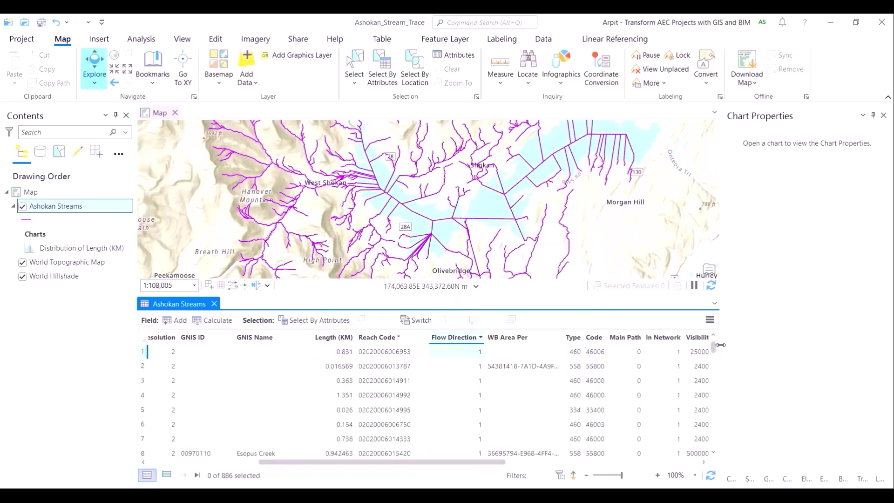
pyautogui.moveTo(720, 344); pyautogui.dragTo(718, 454)
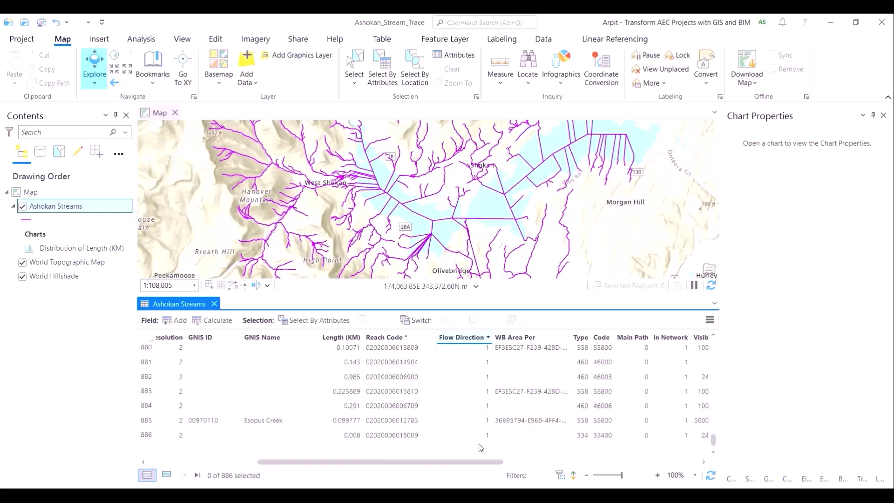
pyautogui.moveTo(482, 461); pyautogui.dragTo(405, 465)
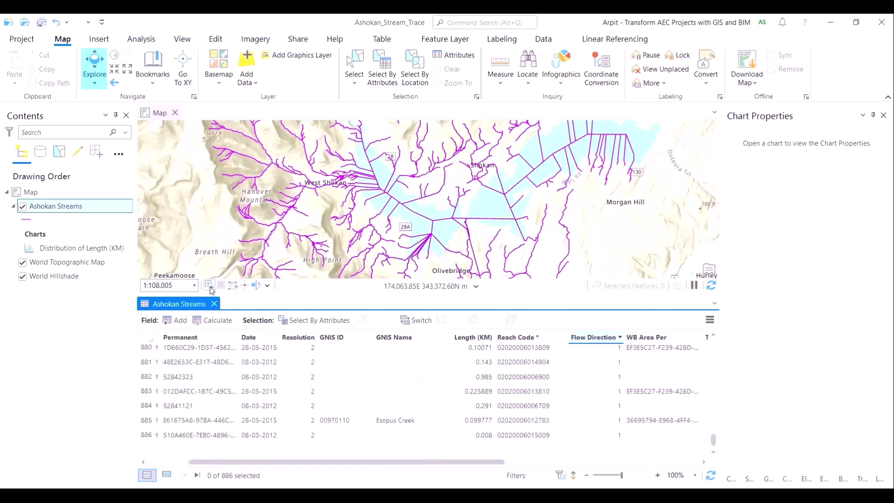
pyautogui.click(214, 304)
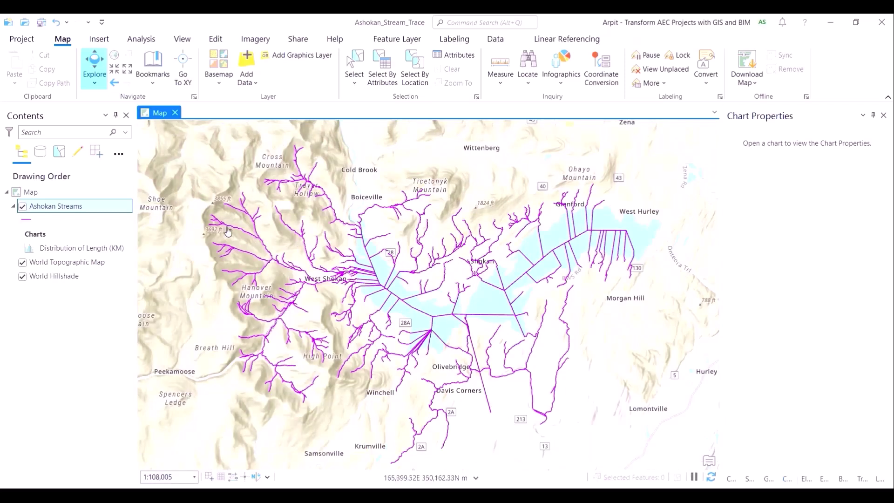
# - Add the Storm_Drain_Origin feature class from Ashokan_Data.gdb to the current map
pyautogui.click(730, 478)
pyautogui.click(741, 223)
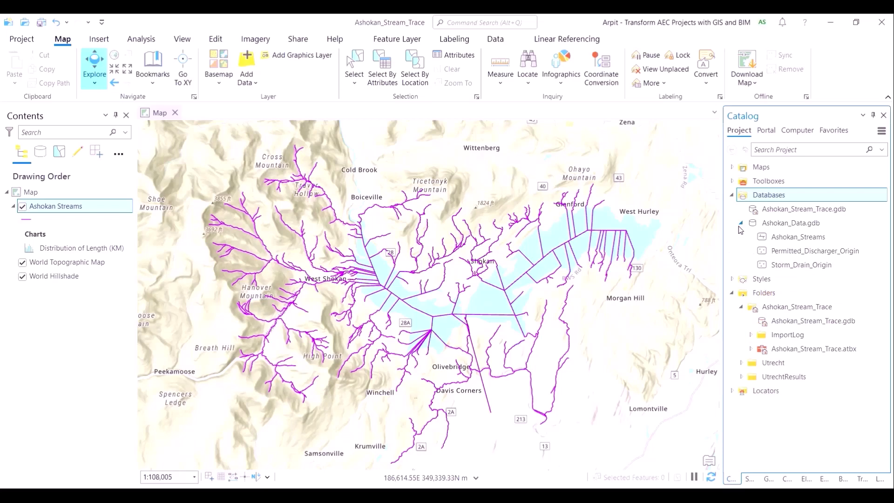
pyautogui.click(795, 266)
pyautogui.rightClick(795, 270)
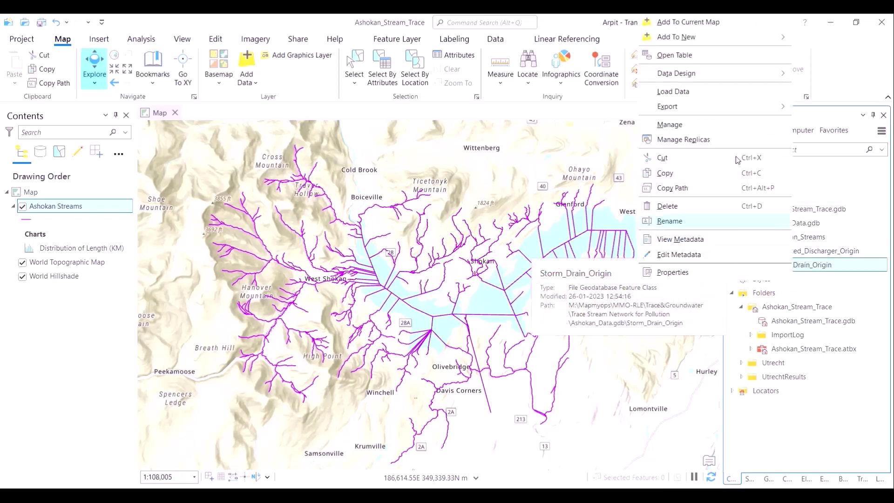
pyautogui.click(701, 23)
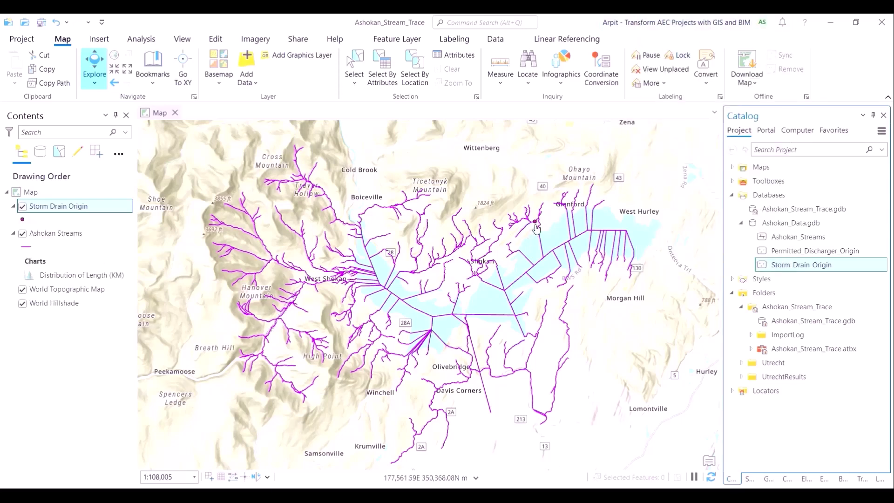
# - Apply the Square 3 point symbol to the Storm Drain Origin layer and inspect the point close up on its stream
pyautogui.click(24, 220)
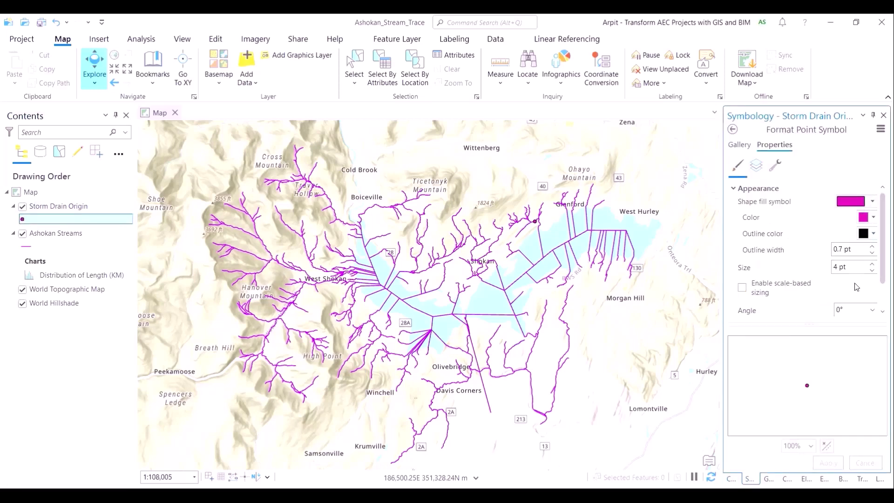
pyautogui.click(740, 145)
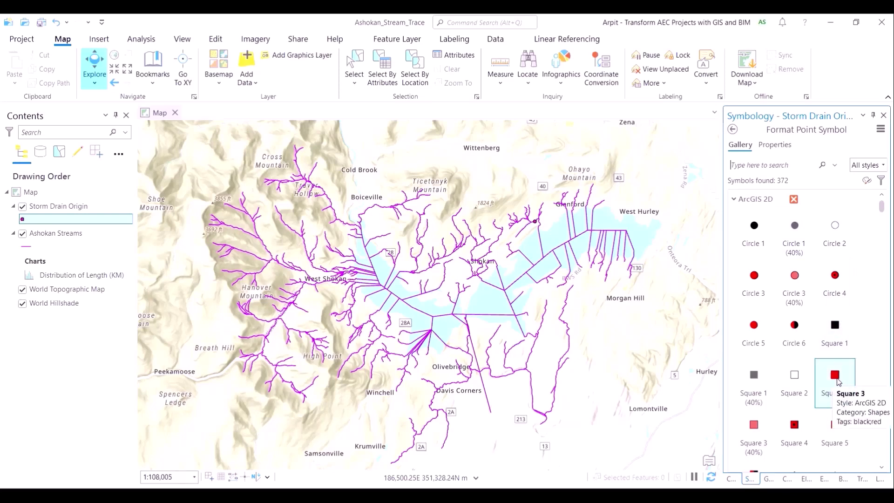
pyautogui.click(838, 381)
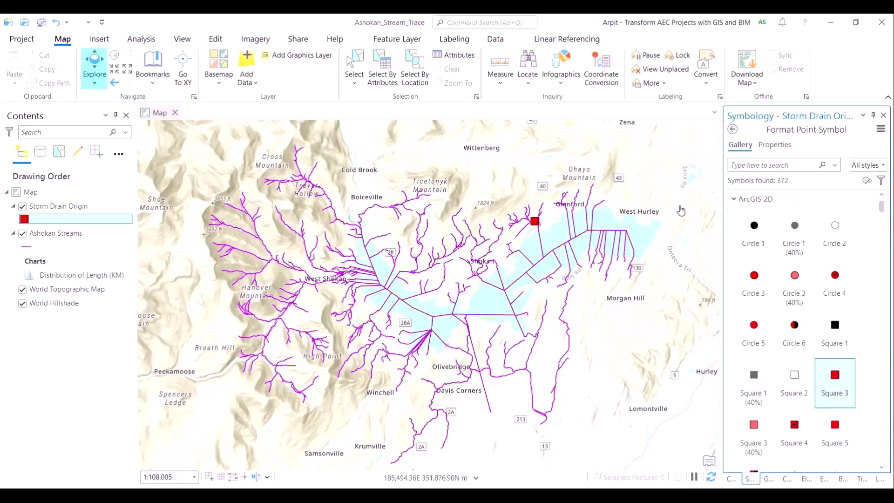
pyautogui.scroll(4, 533, 223)
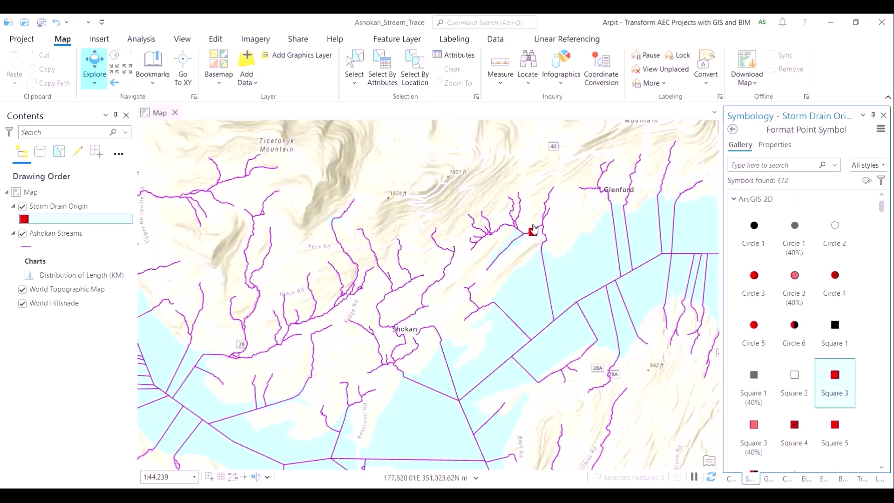
pyautogui.scroll(5, 538, 235)
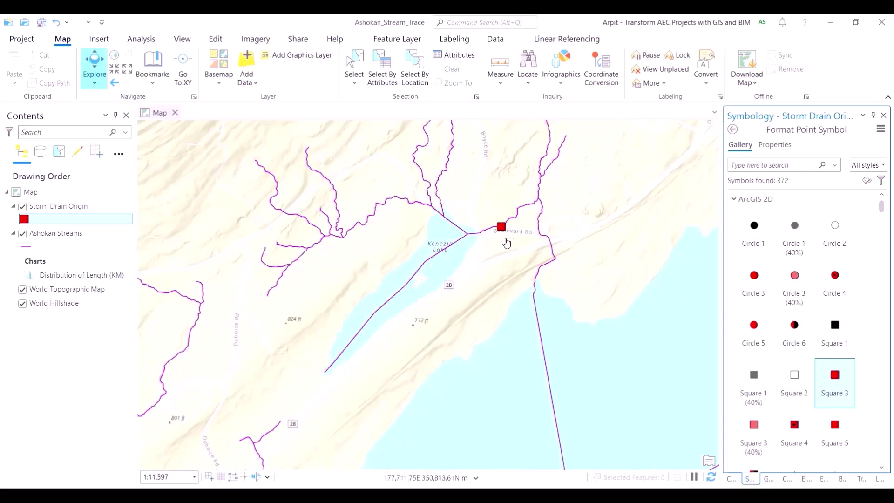
# - Add the Permitted_Discharger_Origin feature class from Ashokan_Data.gdb to the current map
pyautogui.scroll(-3, 557, 303)
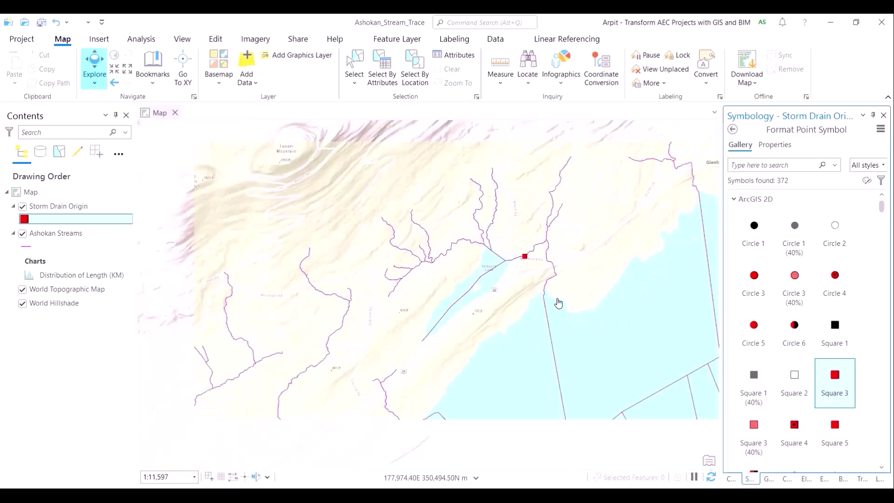
pyautogui.scroll(-3, 558, 304)
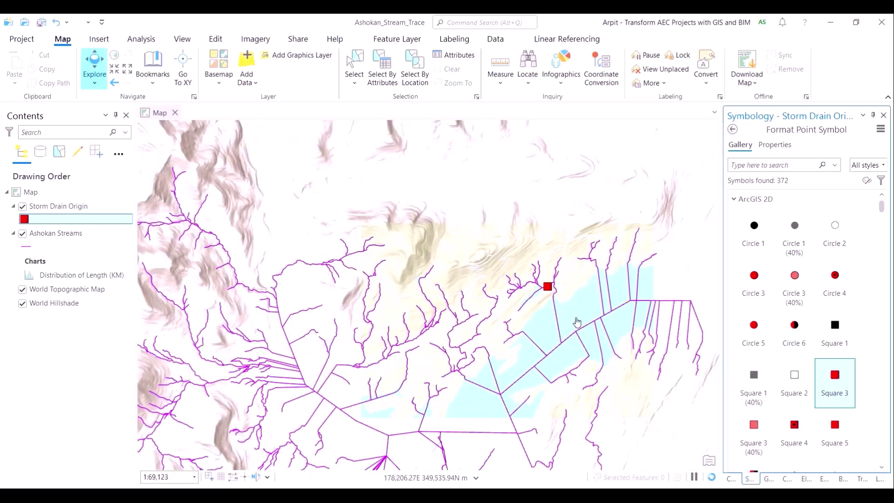
pyautogui.click(732, 478)
pyautogui.click(791, 251)
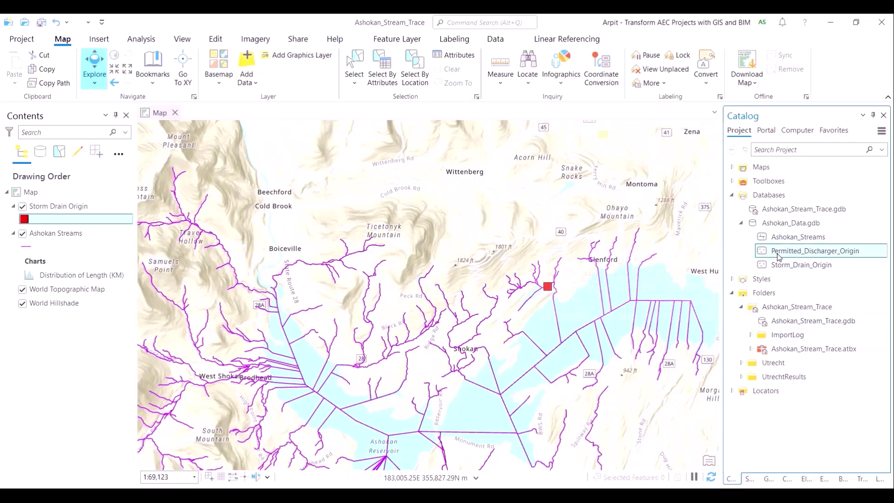
pyautogui.rightClick(791, 251)
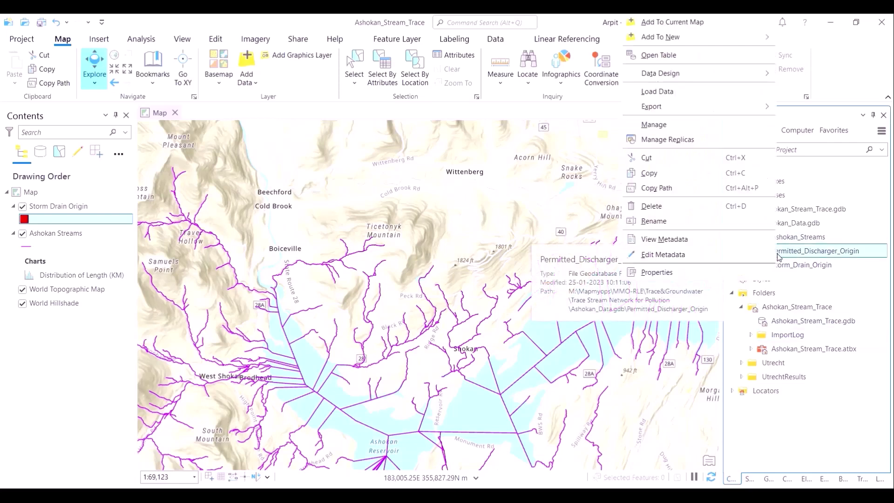
pyautogui.click(728, 26)
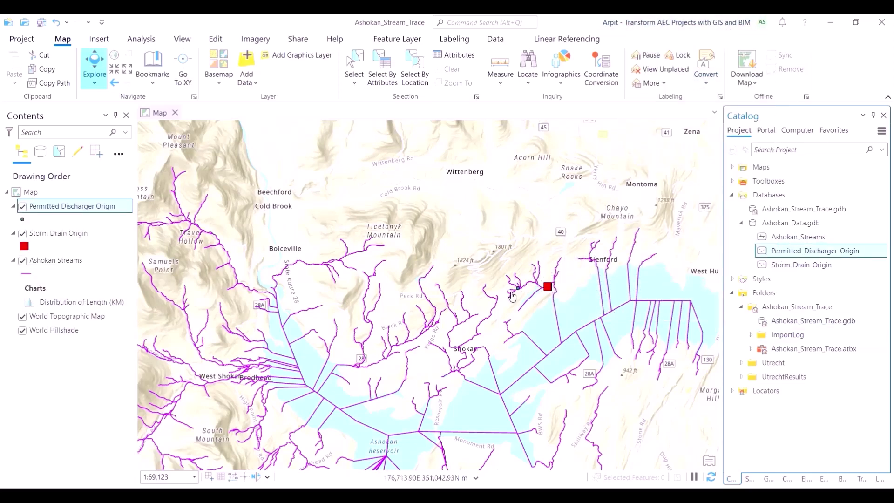
# - Symbolize the Permitted Discharger Origin layer with the Square 3 point symbol and a dark green fill color
pyautogui.click(24, 221)
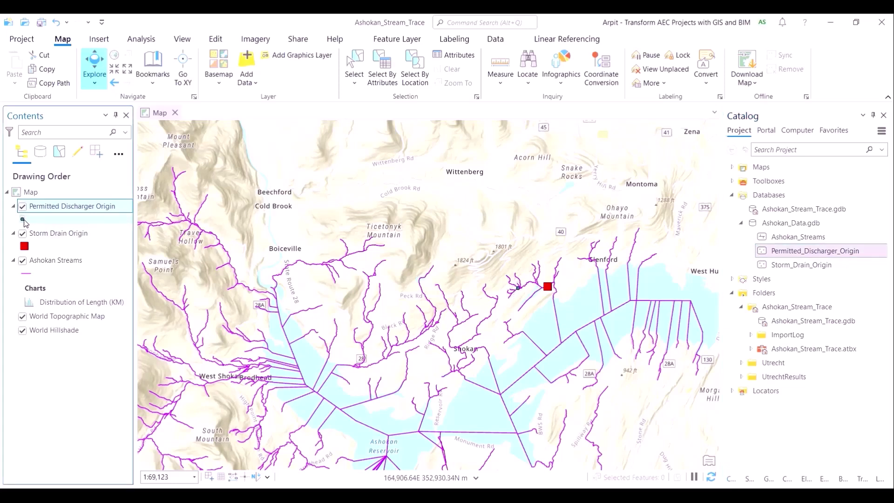
pyautogui.click(24, 220)
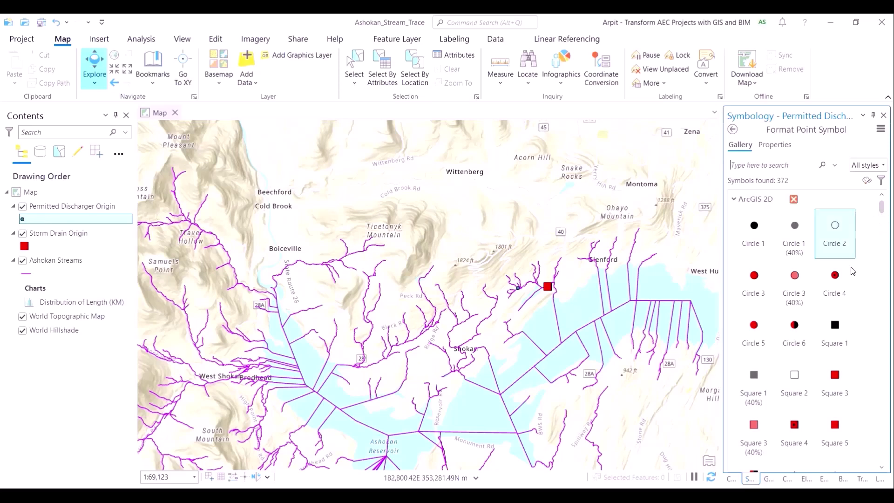
pyautogui.click(835, 396)
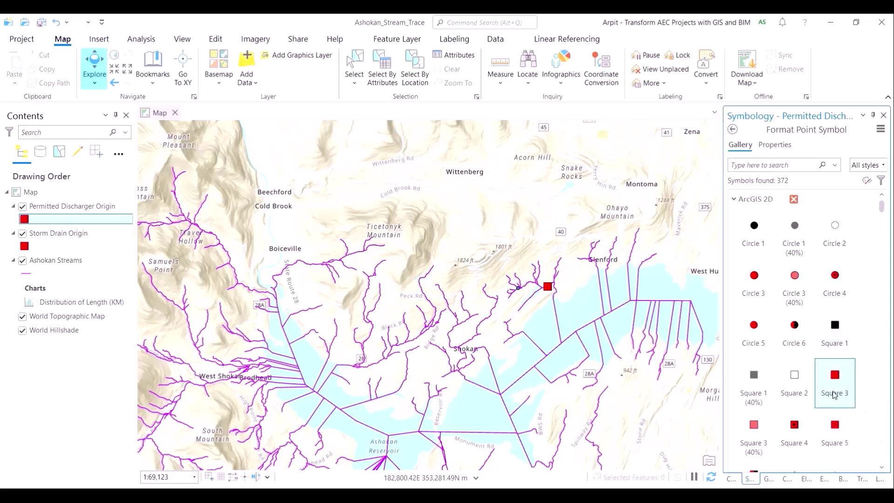
pyautogui.click(784, 146)
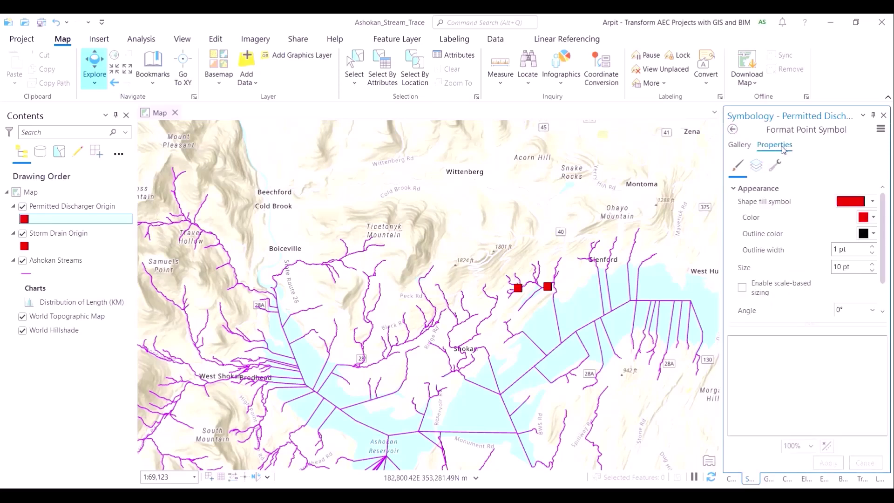
pyautogui.click(873, 217)
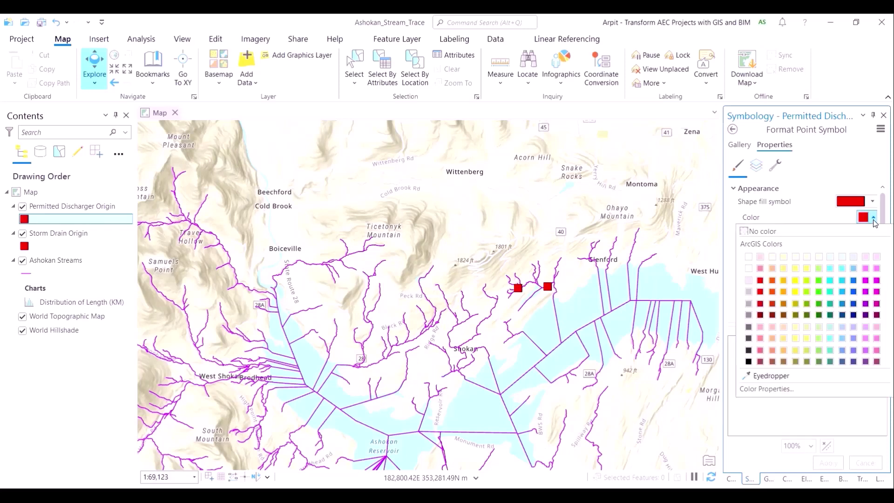
pyautogui.click(831, 315)
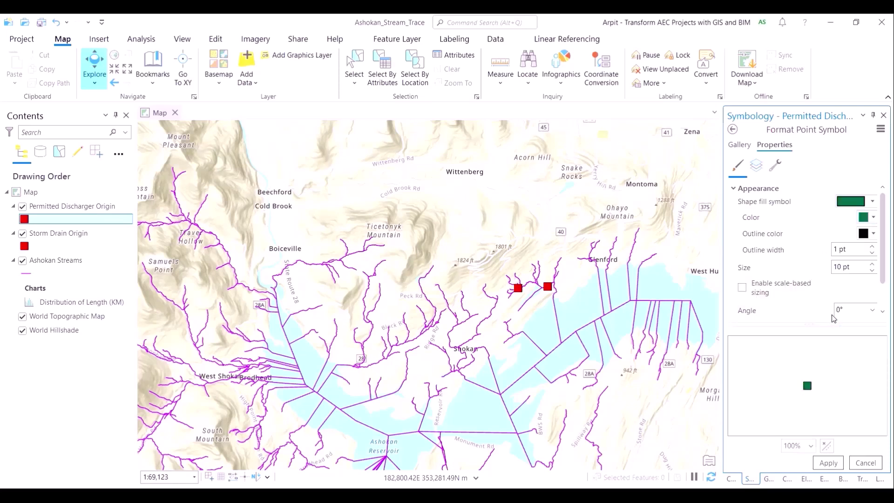
pyautogui.click(836, 462)
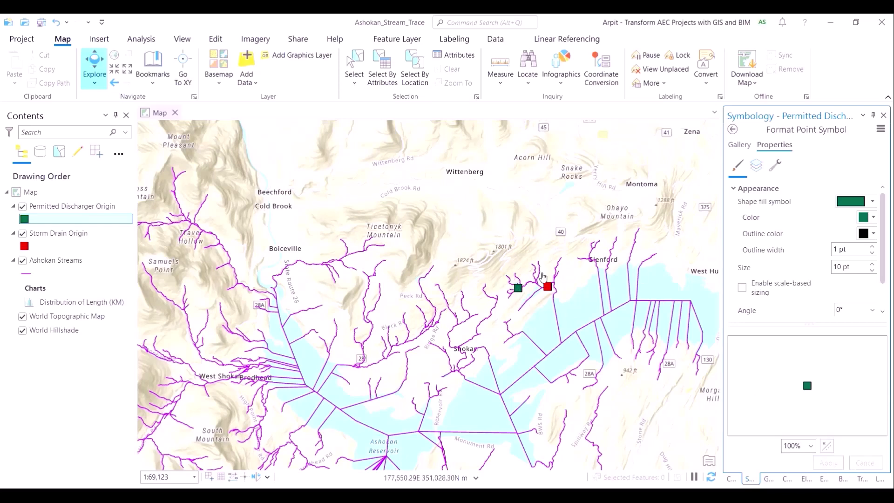
pyautogui.moveTo(544, 354); pyautogui.dragTo(551, 260)
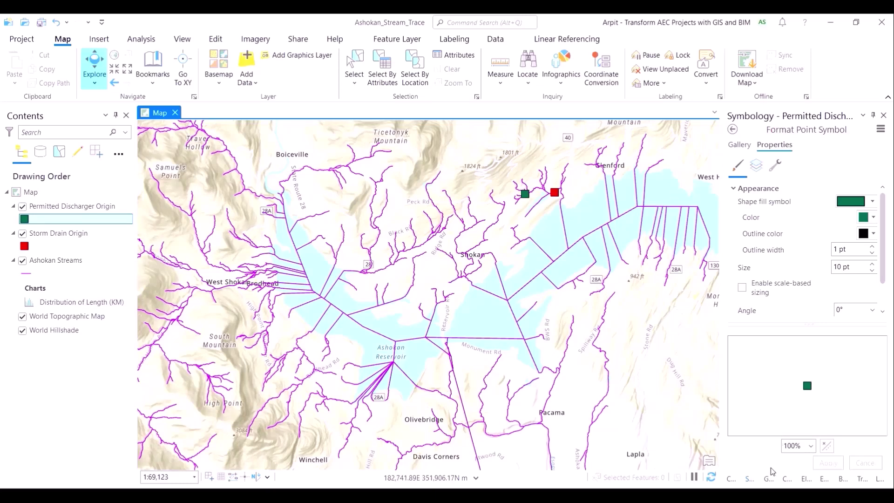
pyautogui.click(786, 479)
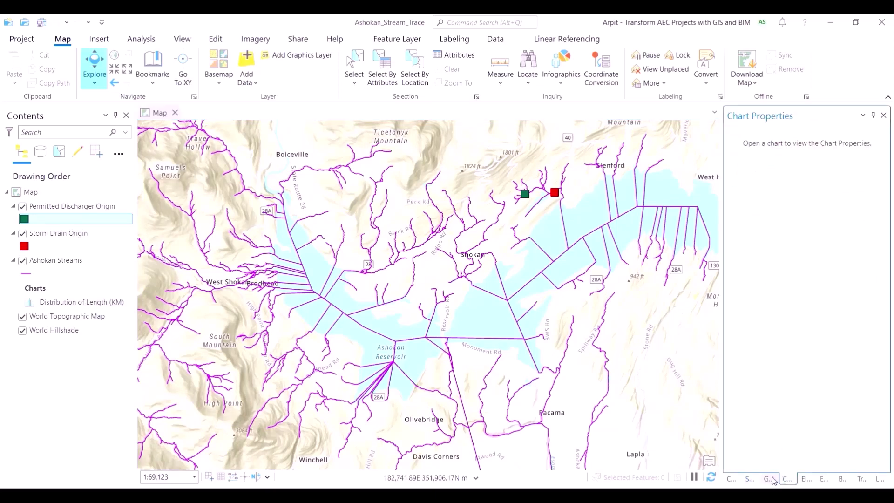
pyautogui.click(740, 481)
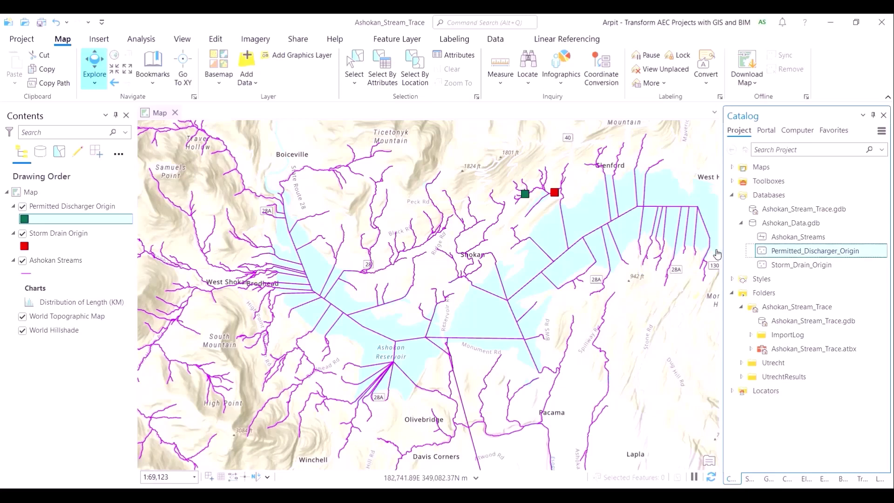
pyautogui.rightClick(786, 209)
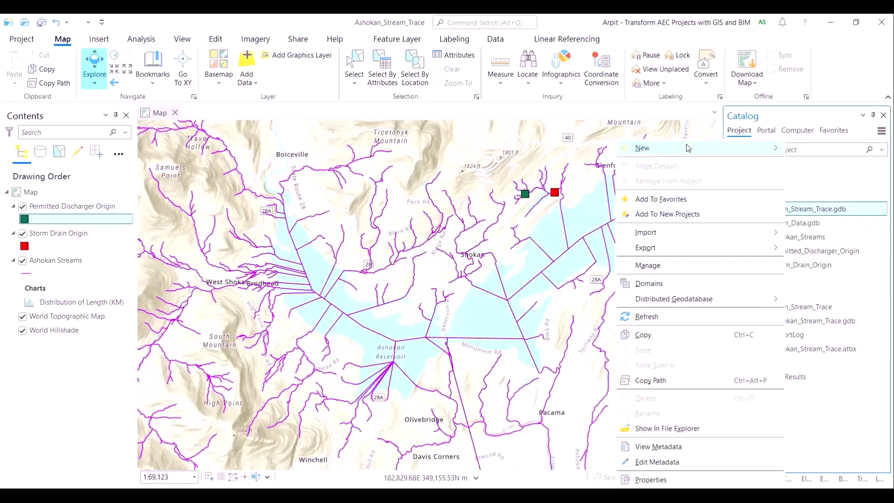
pyautogui.moveTo(688, 148)
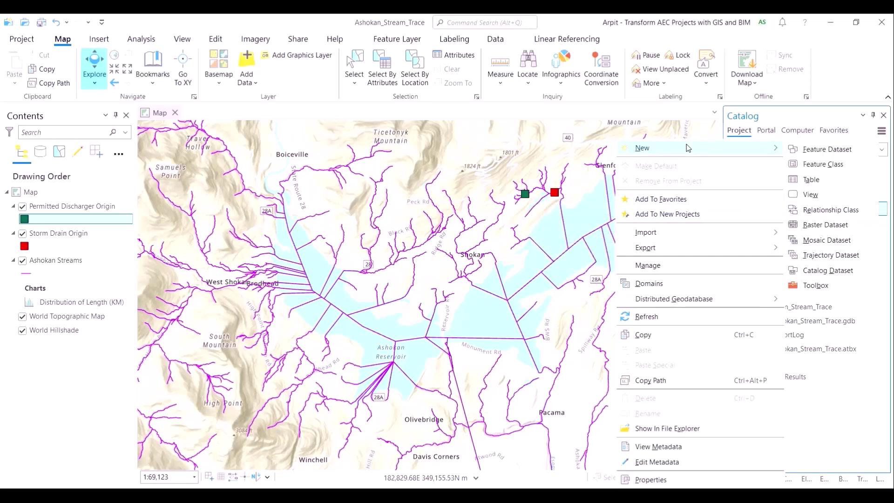
pyautogui.click(808, 152)
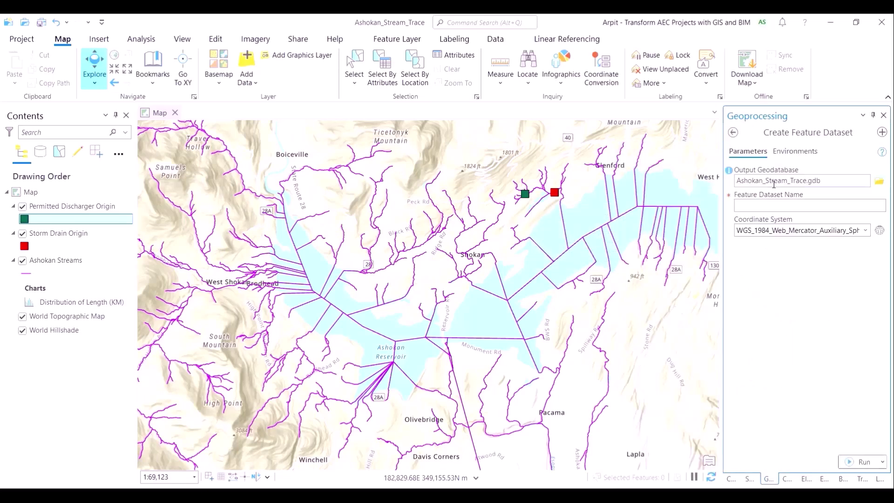
pyautogui.click(771, 208)
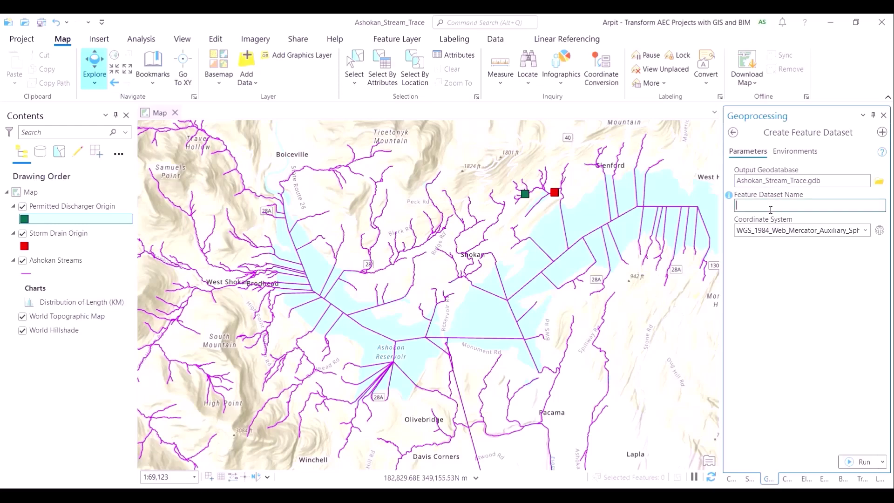
pyautogui.write('Ashokan_Streams_Dataset')
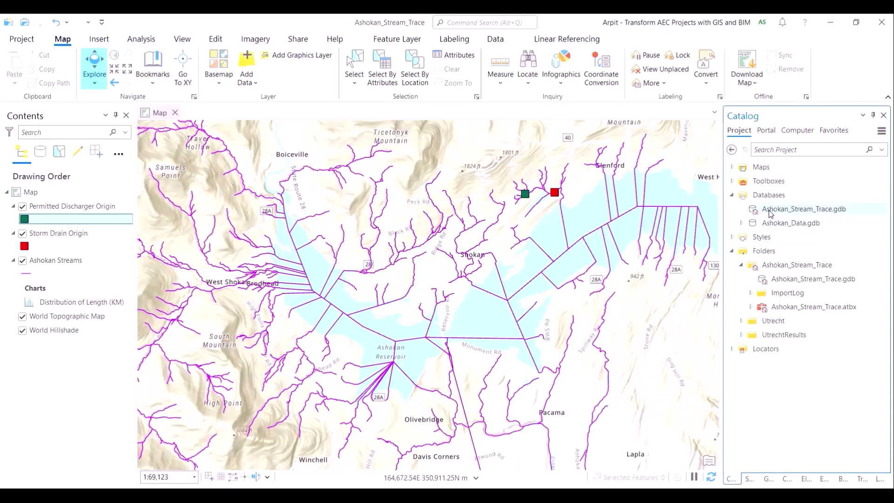
# - Set up a new feature dataset in Ashokan_Stream_Trace.gdb with the name Ashokan_Streams_Dataset
pyautogui.rightClick(771, 214)
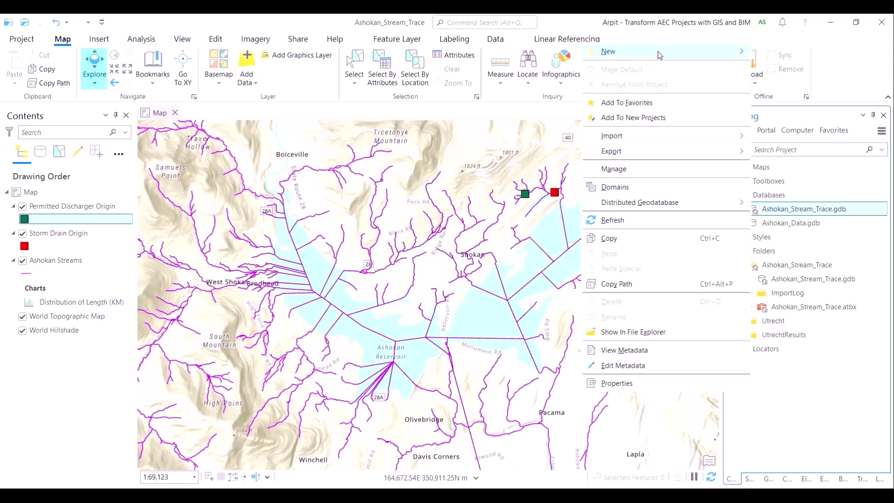
pyautogui.moveTo(669, 55)
pyautogui.click(776, 56)
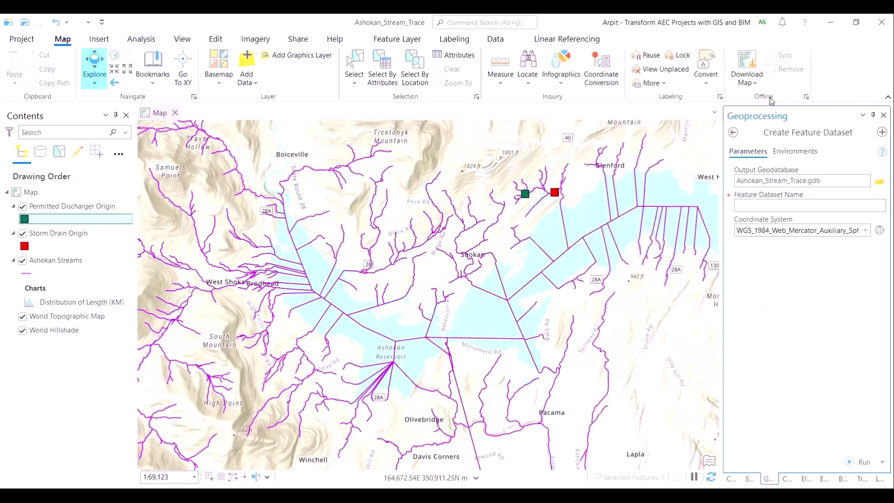
pyautogui.click(791, 204)
pyautogui.write('Ashokan_Streams_Dataset')
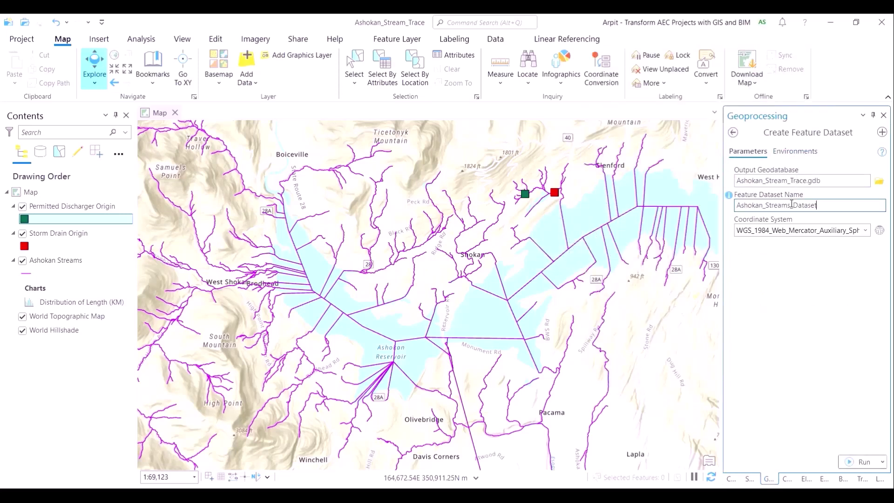
# - Set the output coordinate system environment to that of the current map, NAD_1983_StatePlane_New_York_East_FIPS_3101
pyautogui.click(787, 152)
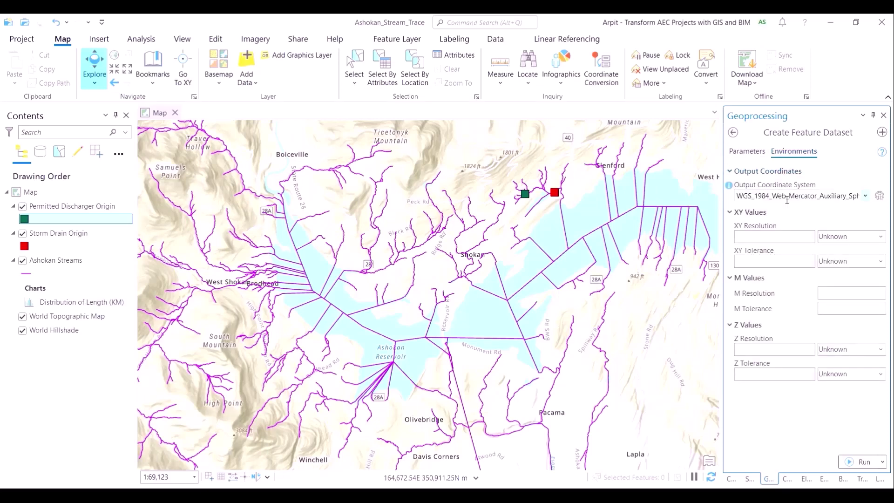
pyautogui.click(865, 197)
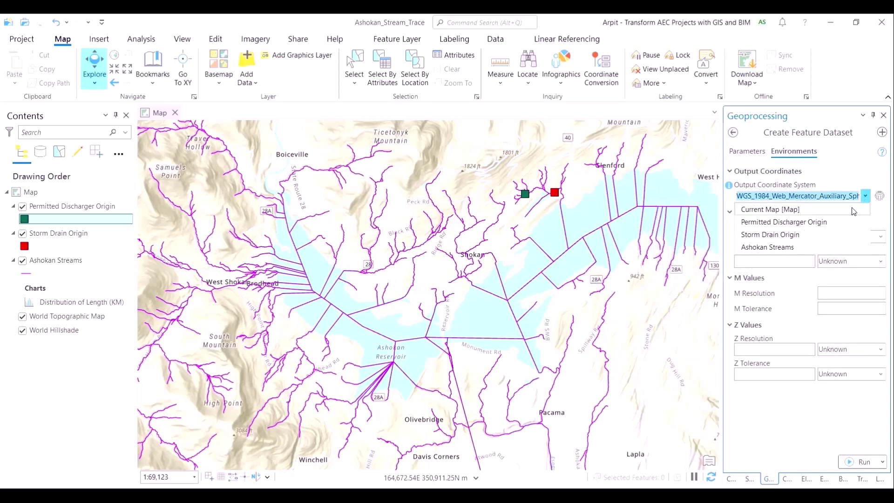
pyautogui.click(853, 209)
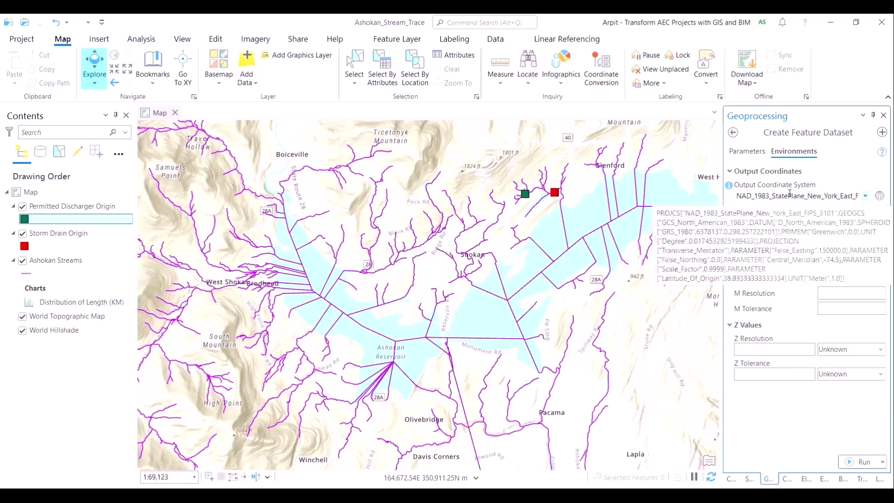
pyautogui.moveTo(755, 199); pyautogui.dragTo(886, 202)
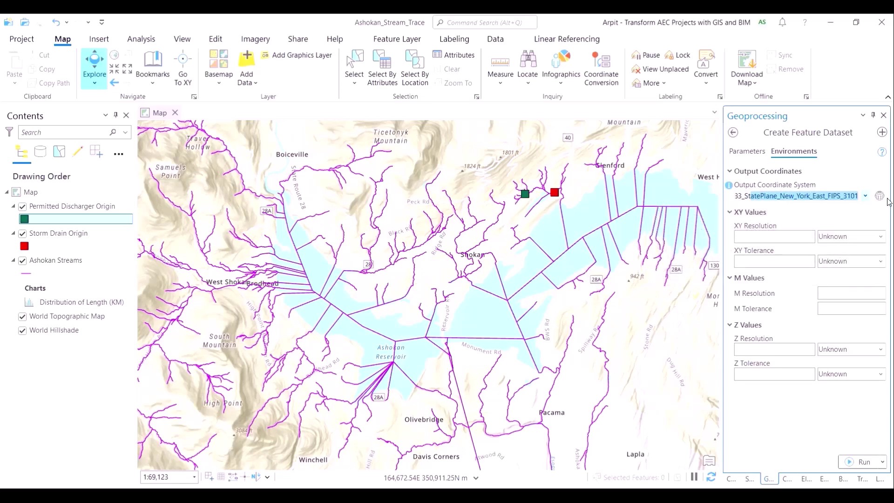
# - Run Create Feature Dataset and locate Ashokan_Streams_Dataset under Ashokan_Stream_Trace.gdb in the project's databases
pyautogui.click(748, 151)
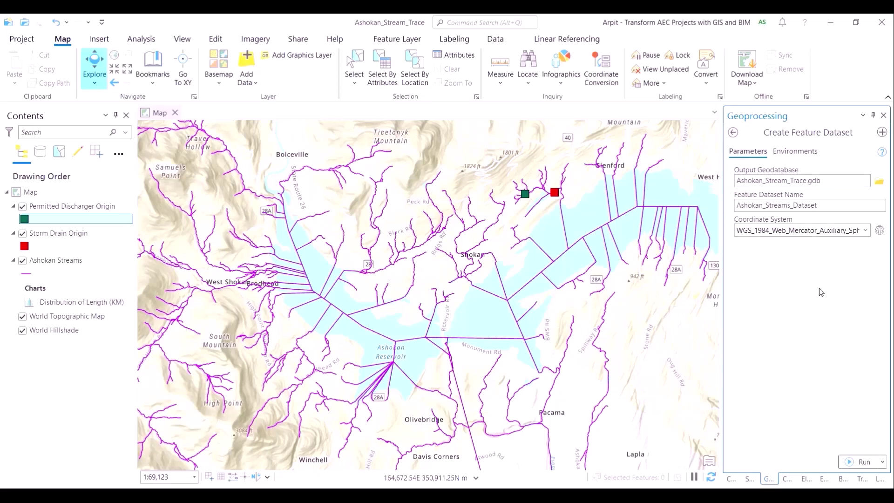
pyautogui.click(864, 462)
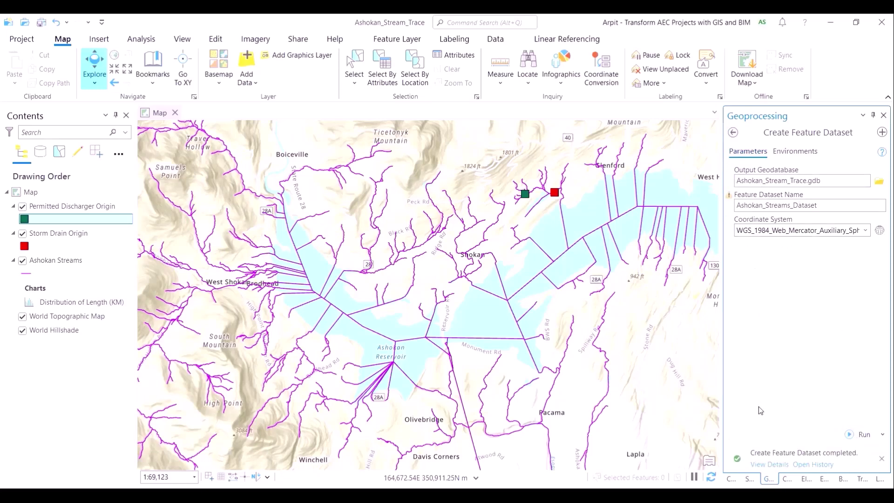
pyautogui.click(730, 479)
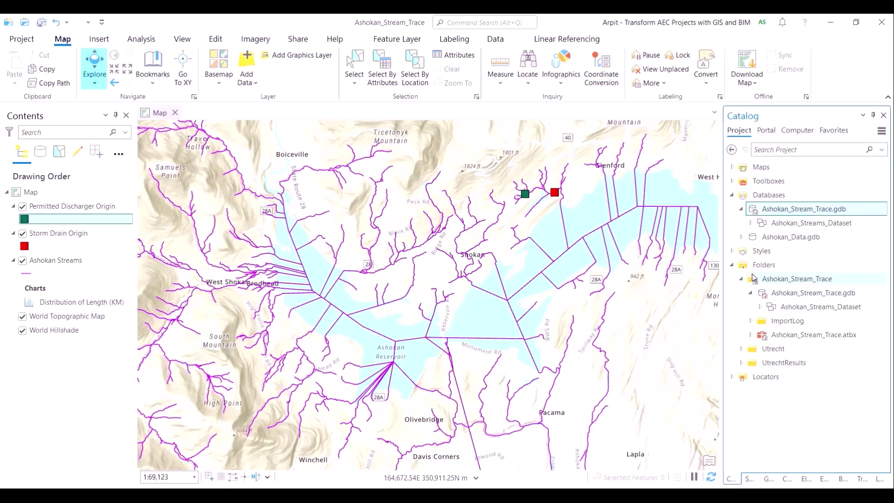
pyautogui.click(755, 223)
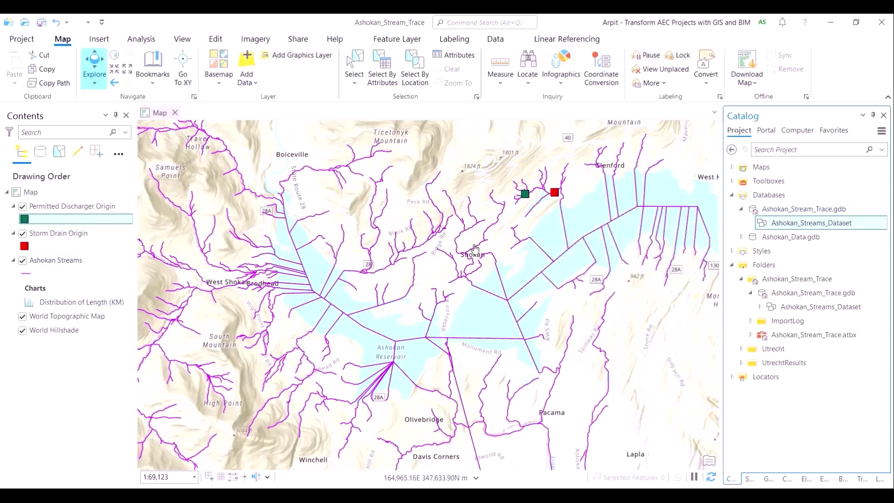
# - Import the Ashokan Streams layer into Ashokan_Streams_Dataset with Feature Class To Geodatabase
pyautogui.rightClick(793, 226)
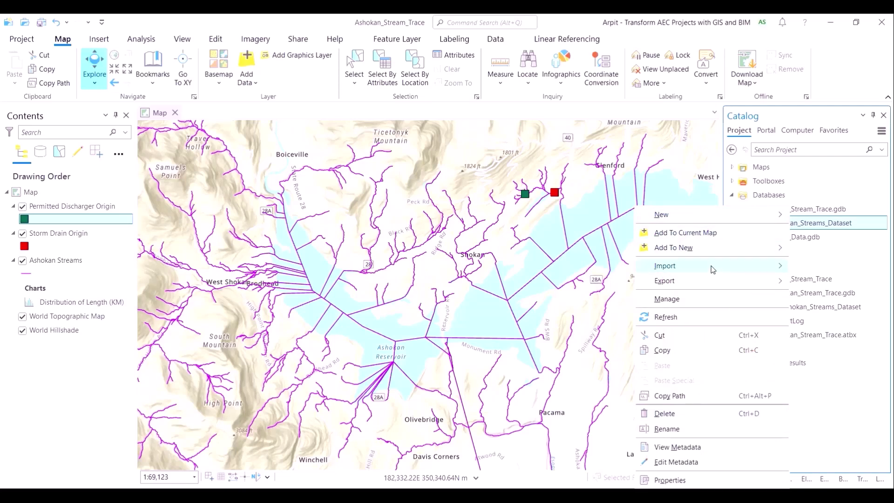
pyautogui.moveTo(713, 269)
pyautogui.click(834, 266)
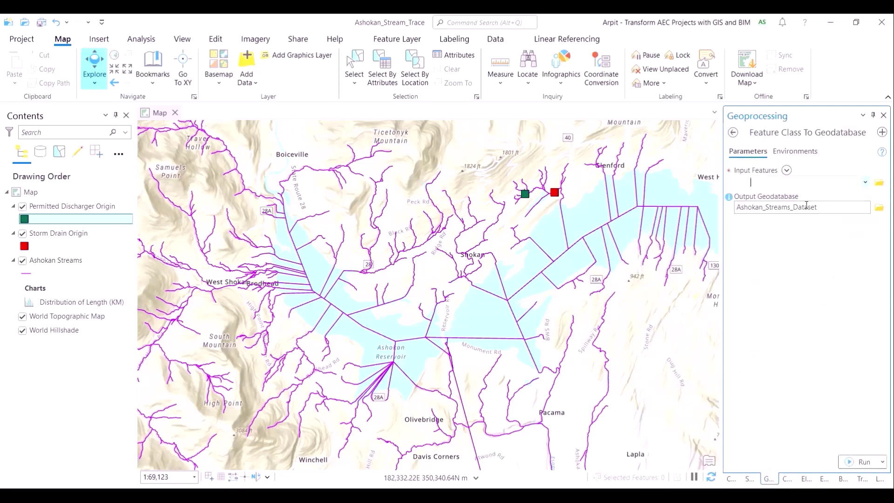
pyautogui.click(865, 183)
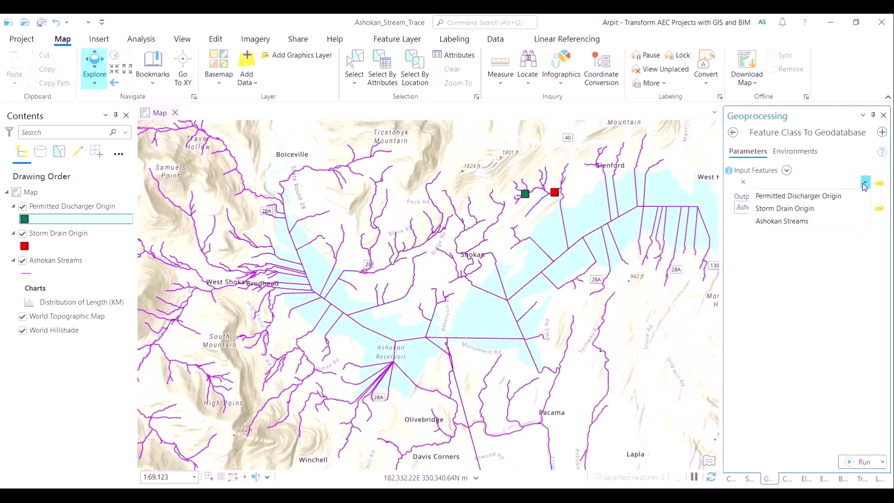
pyautogui.click(791, 221)
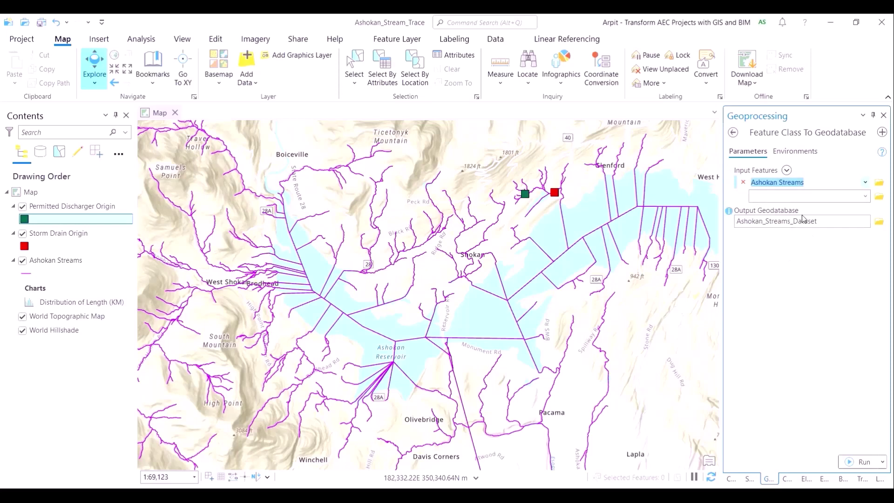
pyautogui.click(854, 460)
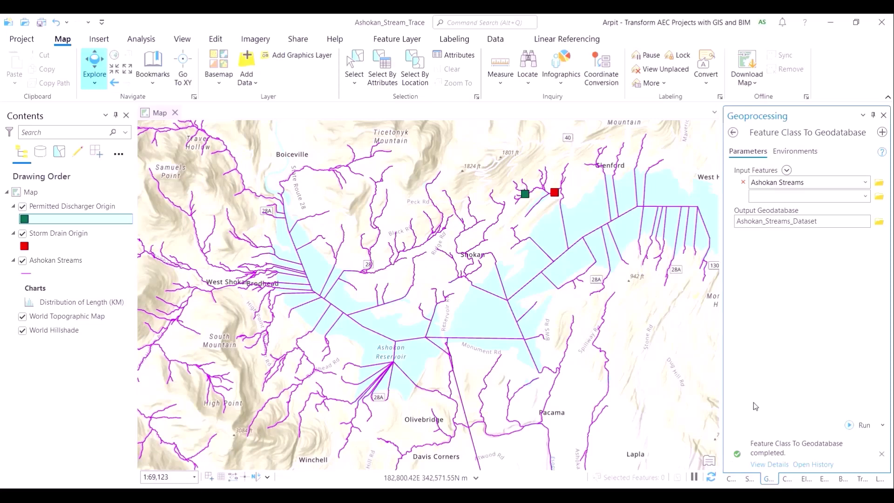
# - Find the Create Trace Network tool and set its input feature dataset to Ashokan_Streams_Dataset from Ashokan_Stream_Trace.gdb
pyautogui.click(733, 132)
pyautogui.click(825, 132)
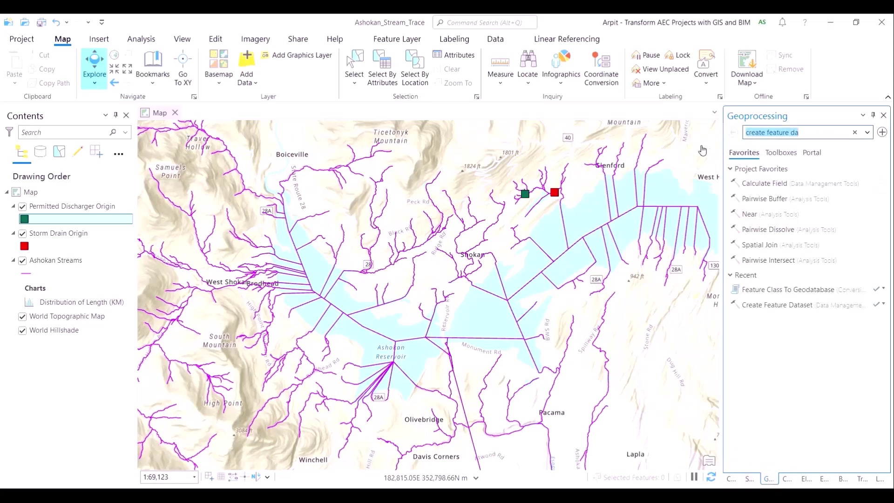
pyautogui.write('cre')
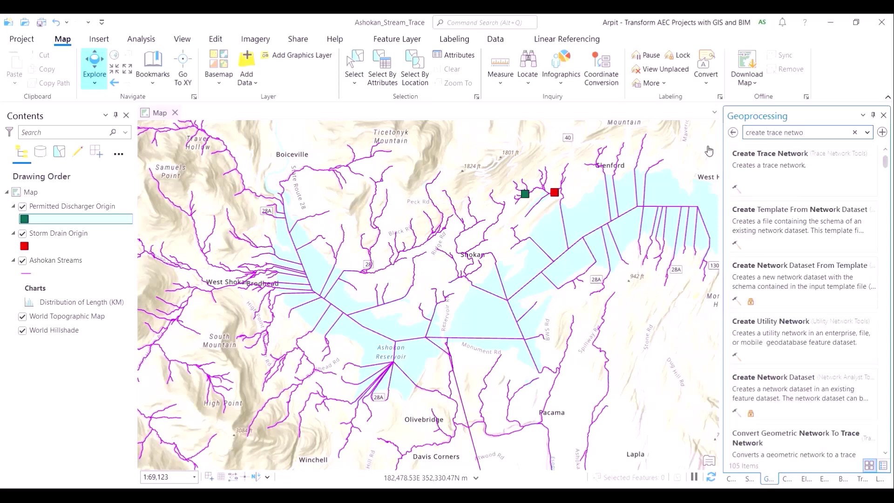
pyautogui.click(793, 164)
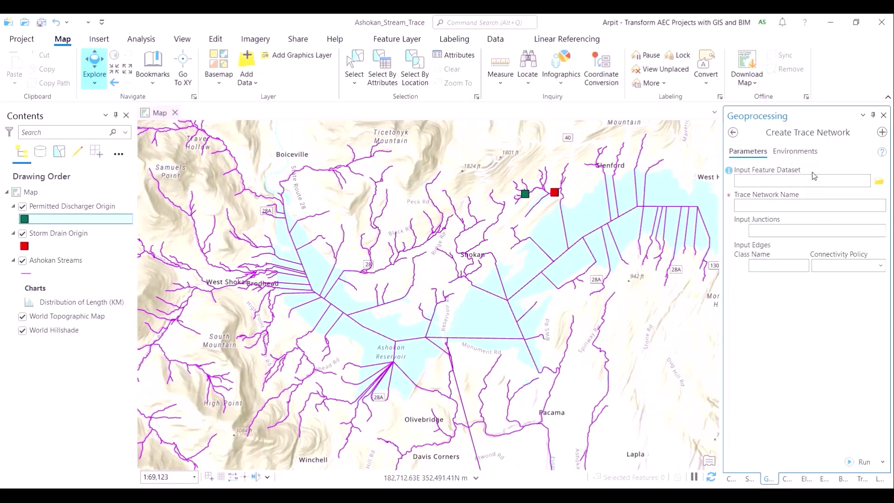
pyautogui.click(879, 182)
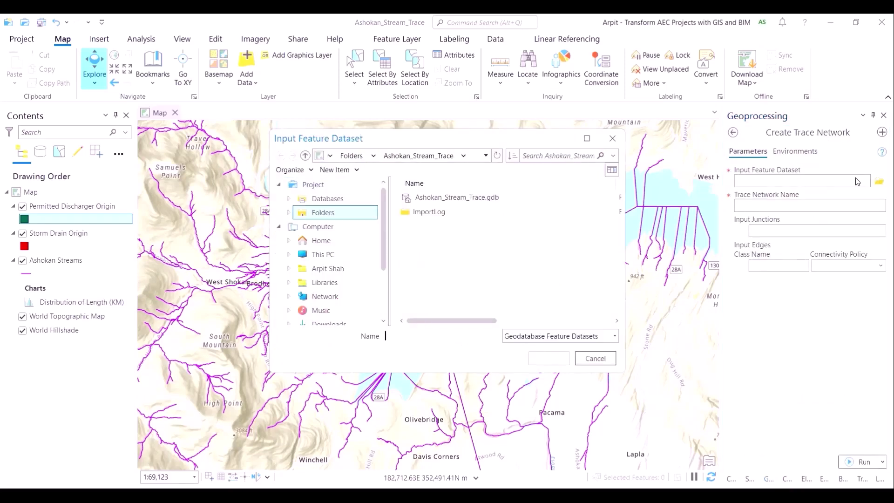
pyautogui.click(506, 199)
pyautogui.doubleClick(507, 199)
pyautogui.click(504, 198)
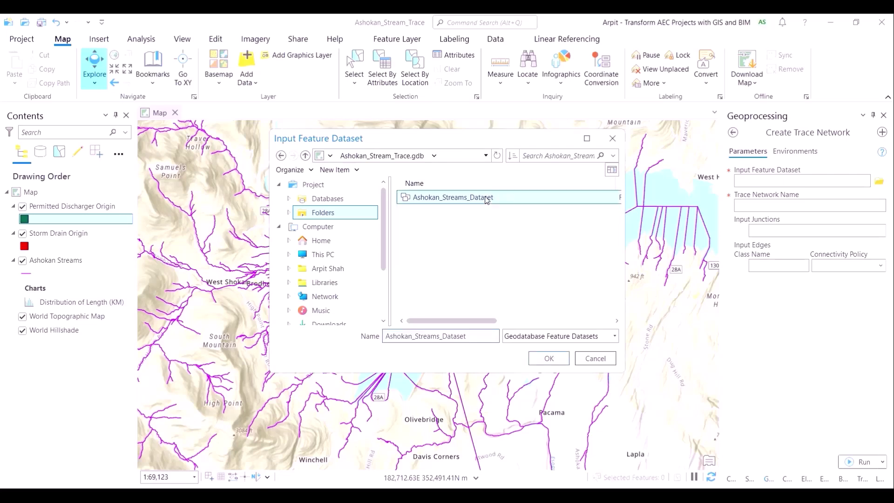
pyautogui.click(547, 358)
# - Create the trace network with the name Hydro, using Ashokan_Streams as input edges with the Simple edge connectivity policy
pyautogui.click(822, 205)
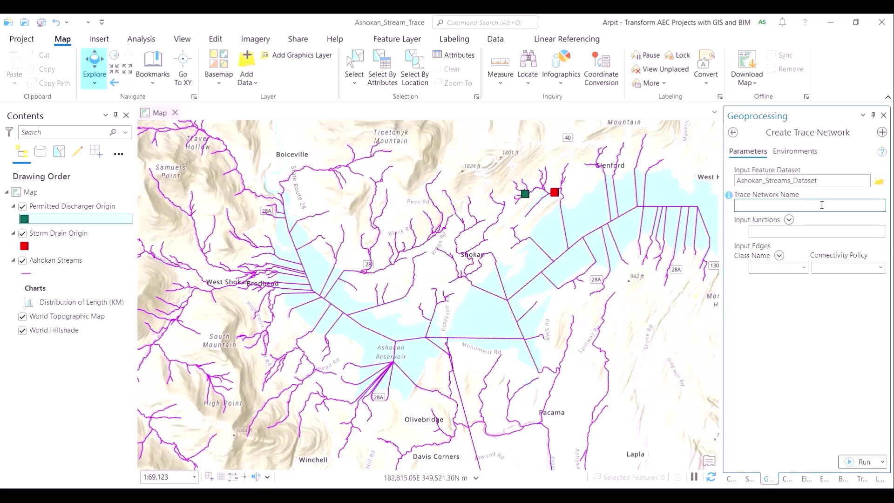
pyautogui.press('Tab')
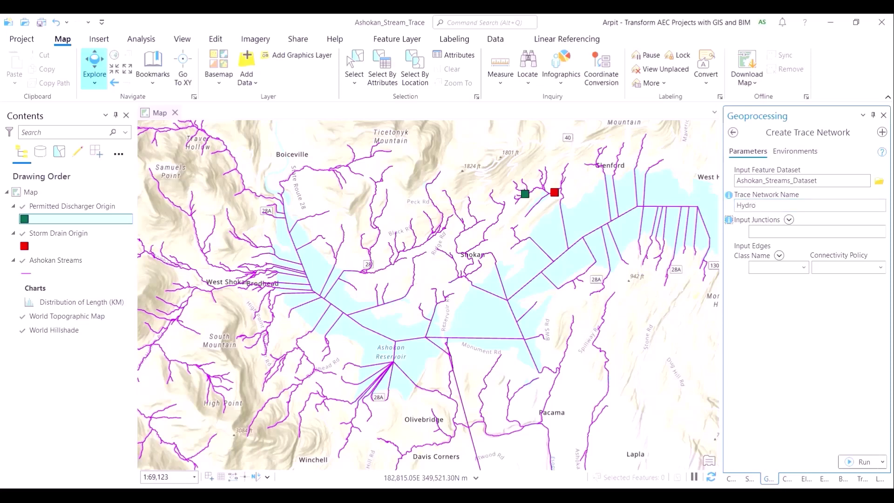
pyautogui.click(803, 268)
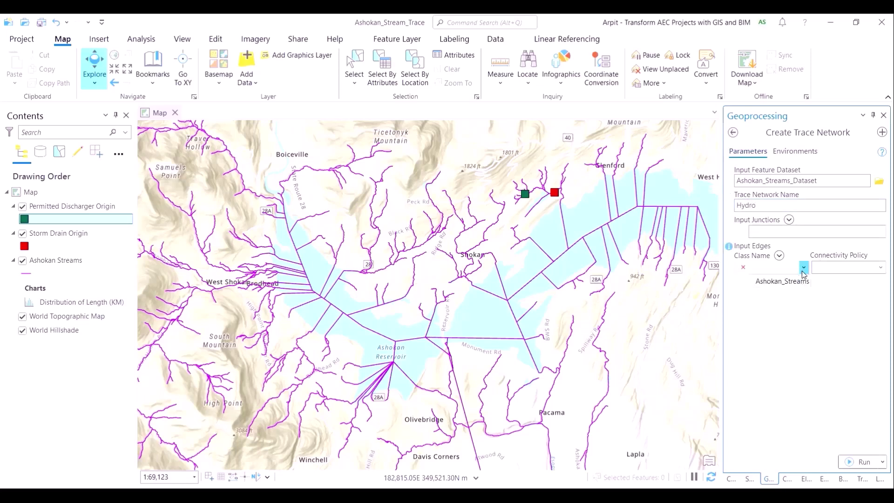
pyautogui.click(791, 281)
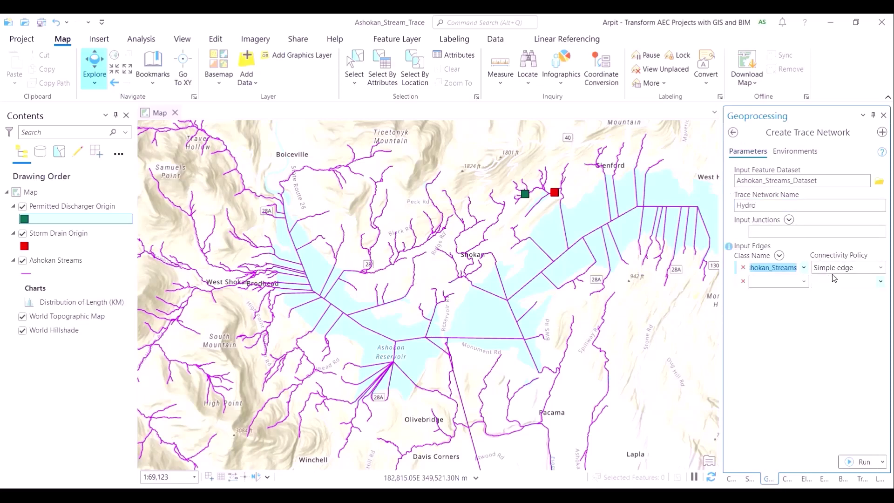
pyautogui.click(880, 268)
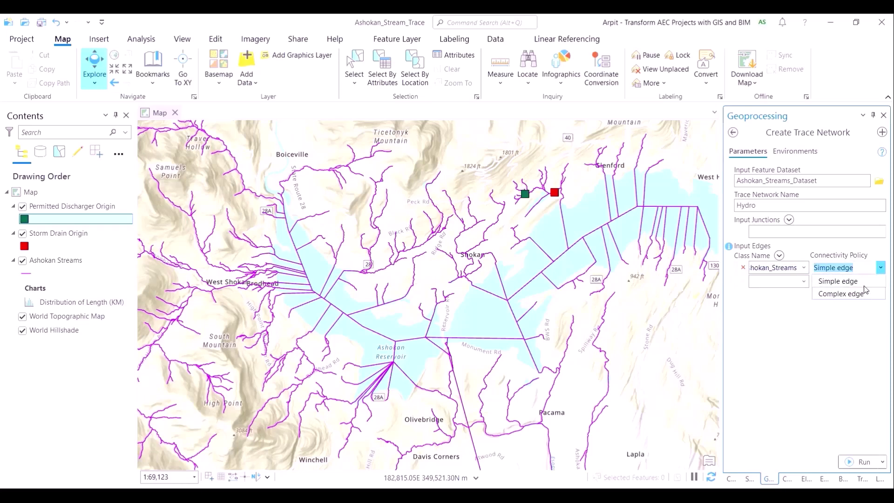
pyautogui.click(848, 281)
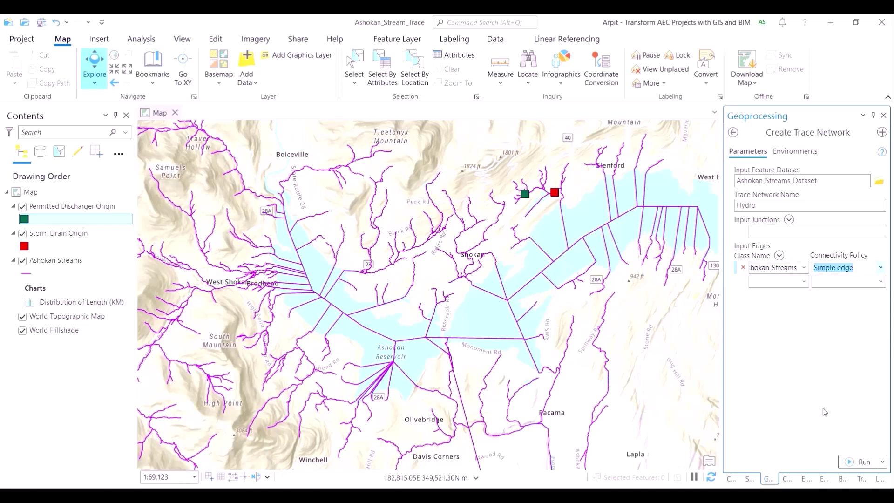
pyautogui.click(862, 466)
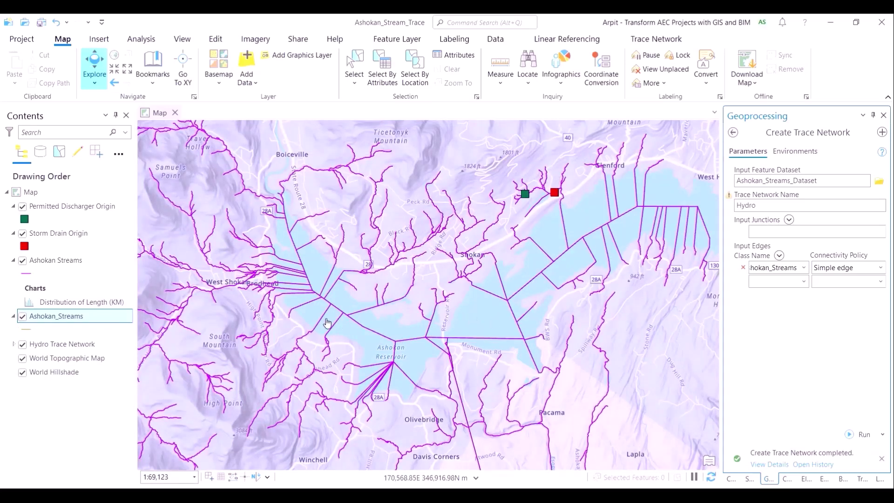
# - Examine the sublayers of the Hydro Trace Network and the extent its Dirty Areas cover on the map
pyautogui.click(13, 261)
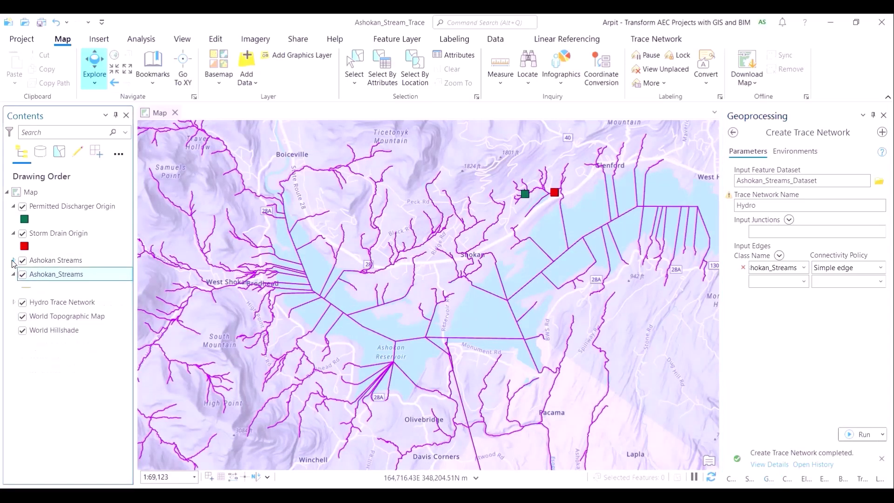
pyautogui.click(14, 235)
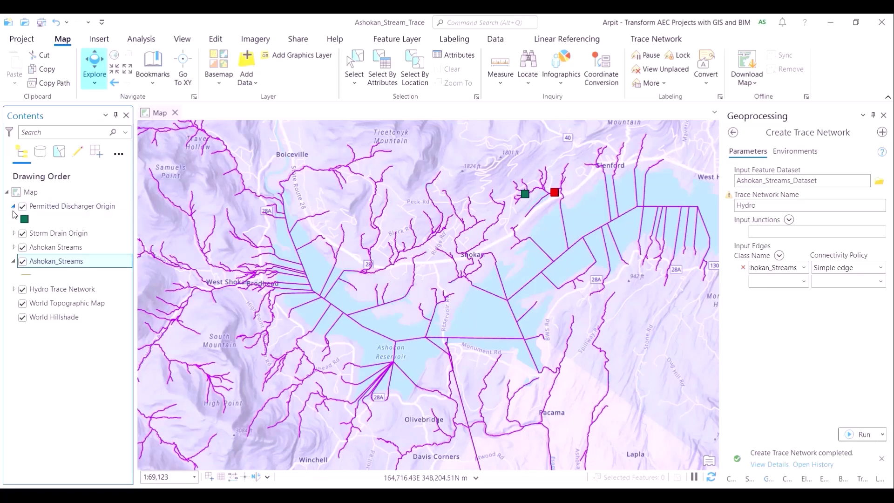
pyautogui.click(14, 234)
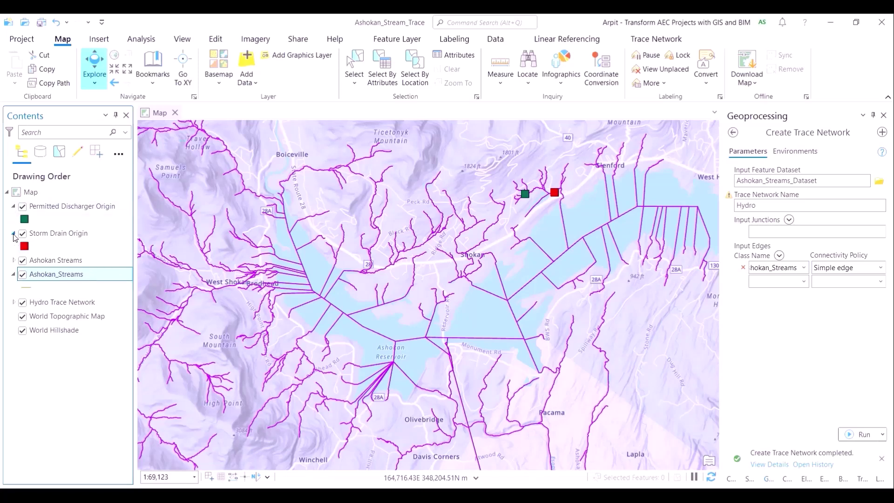
pyautogui.click(14, 303)
pyautogui.click(54, 308)
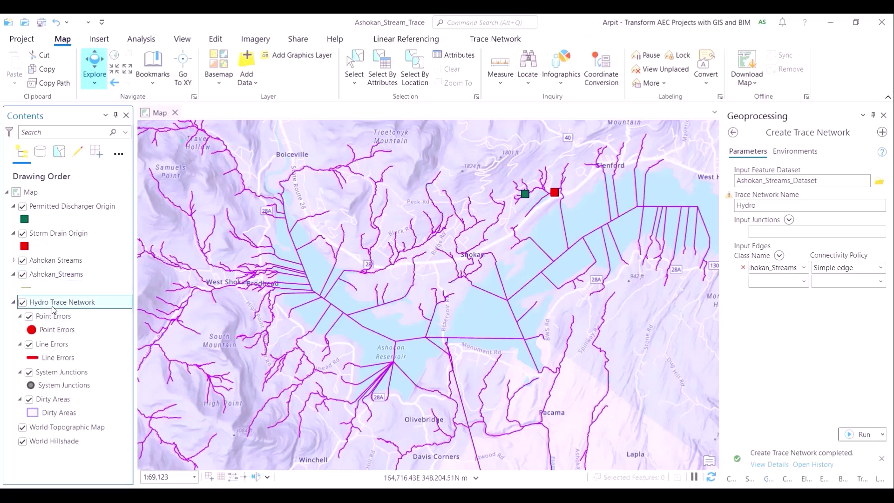
pyautogui.click(29, 399)
pyautogui.click(29, 399)
pyautogui.click(29, 399)
pyautogui.click(29, 400)
pyautogui.scroll(-4, 428, 331)
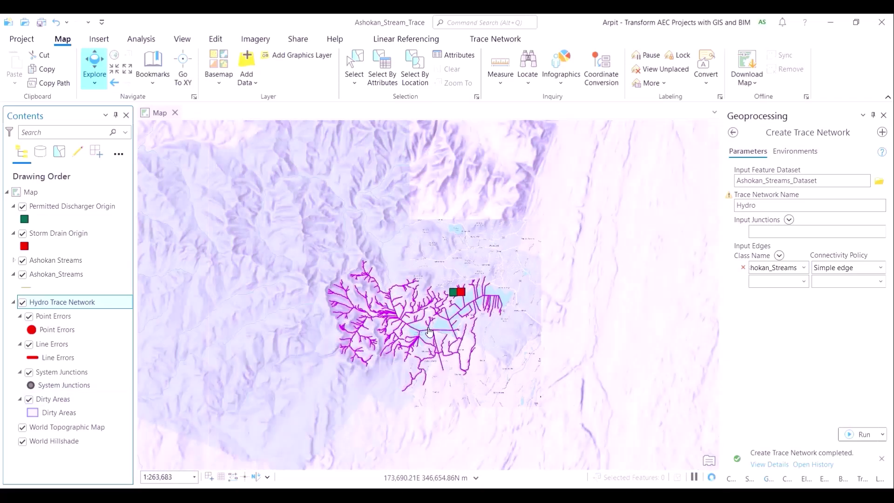
pyautogui.scroll(2, 429, 332)
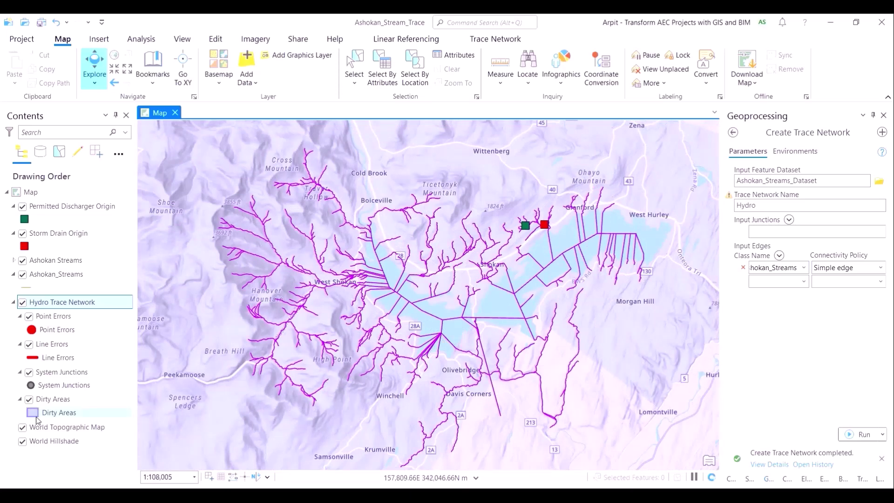
pyautogui.click(13, 303)
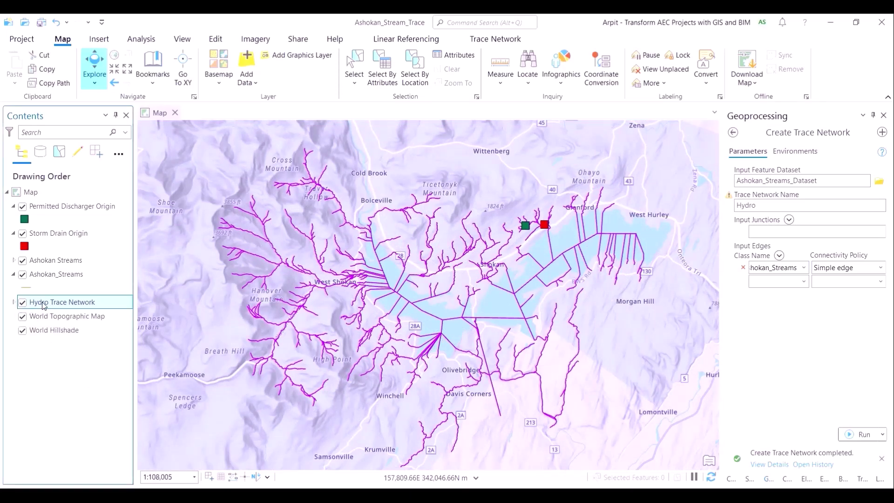
pyautogui.click(578, 300)
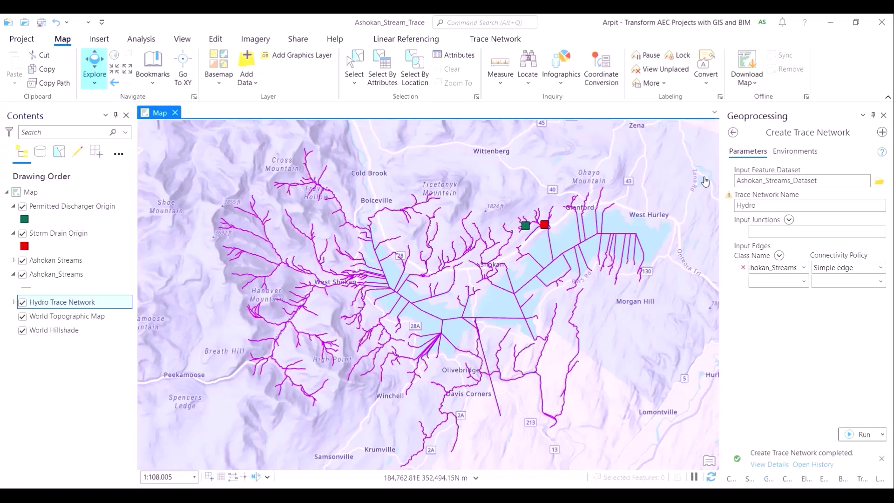
# - Find the Add Network Attribute tool for trace networks and set its input to Hydro Trace Network
pyautogui.click(733, 133)
pyautogui.tripleClick(819, 134)
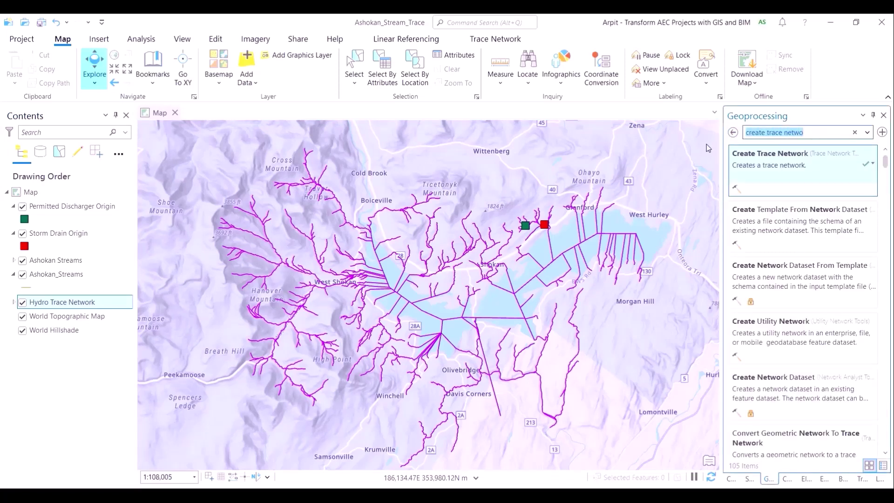
pyautogui.write('add network attribute')
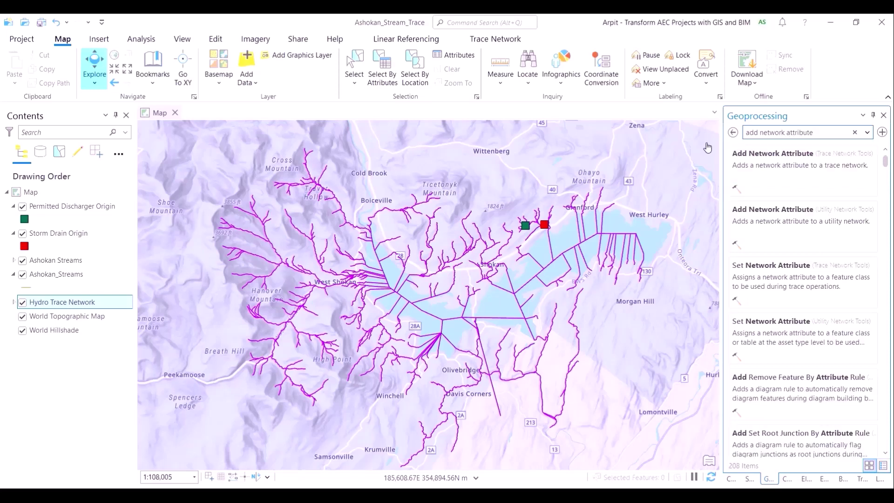
pyautogui.click(778, 168)
pyautogui.click(814, 178)
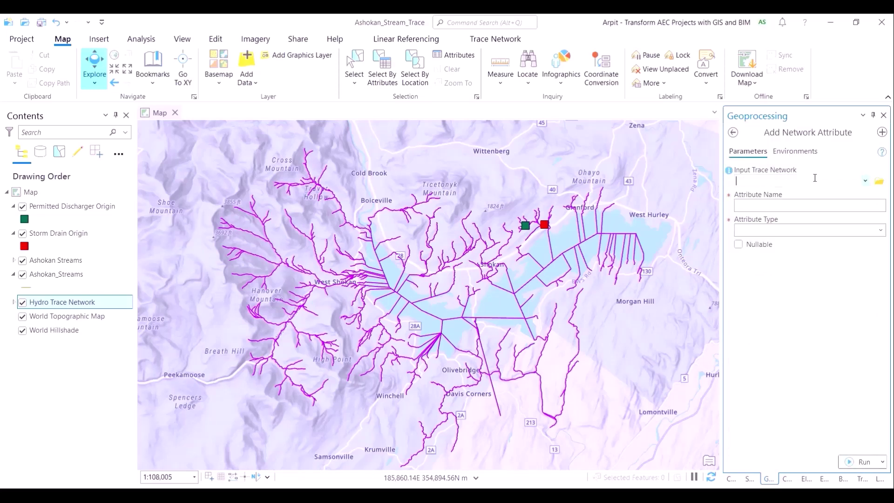
pyautogui.click(865, 181)
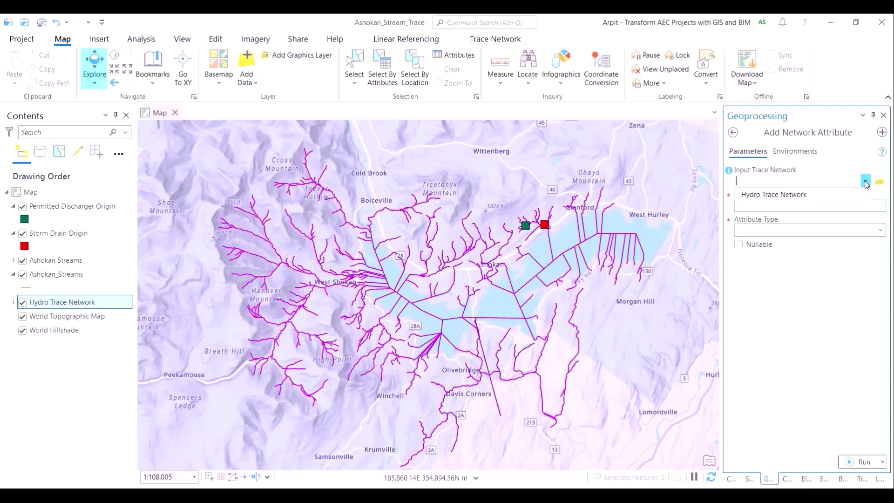
pyautogui.click(857, 196)
# - Add a nullable network attribute Length_KM of type Double (64-bit floating point) to the trace network
pyautogui.click(848, 208)
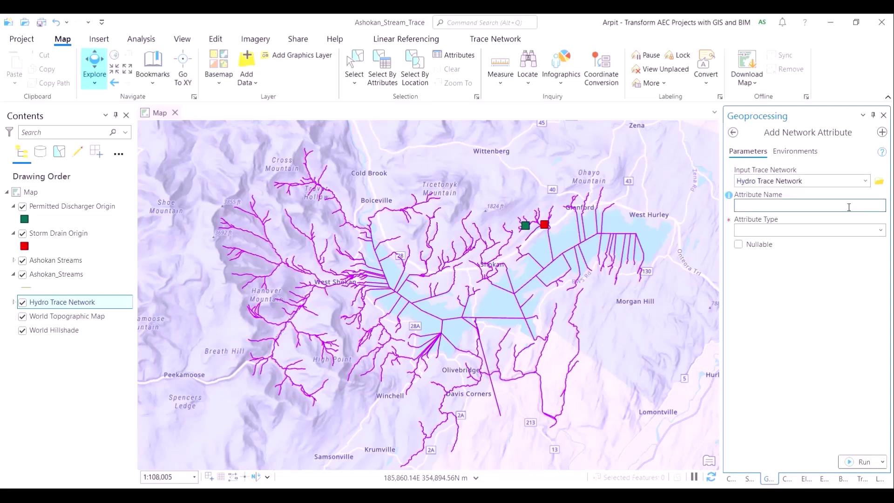
pyautogui.write('Length_KM')
pyautogui.press('Tab')
pyautogui.click(880, 231)
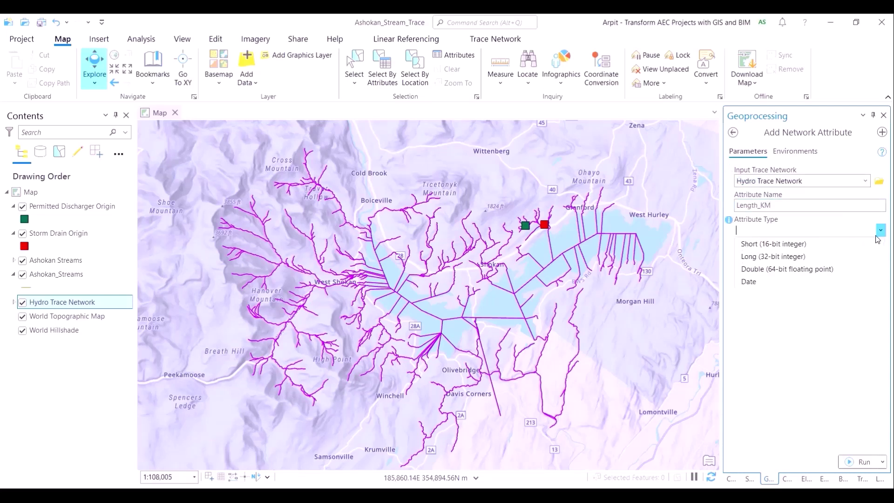
pyautogui.click(836, 267)
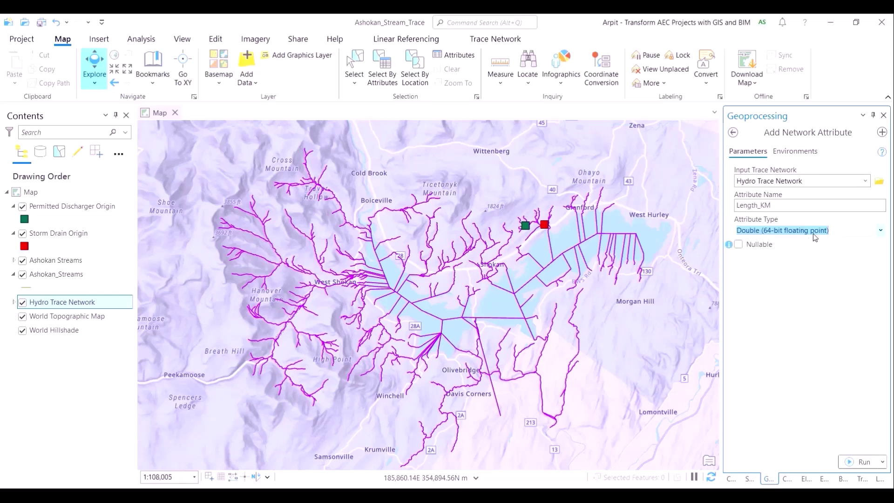
pyautogui.click(759, 244)
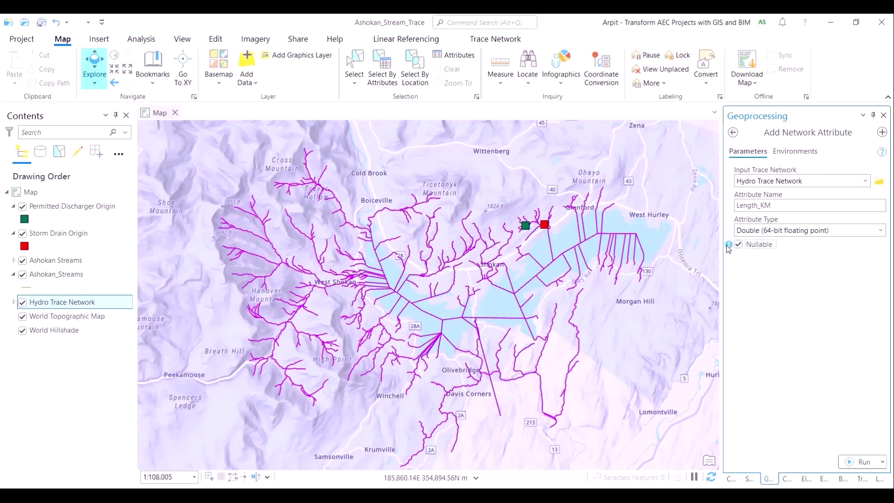
pyautogui.moveTo(729, 248)
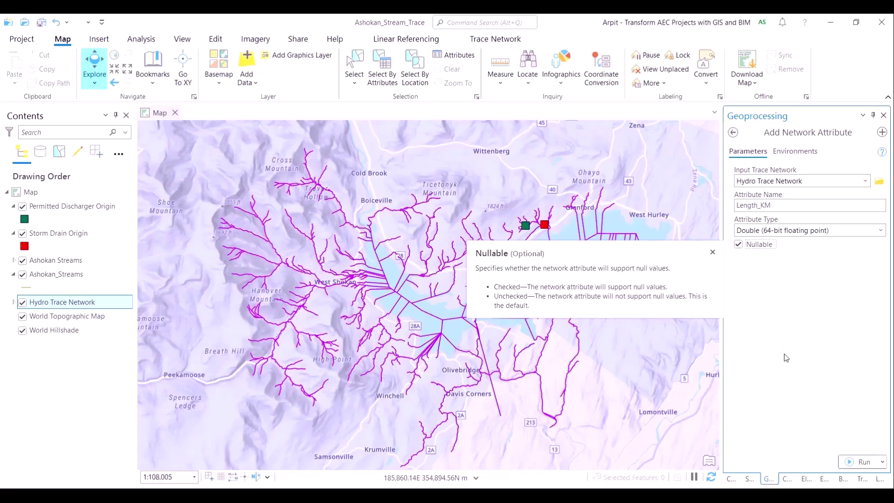
pyautogui.click(852, 461)
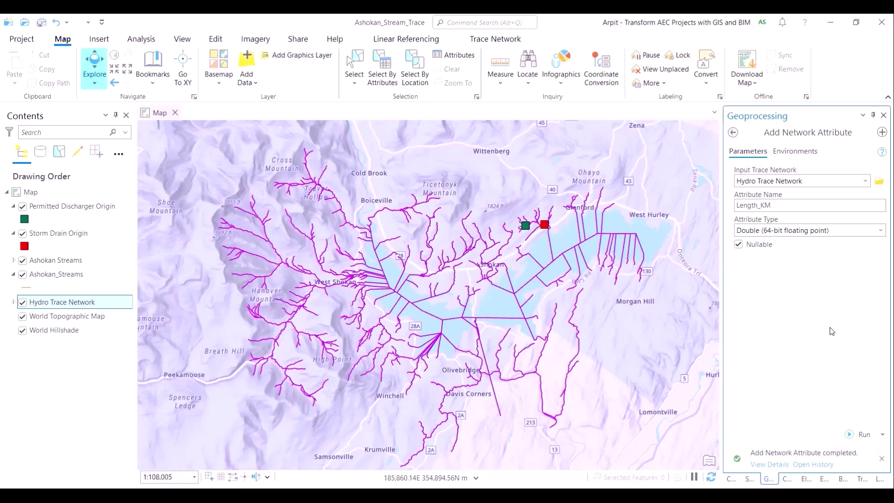
# - Find the Set Network Attribute tool for trace networks and set its input to Hydro Trace Network
pyautogui.click(733, 132)
pyautogui.moveTo(759, 135); pyautogui.dragTo(745, 135)
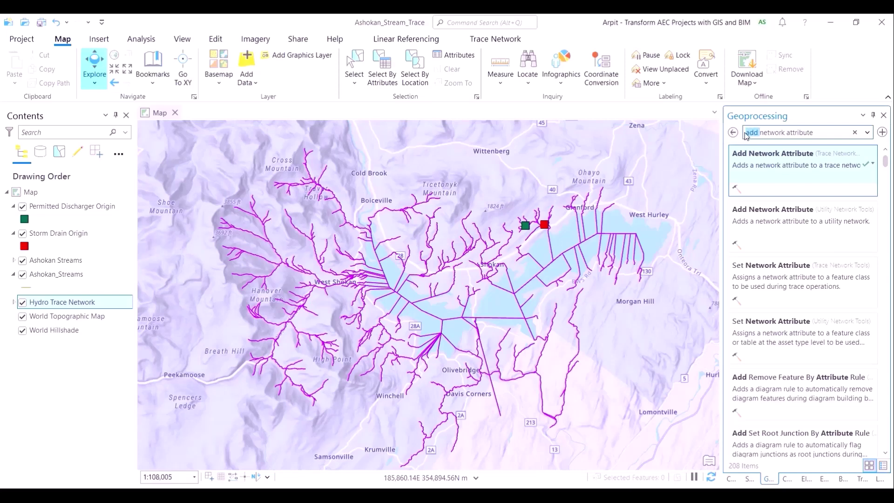
pyautogui.write('set')
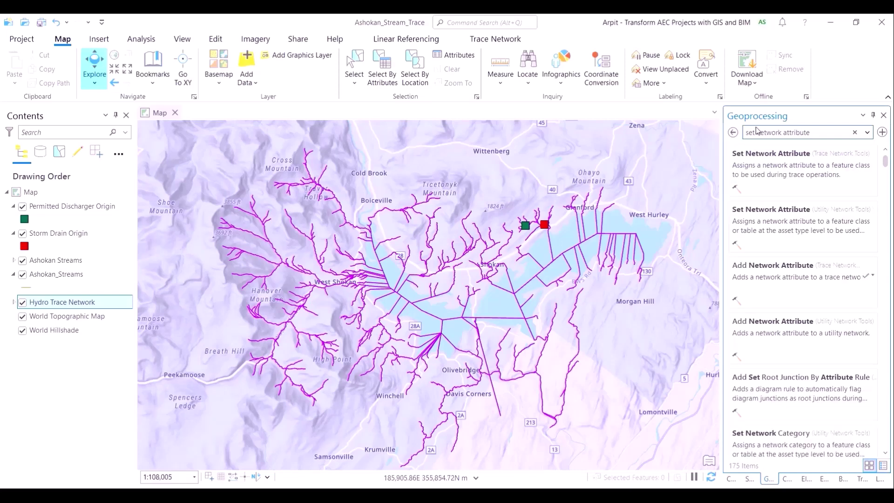
pyautogui.click(773, 171)
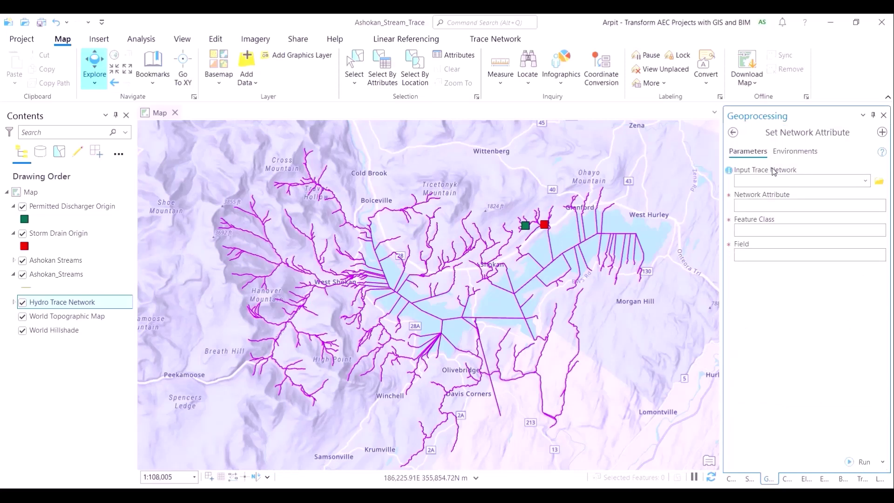
pyautogui.click(865, 181)
pyautogui.click(865, 194)
# - Assign the Length_KM network attribute to the lengthkm field of the Ashokan_Streams feature class
pyautogui.click(869, 205)
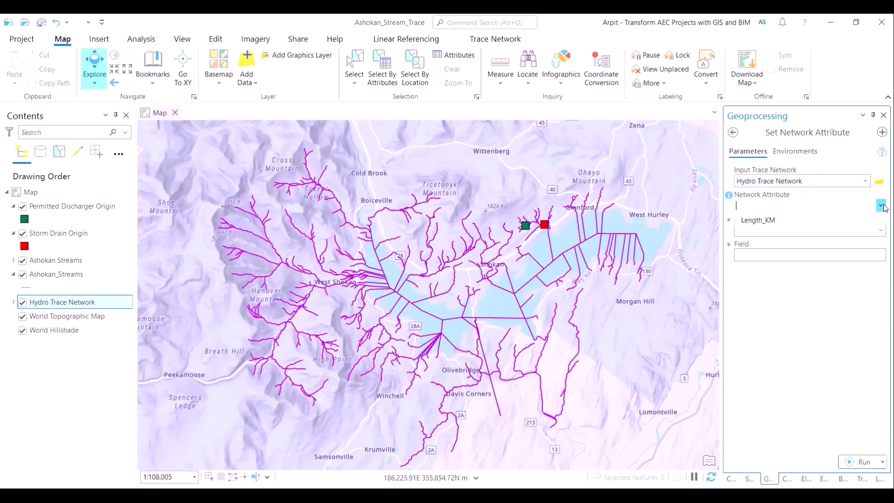
pyautogui.click(863, 232)
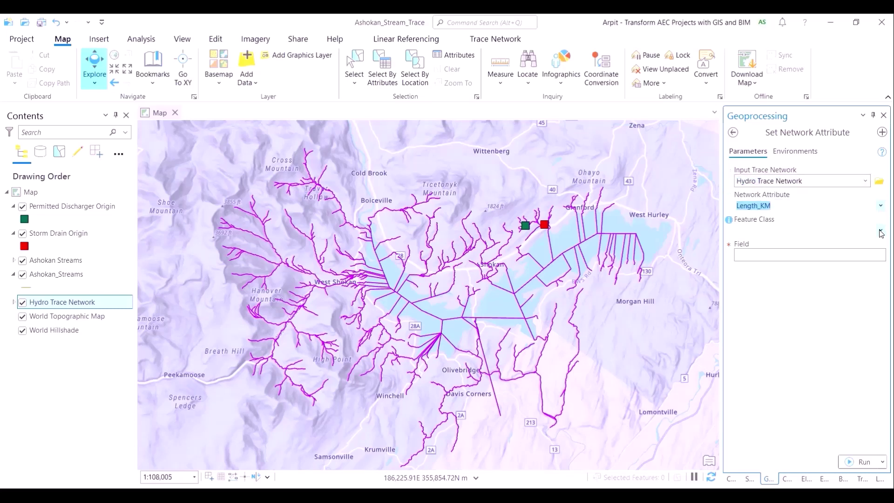
pyautogui.click(880, 230)
pyautogui.click(878, 242)
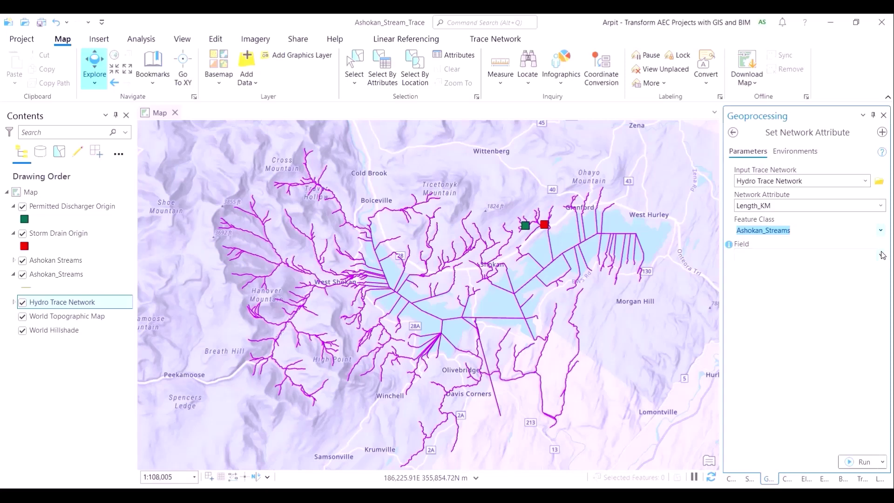
pyautogui.click(879, 254)
pyautogui.click(834, 269)
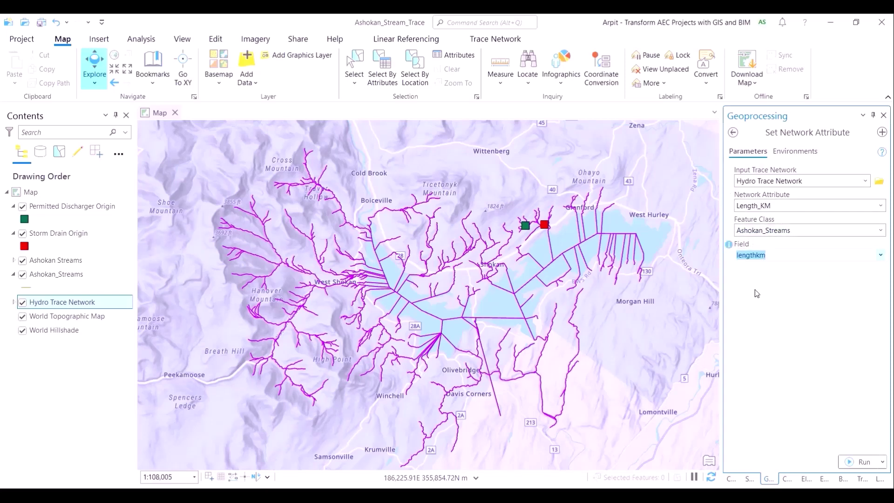
pyautogui.click(862, 461)
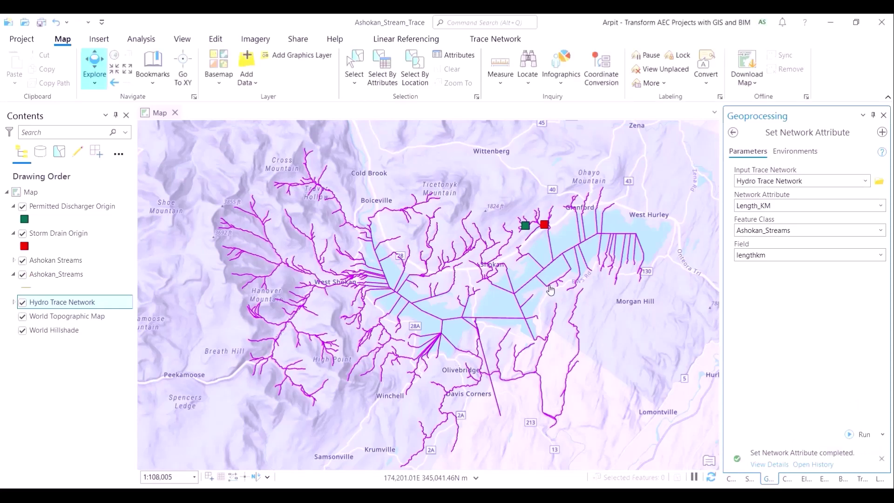
# - Search the geoprocessing tools for "enable network" and open the Enable Network Topology tool for trace networks
pyautogui.click(733, 134)
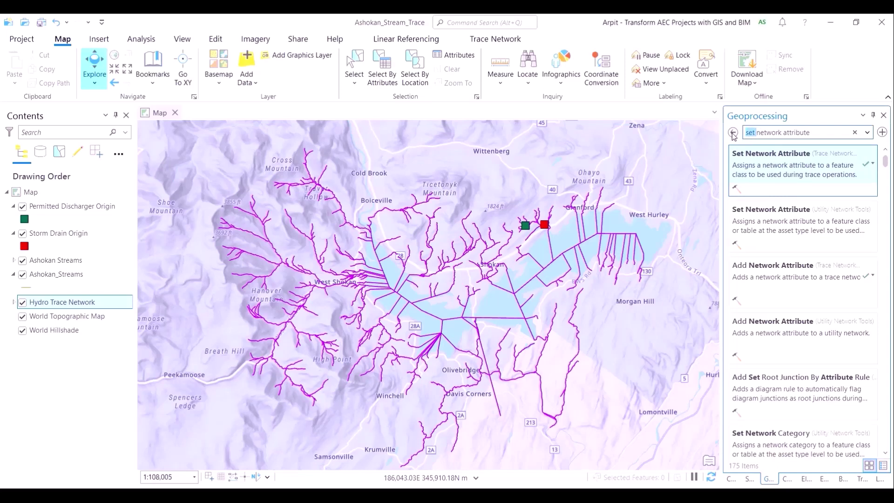
pyautogui.moveTo(756, 132); pyautogui.dragTo(732, 135)
pyautogui.write('enabl')
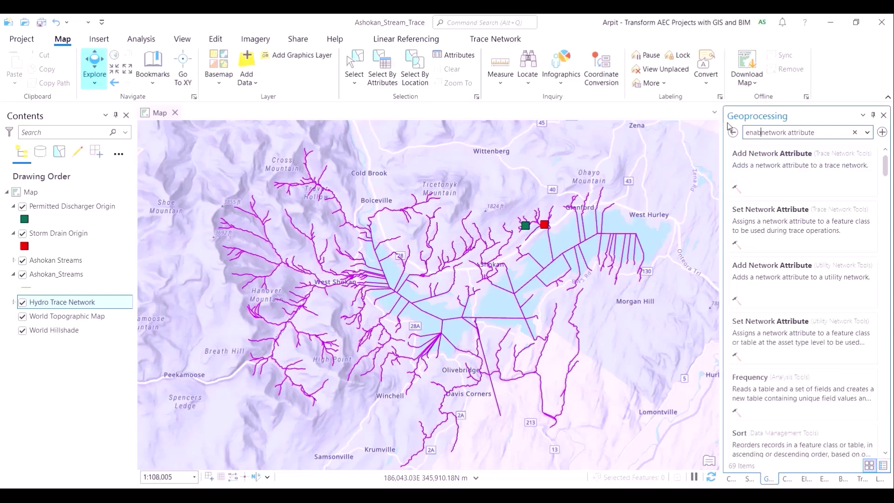
pyautogui.write('e')
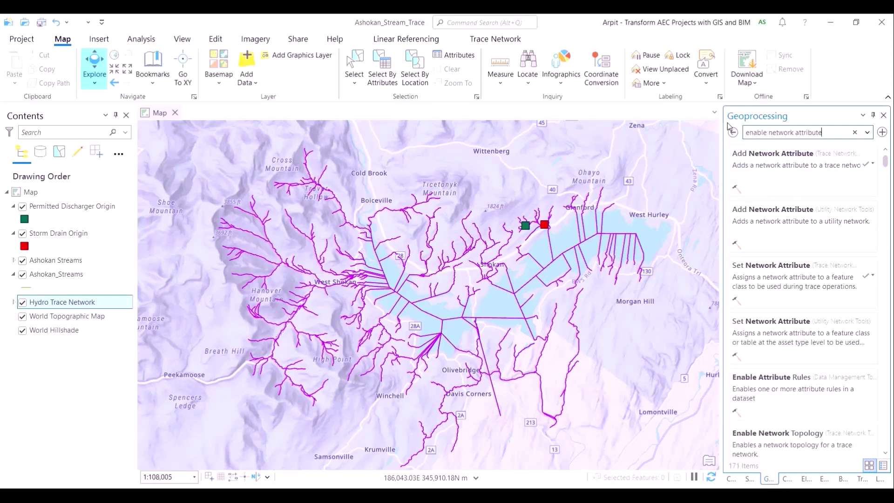
pyautogui.press('BackSpace')
pyautogui.press('BackSpace')
pyautogui.press('BackSpace')
pyautogui.press('BackSpace')
pyautogui.press('BackSpace')
pyautogui.press('BackSpace')
pyautogui.press('BackSpace')
pyautogui.press('BackSpace')
pyautogui.press('BackSpace')
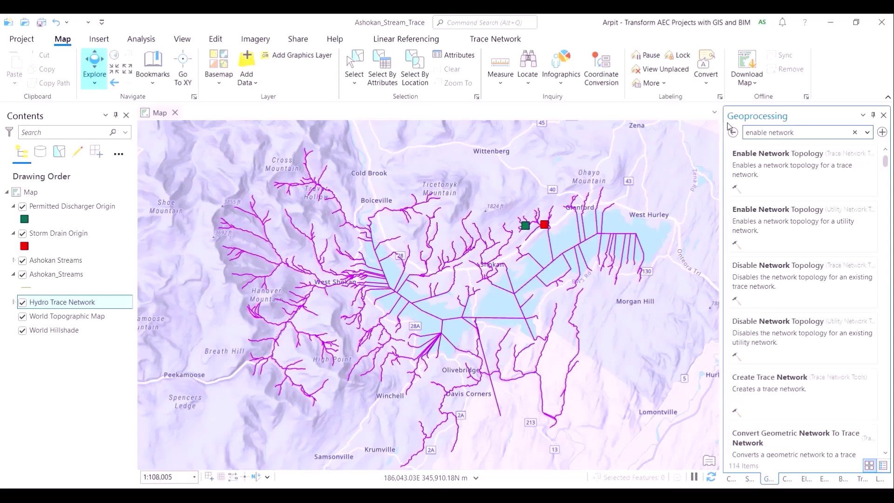
pyautogui.click(769, 171)
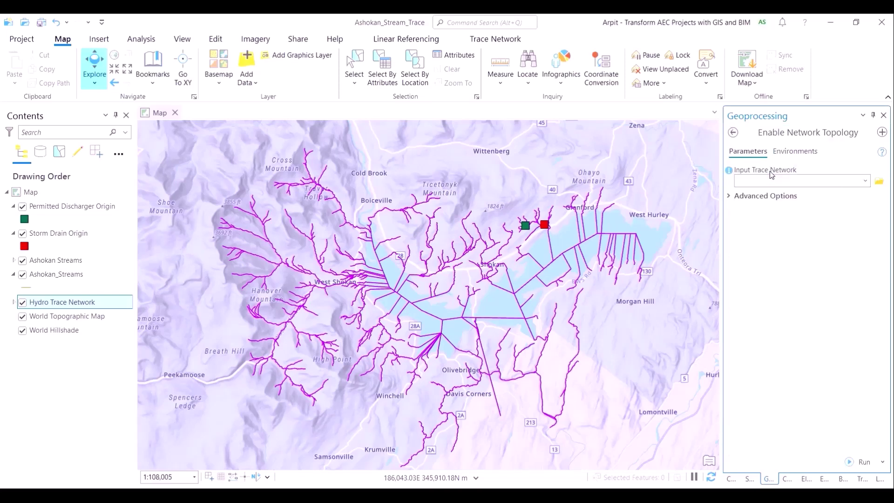
# - Enable the network topology of Hydro Trace Network, keeping the maximum number of errors at 10000
pyautogui.click(864, 181)
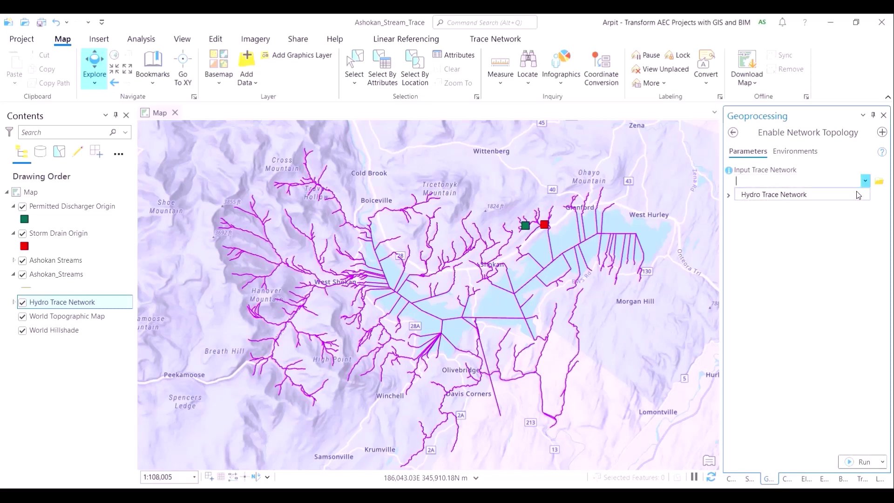
pyautogui.click(858, 194)
pyautogui.click(769, 196)
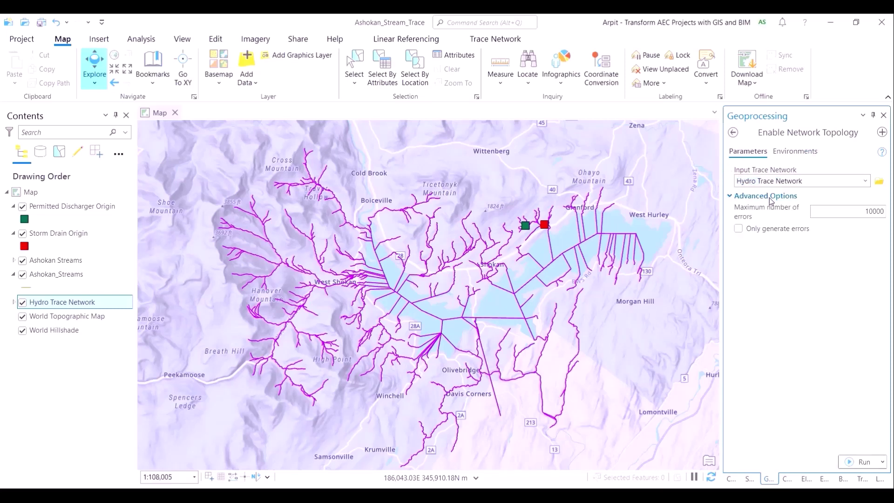
pyautogui.click(809, 154)
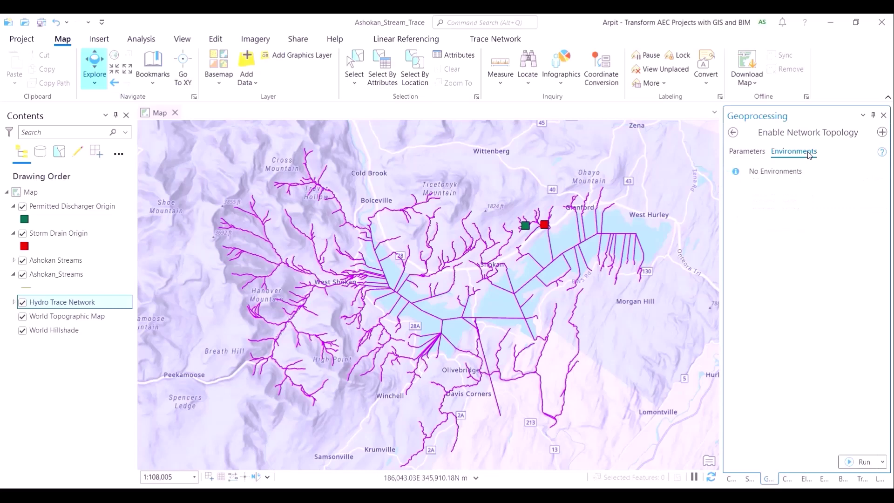
pyautogui.click(731, 153)
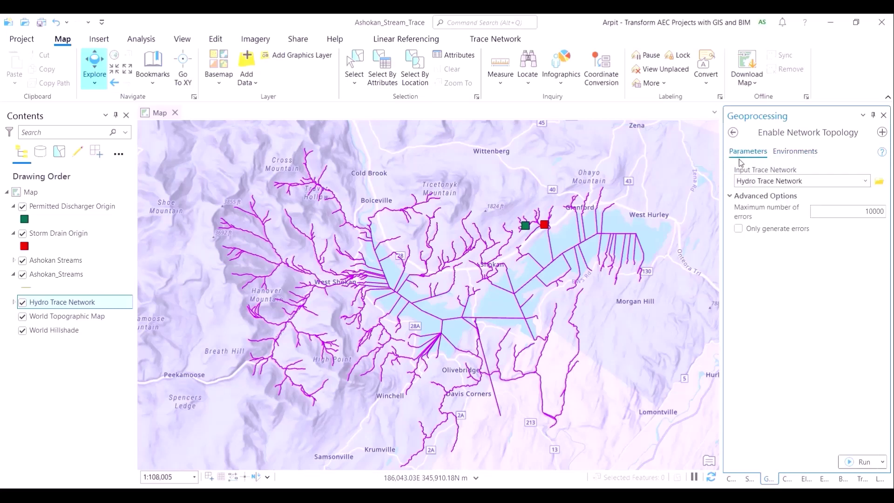
pyautogui.click(851, 469)
pyautogui.click(865, 463)
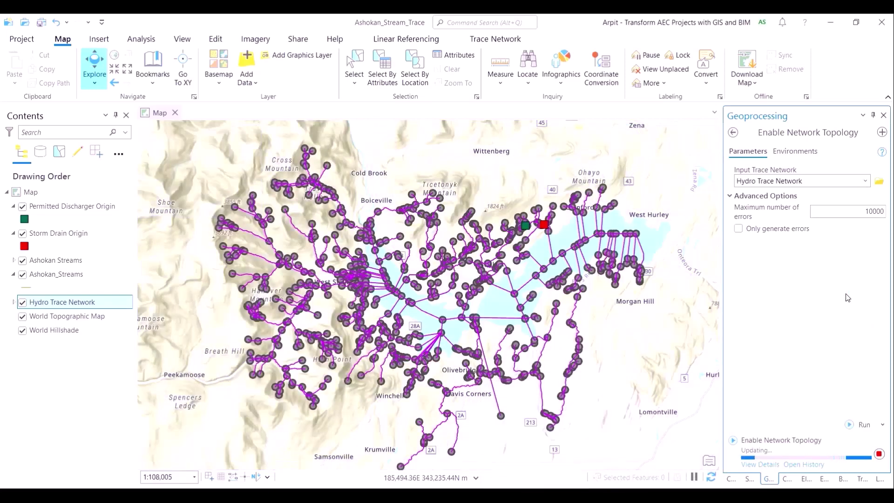
# - Examine the sublayers of Hydro Trace Network and the system junctions along the streams on the map
pyautogui.click(14, 303)
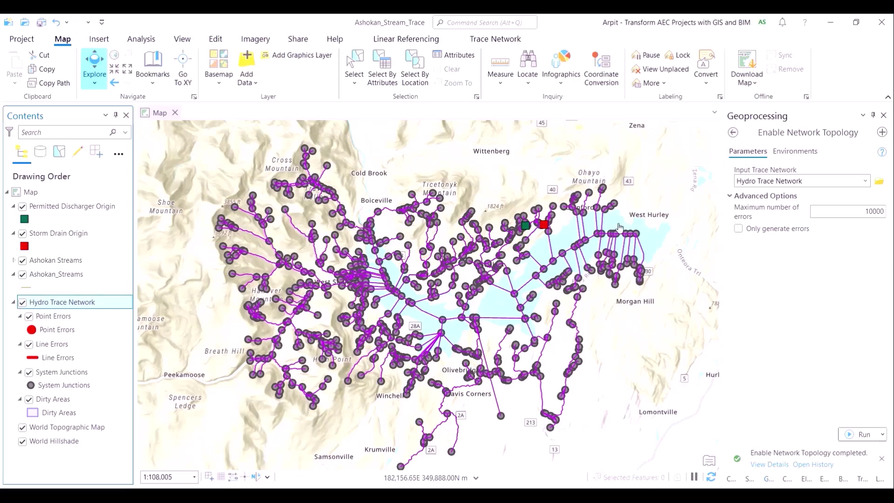
pyautogui.scroll(3, 582, 311)
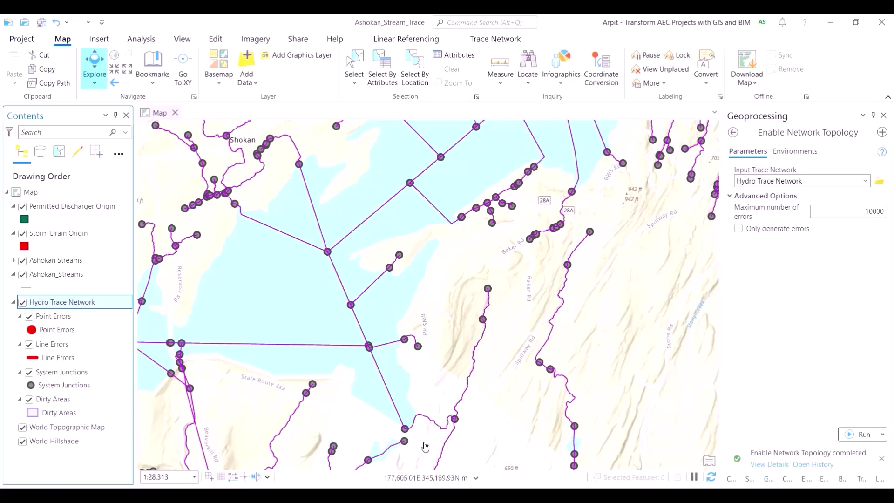
pyautogui.scroll(-4, 441, 384)
pyautogui.moveTo(563, 400); pyautogui.dragTo(708, 336)
pyautogui.scroll(-1, 708, 336)
pyautogui.scroll(-1, 603, 338)
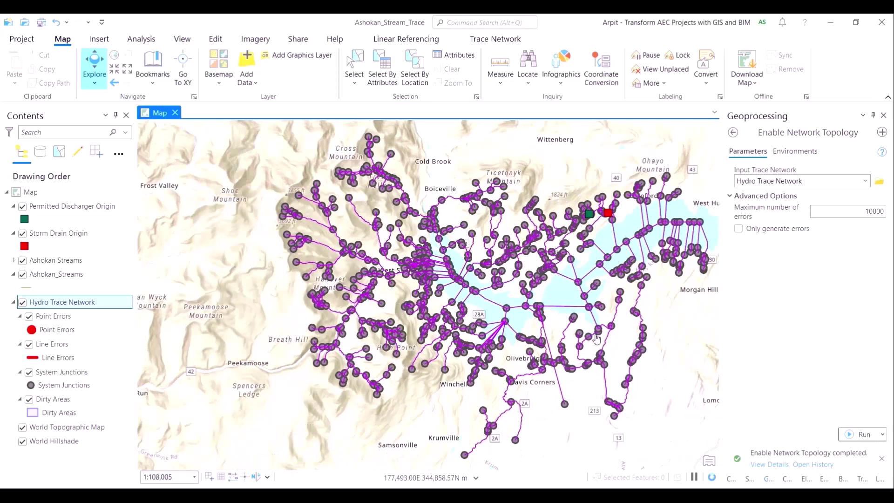
pyautogui.moveTo(484, 328); pyautogui.dragTo(416, 338)
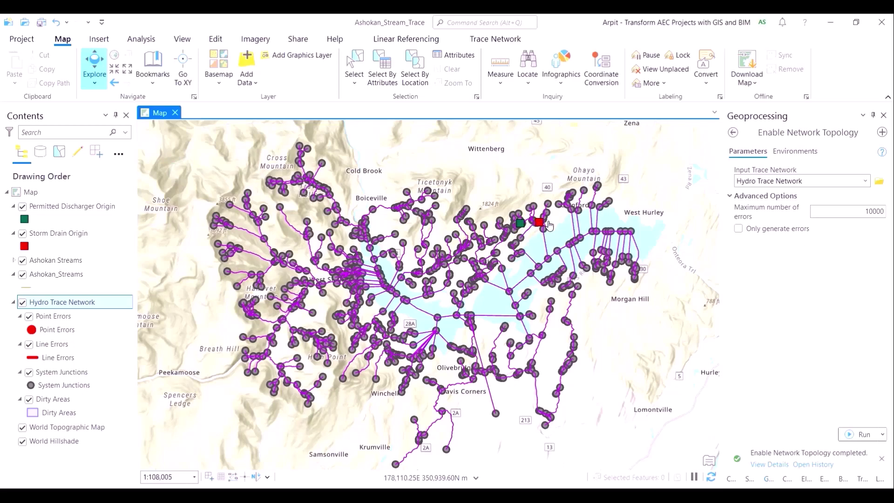
# - Add a trace starting point on the Ashokan Streams vertex directly beside the Storm Drain Origin, near Kenozia Lake
pyautogui.scroll(5, 549, 225)
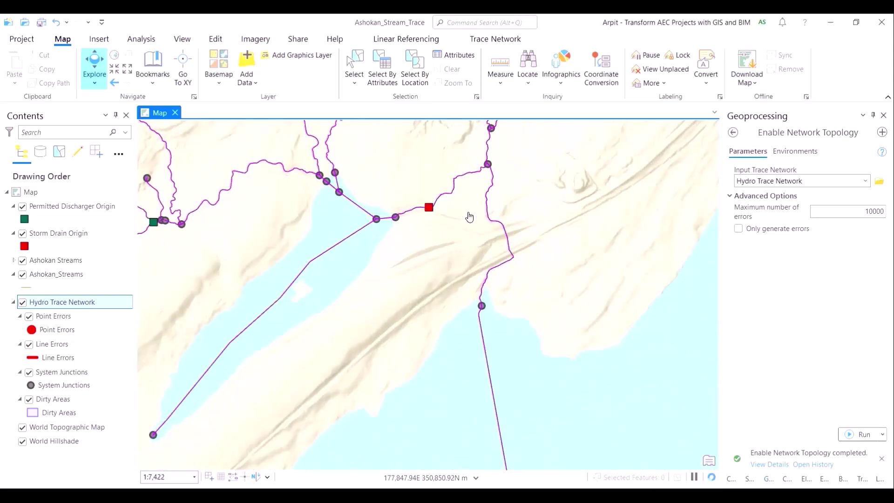
pyautogui.scroll(2, 469, 217)
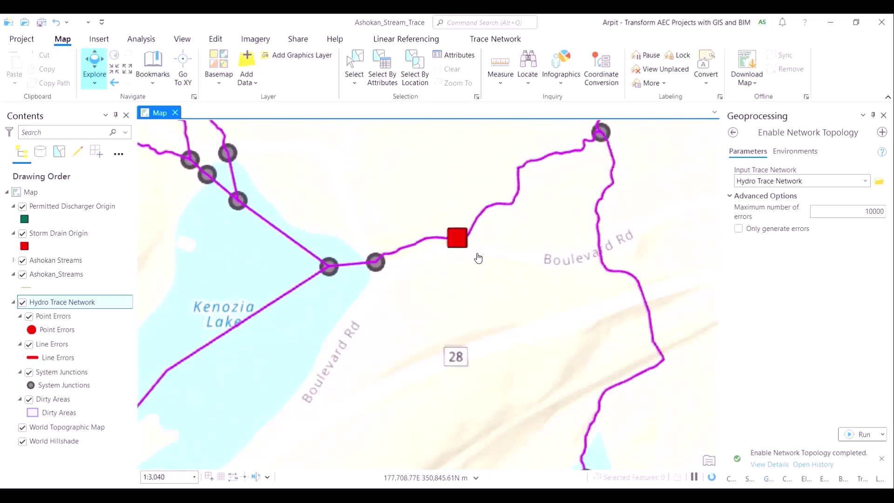
pyautogui.moveTo(479, 258); pyautogui.dragTo(523, 323)
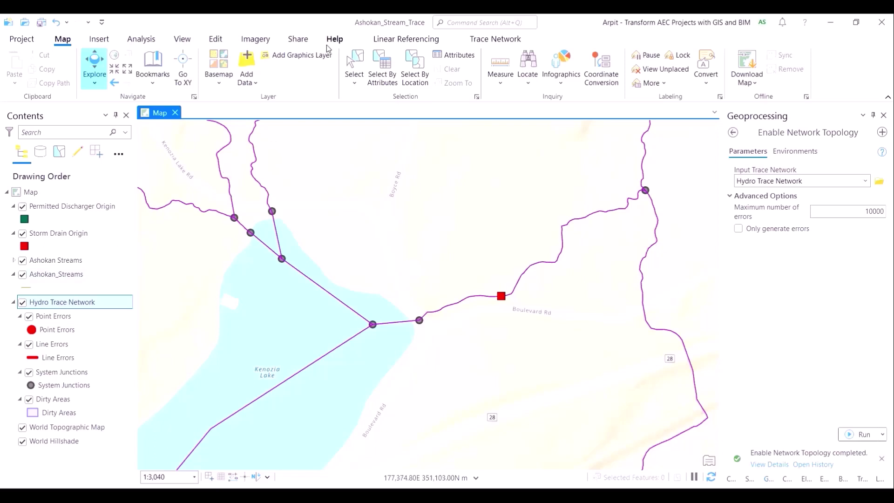
pyautogui.click(518, 39)
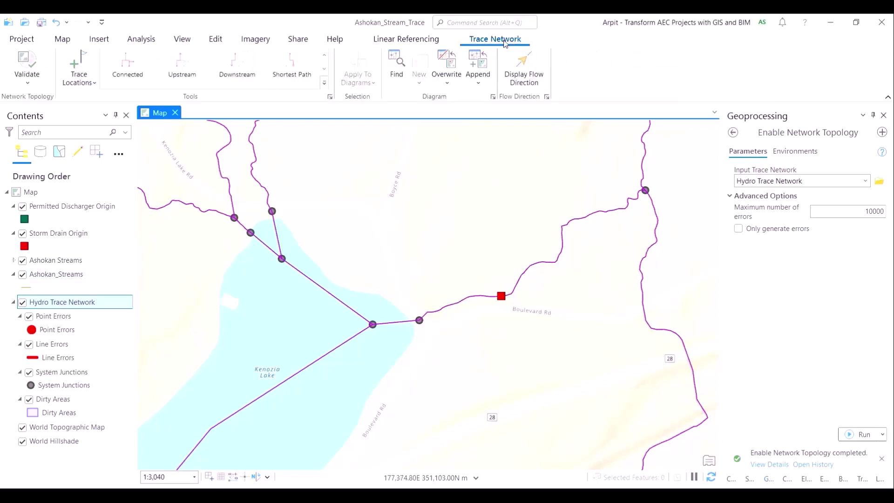
pyautogui.click(92, 86)
pyautogui.click(103, 103)
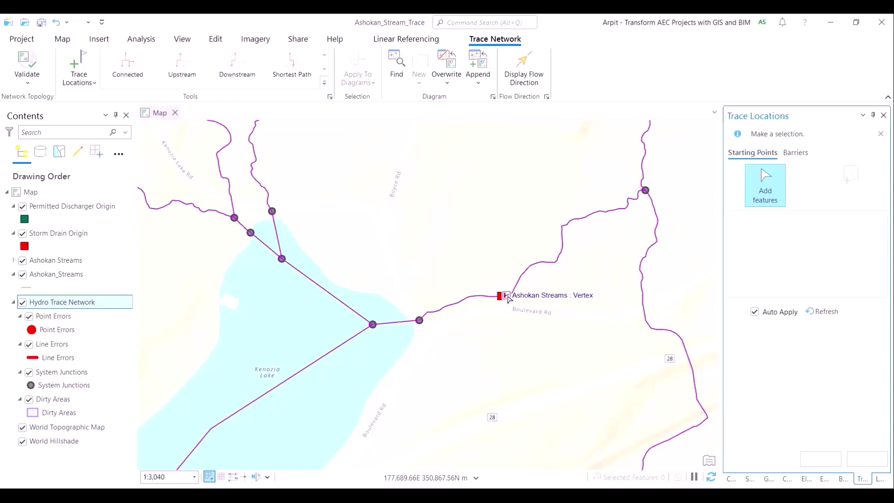
pyautogui.scroll(-2, 509, 298)
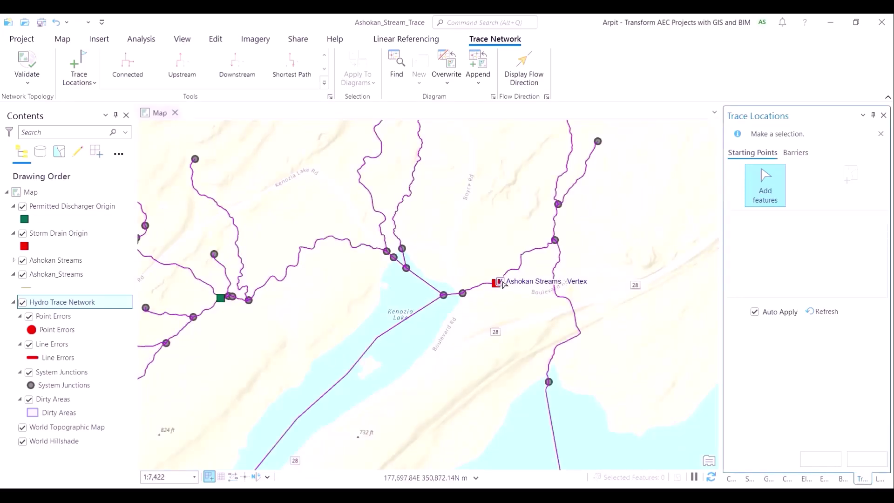
pyautogui.click(503, 284)
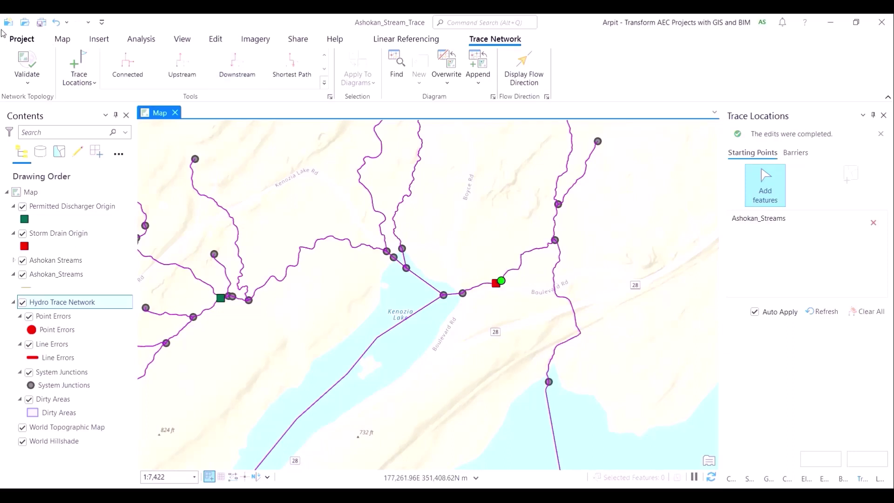
# - Run an Upstream trace on Hydro Trace Network from TN_Temp_Starting_Points, with barrier features included and consistency validation on
pyautogui.click(180, 66)
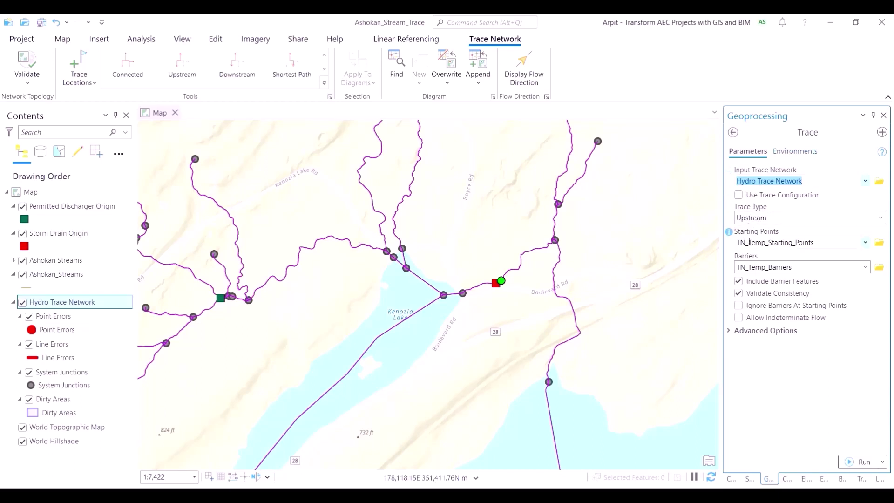
pyautogui.moveTo(729, 233)
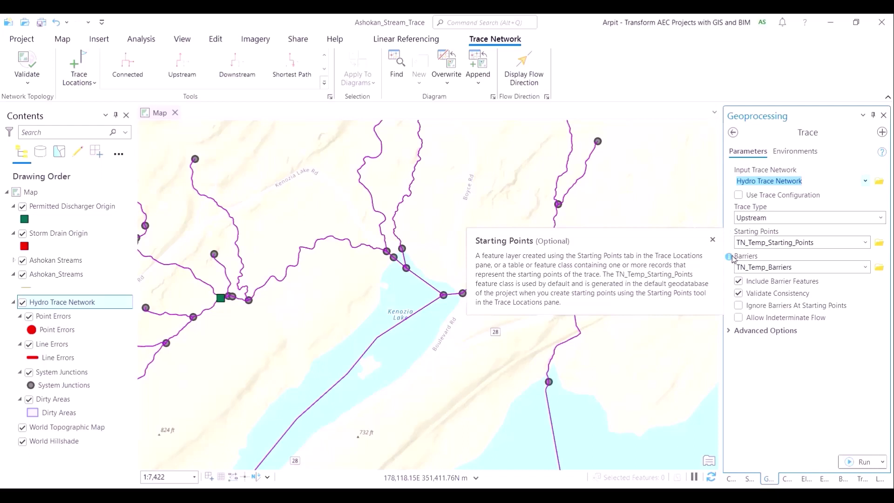
pyautogui.moveTo(730, 257)
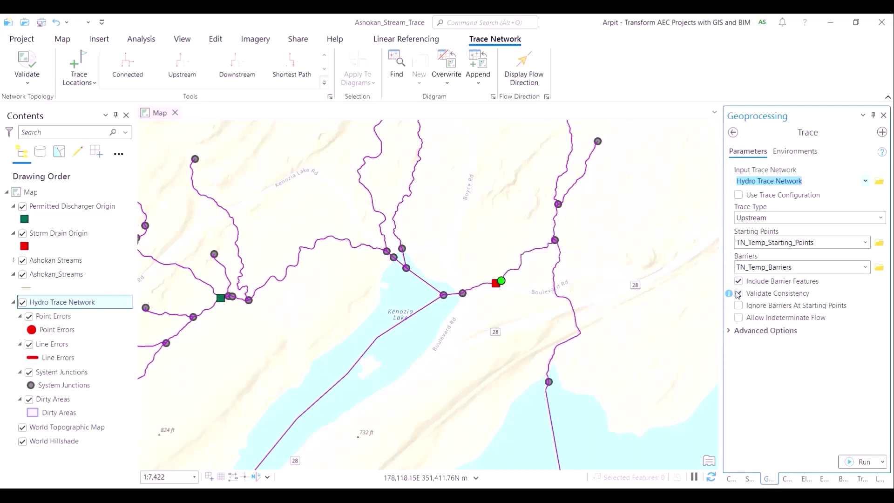
pyautogui.moveTo(729, 298)
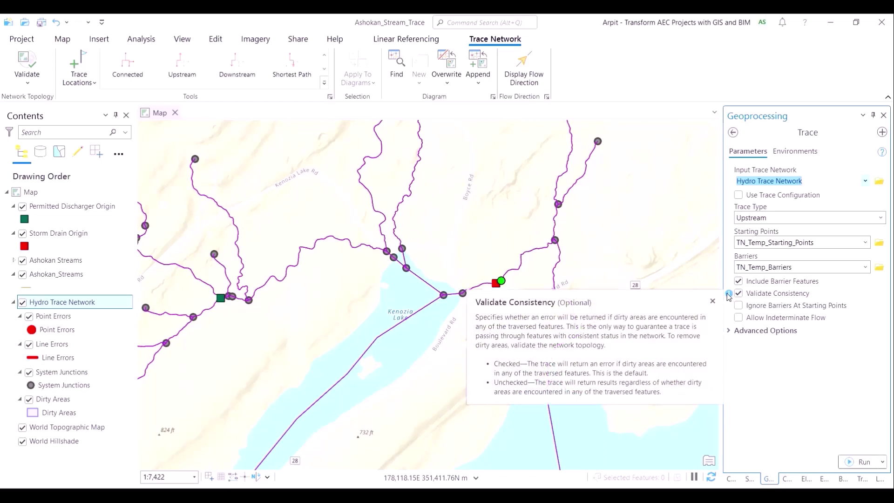
pyautogui.click(731, 330)
pyautogui.moveTo(886, 256); pyautogui.dragTo(891, 409)
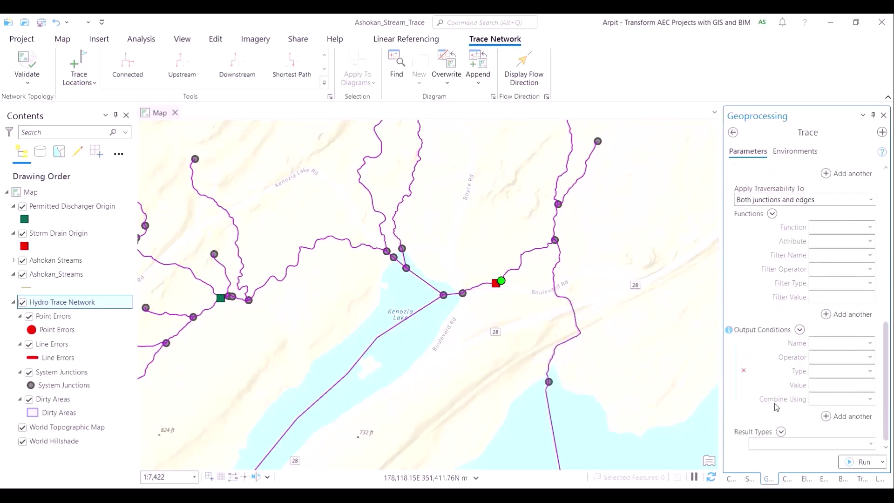
pyautogui.click(857, 460)
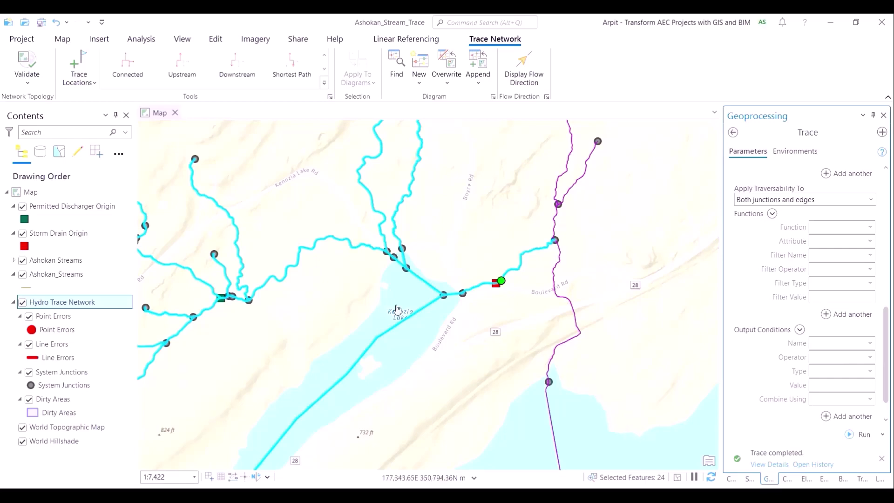
# - Review the extent of the upstream trace around Kenozia Lake and clear the selected features
pyautogui.scroll(-3, 490, 375)
pyautogui.scroll(1, 479, 368)
pyautogui.scroll(-3, 487, 361)
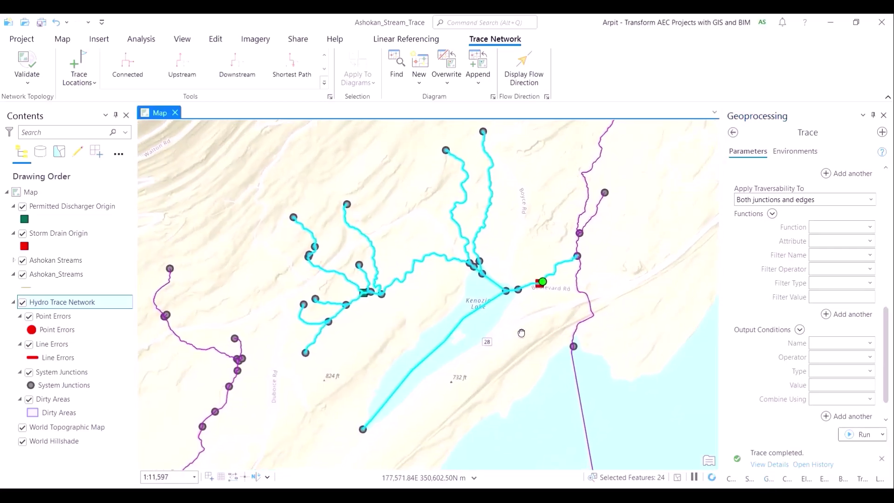
pyautogui.scroll(-3, 513, 304)
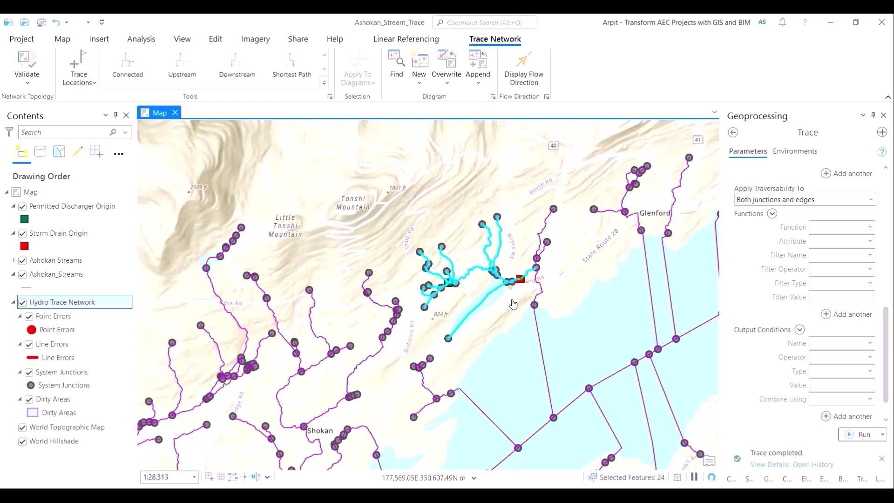
pyautogui.scroll(3, 513, 304)
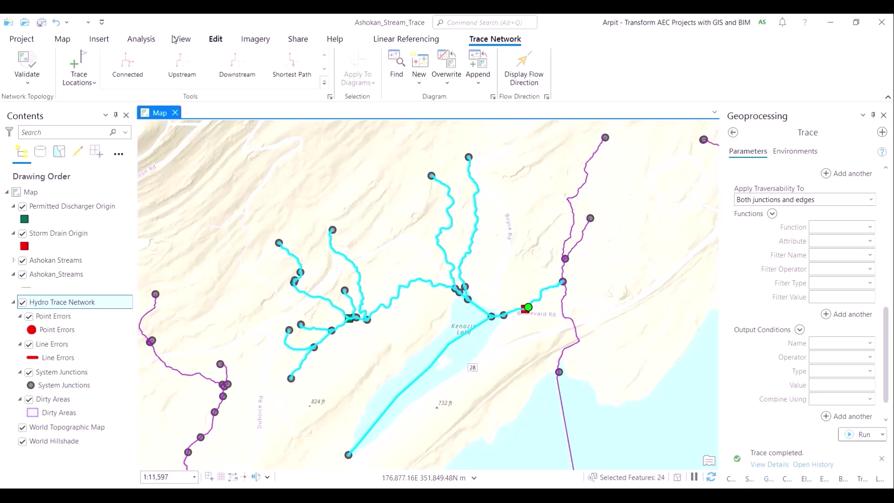
pyautogui.click(62, 40)
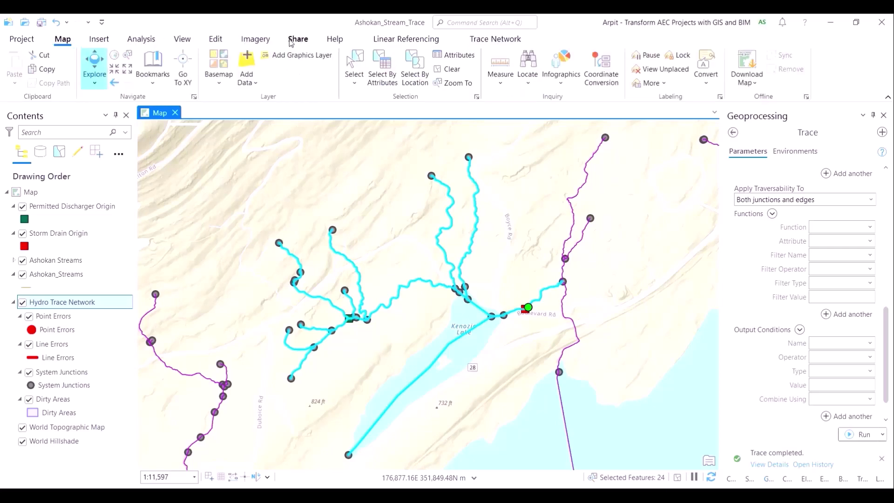
pyautogui.click(444, 74)
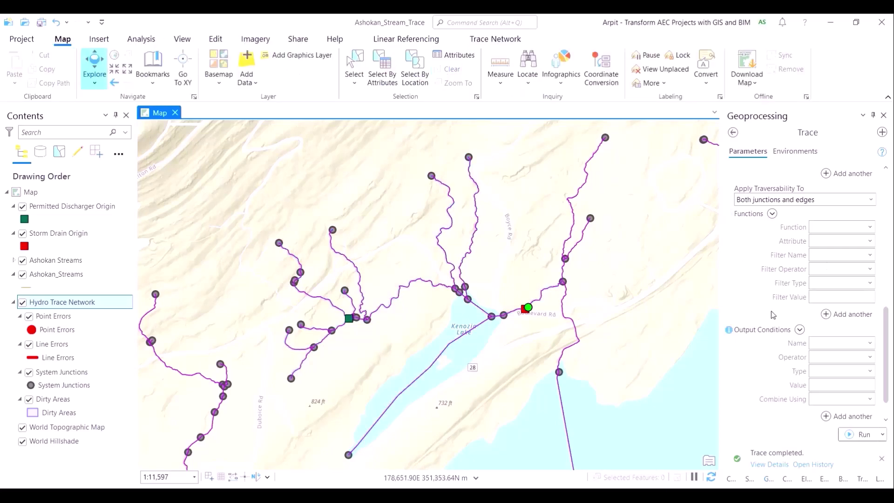
# - Rerun the upstream trace with Aggregated Geometry as result type, keeping previous trace results, and name it Trace_Interactive
pyautogui.scroll(-1, 888, 370)
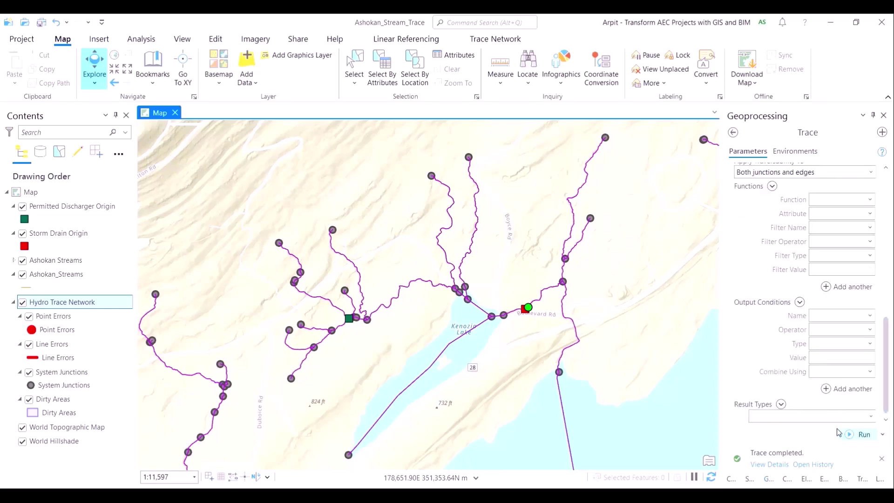
pyautogui.click(871, 415)
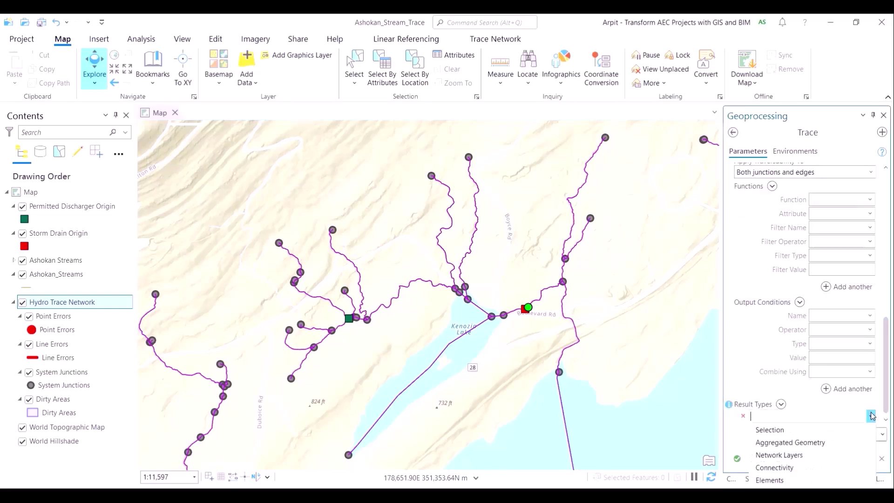
pyautogui.click(841, 442)
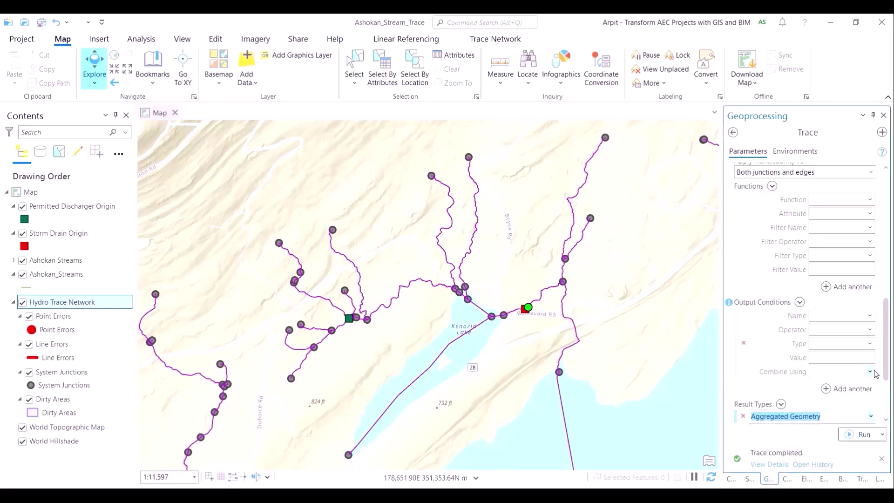
pyautogui.scroll(-3, 844, 369)
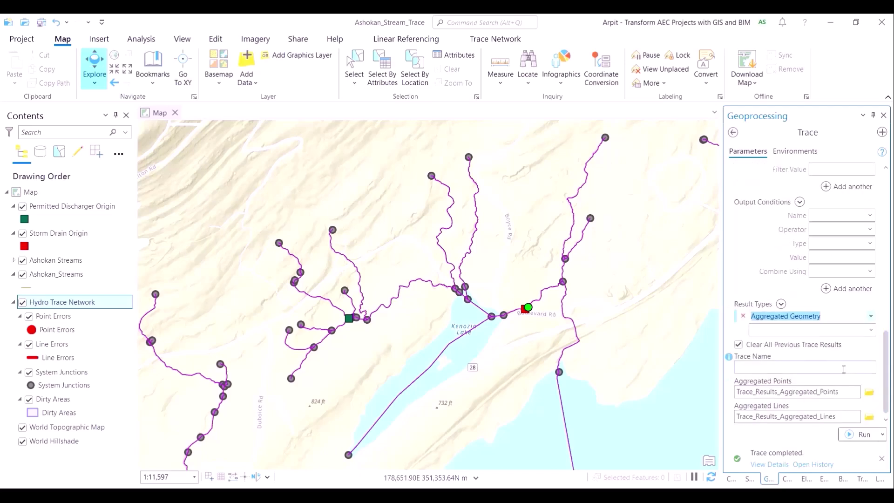
pyautogui.press('Tab')
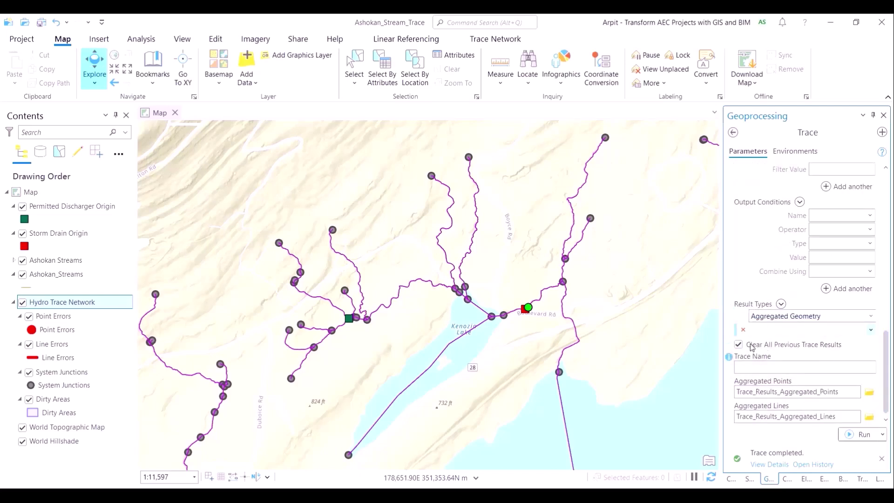
pyautogui.click(738, 345)
pyautogui.click(755, 366)
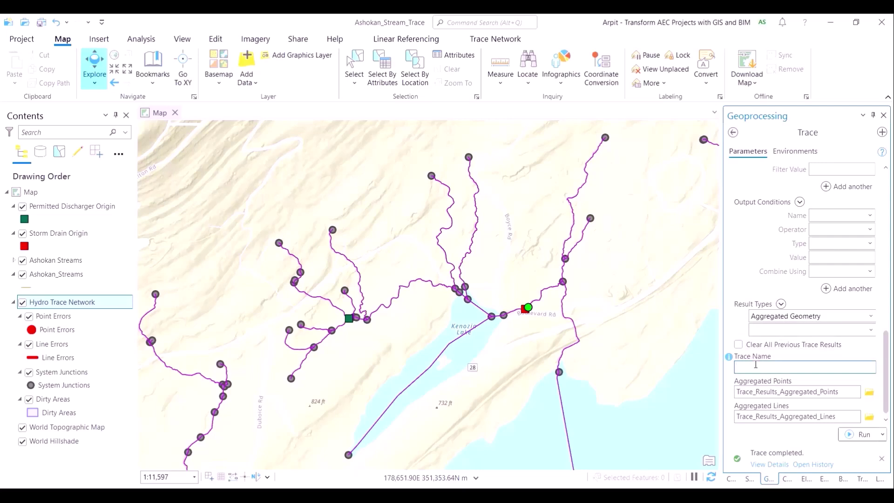
pyautogui.write('Trace_Interactive')
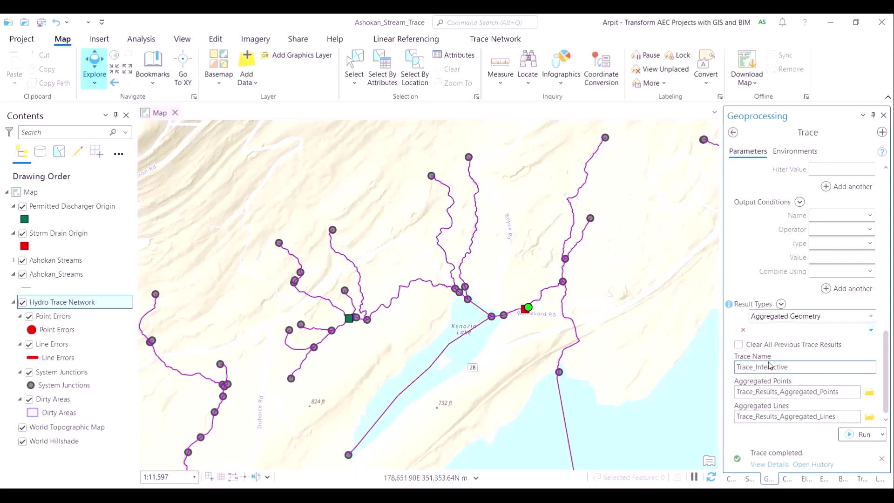
pyautogui.click(851, 436)
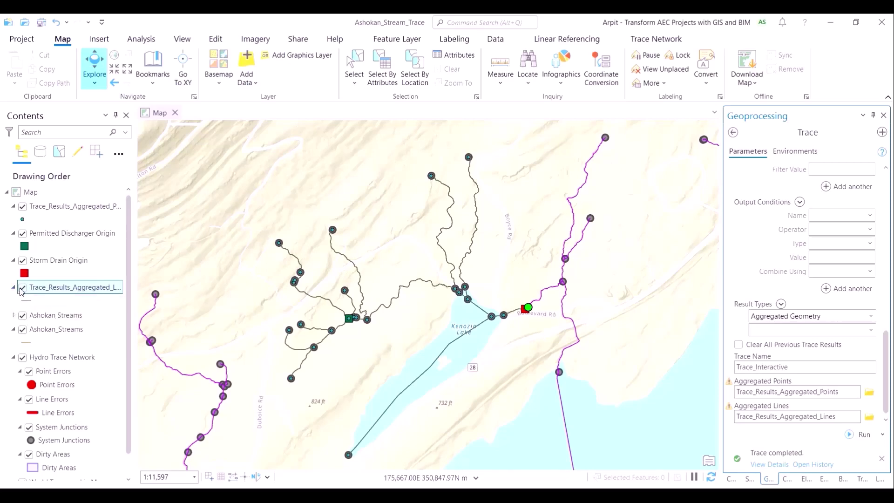
# - Change the line color of the Trace_Results_Aggregated_Lines layer to blue
pyautogui.click(21, 288)
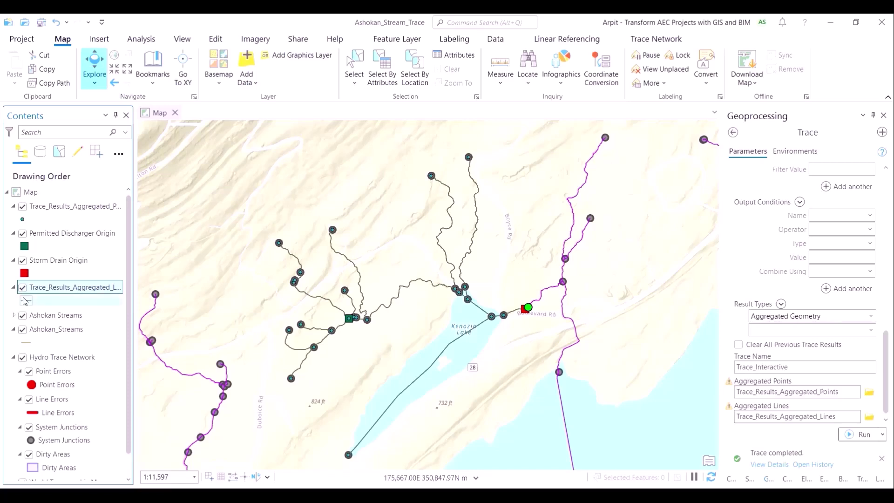
pyautogui.click(25, 300)
pyautogui.click(884, 205)
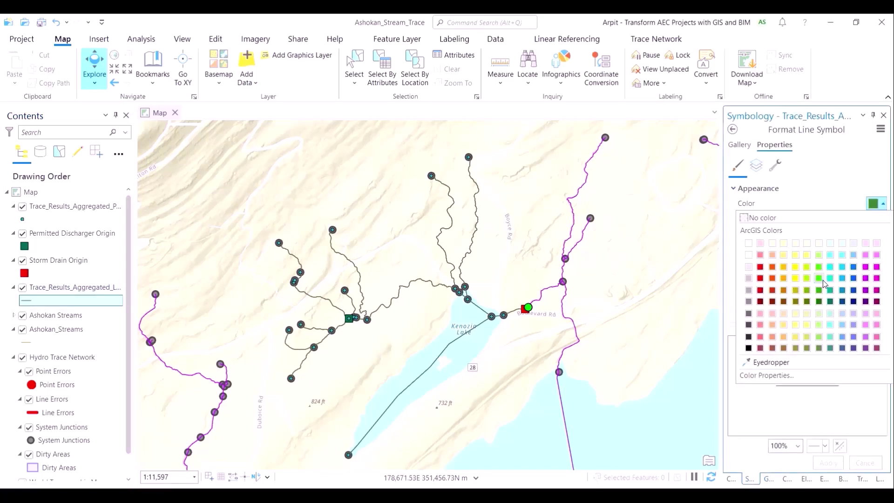
pyautogui.click(853, 266)
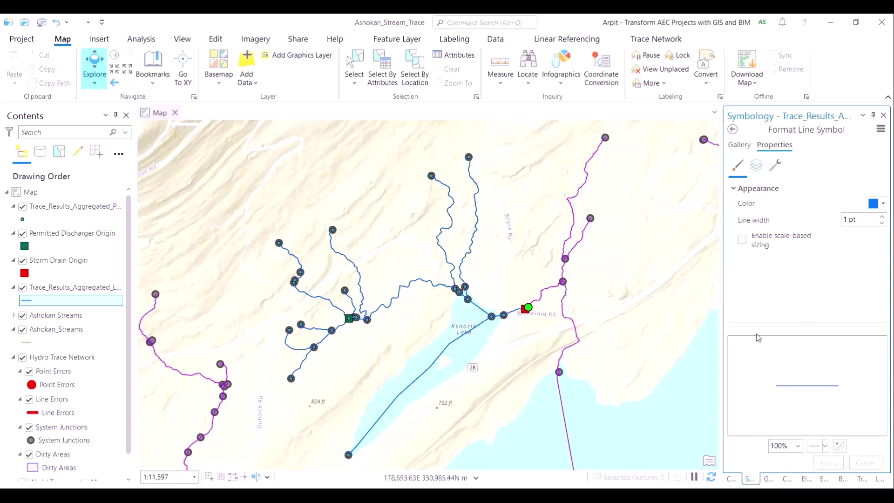
# - Hide the Hydro Trace Network layer and examine the aggregated trace lines and points around Kenozia Lake
pyautogui.scroll(-2, 550, 279)
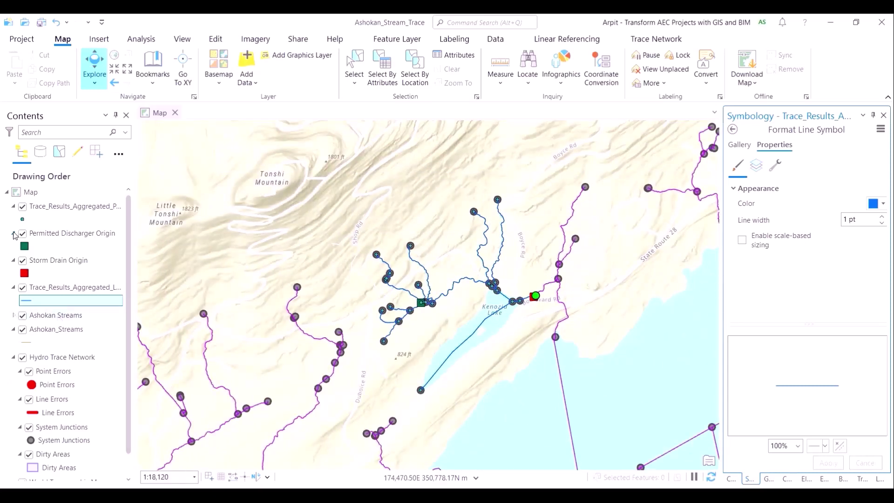
pyautogui.click(22, 358)
pyautogui.scroll(2, 480, 345)
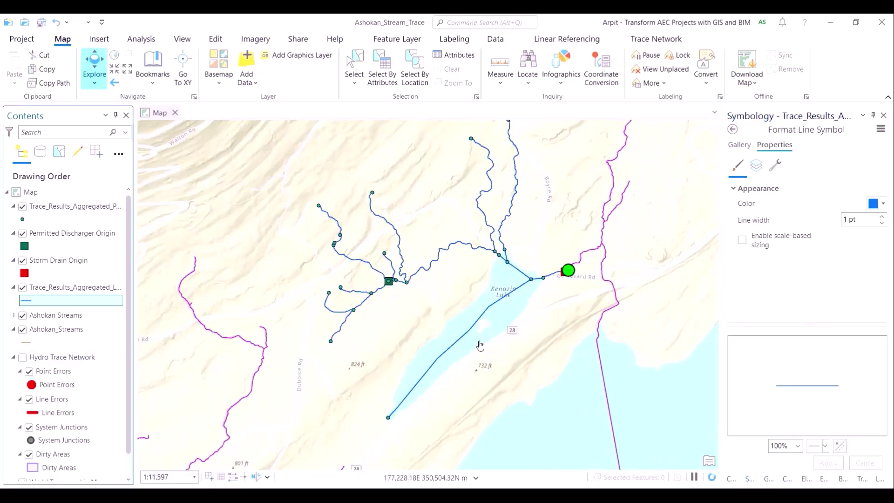
pyautogui.scroll(2, 515, 330)
pyautogui.scroll(-2, 539, 359)
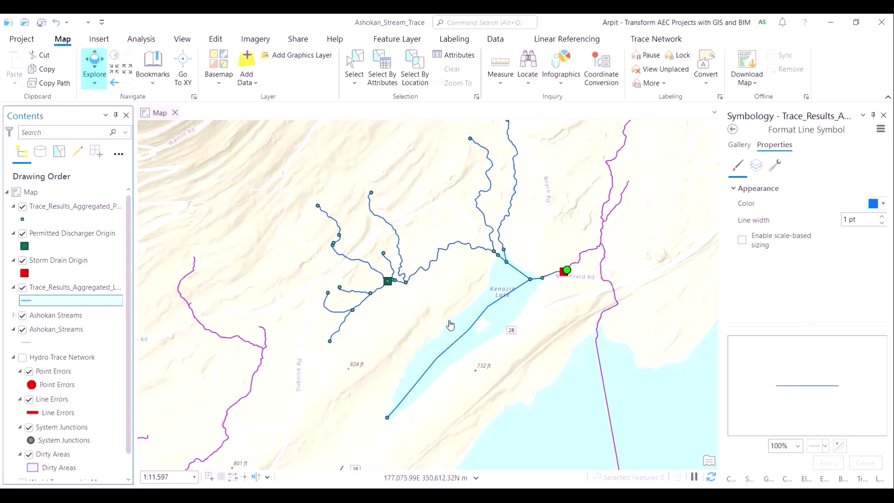
pyautogui.moveTo(450, 325); pyautogui.dragTo(405, 352)
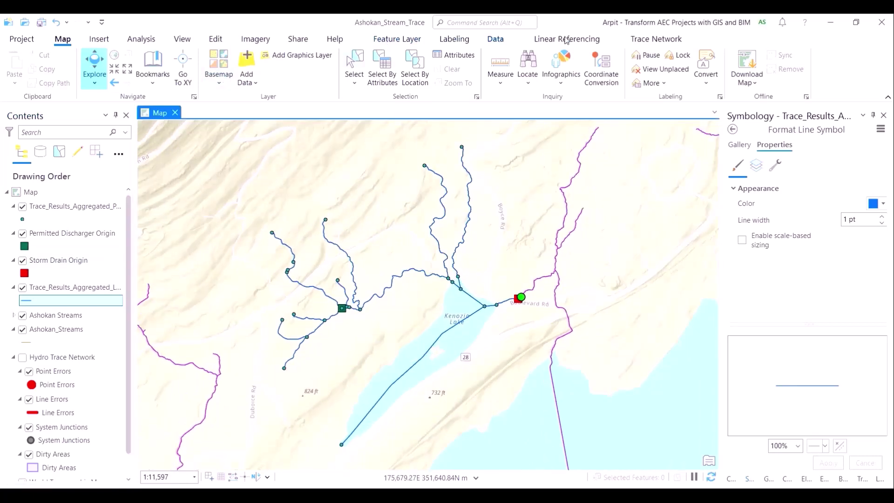
# - Clear all trace starting points from the network
pyautogui.click(656, 39)
pyautogui.click(78, 89)
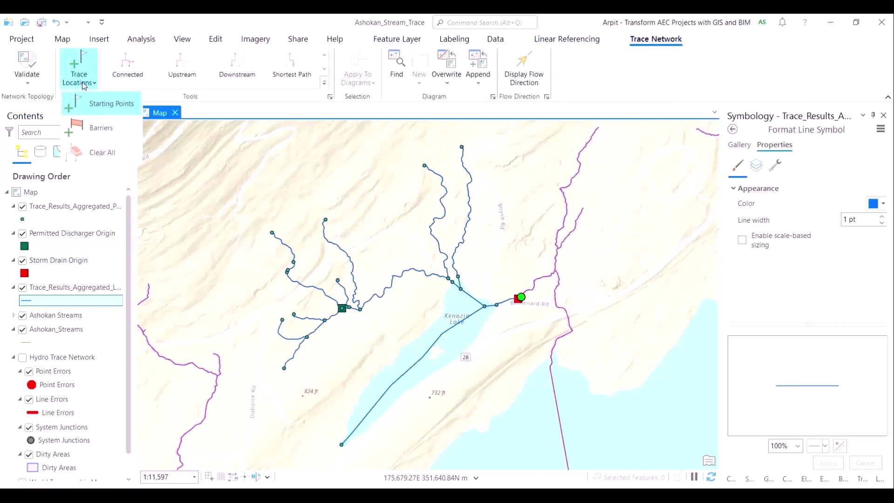
pyautogui.click(112, 100)
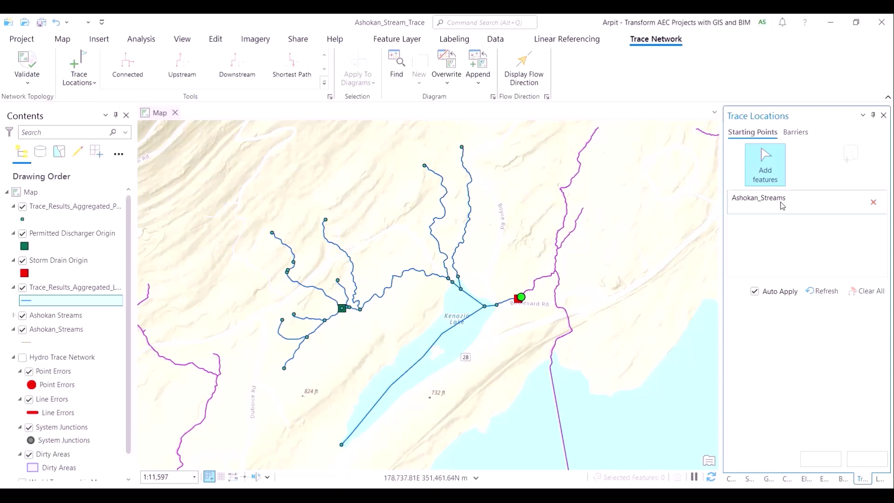
pyautogui.click(868, 290)
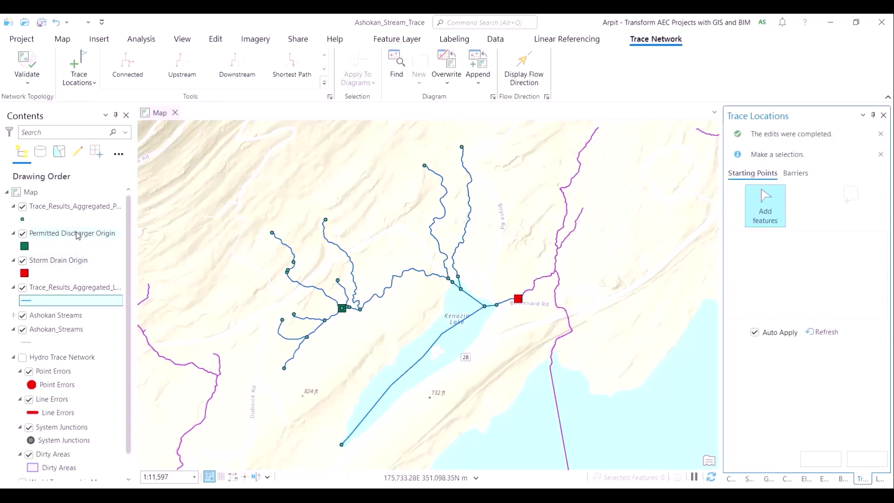
# - Use Copy Features to copy Storm Drain Origin to a new feature class named Storm_Drain_Snap
pyautogui.click(768, 479)
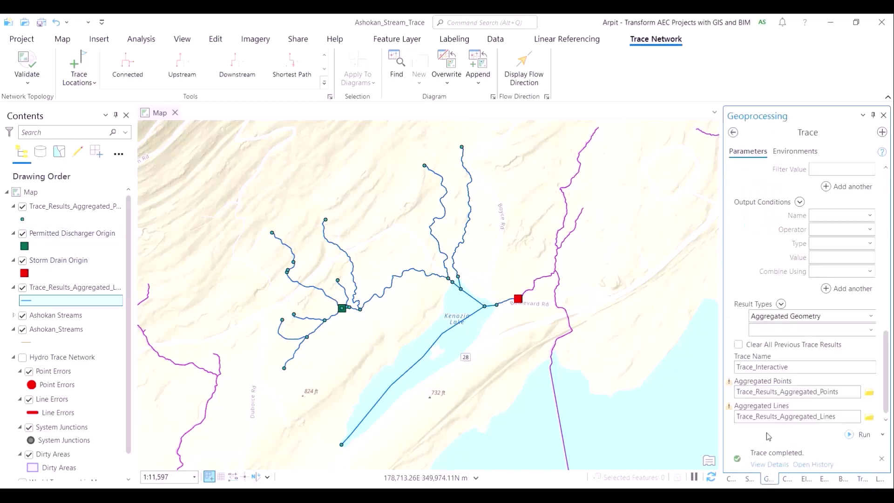
pyautogui.click(734, 132)
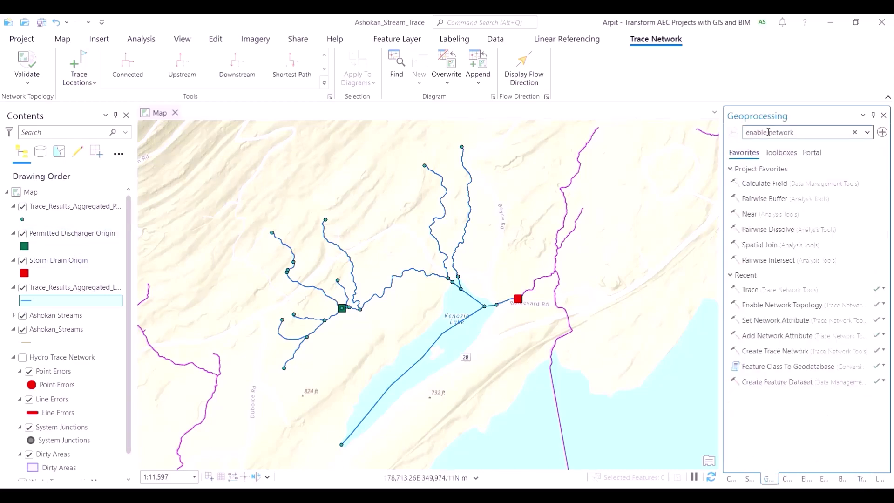
pyautogui.click(768, 132)
pyautogui.write('copy features')
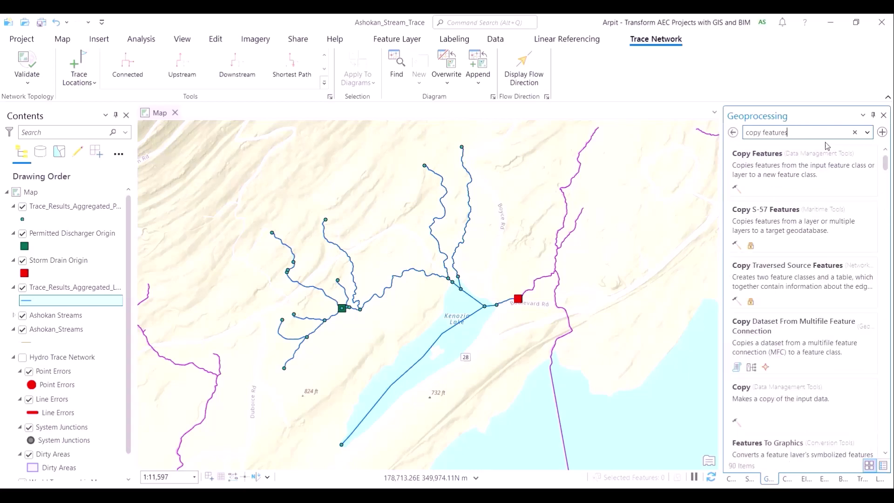
pyautogui.click(827, 156)
pyautogui.click(843, 181)
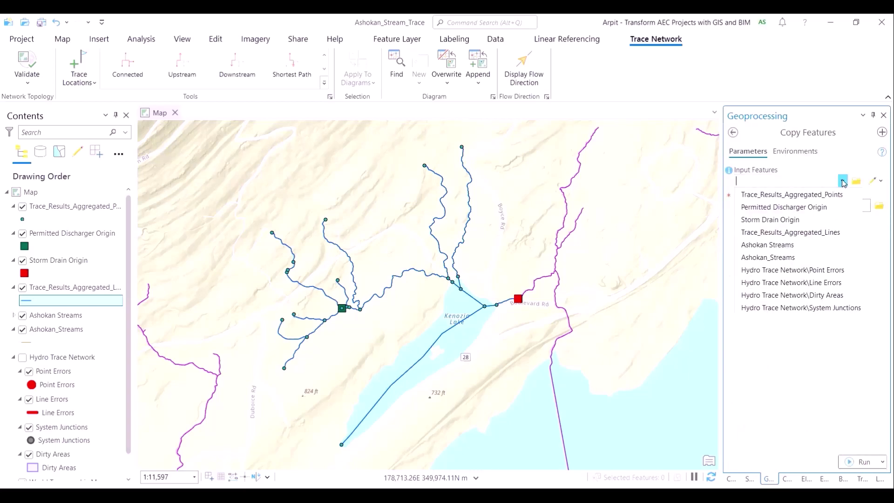
pyautogui.click(838, 220)
pyautogui.tripleClick(819, 205)
pyautogui.write('Storm_Drain_Snap')
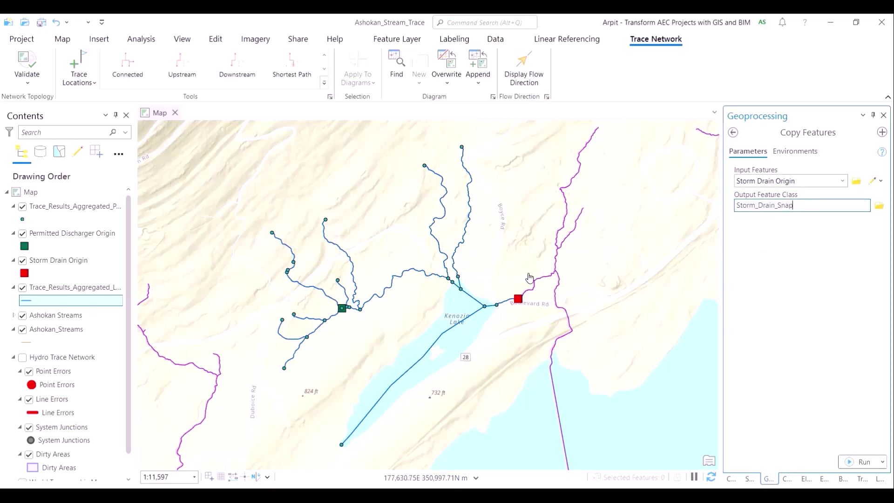
pyautogui.click(757, 301)
pyautogui.click(848, 459)
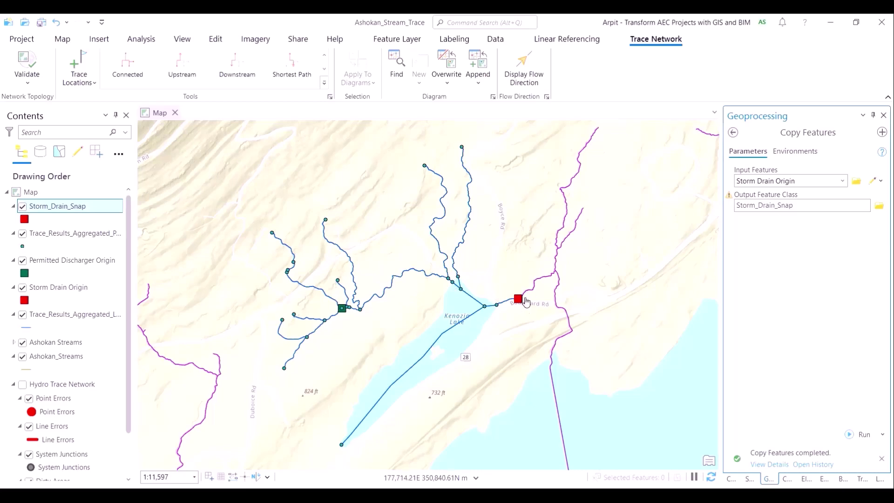
# - Open the Snap tool with Storm_Drain_Snap as the input features and Ashokan Streams as the snap environment features
pyautogui.click(733, 133)
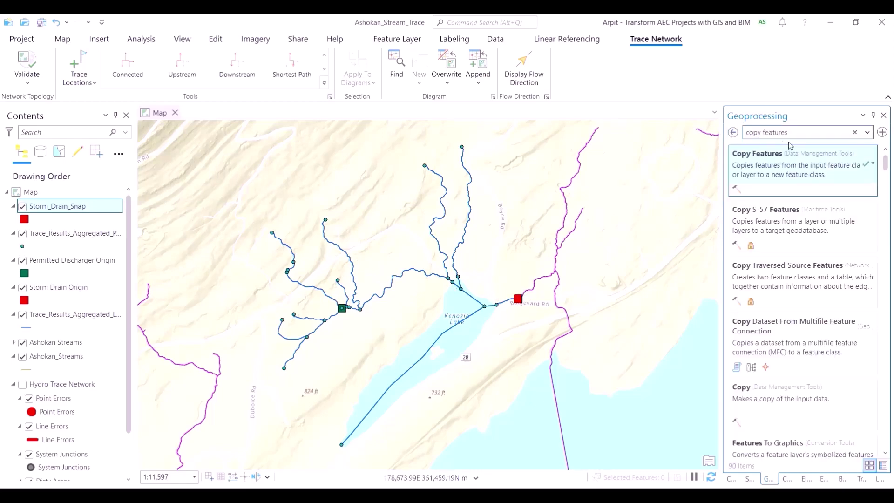
pyautogui.tripleClick(787, 132)
pyautogui.write('snap')
pyautogui.click(775, 172)
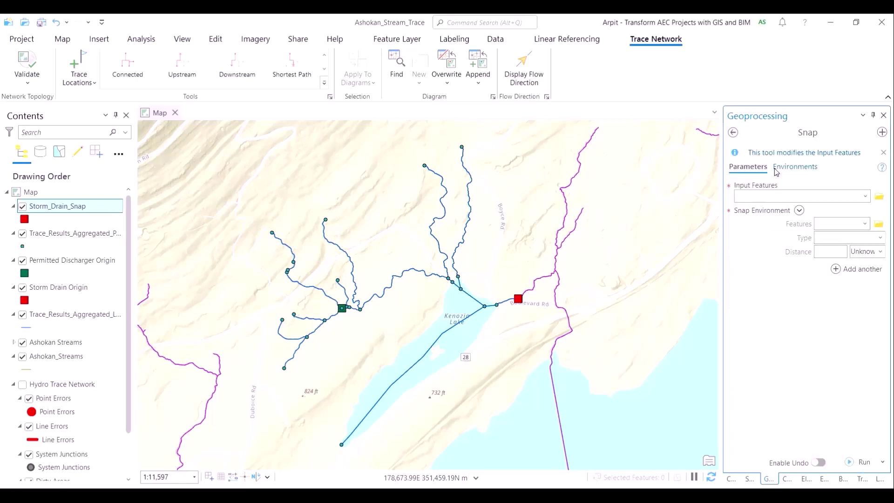
pyautogui.click(865, 196)
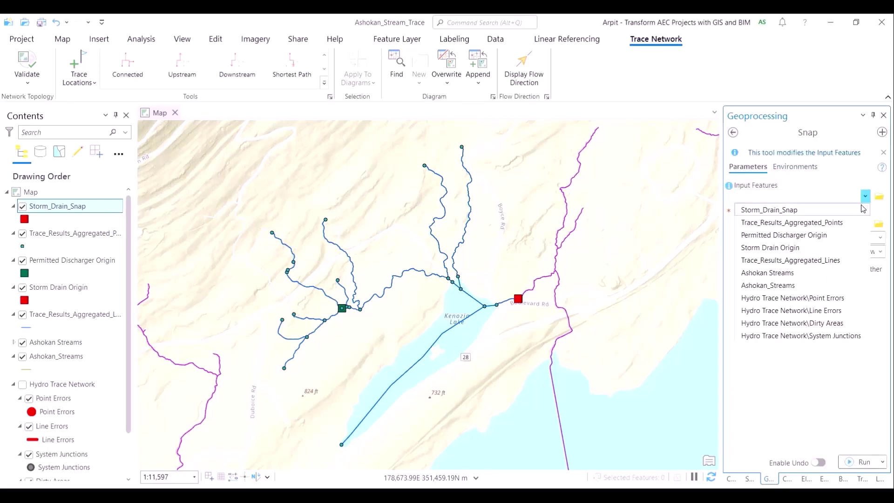
pyautogui.click(769, 210)
pyautogui.click(865, 224)
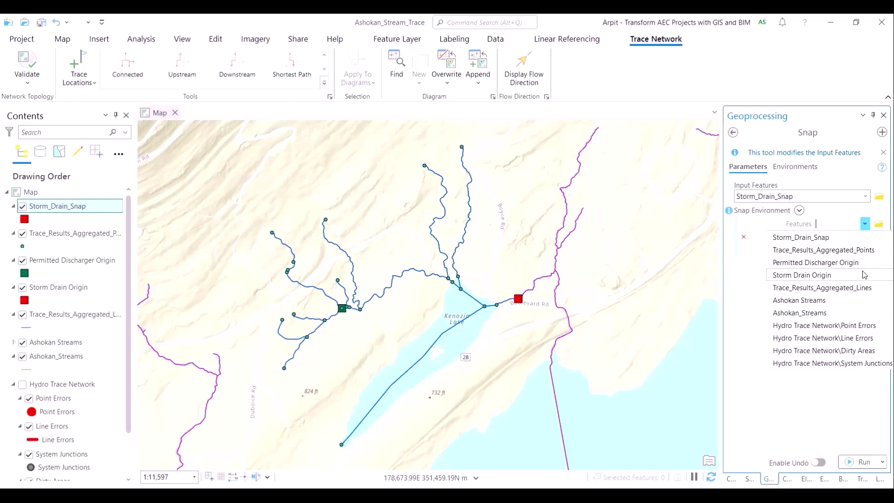
pyautogui.click(863, 300)
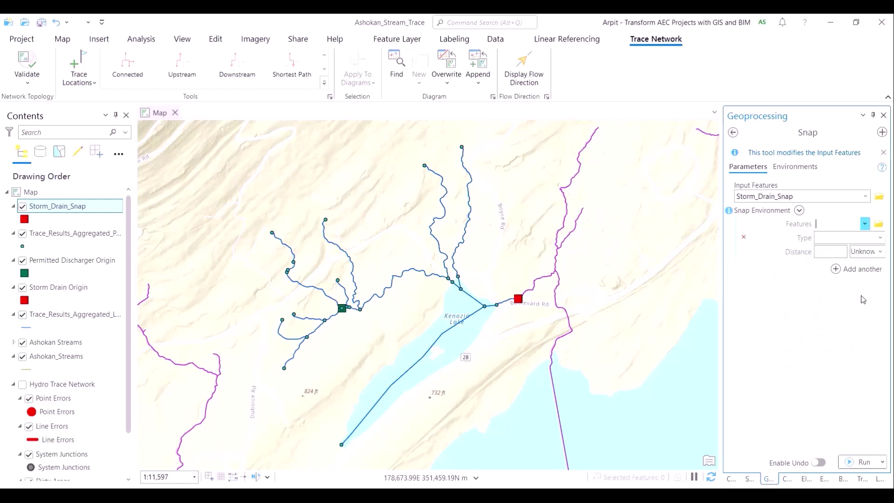
# - Remove the Ashokan Streams layer from the map and use Ashokan_Streams as the snap environment features instead
pyautogui.rightClick(75, 346)
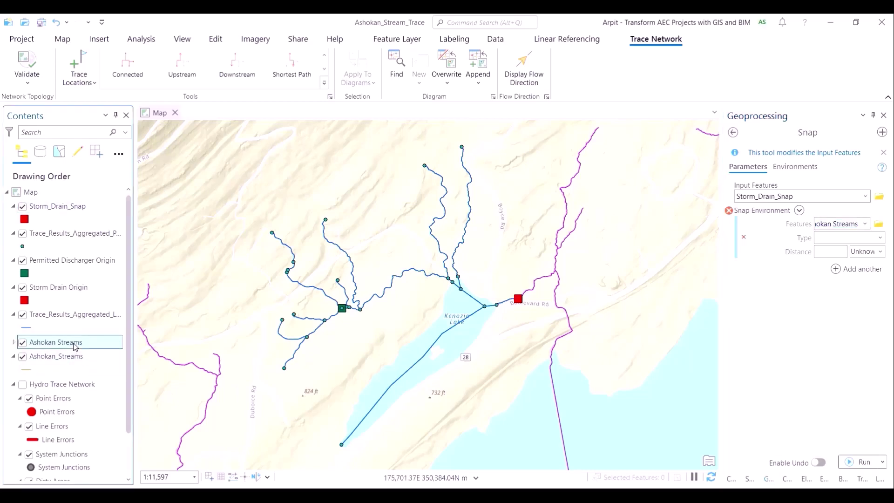
pyautogui.click(121, 37)
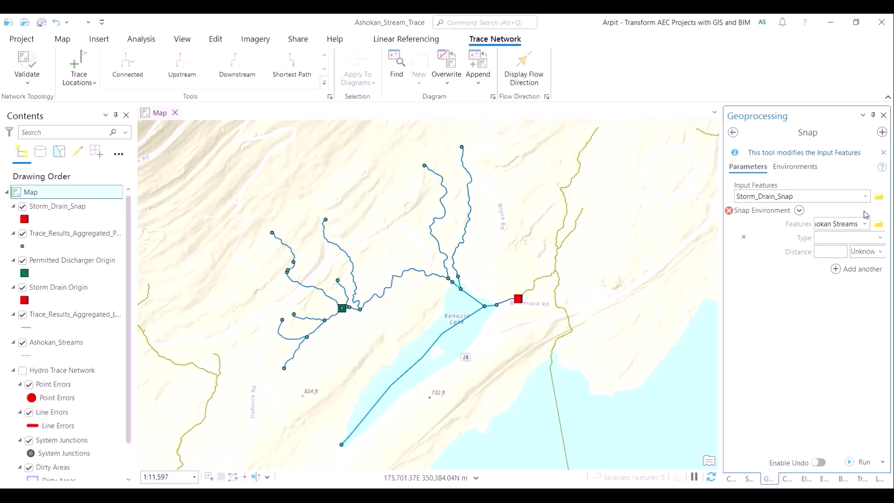
pyautogui.click(865, 223)
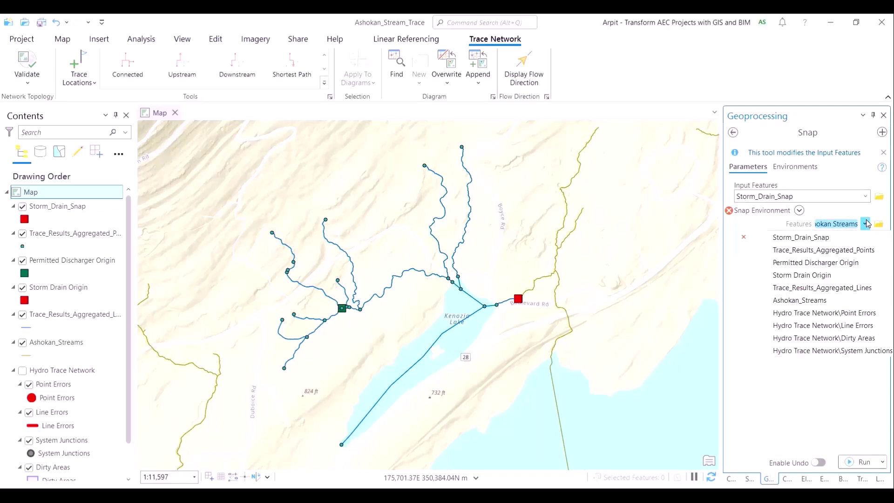
pyautogui.click(859, 300)
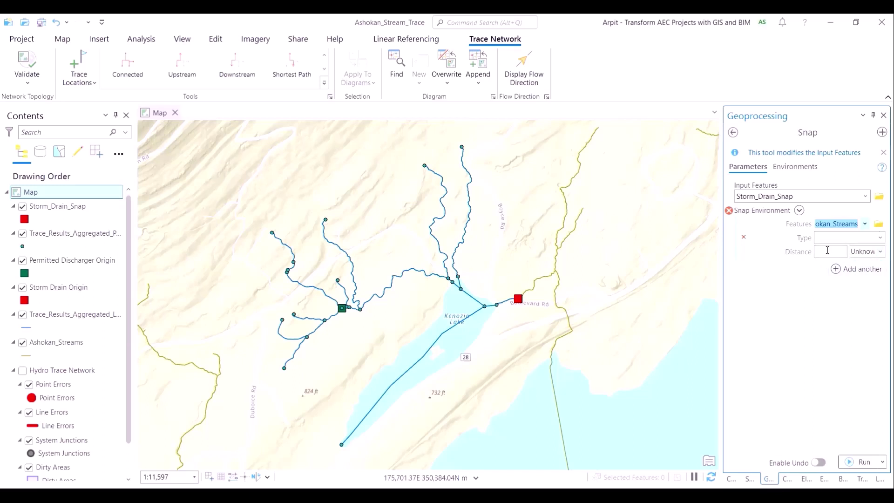
# - Set the snap type to Vertex and the distance to 50 meters, then run Snap on Storm_Drain_Snap
pyautogui.click(880, 237)
pyautogui.click(826, 262)
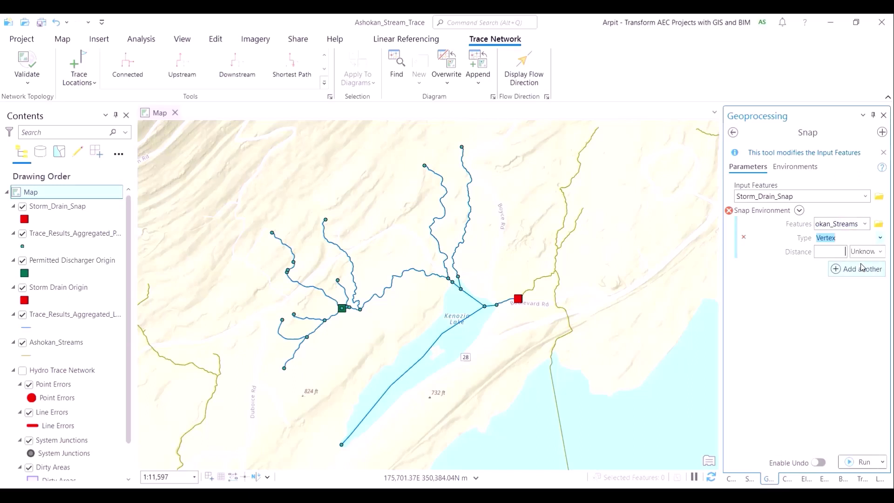
pyautogui.click(837, 250)
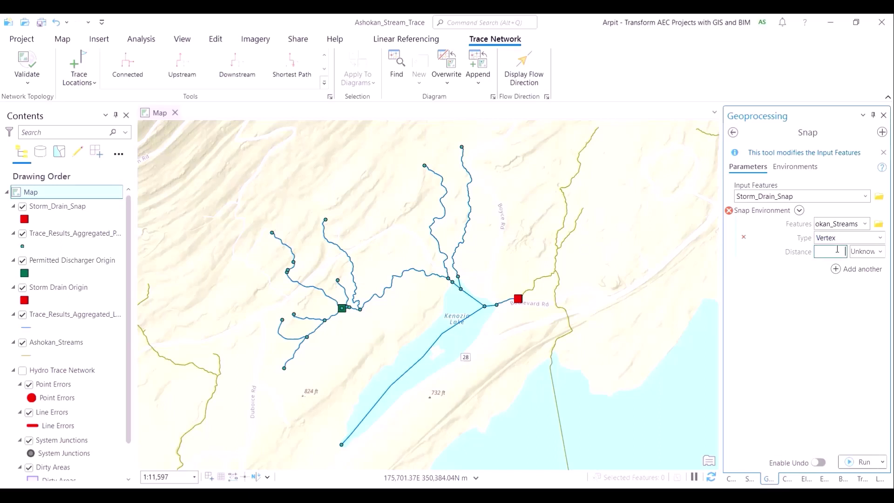
pyautogui.click(880, 252)
pyautogui.scroll(3, 834, 326)
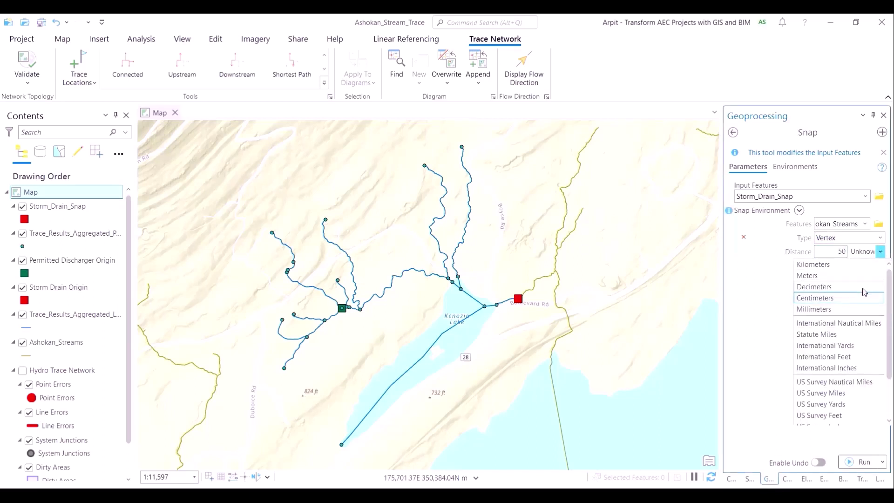
pyautogui.click(819, 275)
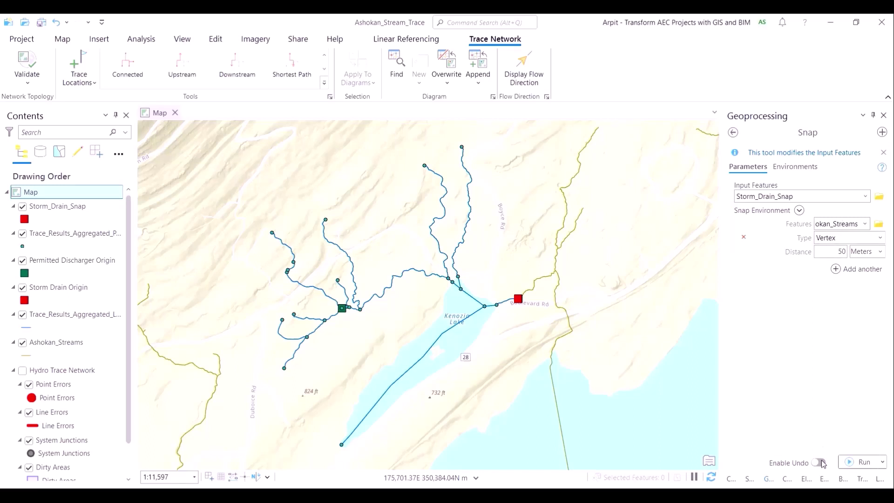
pyautogui.click(848, 466)
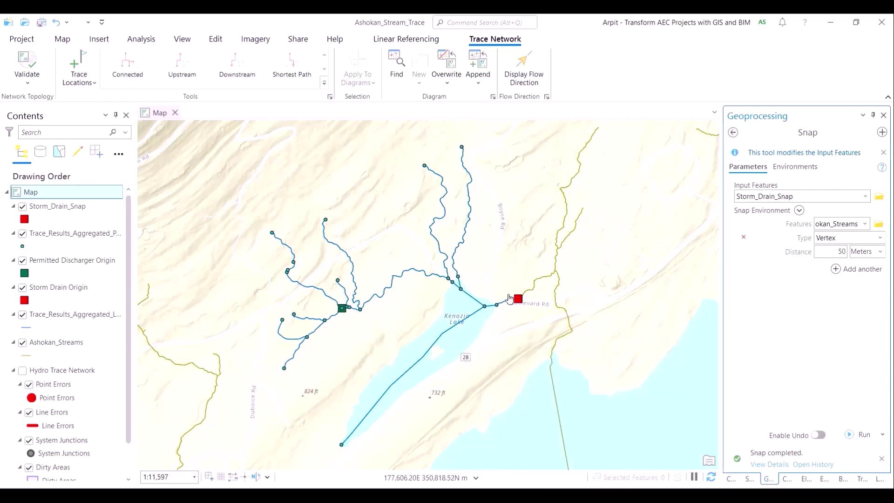
# - Use Copy Features to copy Permitted Discharger Origin to a new feature class named Permitted_Discharger_Snap
pyautogui.click(733, 133)
pyautogui.click(734, 133)
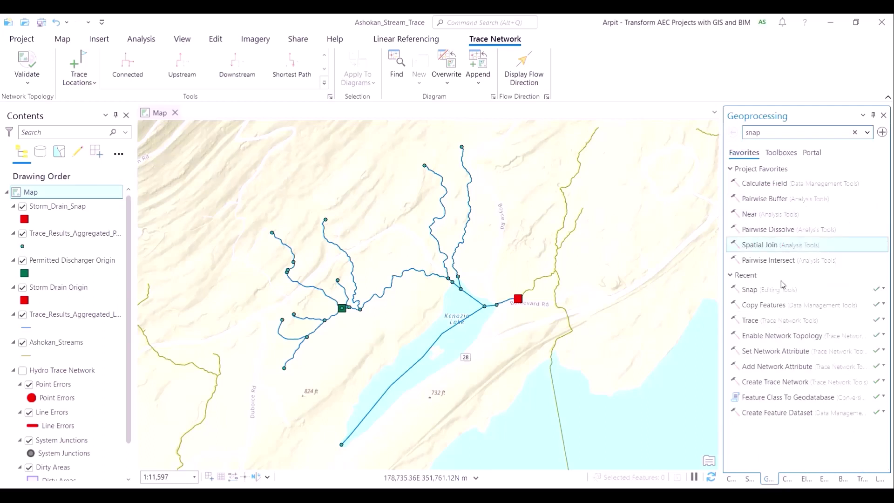
pyautogui.click(772, 307)
pyautogui.click(842, 181)
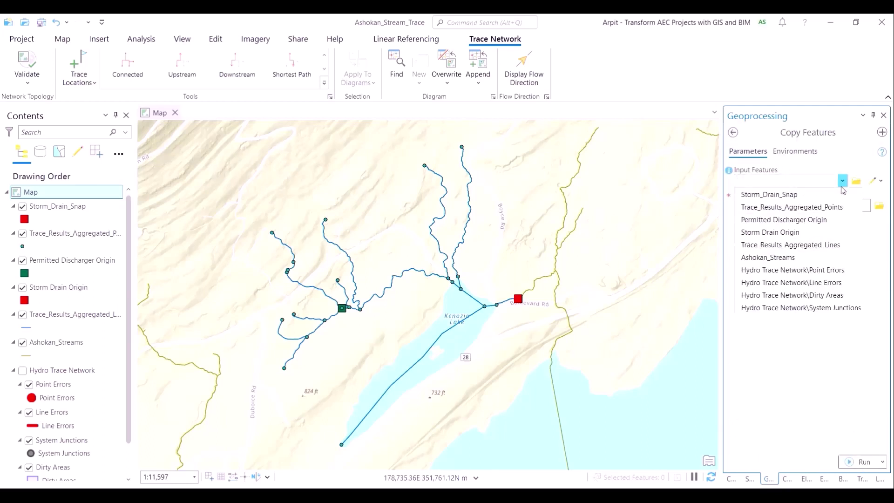
pyautogui.click(834, 220)
pyautogui.click(800, 206)
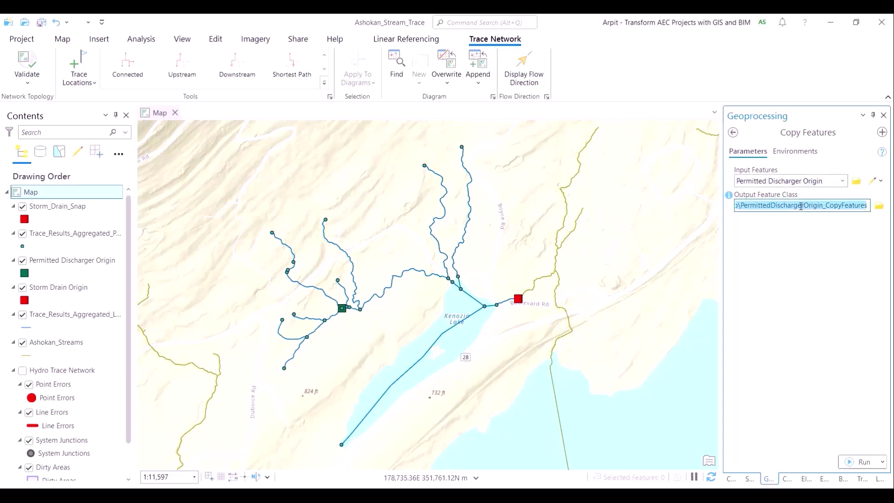
pyautogui.write('Storm_Drain_Snap')
pyautogui.moveTo(755, 207); pyautogui.dragTo(734, 204)
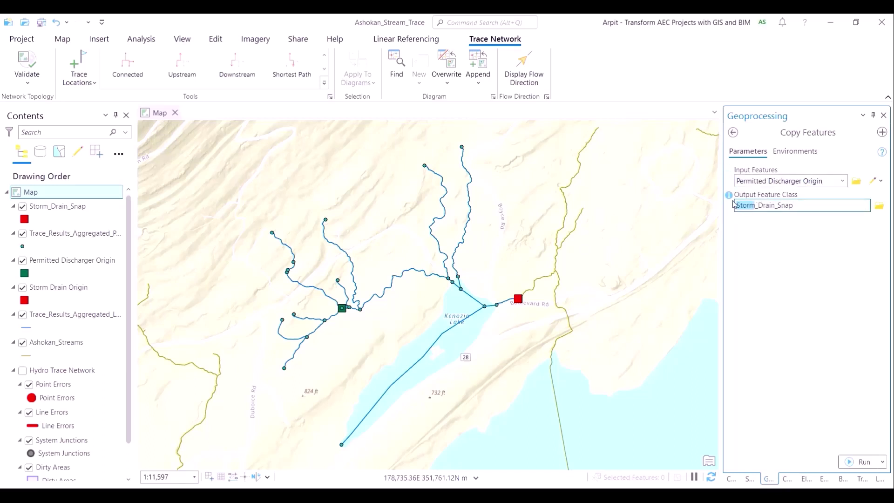
pyautogui.write('Permitted_D')
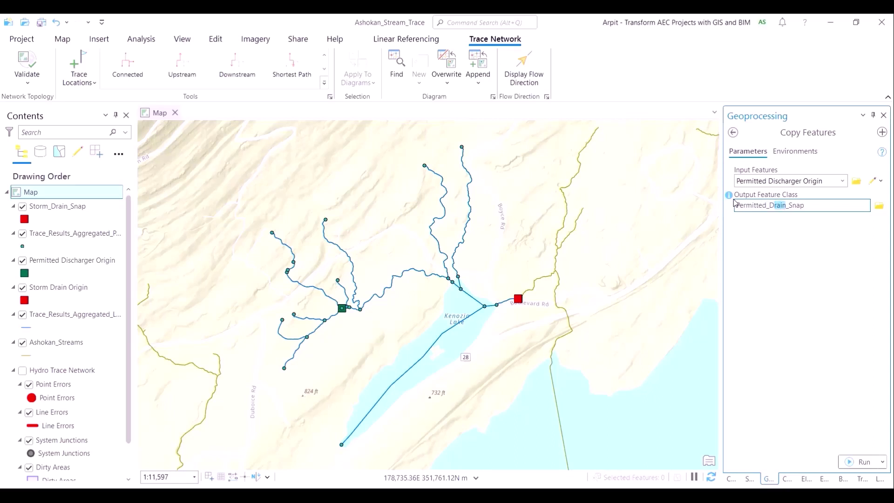
pyautogui.write('ish')
pyautogui.press('Tab')
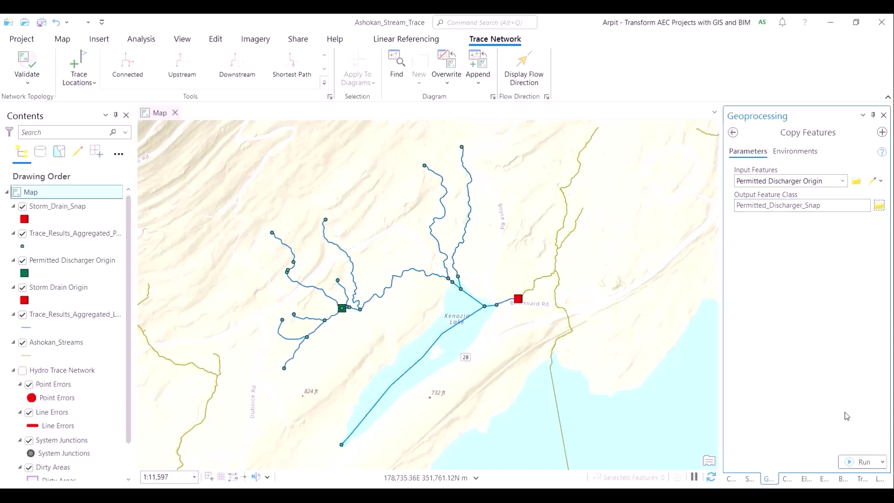
pyautogui.click(856, 463)
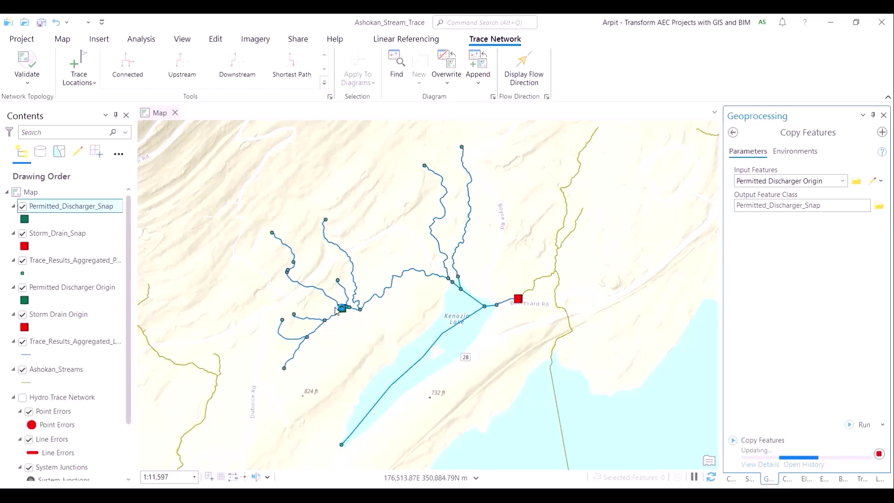
# - Reopen the Snap tool with Permitted_Discharger_Snap as the input features and Ashokan_Streams as the snap environment features
pyautogui.click(733, 133)
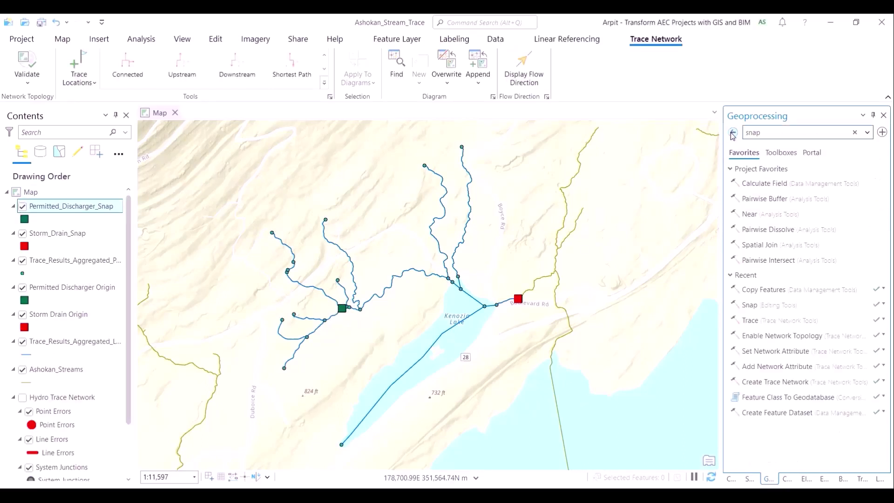
pyautogui.click(749, 304)
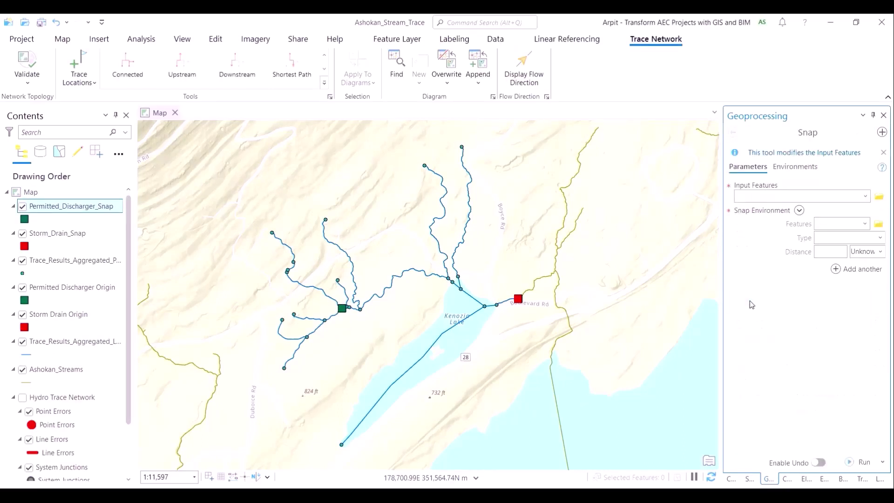
pyautogui.click(866, 197)
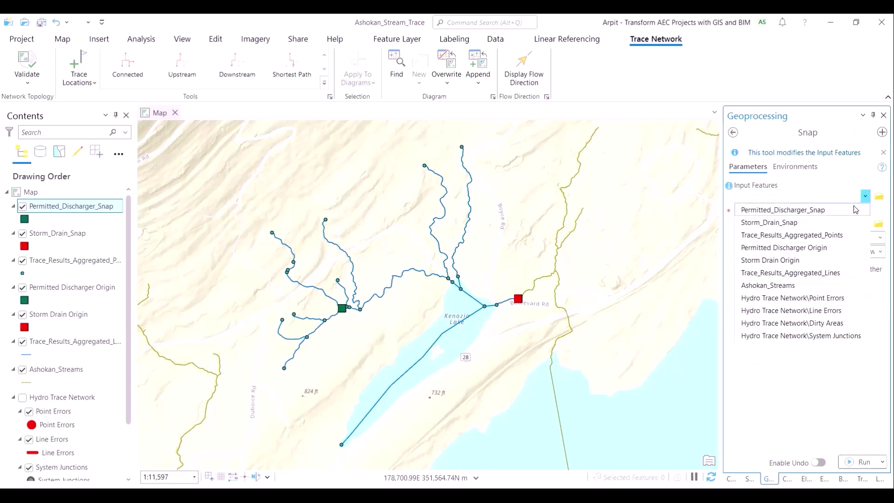
pyautogui.click(856, 209)
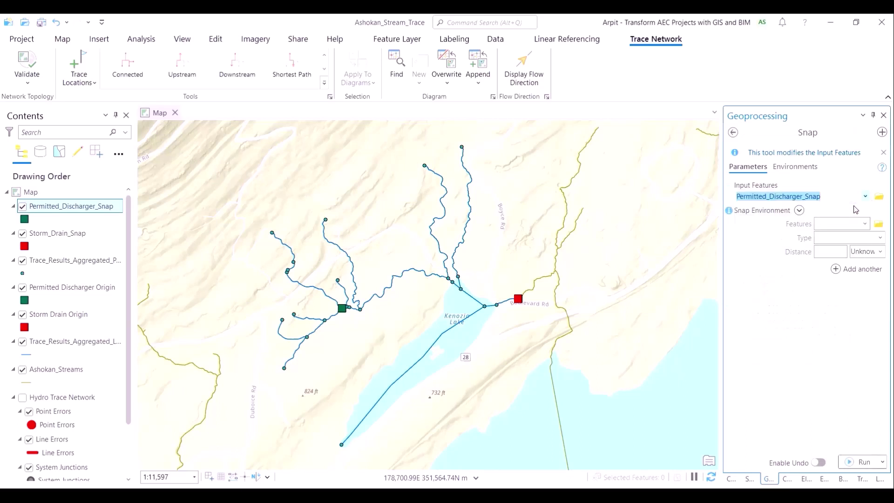
pyautogui.click(867, 224)
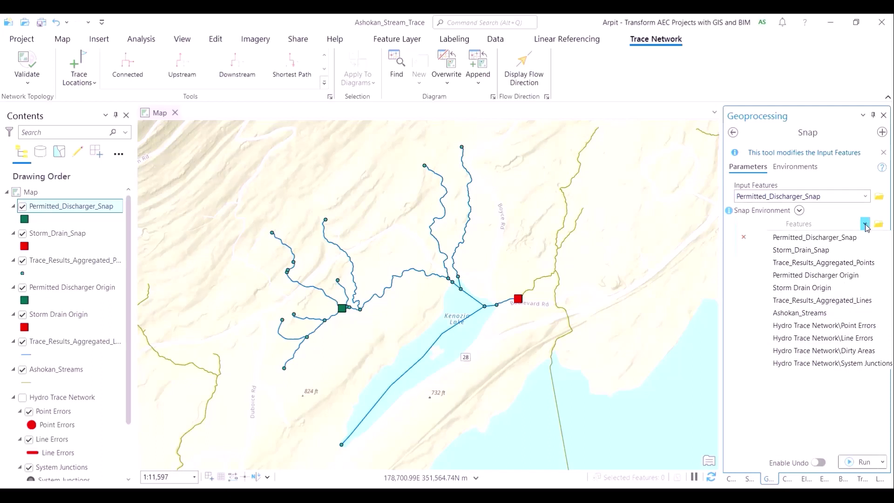
pyautogui.click(840, 313)
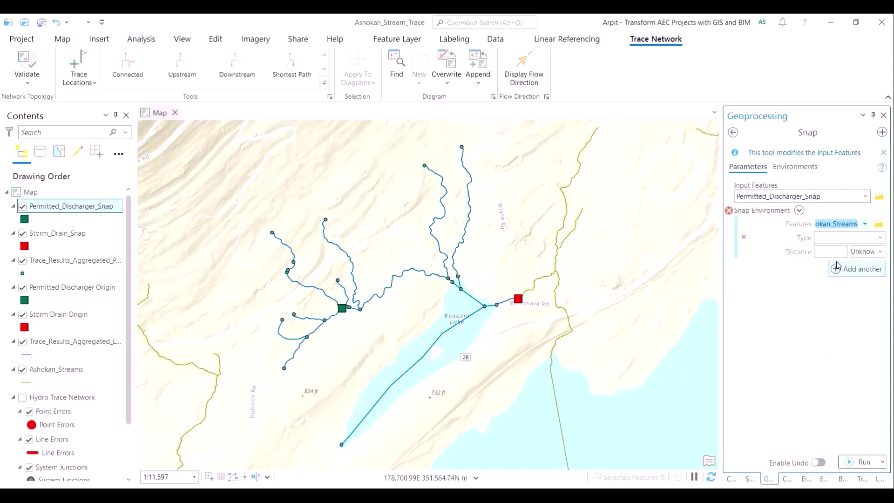
# - Run Snap on Permitted_Discharger_Snap with type Vertex and a 50-meter distance, then return to the geoprocessing tool list
pyautogui.click(880, 241)
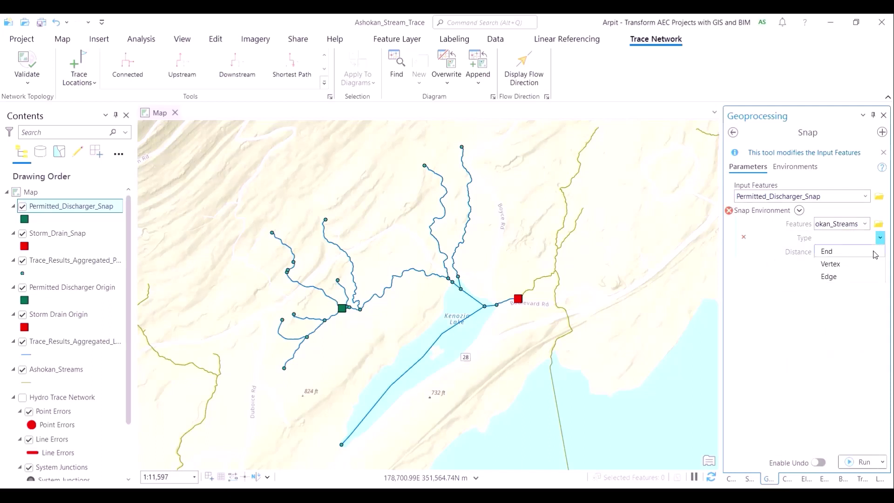
pyautogui.click(873, 261)
pyautogui.click(832, 251)
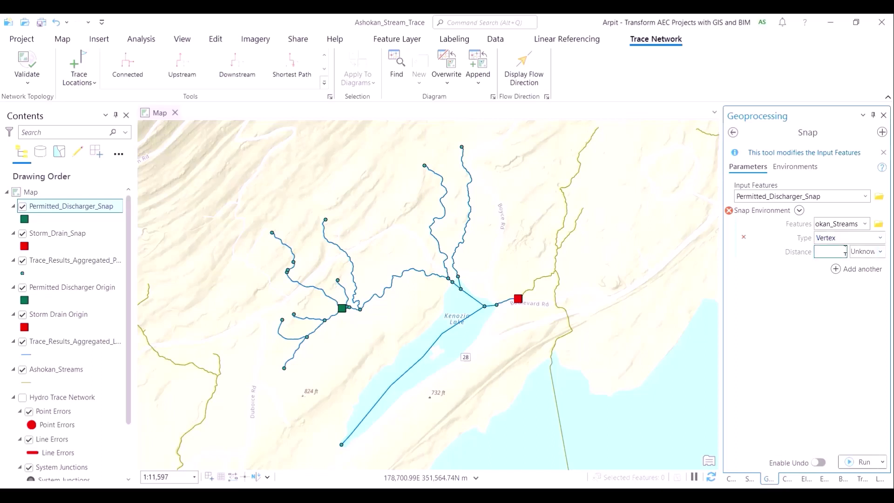
pyautogui.write('50')
pyautogui.press('Tab')
pyautogui.click(880, 252)
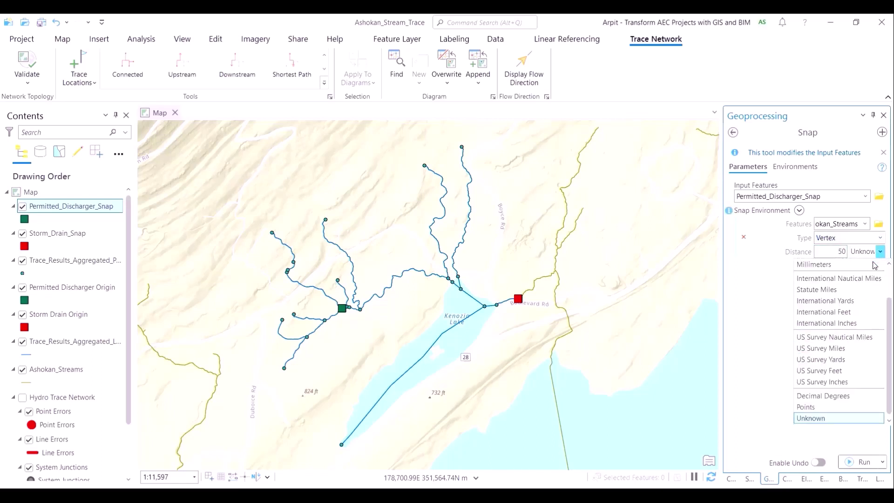
pyautogui.scroll(1, 862, 280)
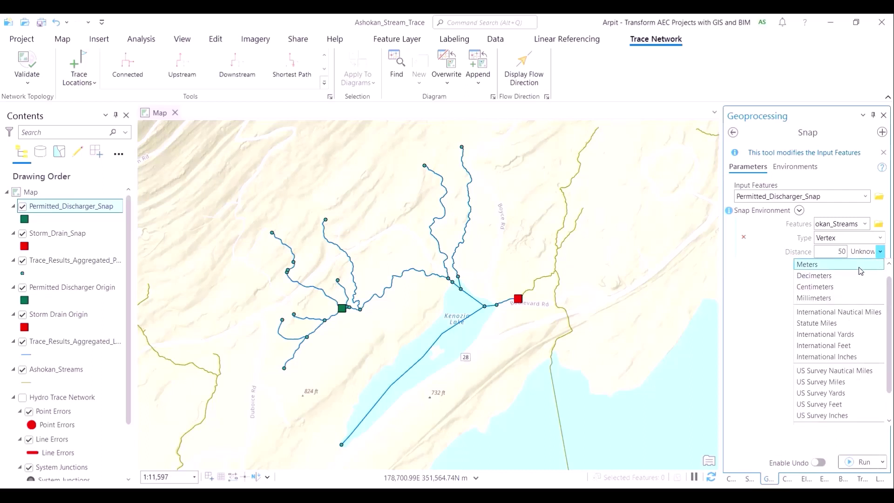
pyautogui.click(861, 265)
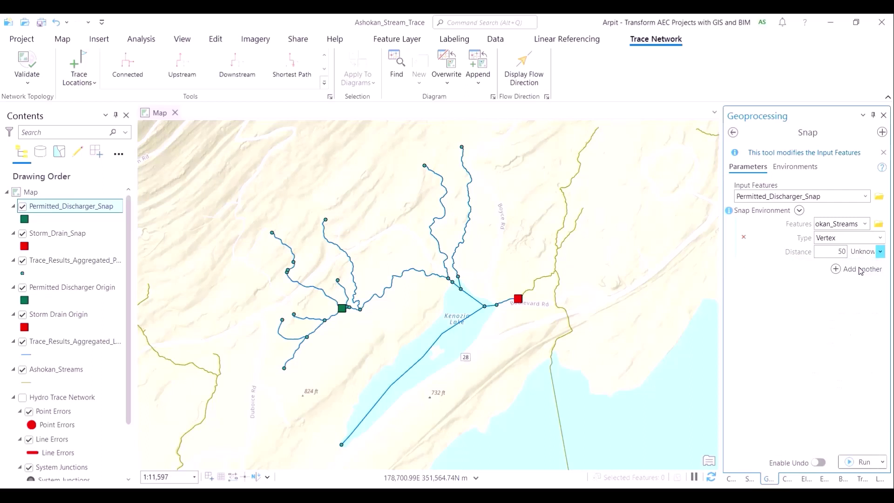
pyautogui.click(848, 390)
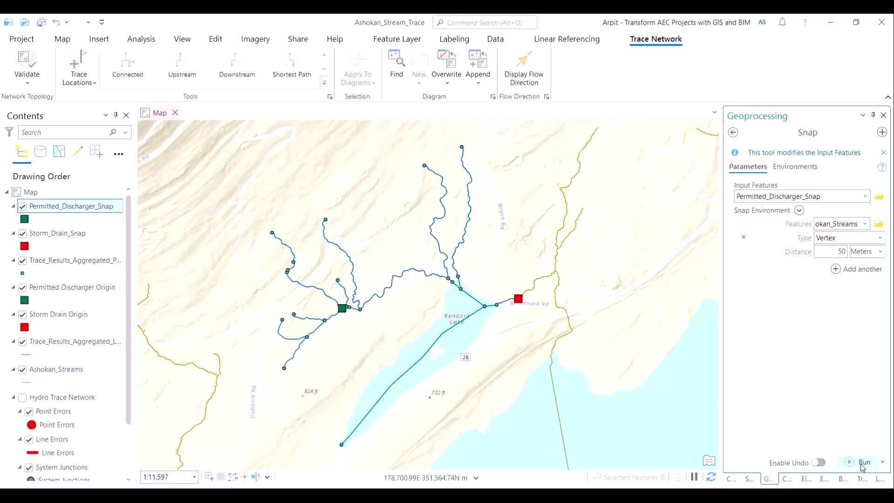
pyautogui.click(862, 462)
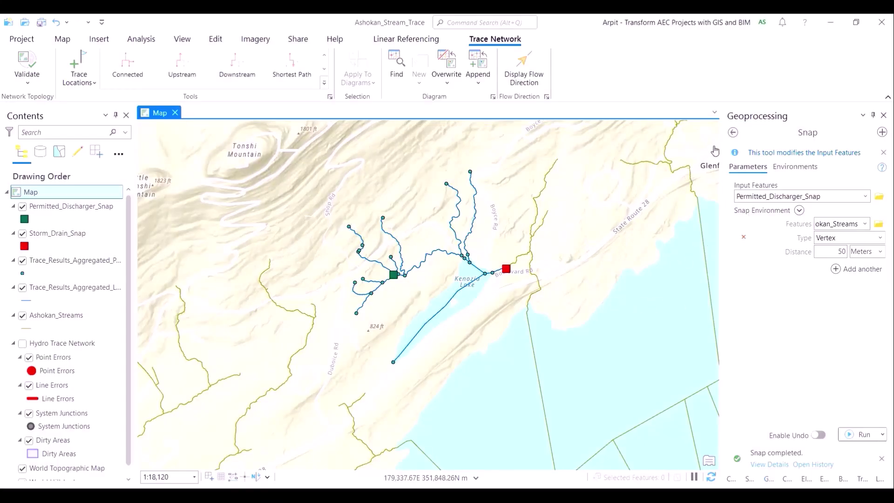
pyautogui.click(732, 134)
pyautogui.click(732, 133)
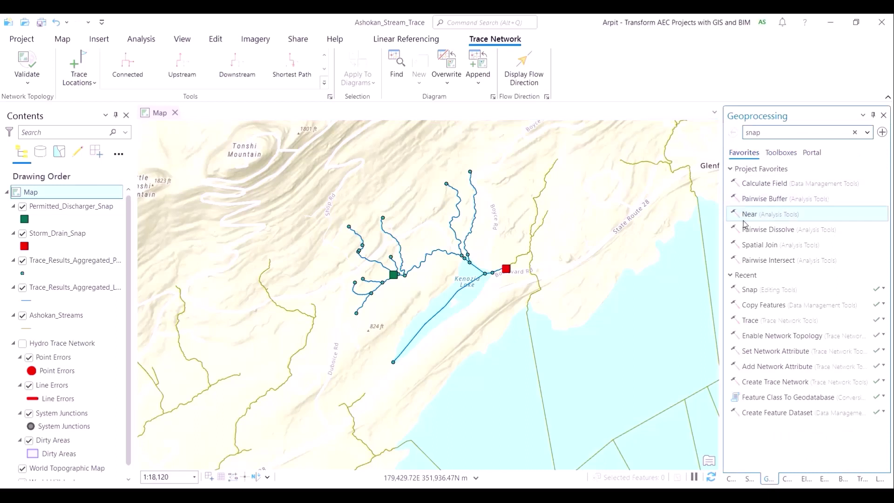
# - Open the Trace tool with Hydro Trace Network as the input trace network and set the trace type to Upstream
pyautogui.click(752, 321)
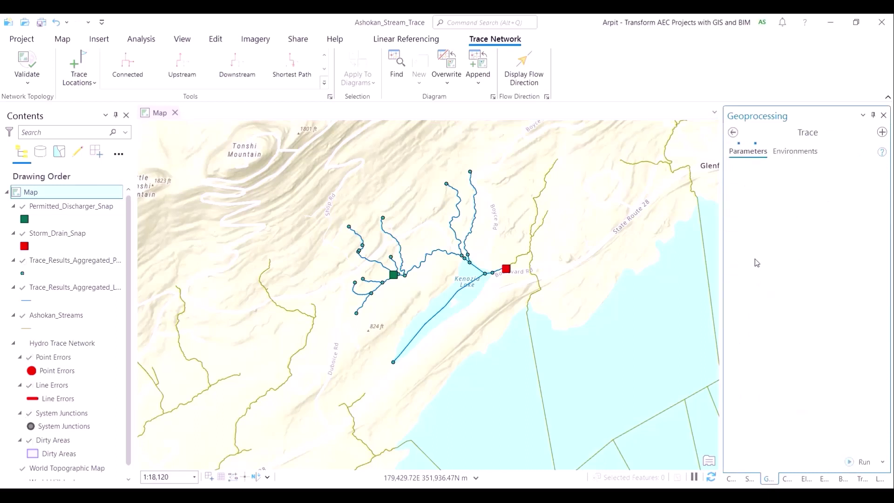
pyautogui.click(865, 181)
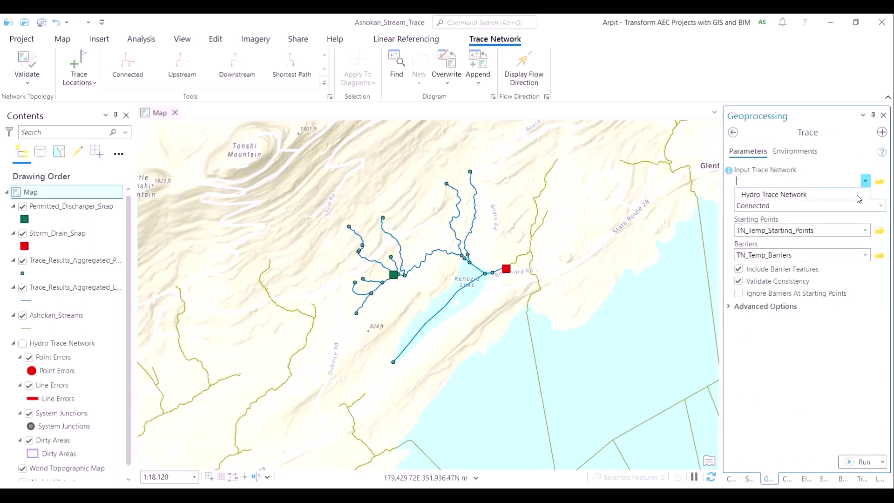
pyautogui.click(859, 195)
pyautogui.click(881, 217)
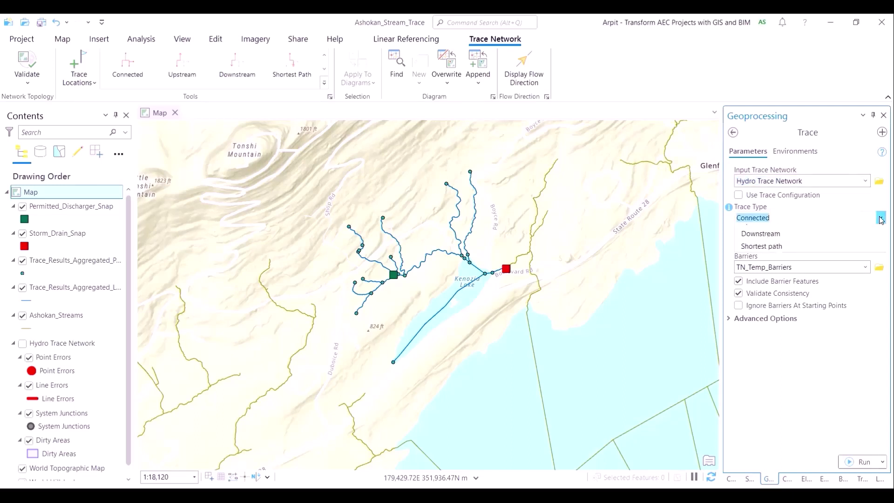
pyautogui.click(847, 238)
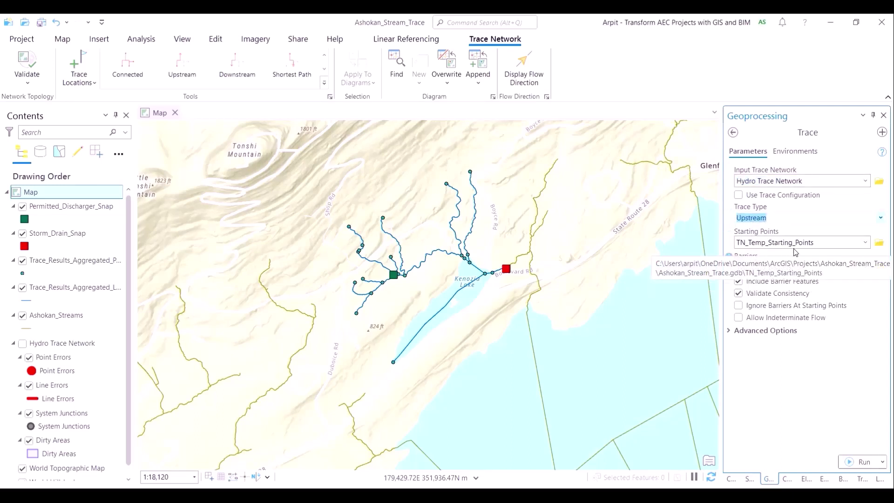
# - Use Storm_Drain_Snap as the trace's starting points and Permitted_Discharger_Snap as its barriers
pyautogui.click(864, 242)
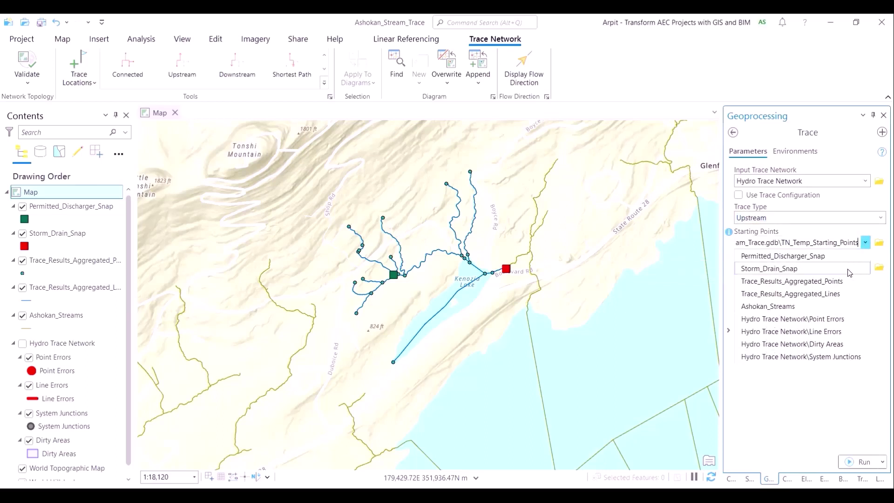
pyautogui.click(849, 273)
pyautogui.click(865, 267)
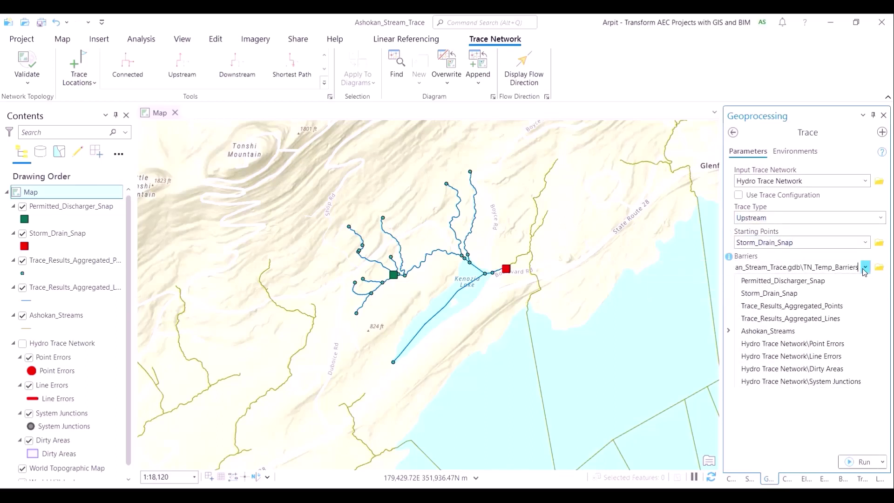
pyautogui.click(852, 279)
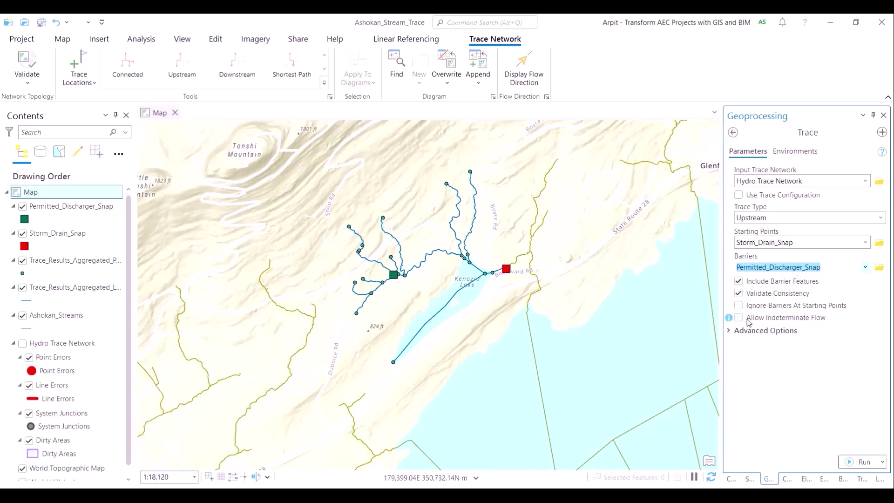
# - In the trace's advanced options, add Selection and Aggregated Geometry as result types
pyautogui.click(729, 331)
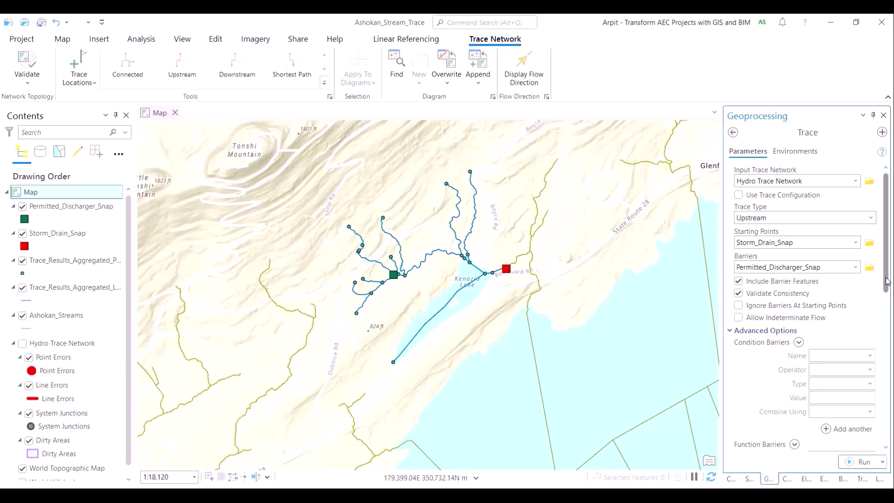
pyautogui.moveTo(884, 277); pyautogui.dragTo(877, 446)
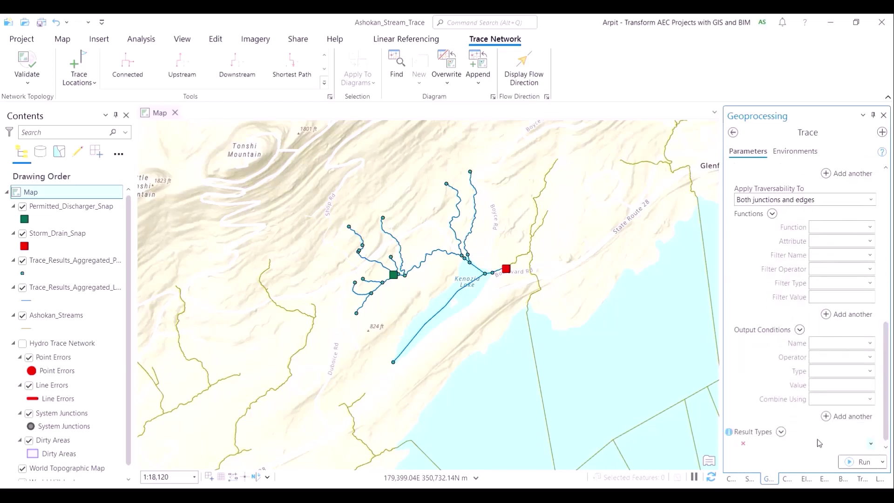
pyautogui.click(870, 444)
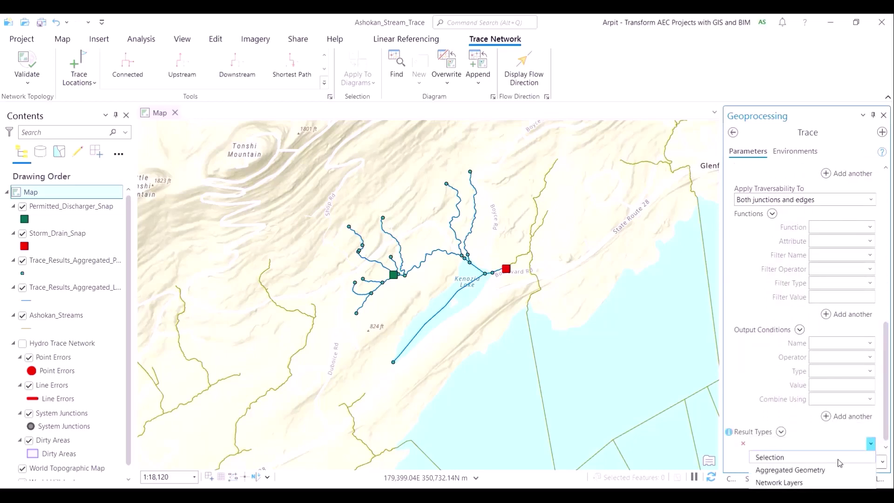
pyautogui.click(770, 457)
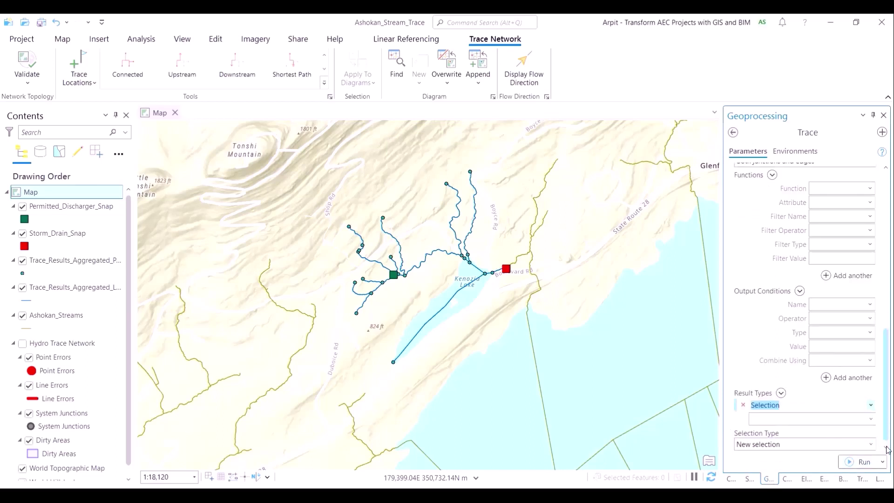
pyautogui.click(871, 419)
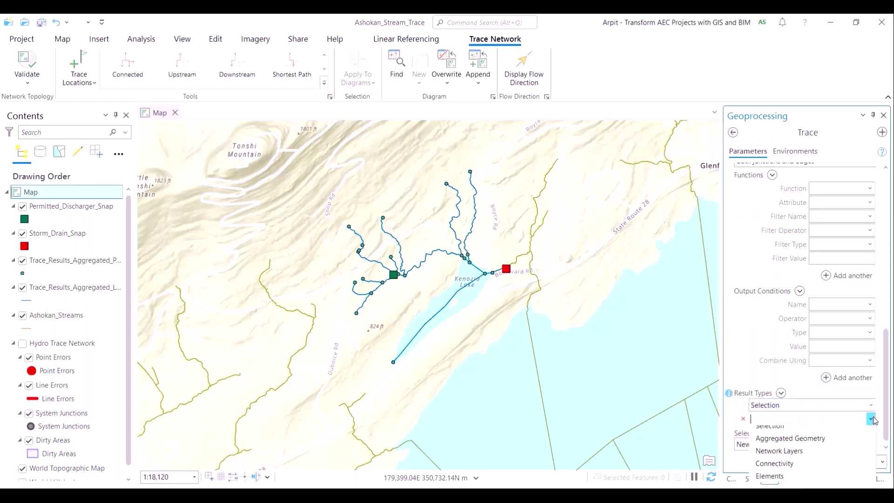
pyautogui.click(837, 445)
# - Turn off Clear All Previous Trace Results, name the trace Trace_with_Barrier and run it
pyautogui.scroll(-3, 888, 368)
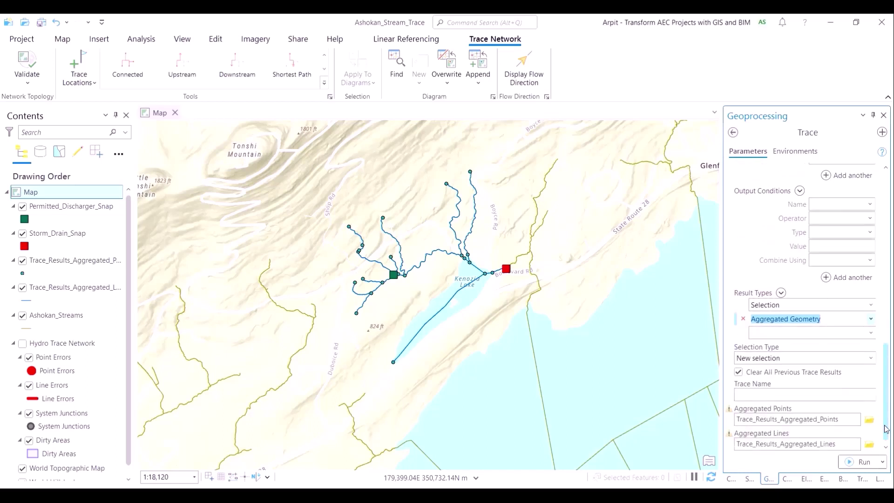
pyautogui.click(793, 372)
pyautogui.click(796, 393)
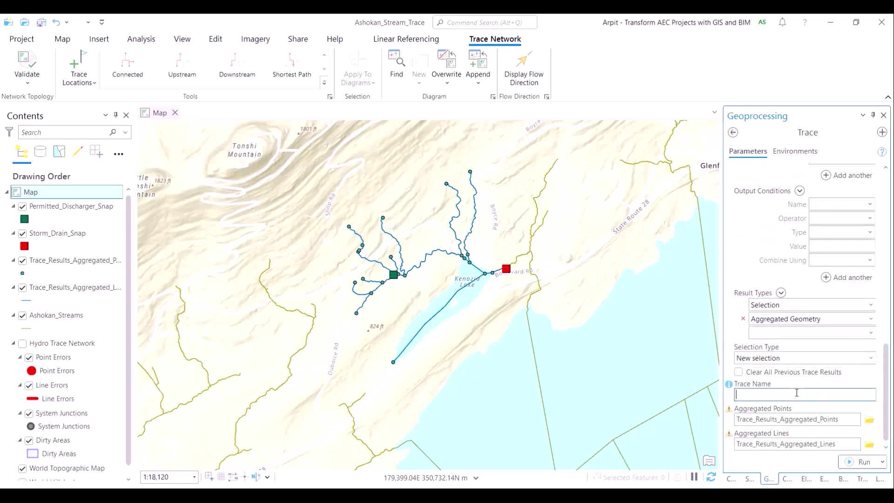
pyautogui.write('Trace_with_Barrier')
pyautogui.click(858, 460)
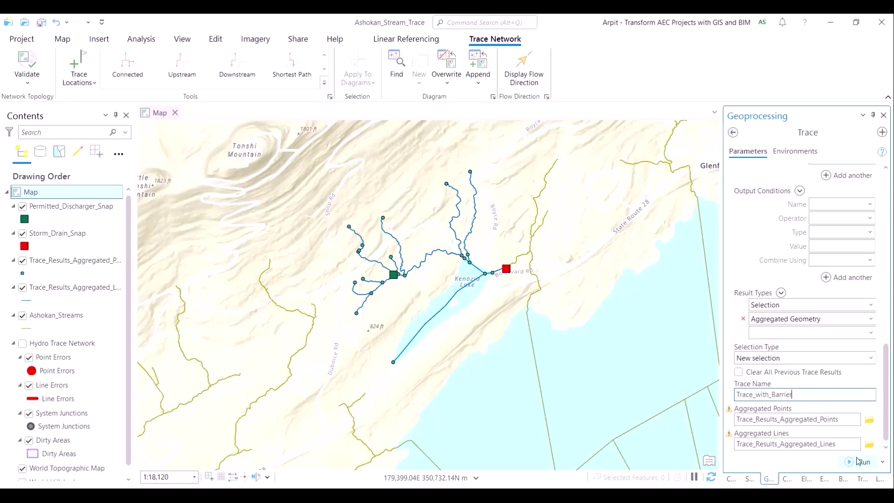
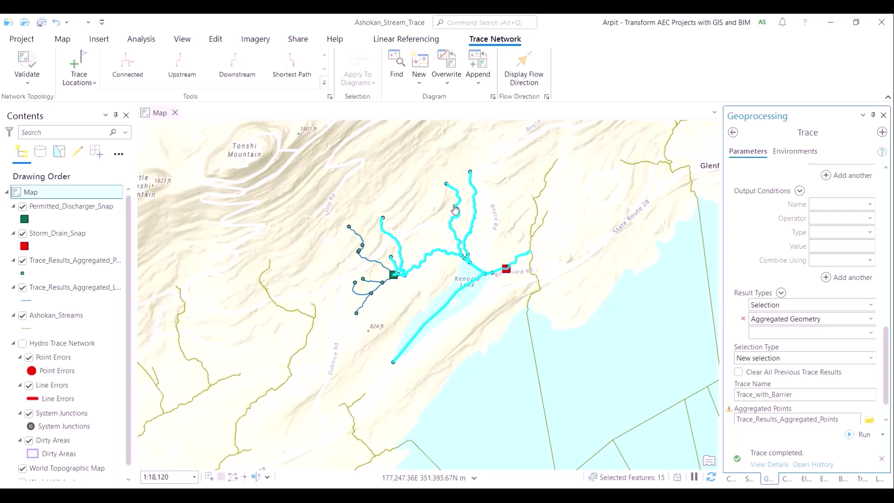
# - Clear the map selection and open the attribute table of the Trace_Results_Aggregated_Lines layer
pyautogui.click(62, 40)
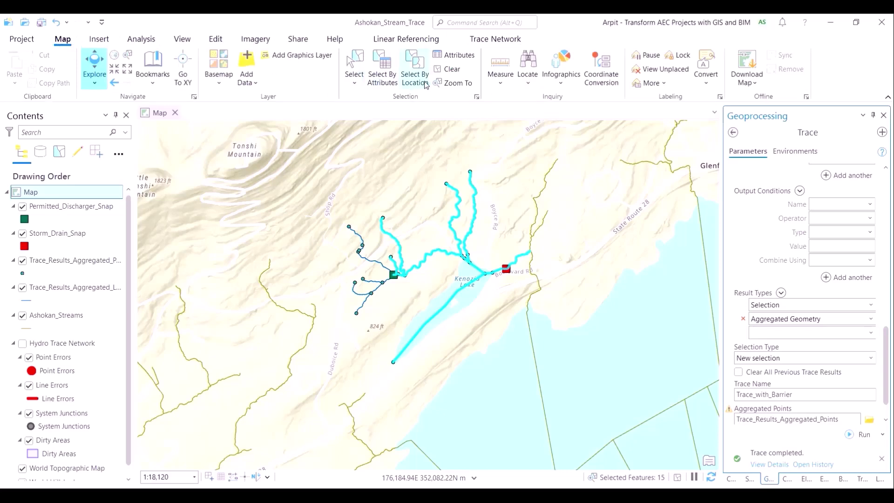
pyautogui.click(450, 70)
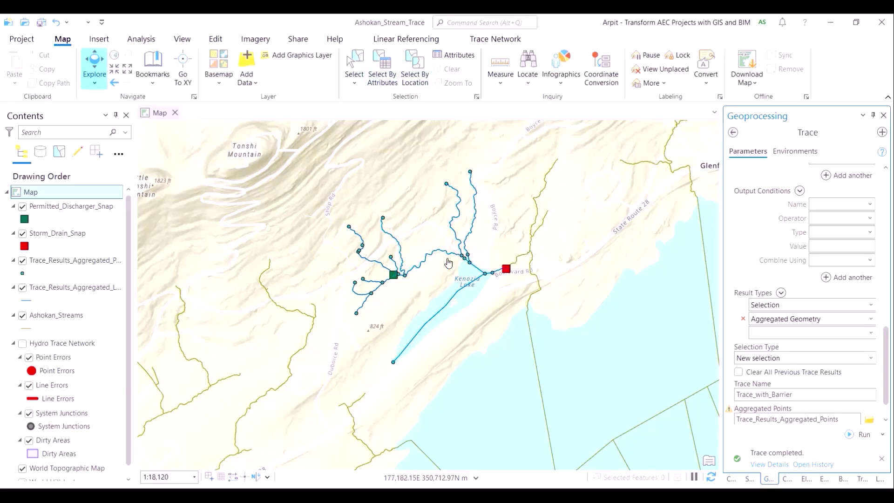
pyautogui.click(99, 287)
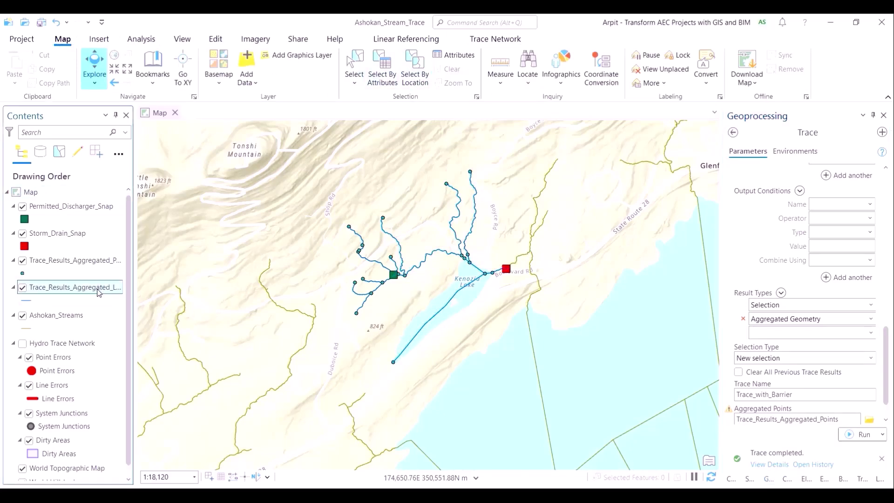
pyautogui.hotkey('ctrl', 't')
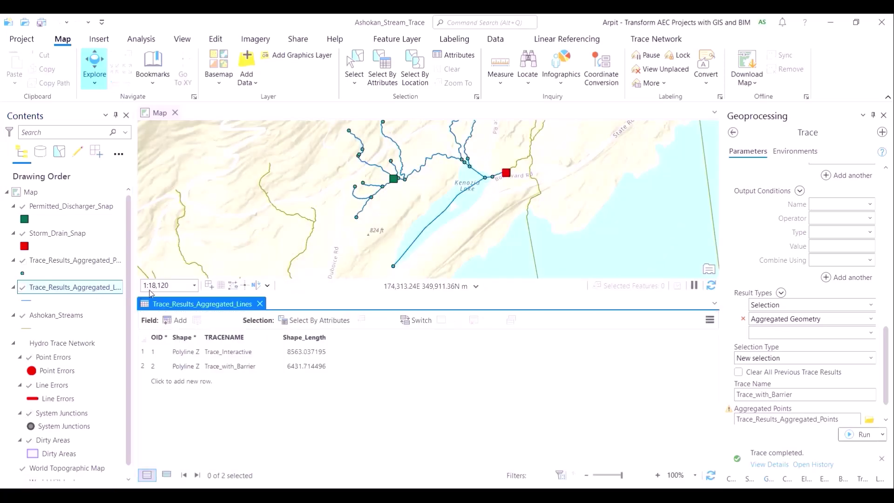
# - Select the Trace_Interactive and Trace_with_Barrier records alternately to compare their traced extents on the map
pyautogui.click(144, 354)
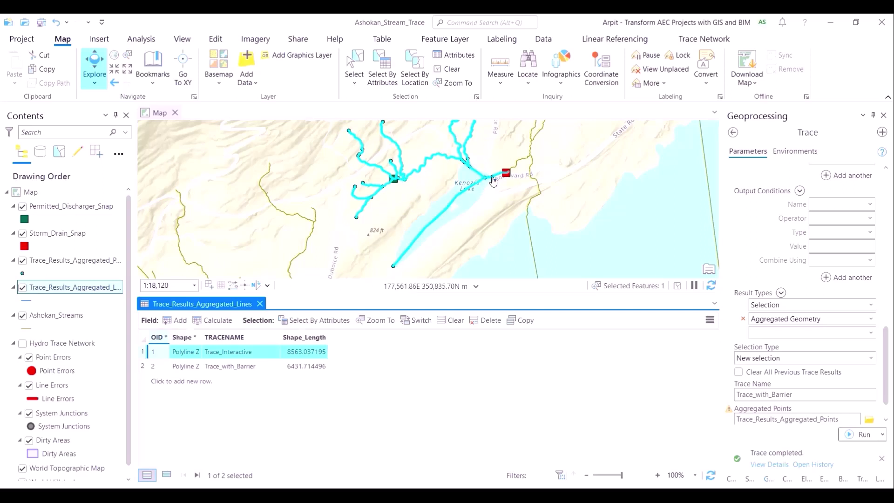
pyautogui.scroll(-1, 489, 178)
pyautogui.scroll(-1, 479, 166)
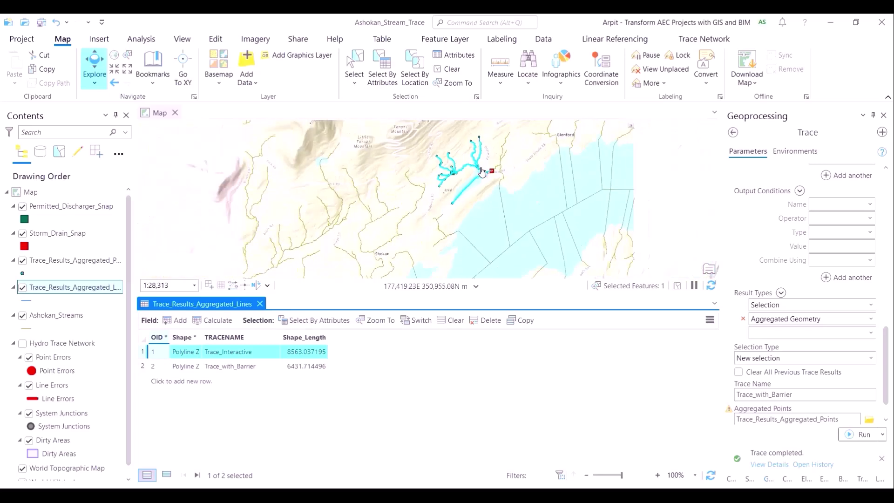
pyautogui.scroll(1, 526, 209)
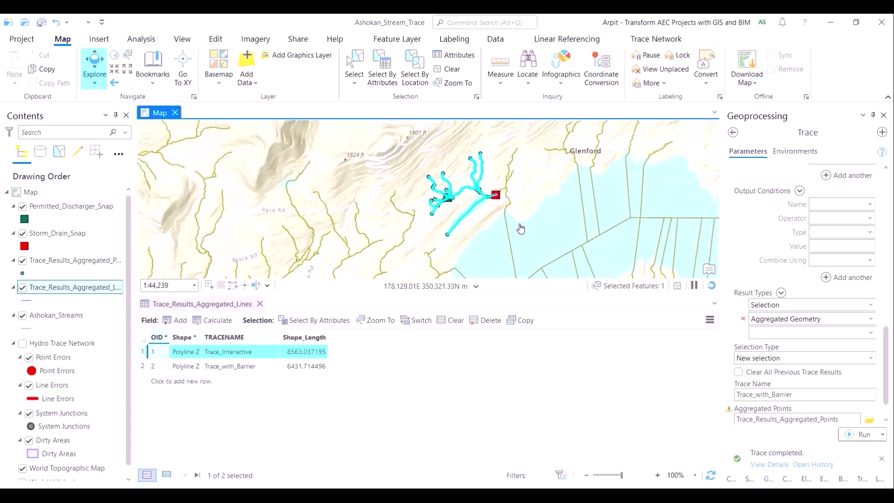
pyautogui.moveTo(521, 208); pyautogui.dragTo(521, 233)
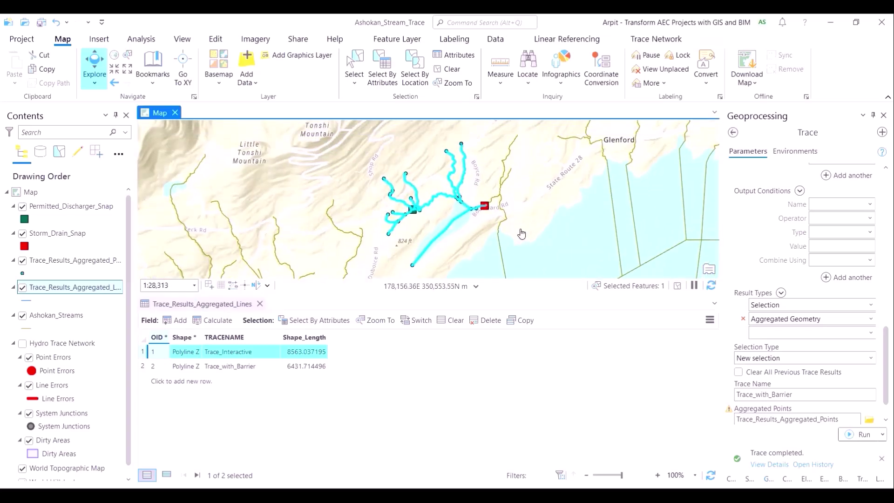
pyautogui.click(157, 370)
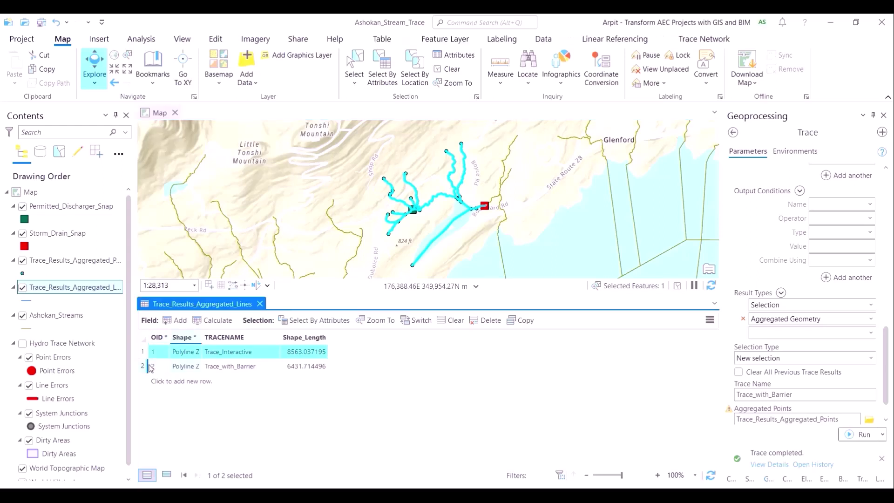
pyautogui.click(142, 366)
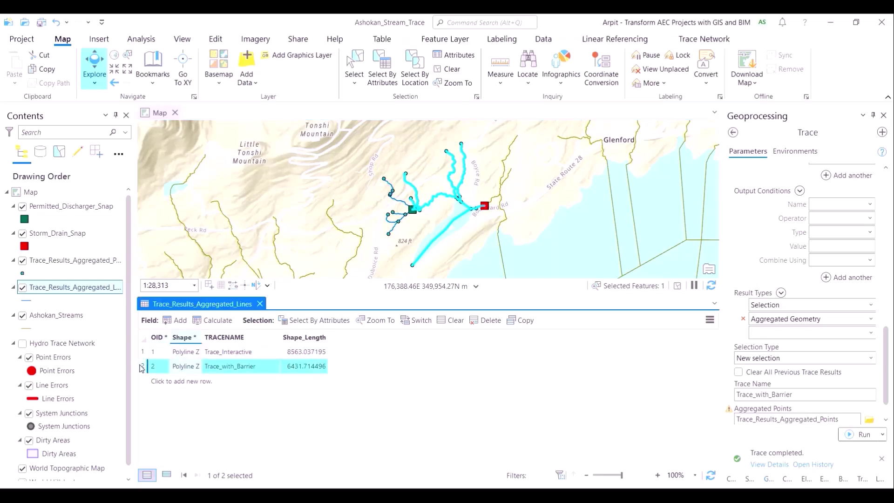
pyautogui.click(143, 354)
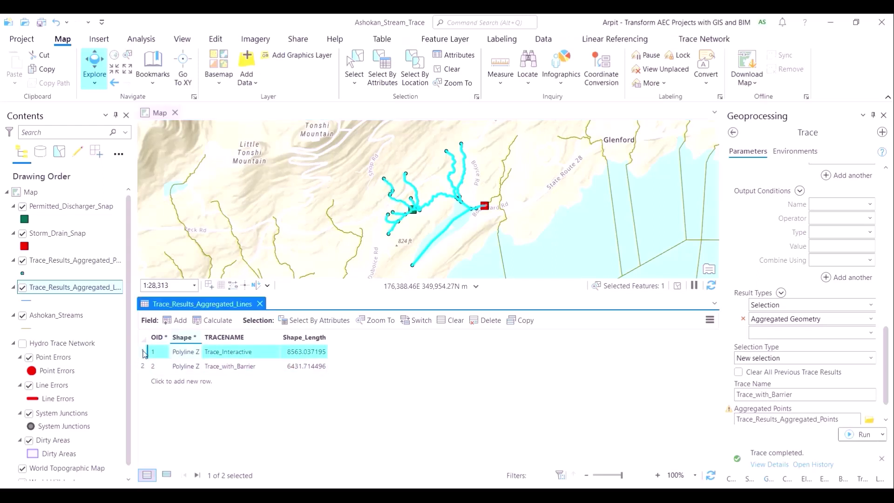
pyautogui.click(143, 368)
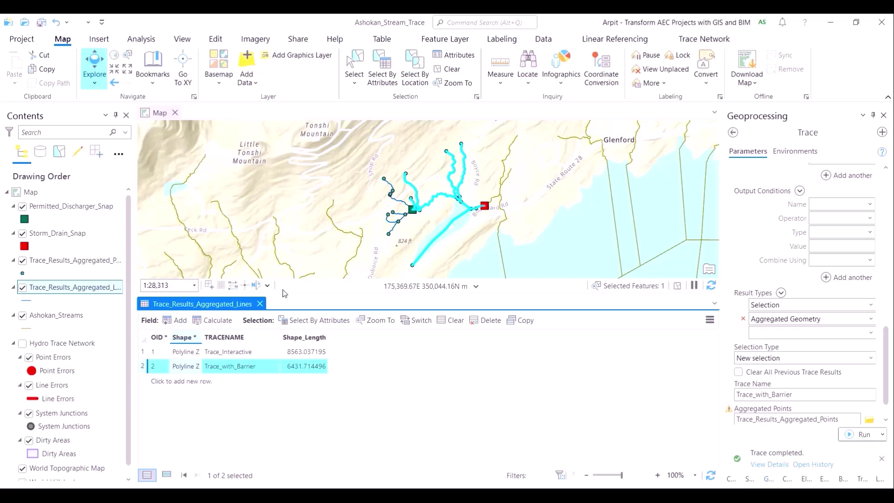
# - Close the Trace_Results_Aggregated_Lines attribute table and clear the selected trace record
pyautogui.click(260, 304)
pyautogui.scroll(3, 432, 323)
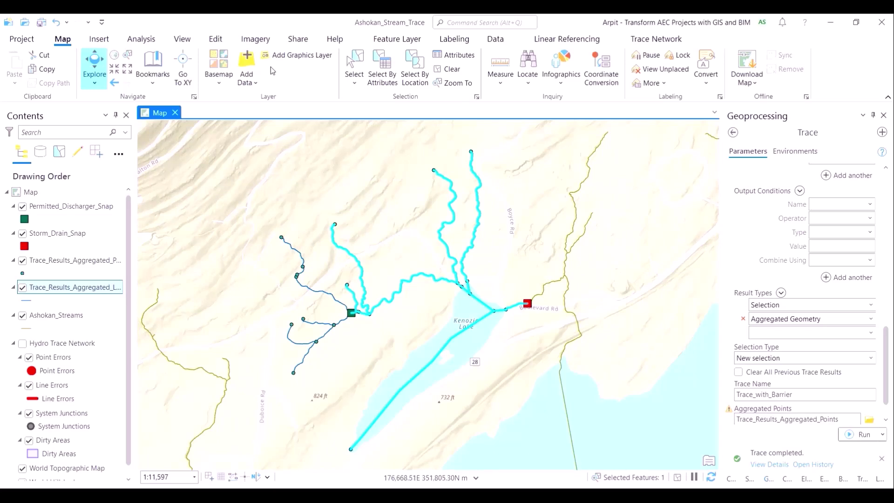
pyautogui.click(459, 69)
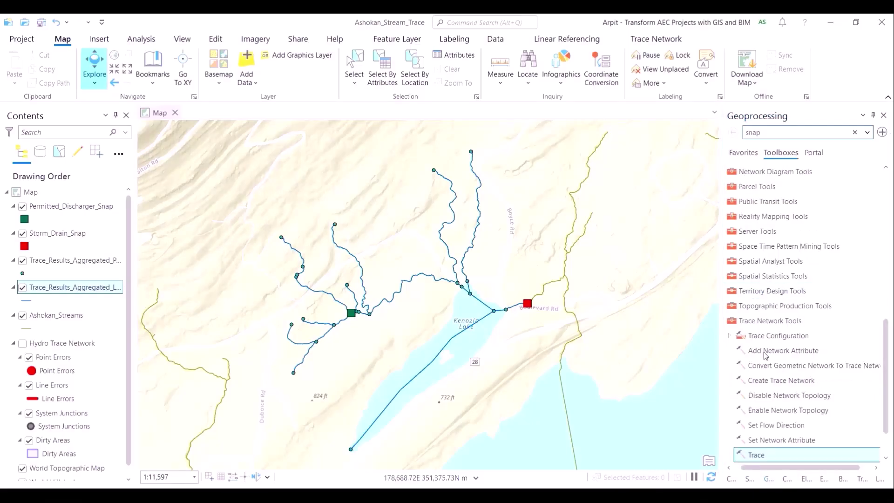
# - Open the Trace geoprocessing tool and set Hydro Trace Network as its input trace network
pyautogui.doubleClick(756, 455)
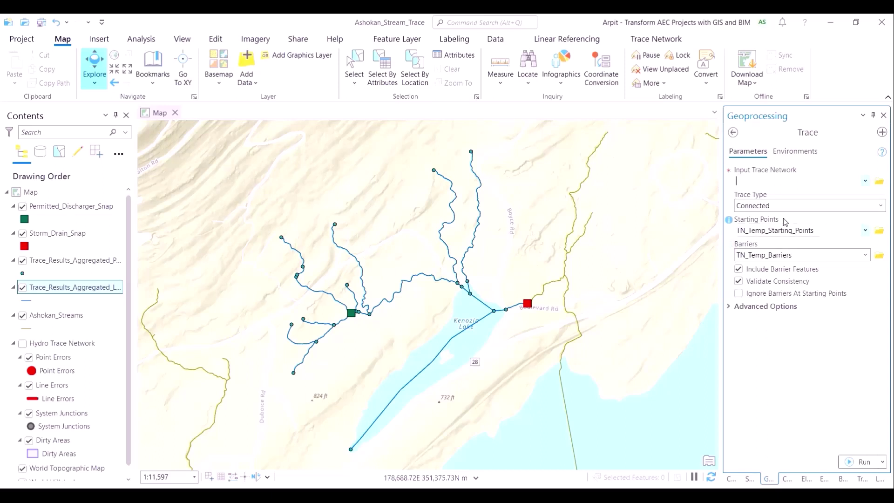
pyautogui.click(865, 182)
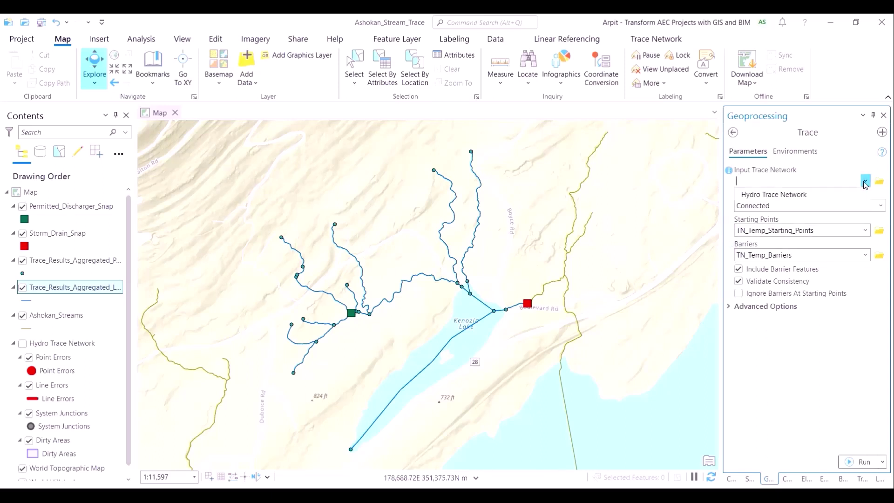
pyautogui.click(859, 192)
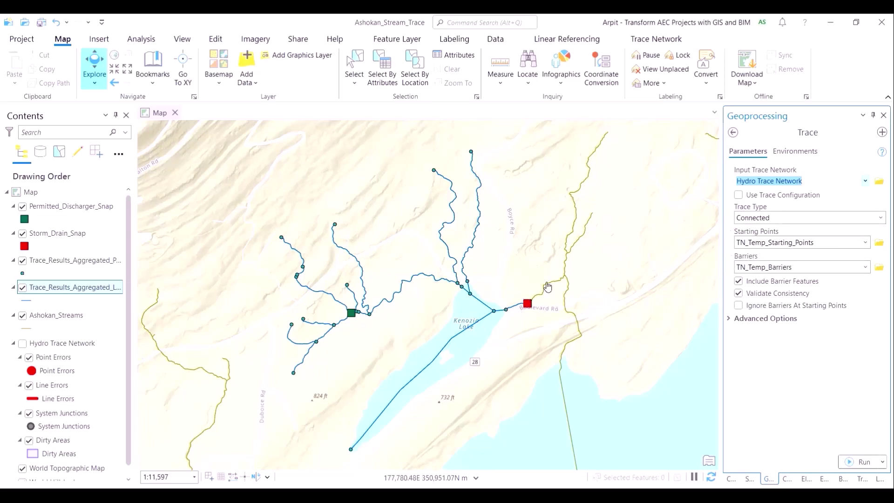
pyautogui.scroll(-4, 575, 378)
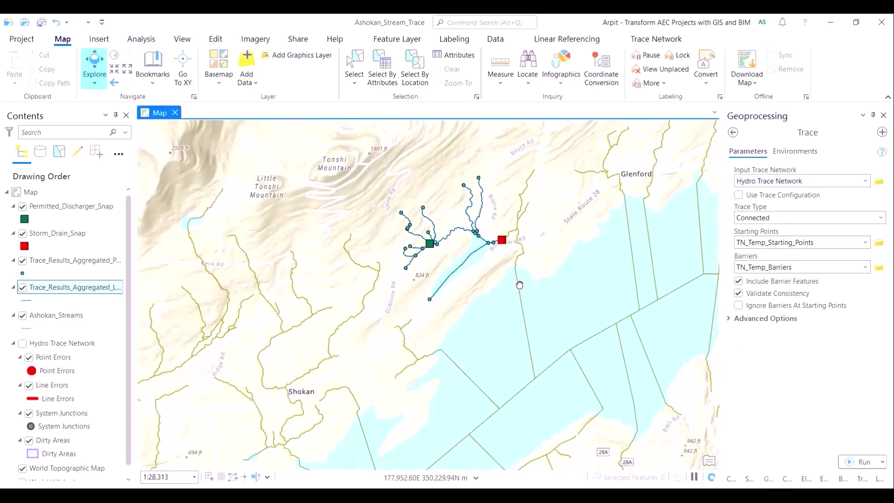
pyautogui.moveTo(567, 322); pyautogui.dragTo(558, 311)
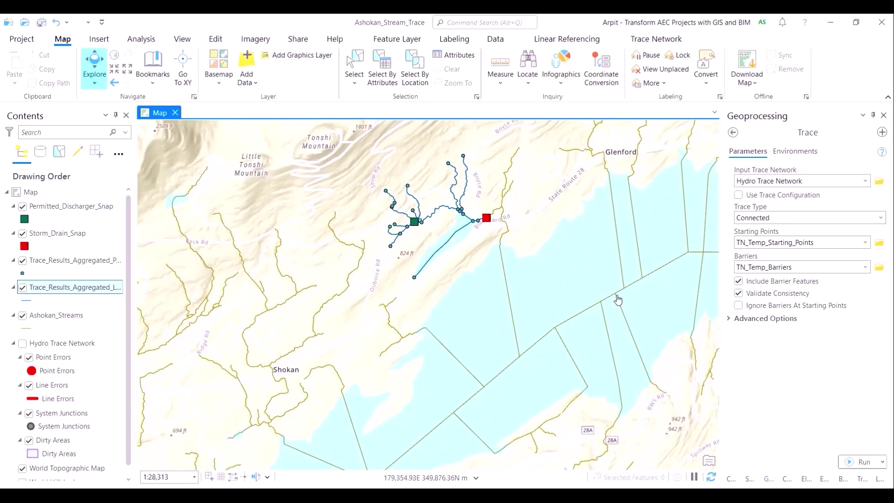
# - Set the trace type to Downstream and use Storm_Drain_Snap as the starting points
pyautogui.click(880, 217)
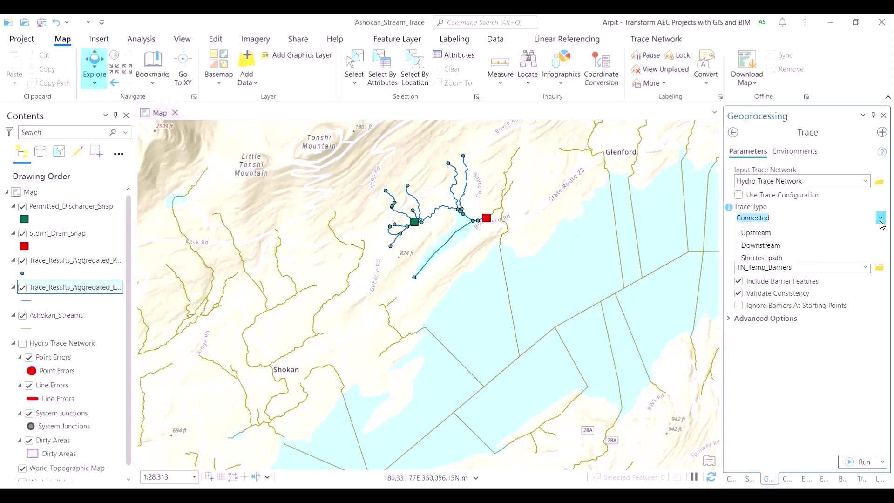
pyautogui.click(831, 256)
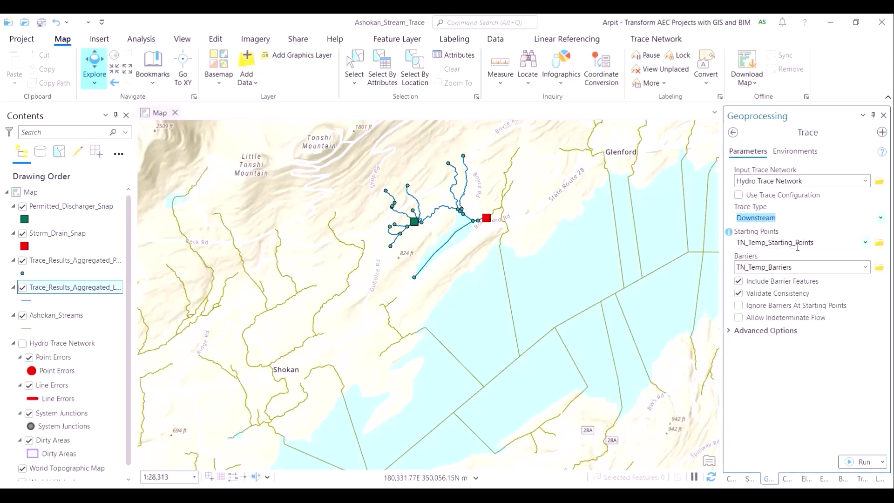
pyautogui.click(862, 243)
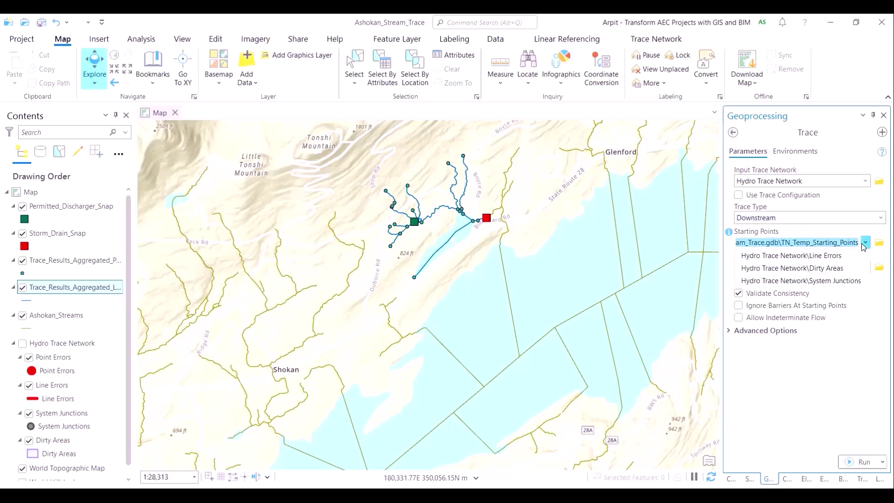
pyautogui.click(833, 270)
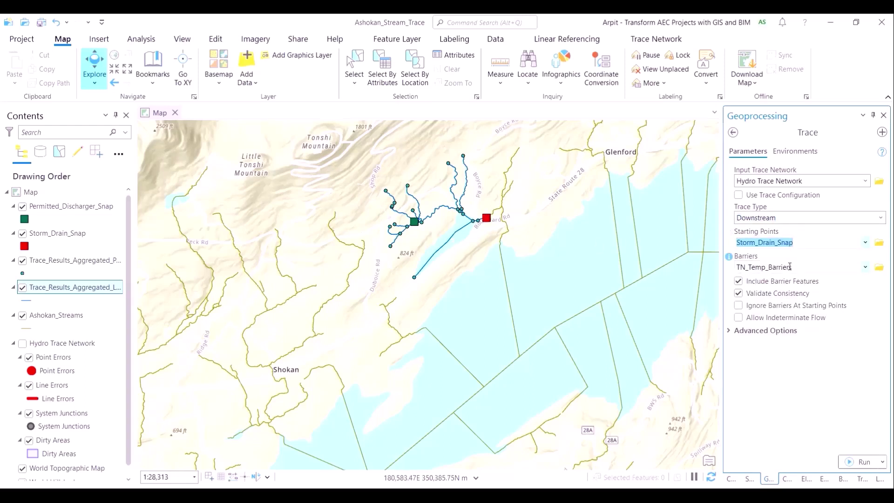
# - Define a function barrier in the advanced options that adds Length_KM and stops when it is greater than or equal to 0.5
pyautogui.click(731, 330)
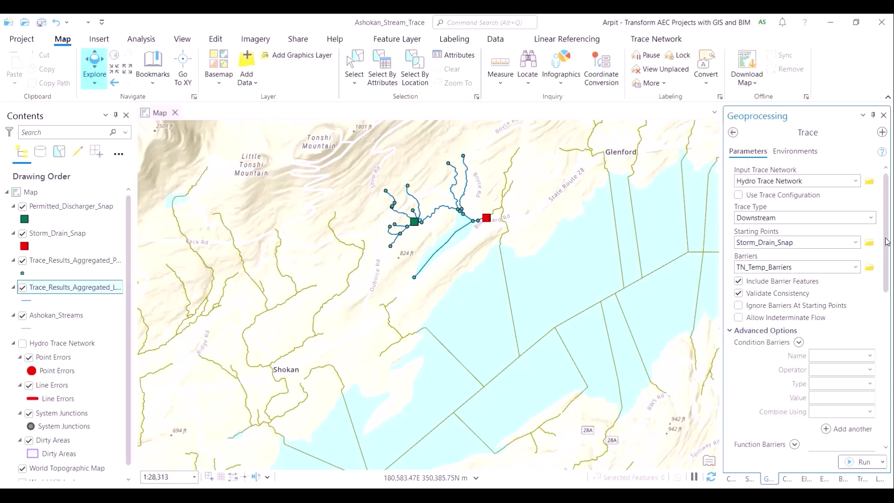
pyautogui.moveTo(887, 241); pyautogui.dragTo(889, 332)
pyautogui.scroll(3, 743, 303)
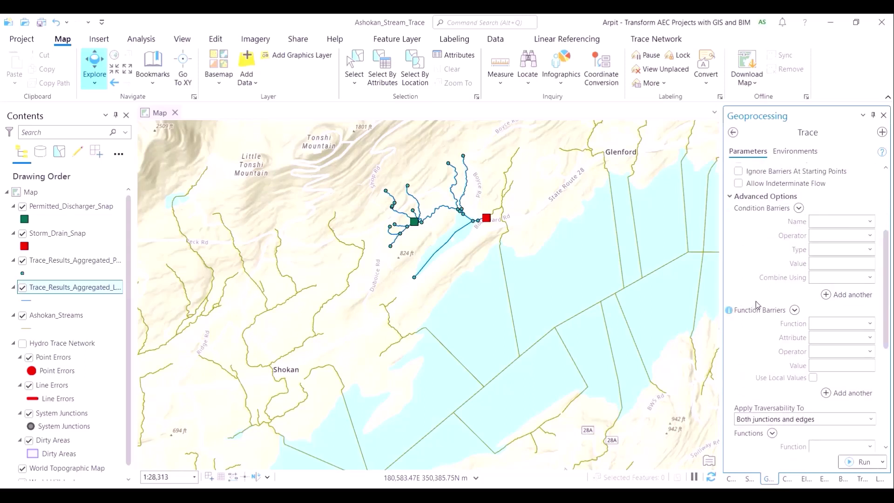
pyautogui.click(869, 326)
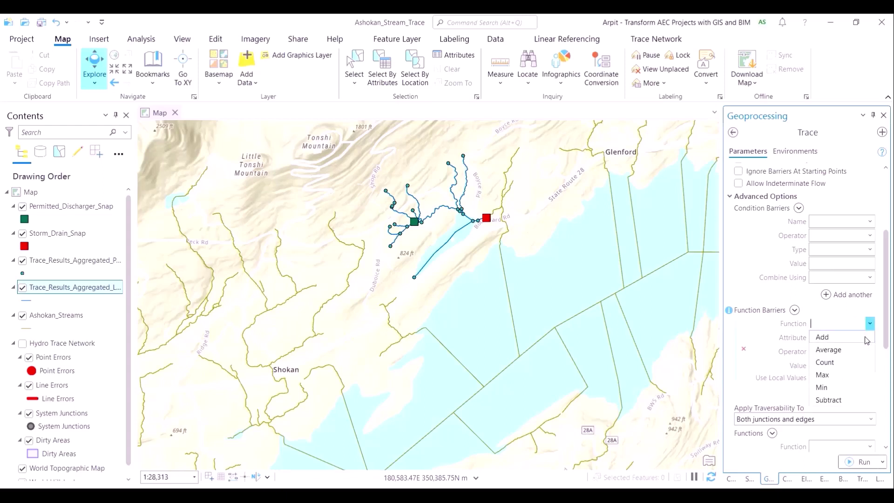
pyautogui.click(830, 336)
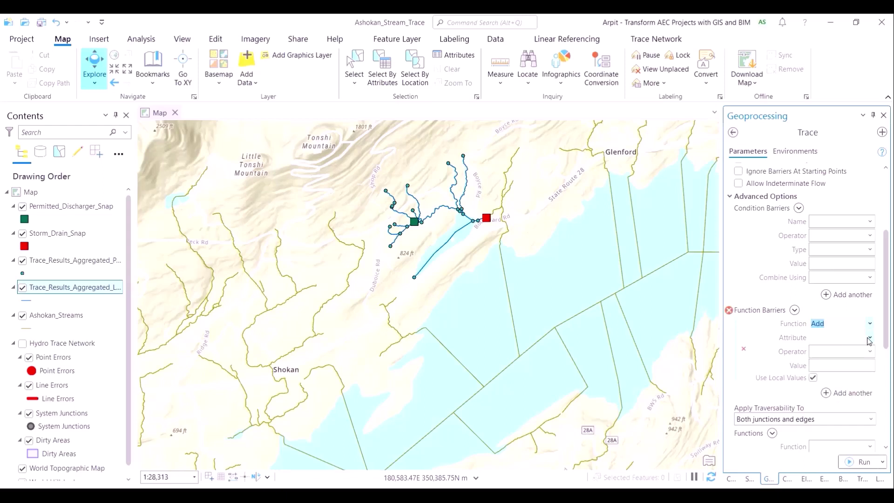
pyautogui.click(869, 339)
pyautogui.click(844, 414)
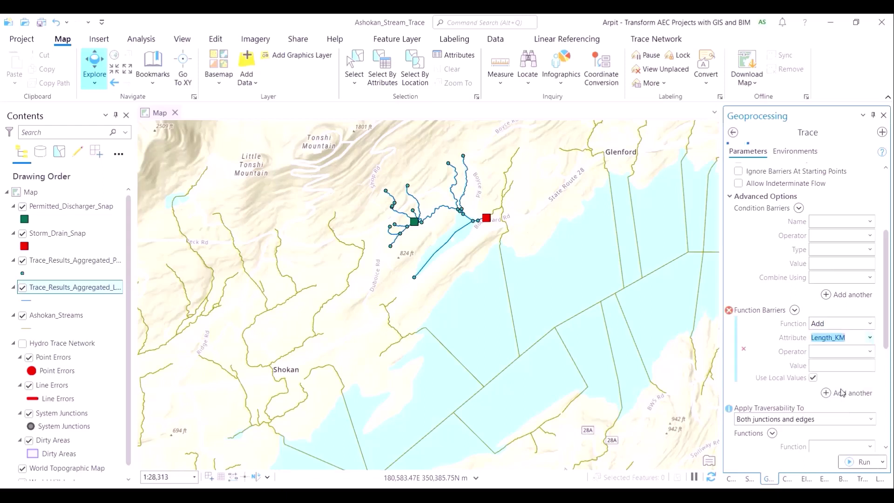
pyautogui.click(869, 352)
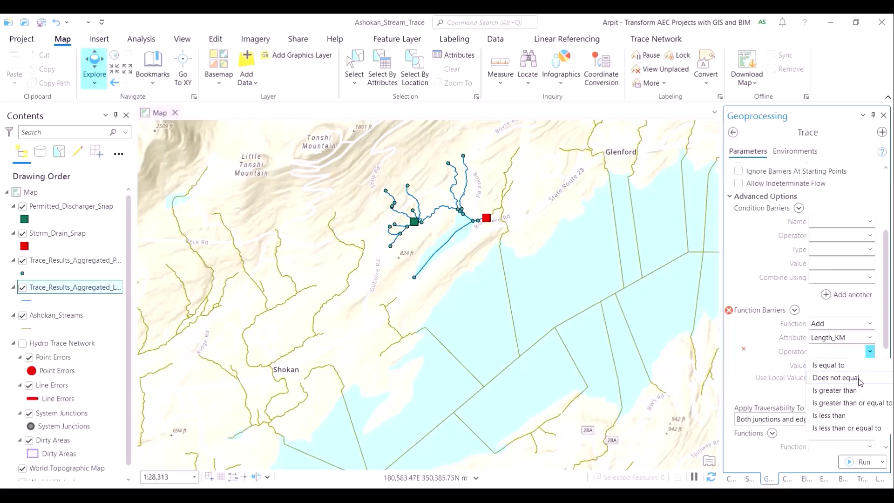
pyautogui.click(851, 402)
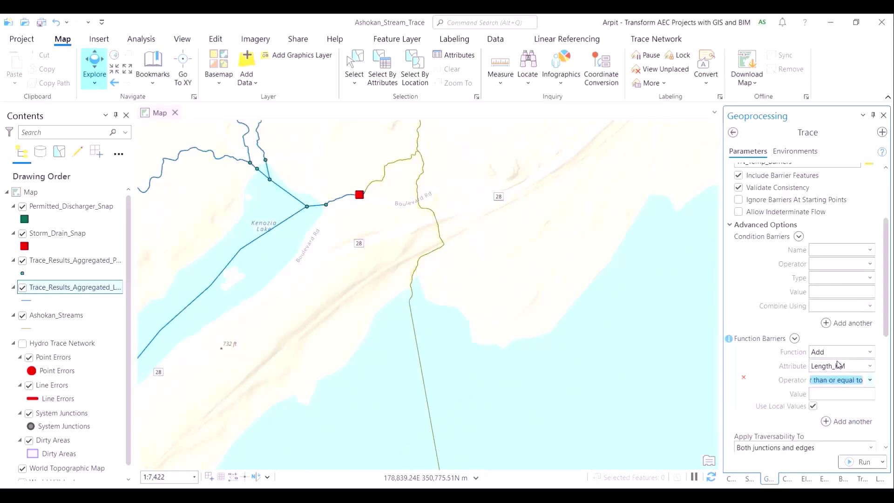
pyautogui.click(833, 391)
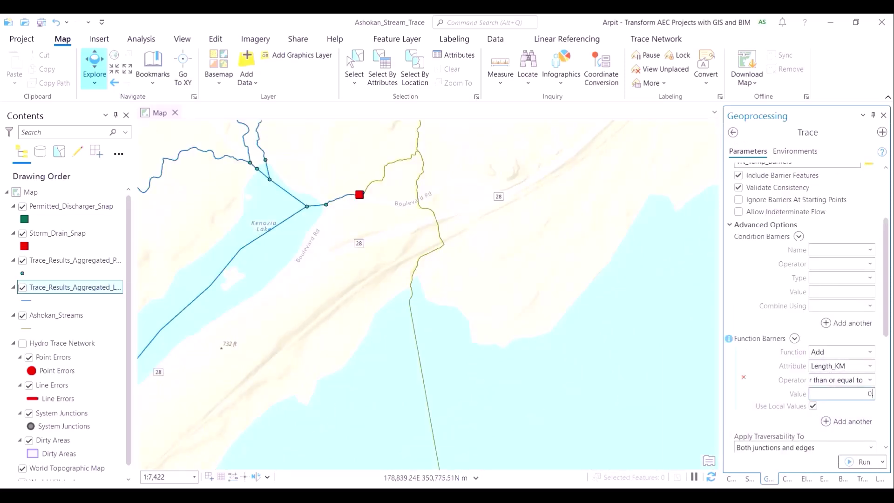
pyautogui.press('Tab')
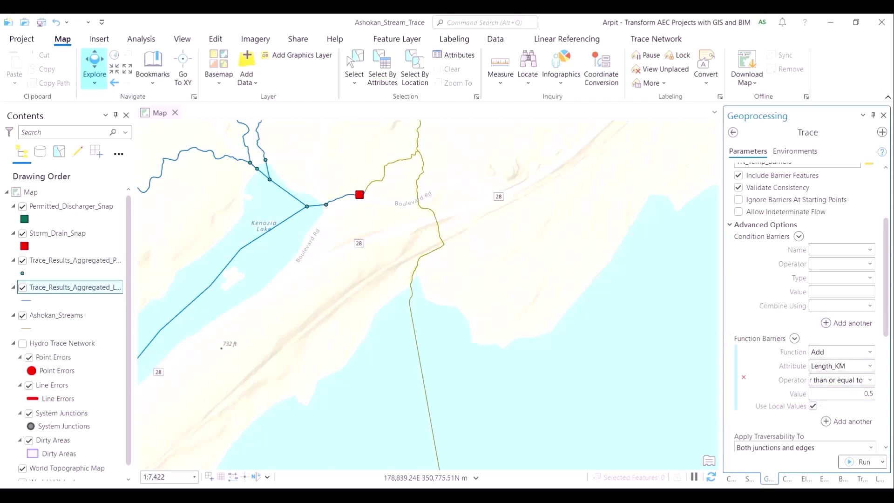
# - Run the downstream trace from the storm drain and inspect the selected streams on the map
pyautogui.moveTo(886, 278)
pyautogui.mouseDown()
pyautogui.moveTo(872, 349)
pyautogui.moveTo(851, 376)
pyautogui.mouseUp()
pyautogui.scroll(-3, 481, 317)
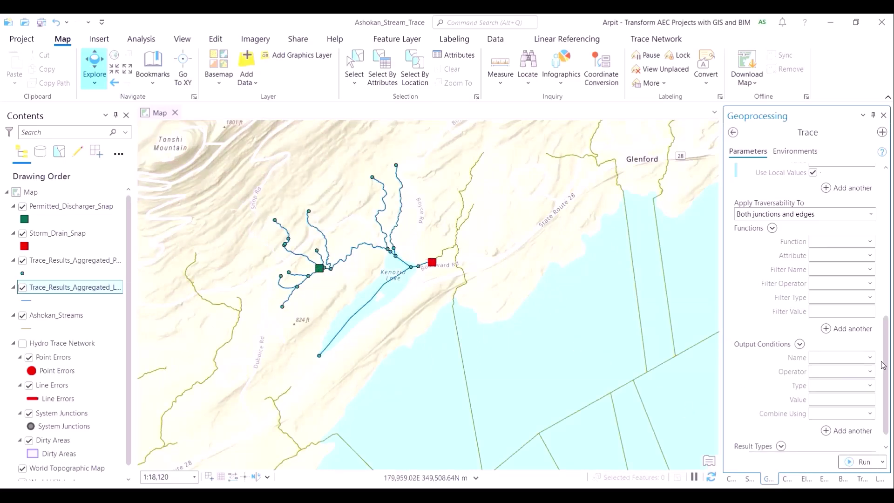
pyautogui.moveTo(889, 376); pyautogui.dragTo(887, 403)
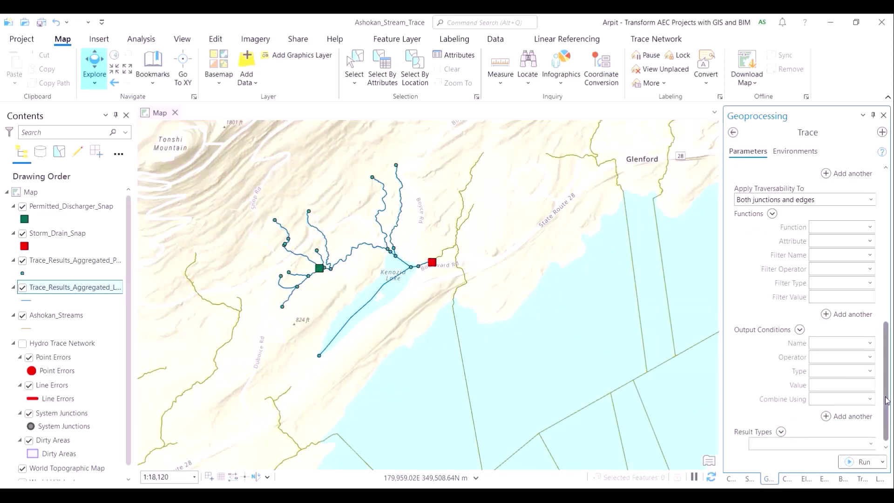
pyautogui.click(858, 461)
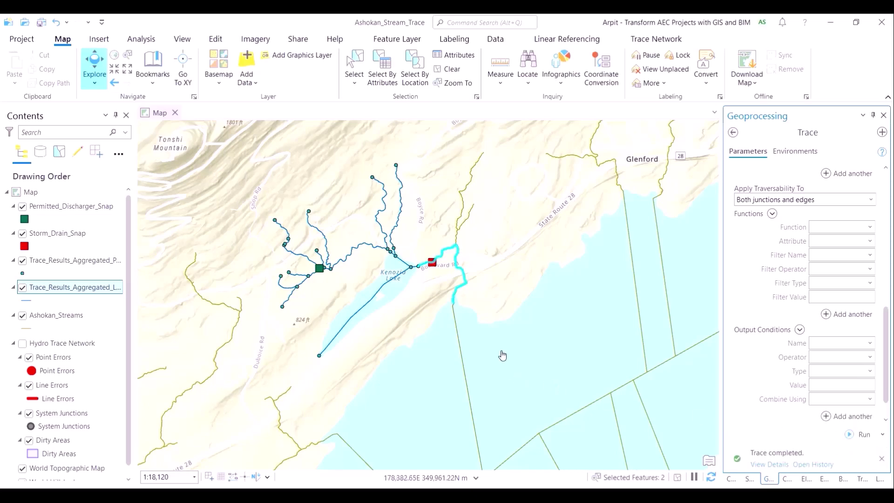
pyautogui.scroll(3, 455, 301)
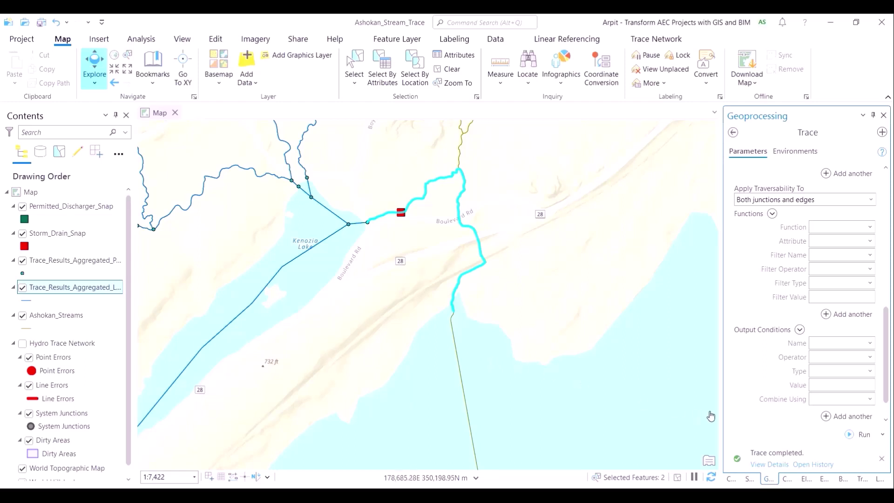
# - Save the Ashokan_Stream_Trace project
pyautogui.click(42, 22)
pyautogui.scroll(-2, 381, 326)
pyautogui.scroll(-1, 381, 325)
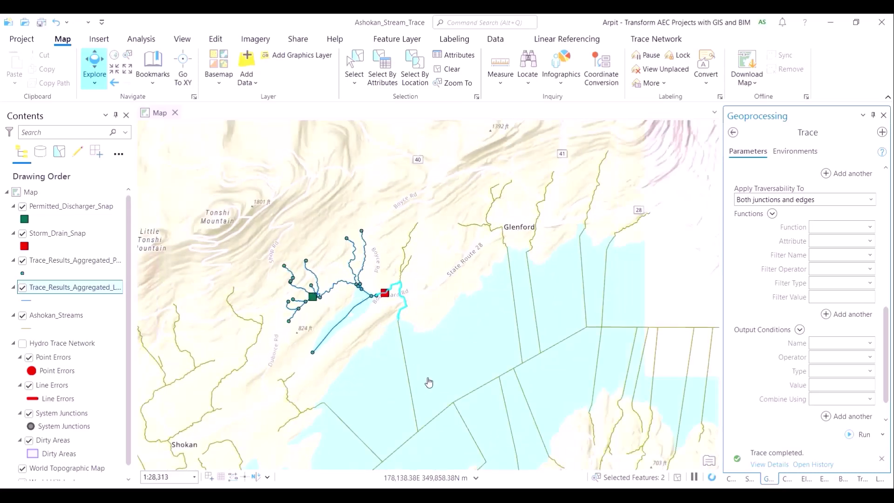
pyautogui.moveTo(449, 415); pyautogui.dragTo(457, 329)
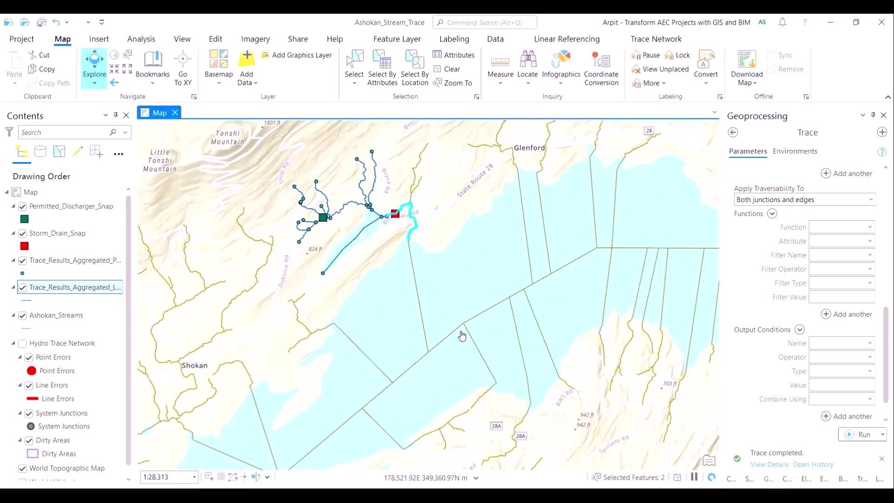
pyautogui.scroll(-2, 462, 336)
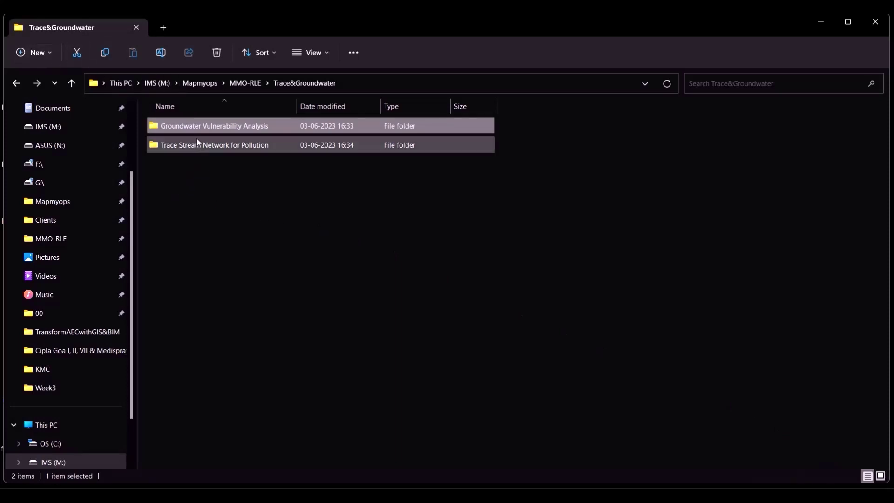
# - In File Explorer, open the Groundwater_Vulnerability_Analysis project package from the Groundwater Vulnerability Analysis folder
pyautogui.doubleClick(228, 126)
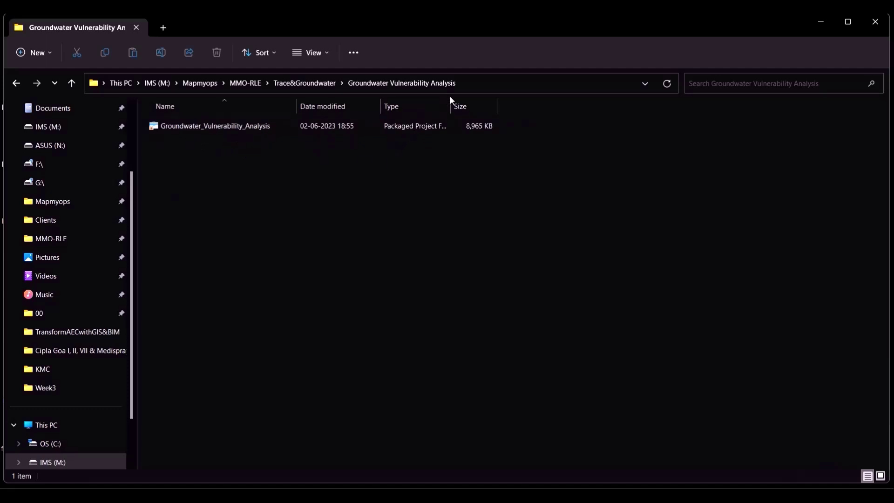
pyautogui.moveTo(450, 102); pyautogui.dragTo(508, 105)
pyautogui.doubleClick(260, 127)
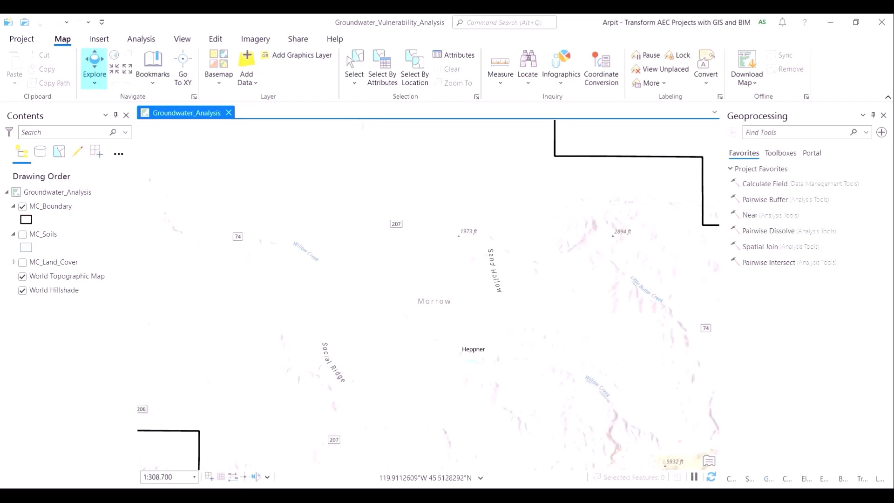
# - Zoom the Groundwater_Analysis map to the extent of the MC_Boundary layer
pyautogui.click(63, 213)
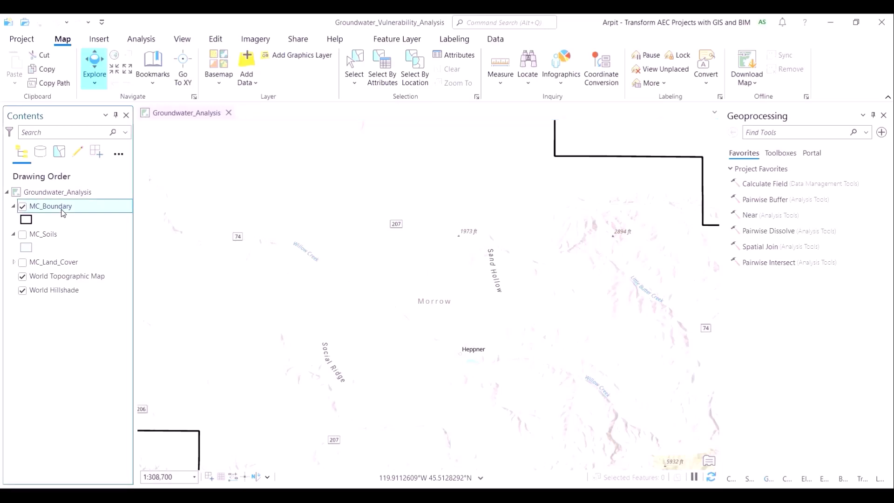
pyautogui.rightClick(64, 213)
pyautogui.click(122, 273)
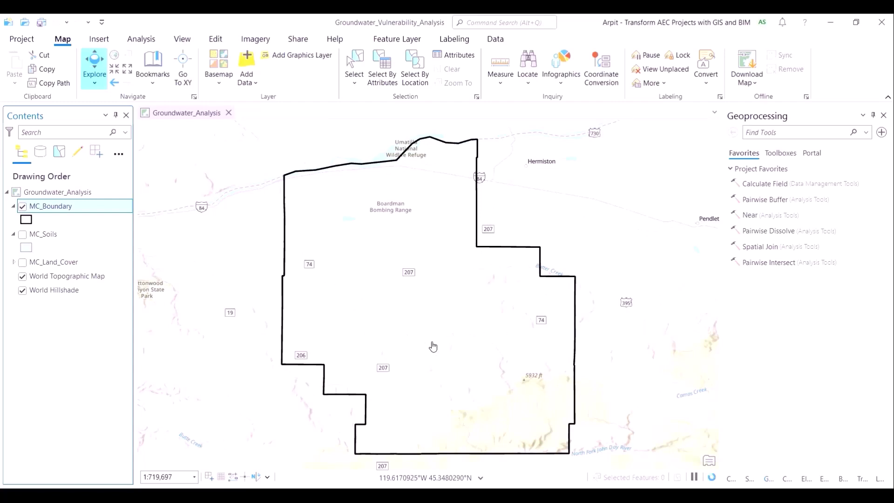
# - Examine where the MC_Boundary area lies within North America and relative to the surrounding states and cities
pyautogui.scroll(-3, 471, 361)
pyautogui.scroll(-5, 470, 362)
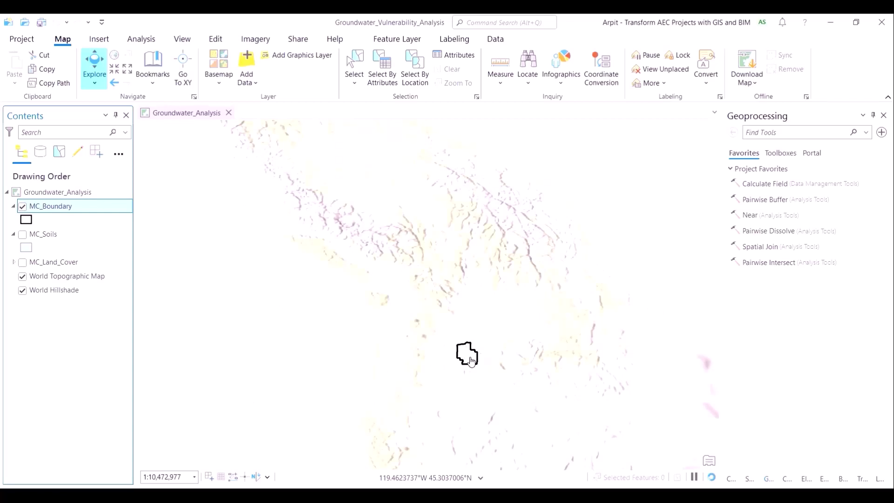
pyautogui.scroll(-3, 470, 362)
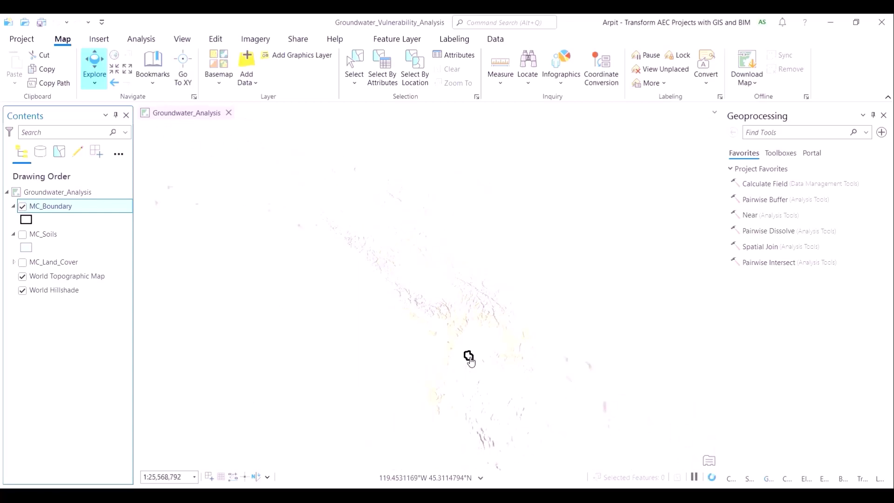
pyautogui.scroll(-4, 471, 361)
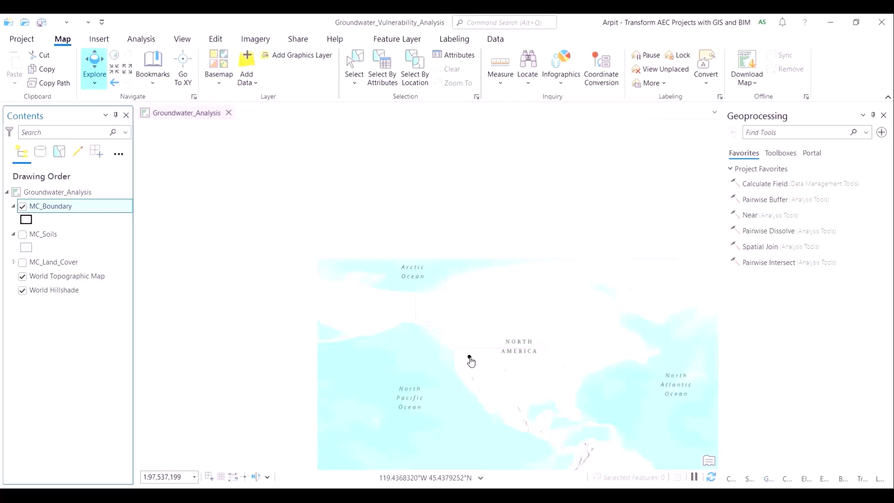
pyautogui.scroll(5, 470, 361)
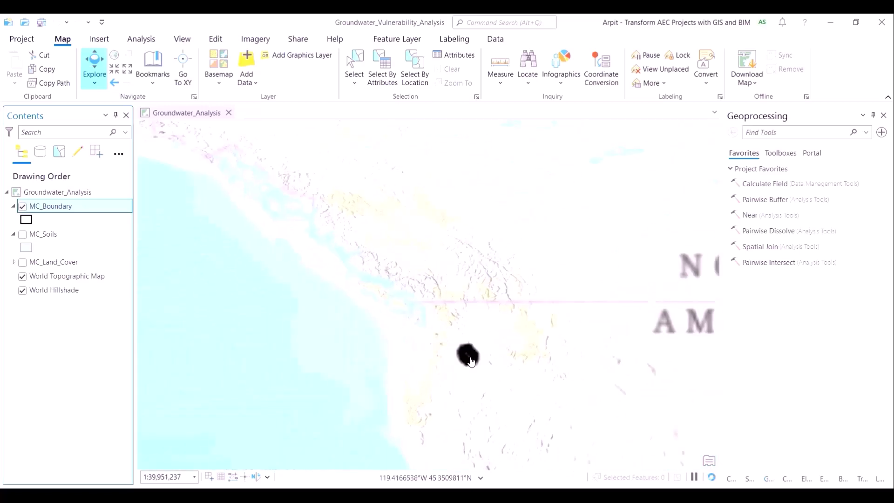
pyautogui.scroll(1, 471, 361)
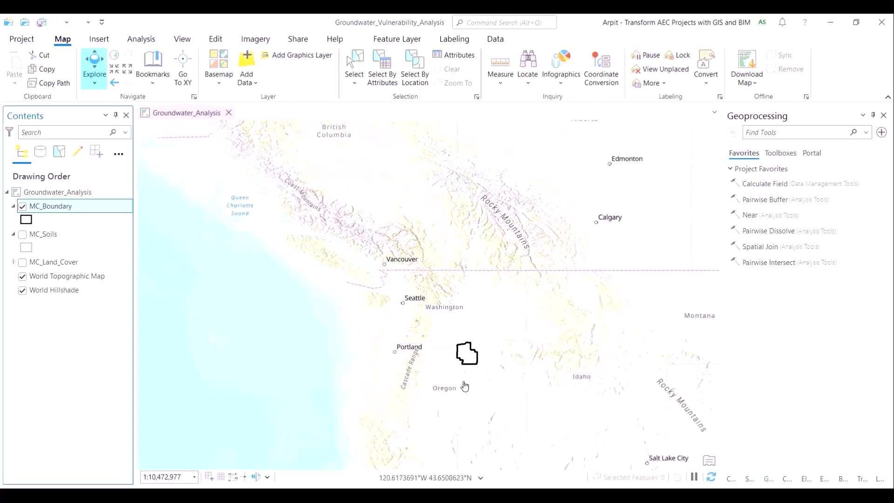
pyautogui.scroll(4, 471, 376)
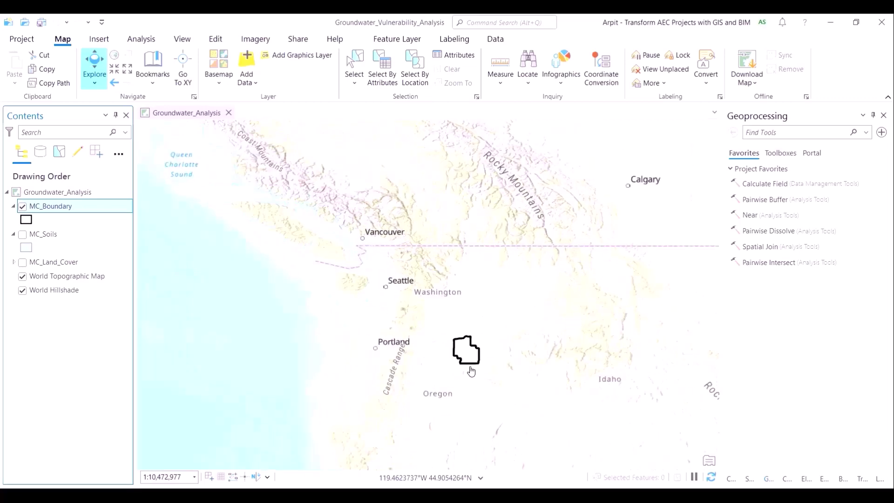
# - Change the Groundwater_Analysis map's basemap to World Imagery, with the MC_Boundary area in view
pyautogui.scroll(2, 471, 371)
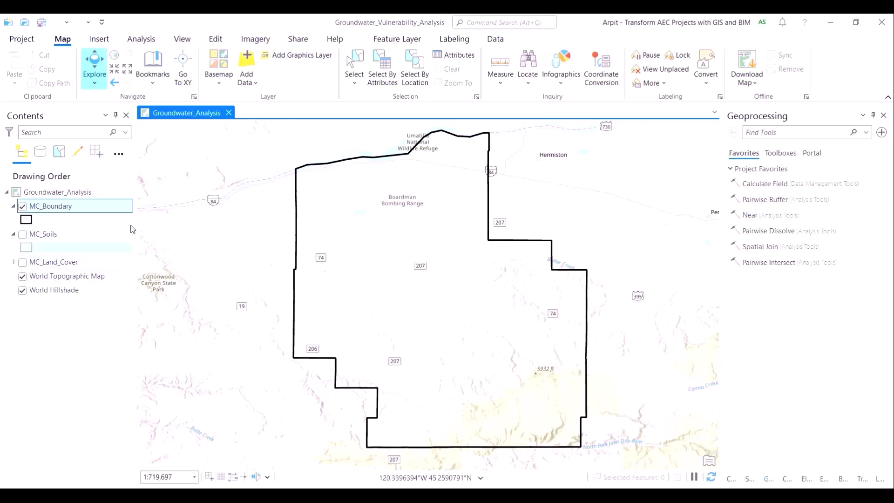
pyautogui.click(227, 80)
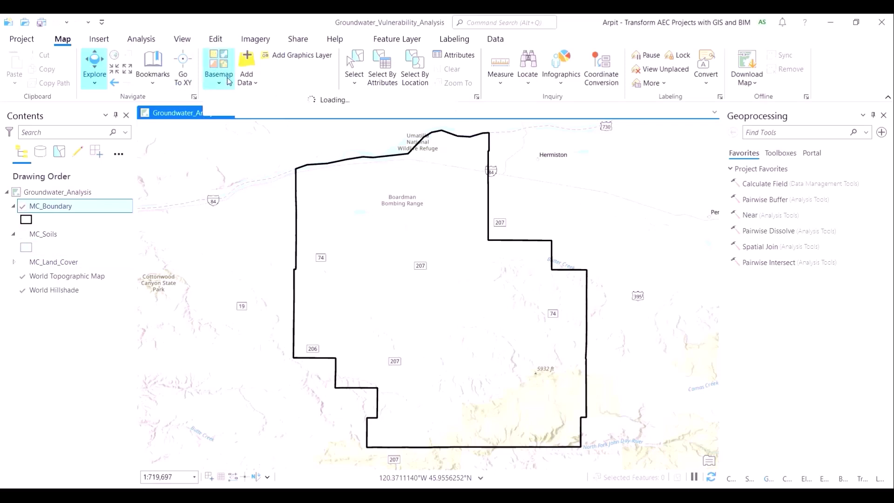
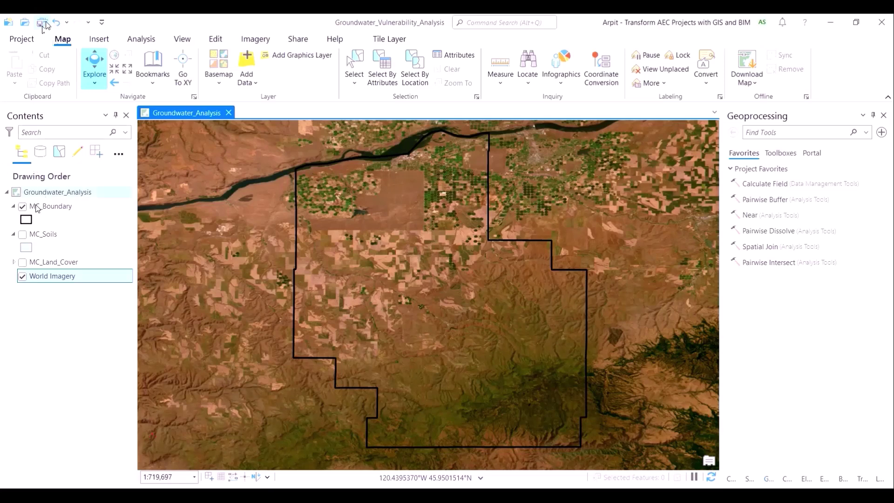
# - Turn on the MC_Soils layer and open its attribute table
pyautogui.click(22, 235)
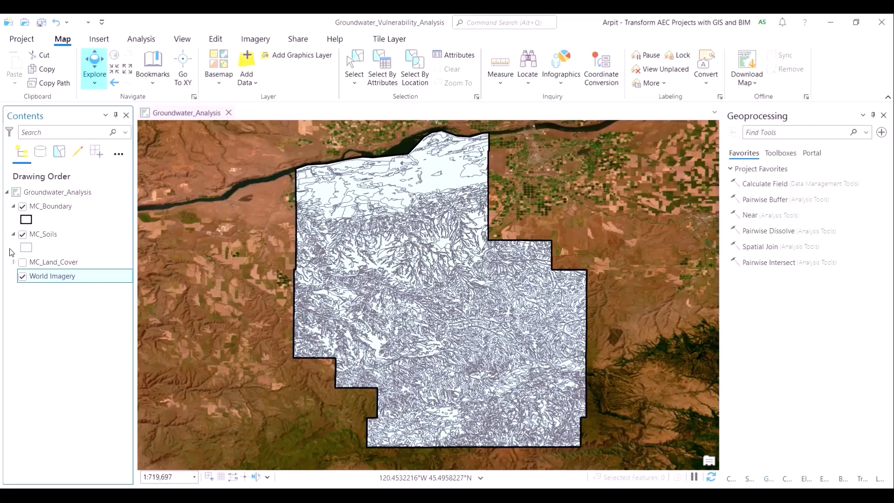
pyautogui.click(55, 235)
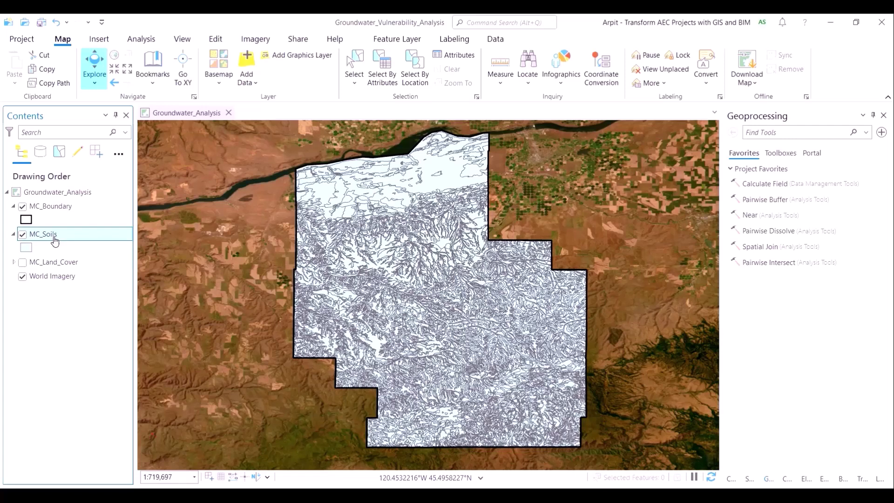
pyautogui.hotkey('ctrl', 't')
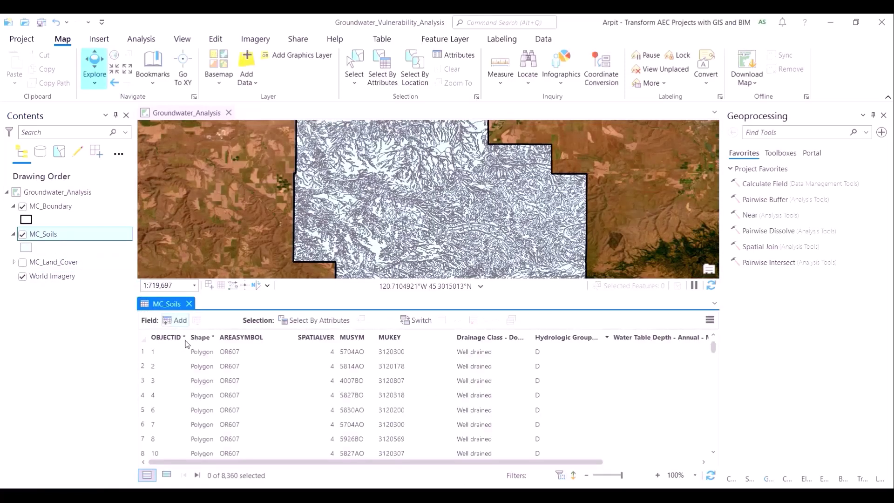
pyautogui.click(166, 351)
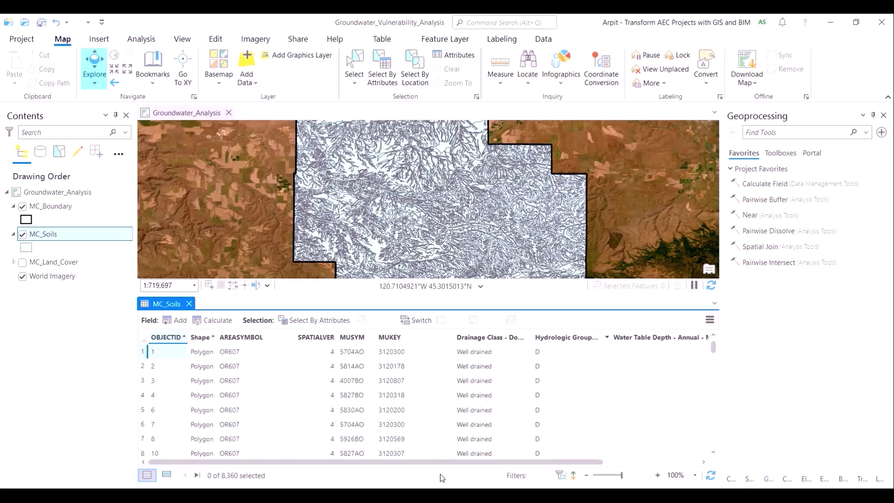
# - Widen the Drainage Class and Hydrologic Group columns to show their full names, and inspect them together with Water Table Depth - Annual - Minimum
pyautogui.moveTo(307, 463); pyautogui.dragTo(380, 471)
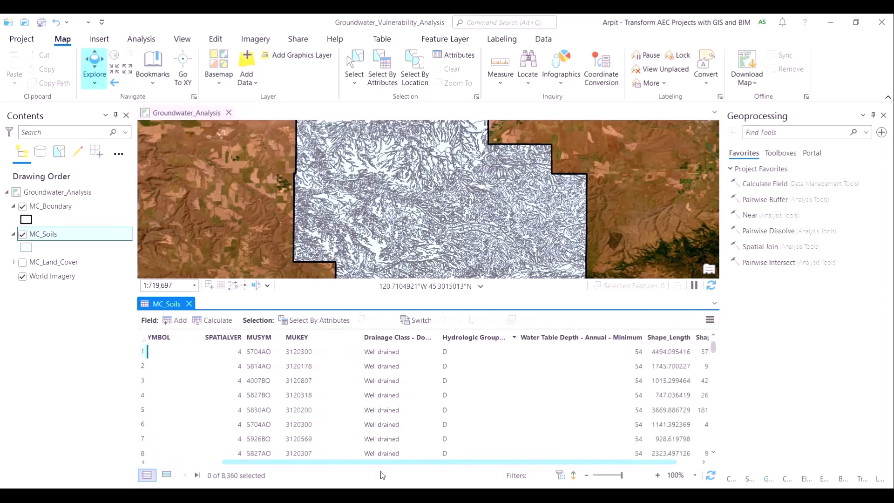
pyautogui.click(404, 340)
pyautogui.moveTo(438, 337); pyautogui.dragTo(497, 338)
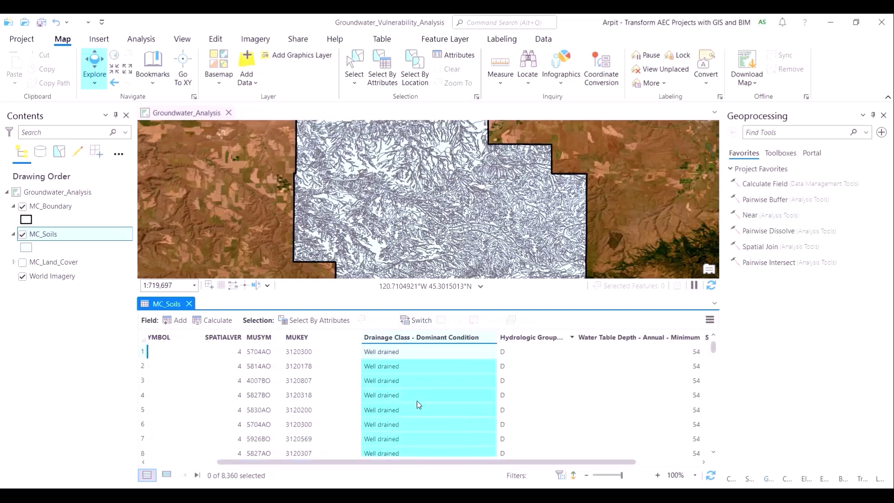
pyautogui.moveTo(579, 335); pyautogui.dragTo(641, 336)
pyautogui.click(574, 338)
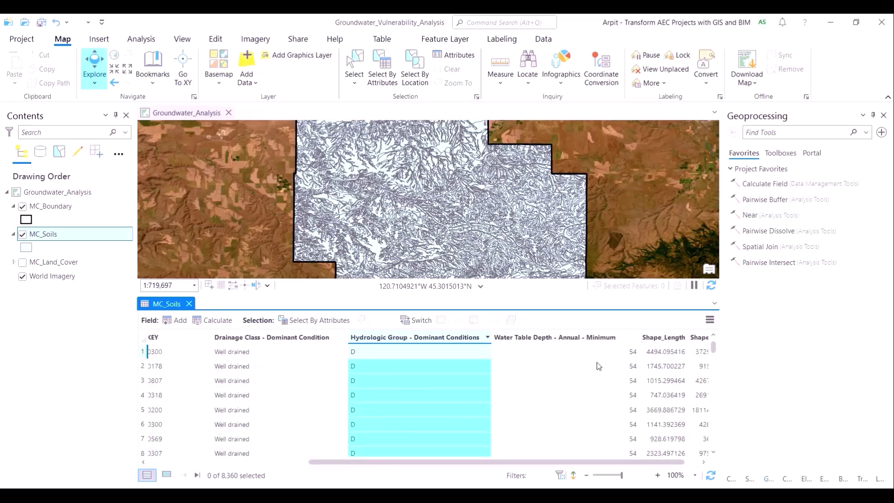
pyautogui.click(591, 340)
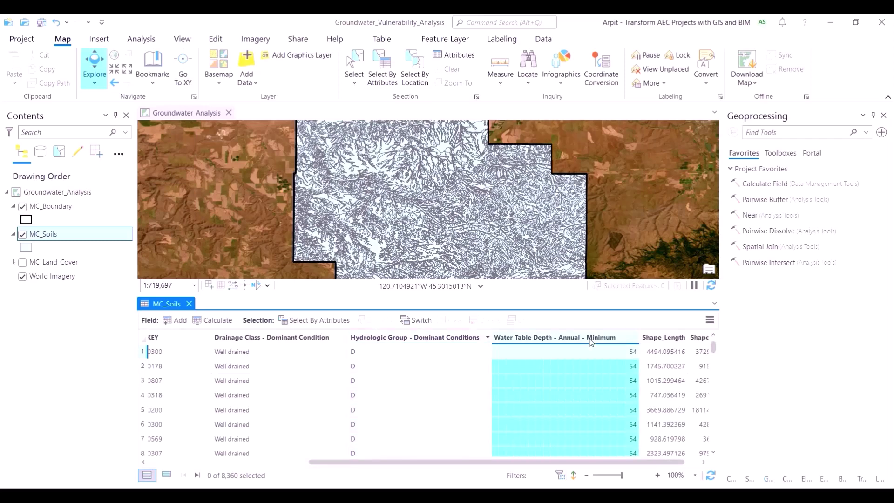
# - Chart the statistics of the MC_Soils field Drainage Class - Dominant Condition, review the chart and close it
pyautogui.click(265, 340)
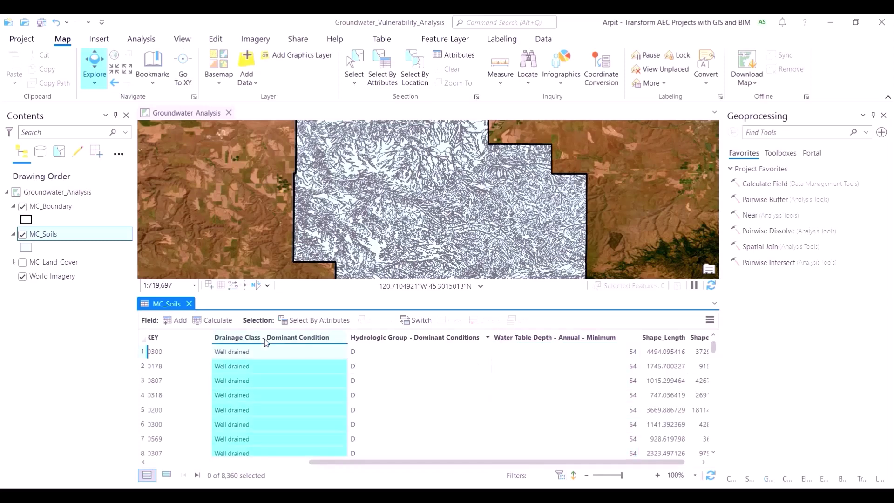
pyautogui.rightClick(266, 342)
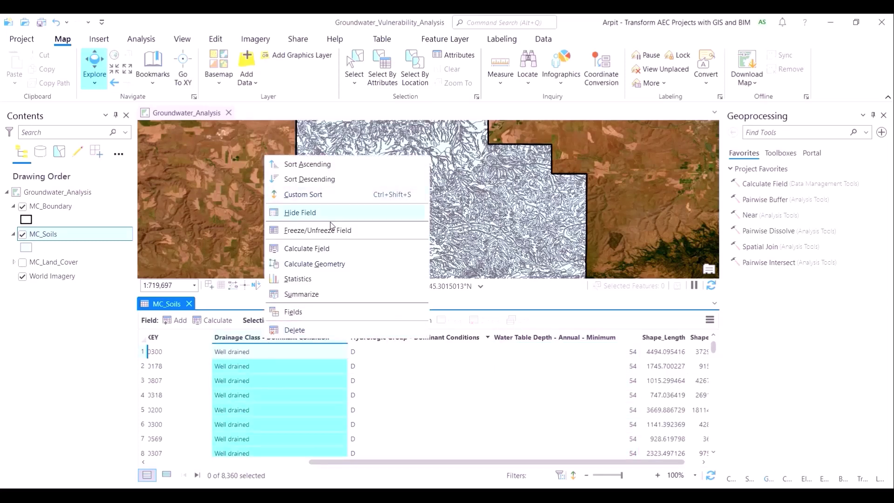
pyautogui.click(336, 282)
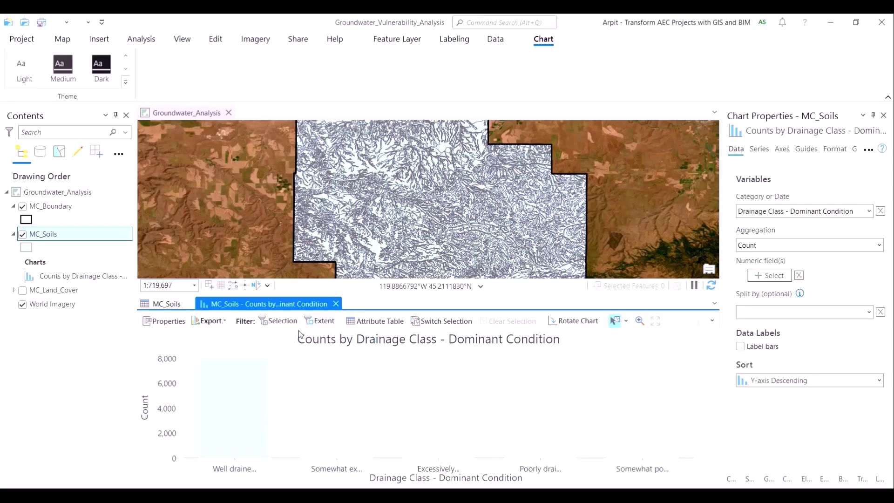
pyautogui.click(336, 304)
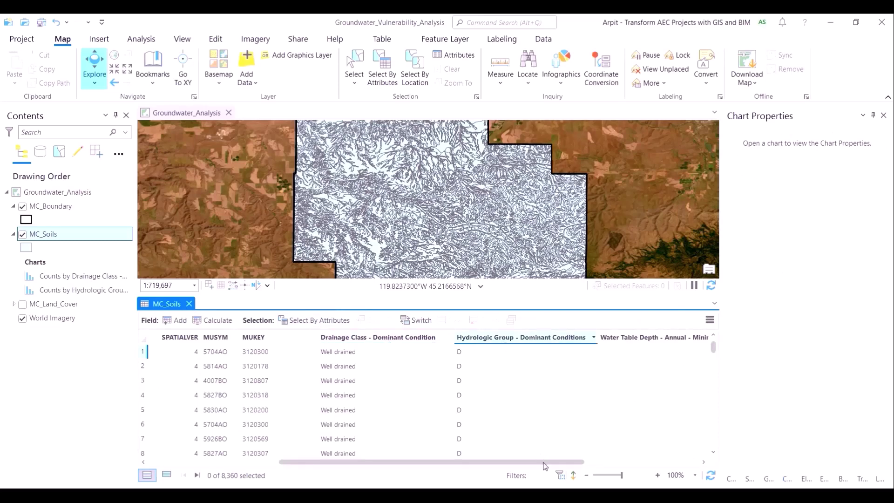
# - Chart the statistics of the MC_Soils field Water Table Depth - Annual - Minimum, review the distribution and close the chart
pyautogui.moveTo(545, 466); pyautogui.dragTo(613, 464)
pyautogui.click(585, 338)
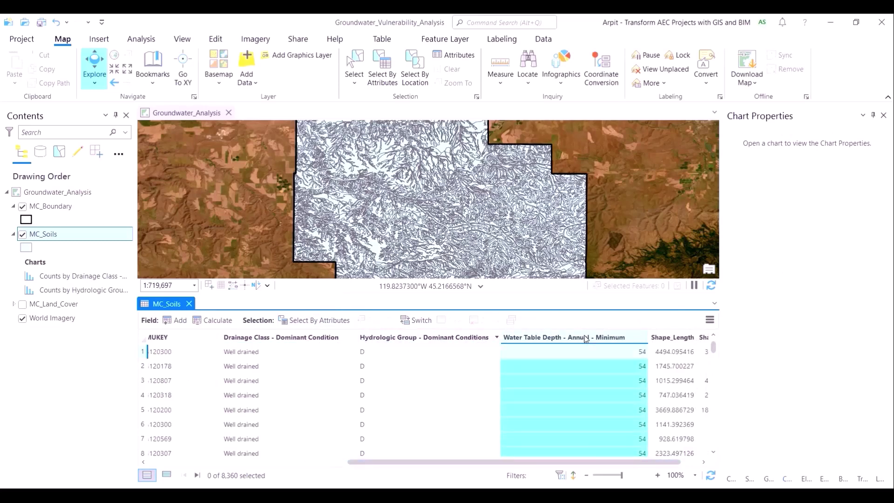
pyautogui.rightClick(585, 338)
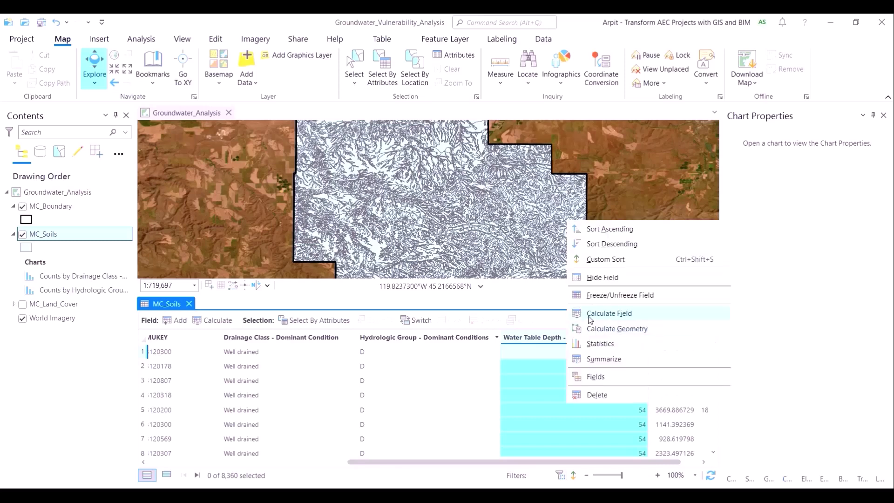
pyautogui.click(597, 345)
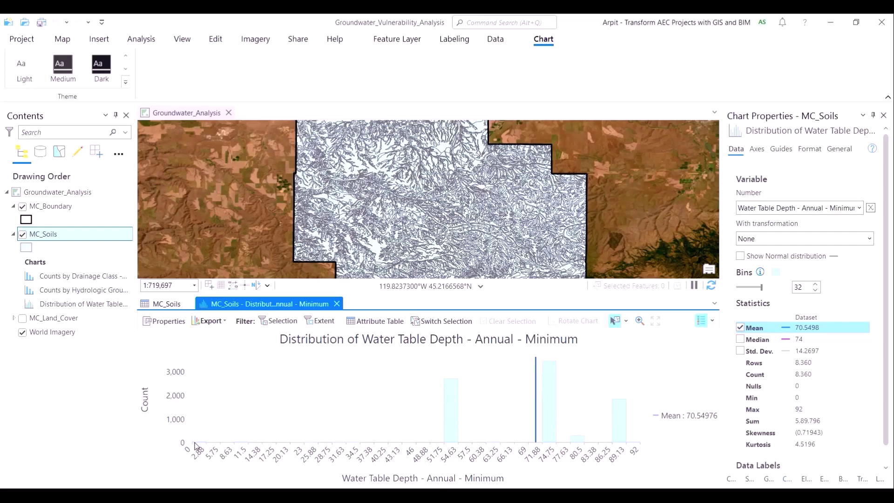
pyautogui.click(336, 304)
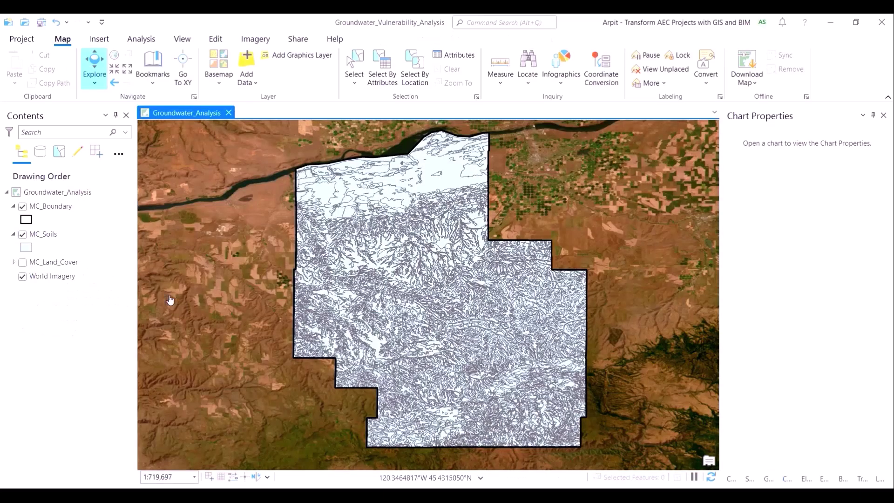
# - Turn on the MC_Land_Cover layer and hide MC_Soils
pyautogui.click(23, 262)
pyautogui.click(22, 236)
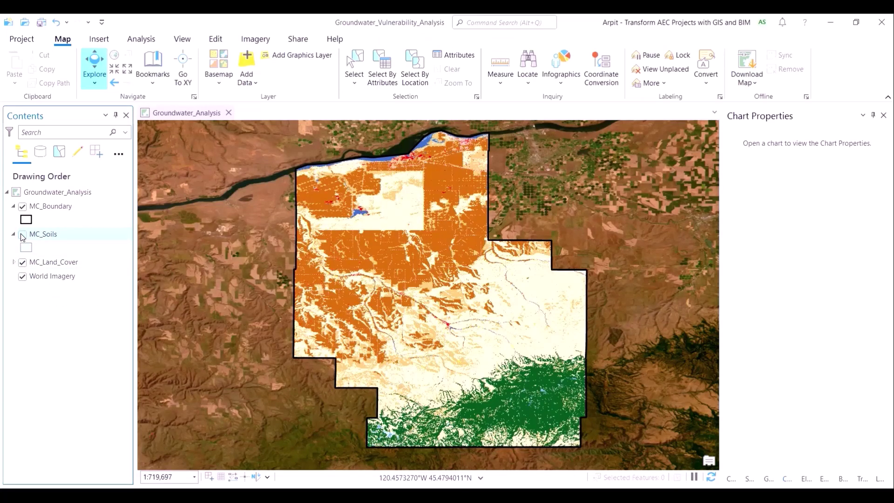
pyautogui.rightClick(48, 261)
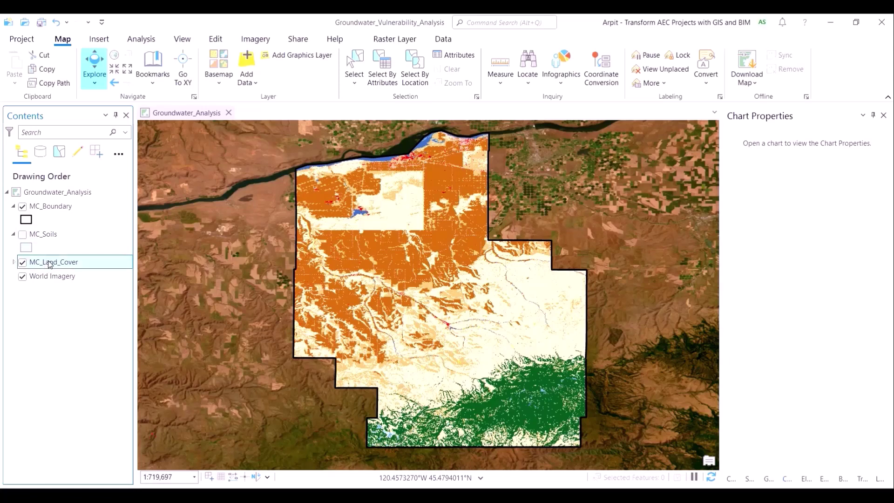
pyautogui.click(96, 158)
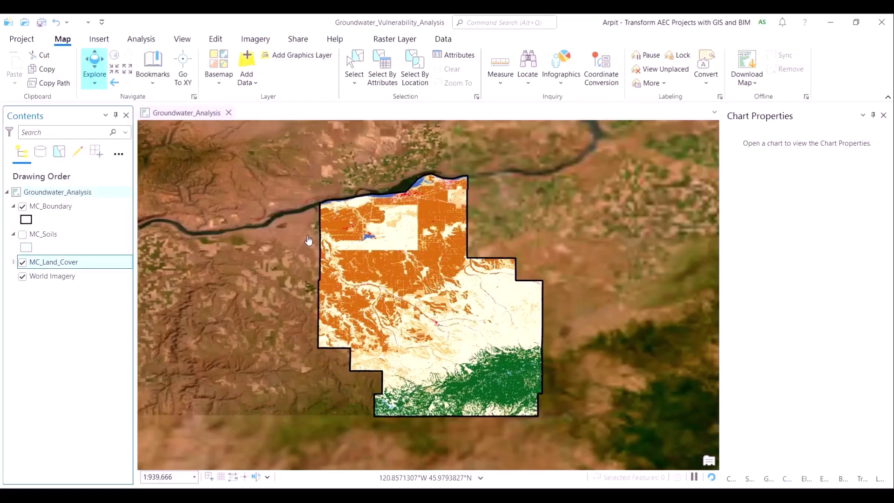
# - Expand the MC_Land_Cover legend, make room for its full class names, and compare the land cover with the imagery underneath
pyautogui.scroll(2, 480, 301)
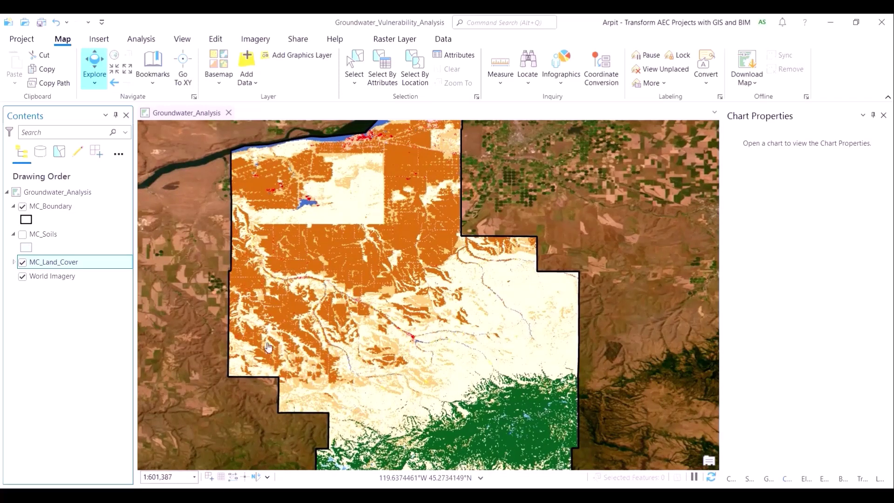
pyautogui.click(13, 262)
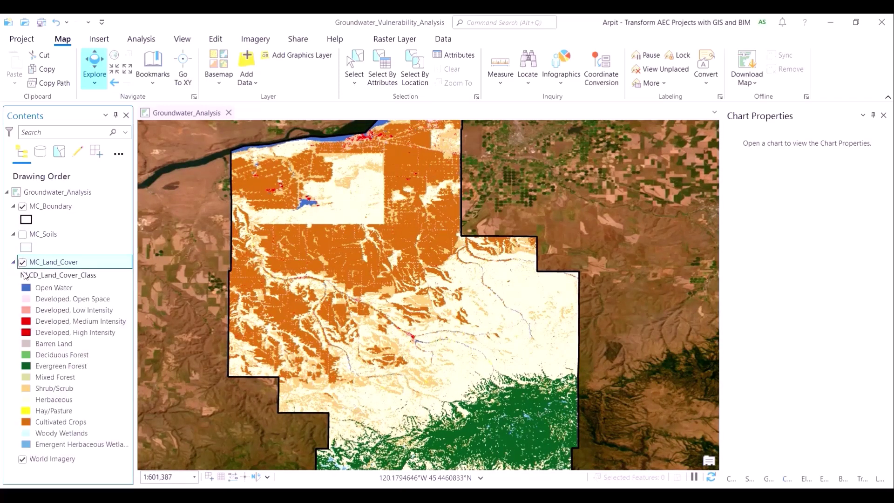
pyautogui.moveTo(136, 298); pyautogui.dragTo(157, 303)
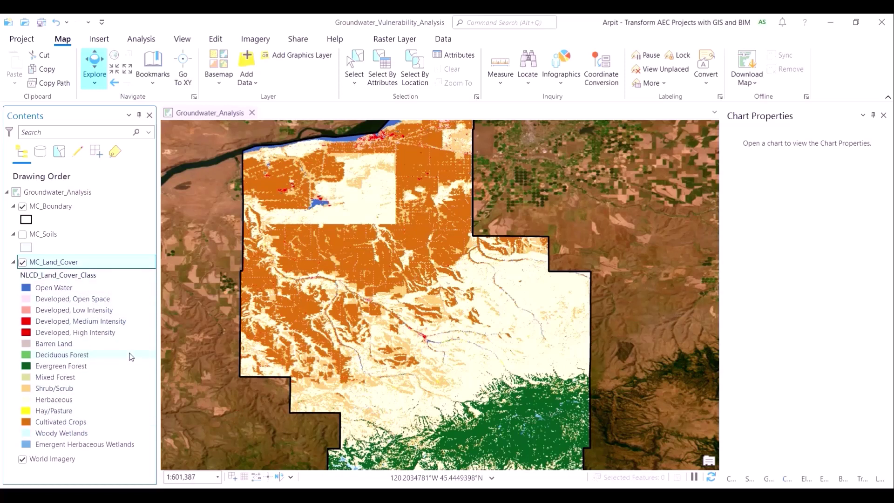
pyautogui.moveTo(510, 435); pyautogui.dragTo(512, 402)
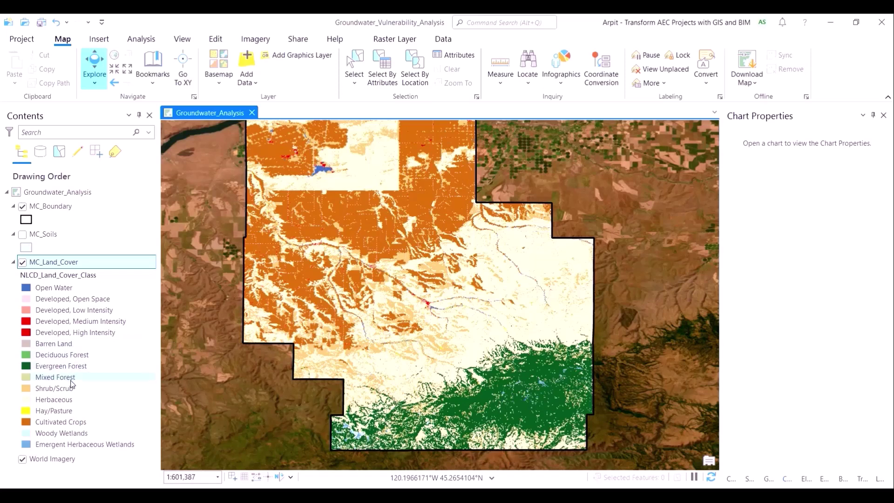
pyautogui.moveTo(389, 276); pyautogui.dragTo(389, 303)
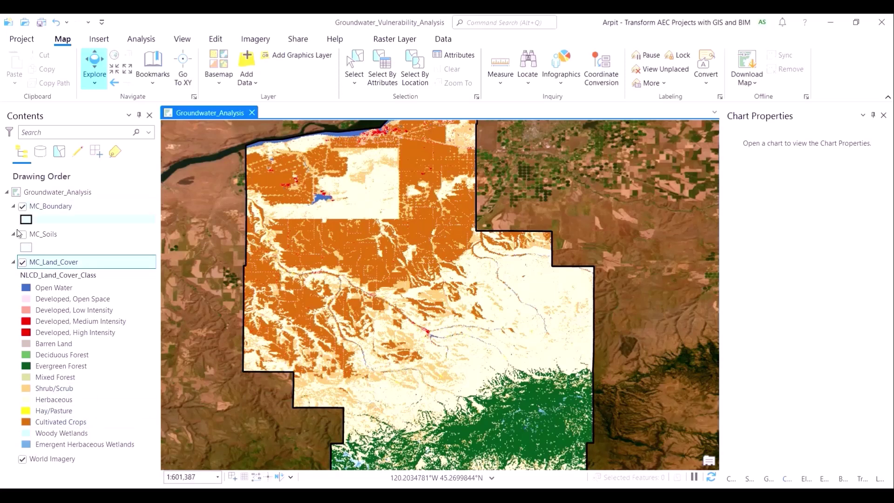
pyautogui.click(22, 263)
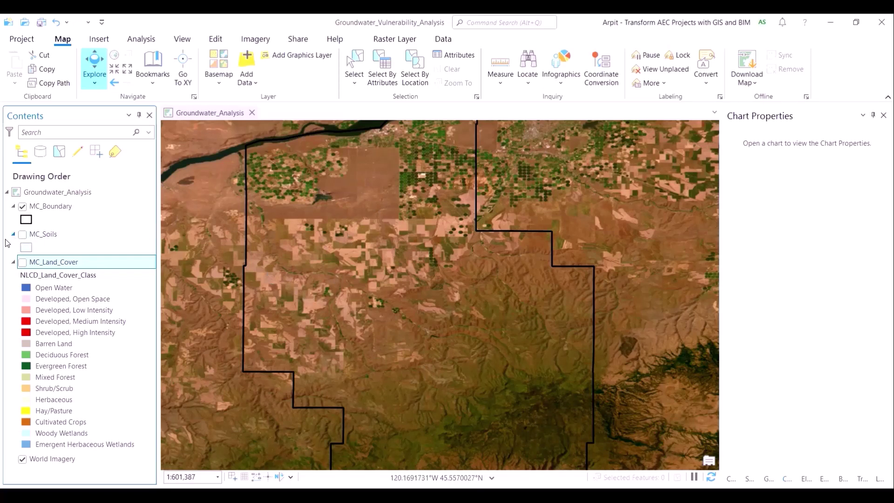
pyautogui.click(22, 263)
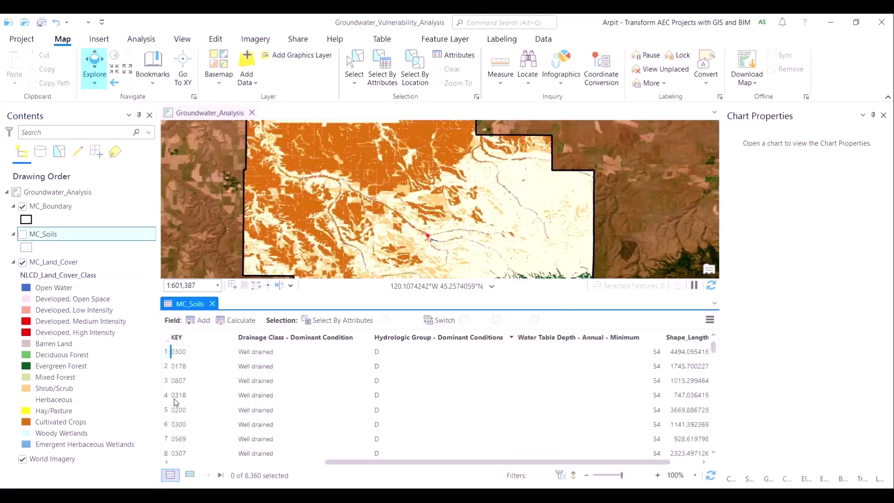
# - Open the coordinate system settings in the Groundwater_Analysis map's properties
pyautogui.rightClick(44, 192)
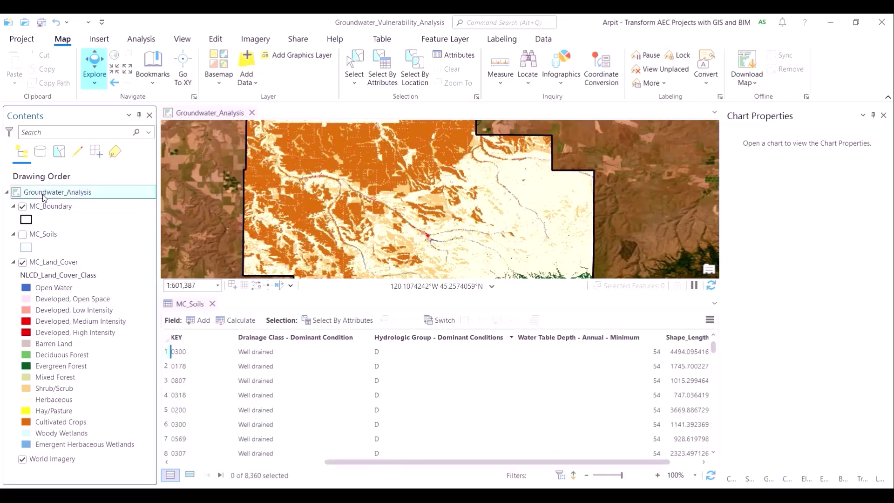
pyautogui.click(123, 464)
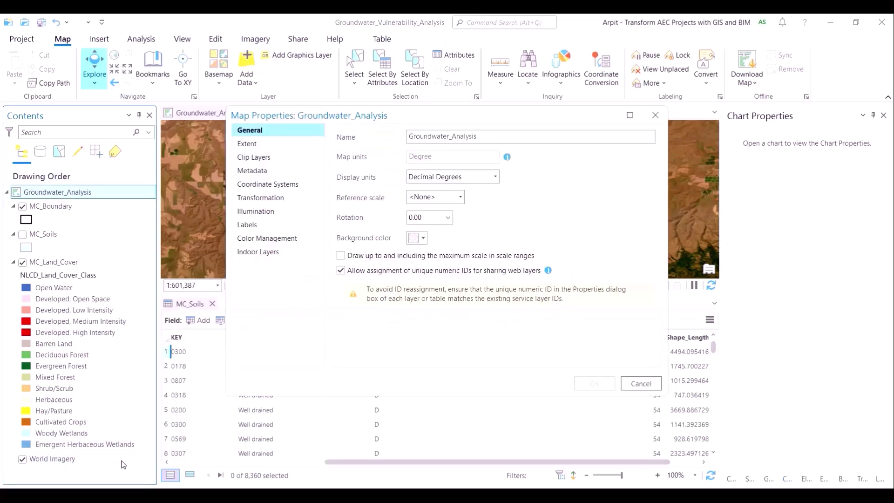
pyautogui.click(281, 186)
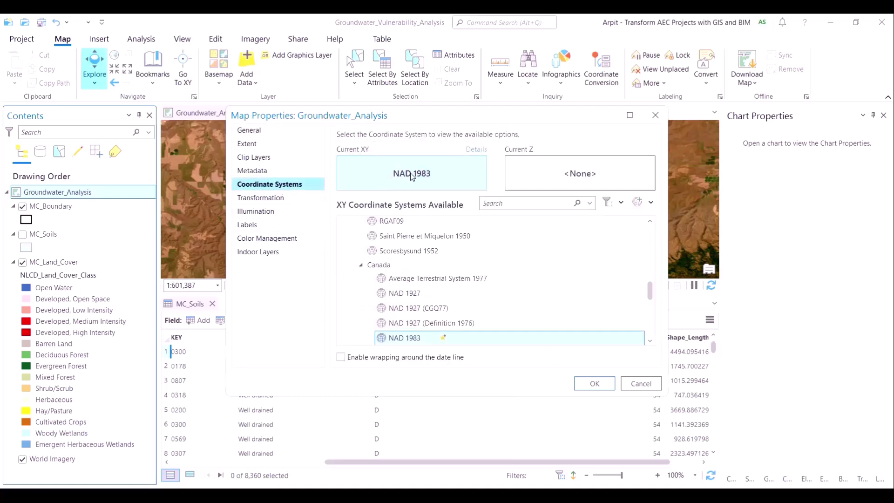
# - Set the map's XY coordinate system to NAD 1983 StatePlane Oregon North FIPS 3601 (US Feet) and close the MC_Soils attribute table
pyautogui.click(519, 208)
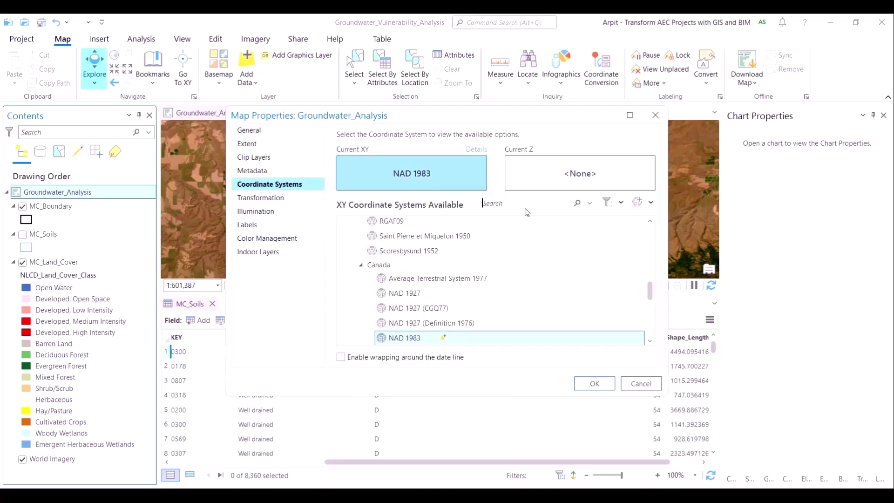
pyautogui.write('NAD 1983 StatePlane')
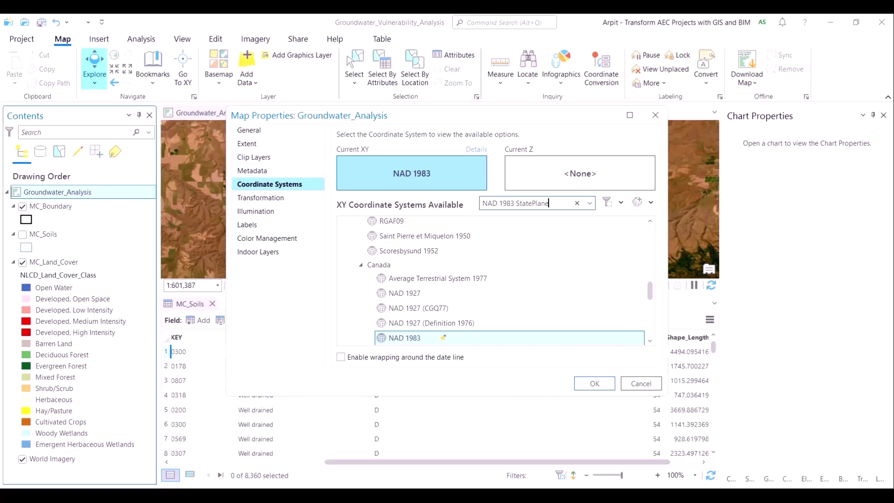
pyautogui.write('gon North')
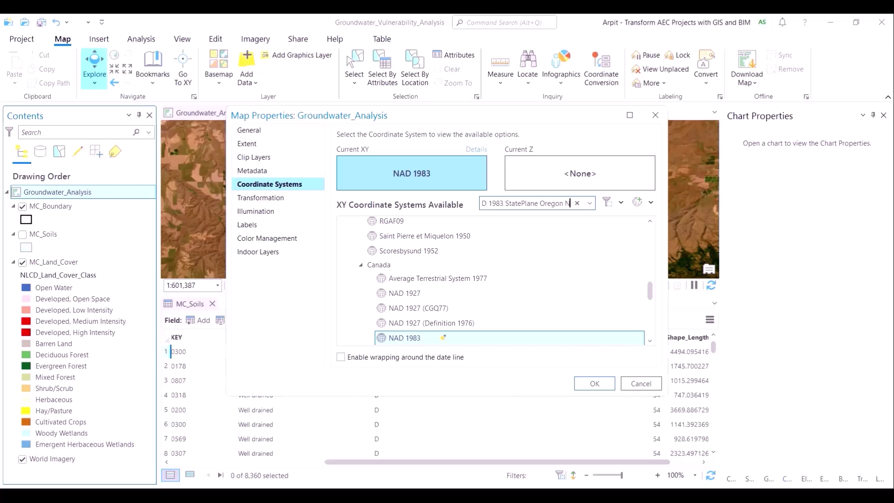
pyautogui.click(343, 269)
pyautogui.click(351, 282)
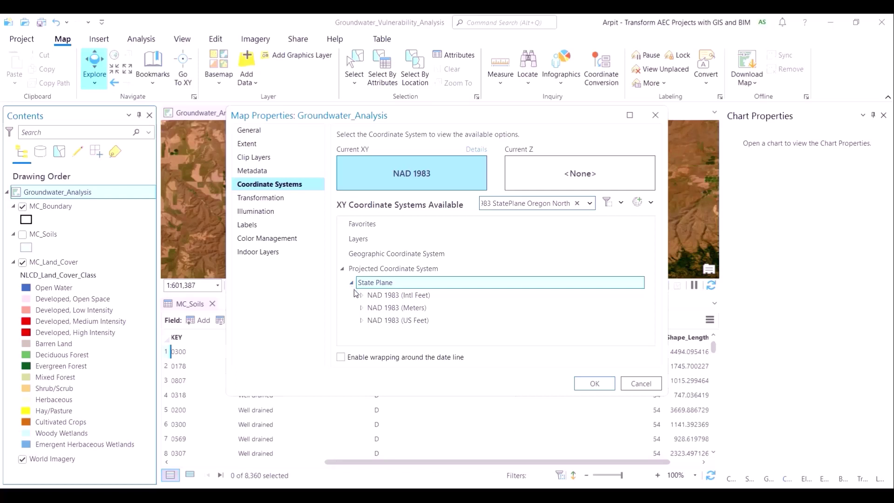
pyautogui.click(361, 320)
pyautogui.click(387, 337)
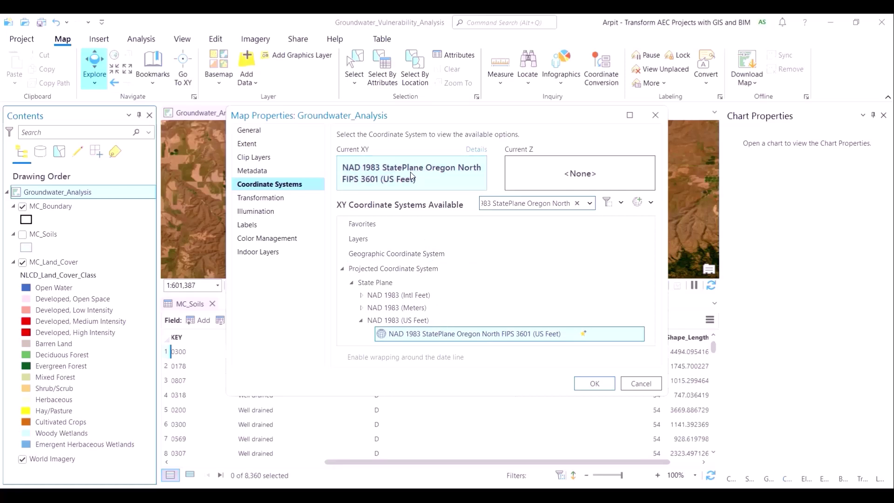
pyautogui.click(595, 383)
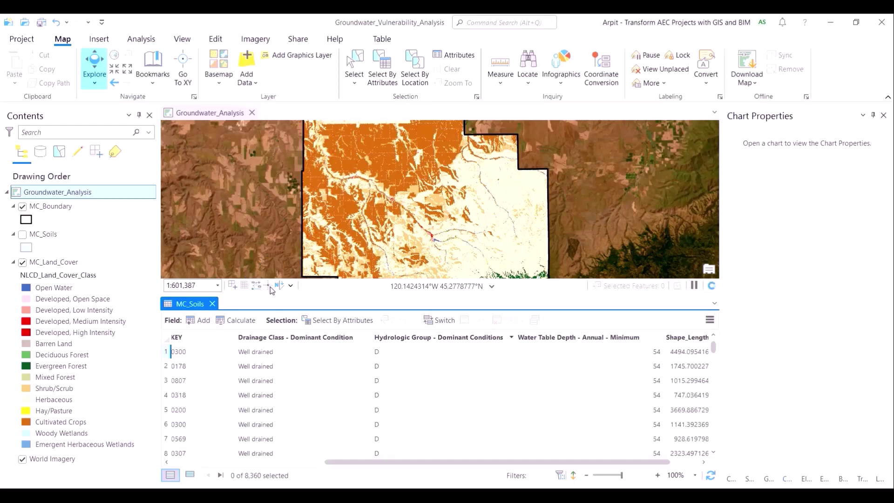
pyautogui.click(213, 303)
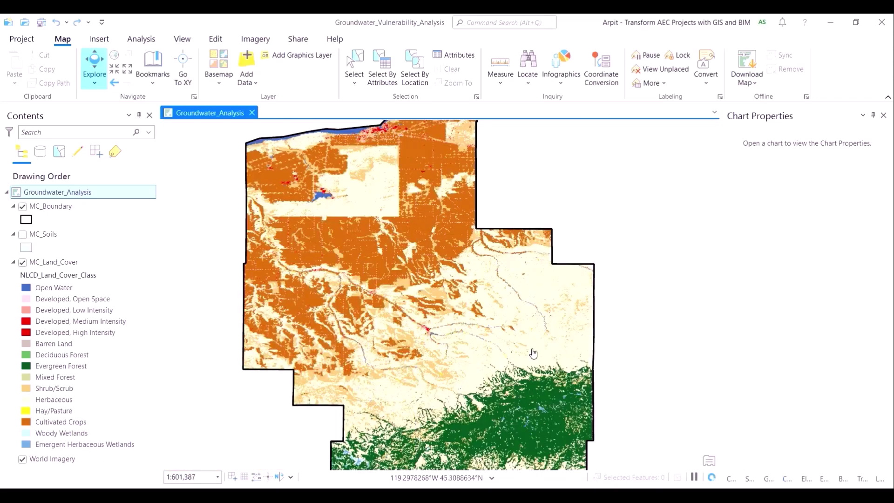
pyautogui.scroll(-2, 546, 388)
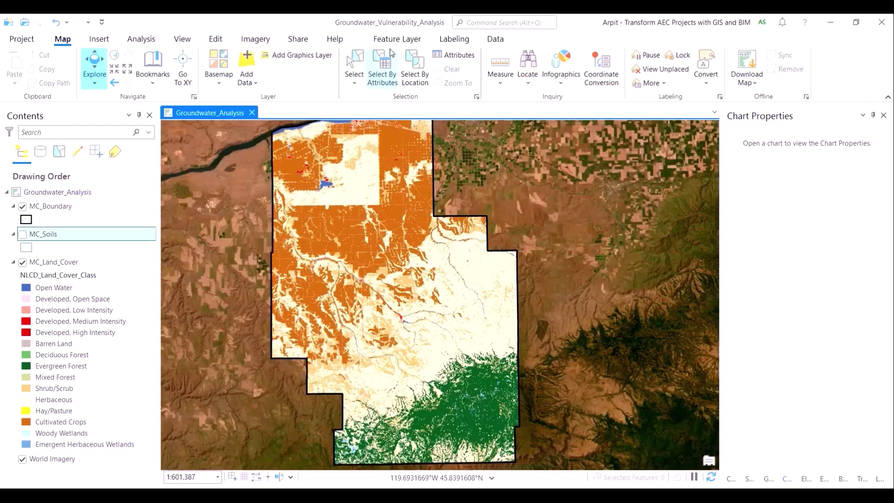
# - In the geoprocessing environments, set the output coordinate system to that of the current map, Groundwater_Analysis
pyautogui.click(141, 39)
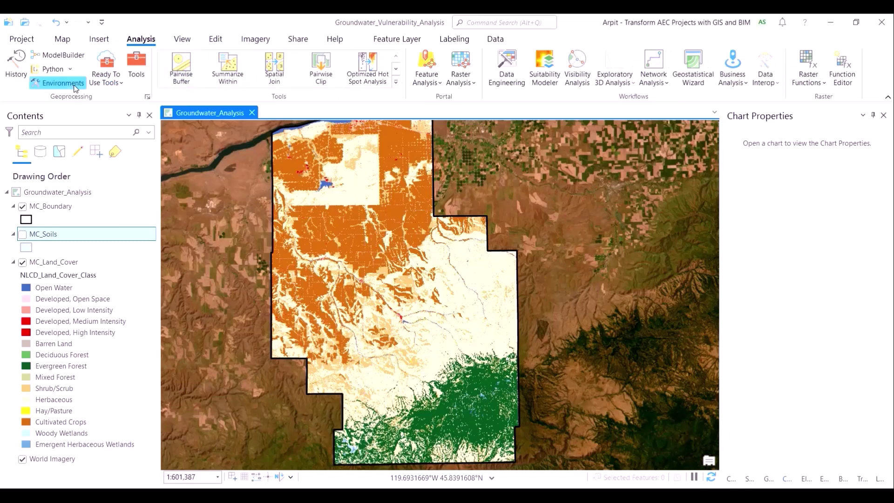
pyautogui.click(60, 83)
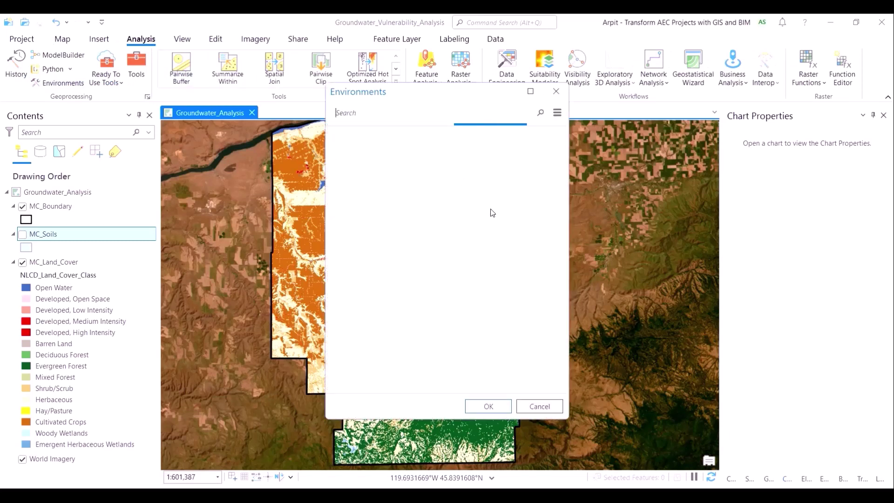
pyautogui.moveTo(570, 177); pyautogui.dragTo(669, 197)
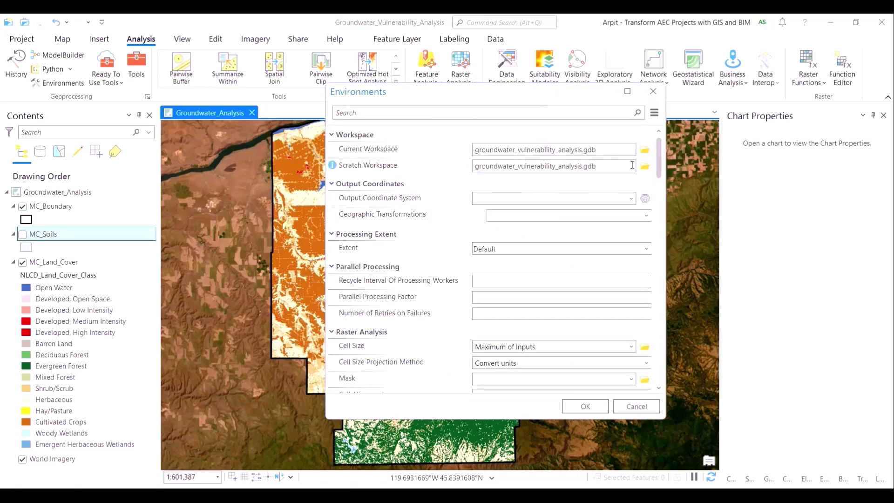
pyautogui.scroll(-1, 659, 174)
pyautogui.scroll(1, 659, 175)
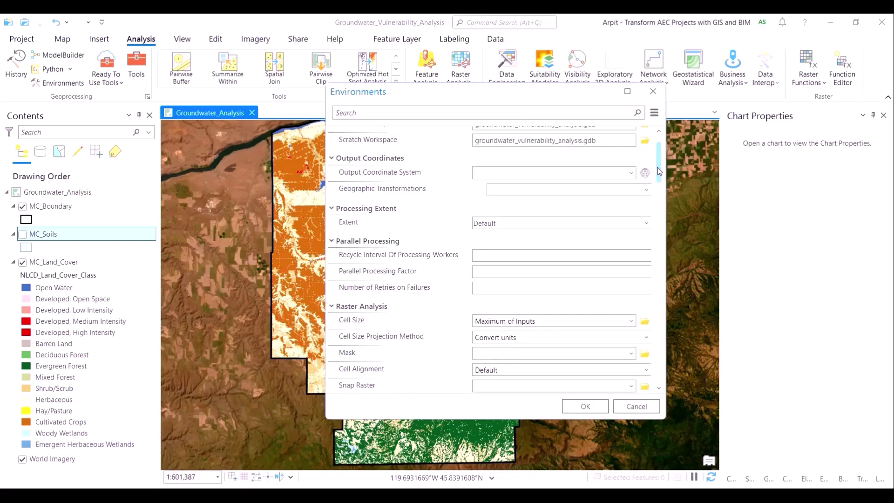
pyautogui.click(631, 173)
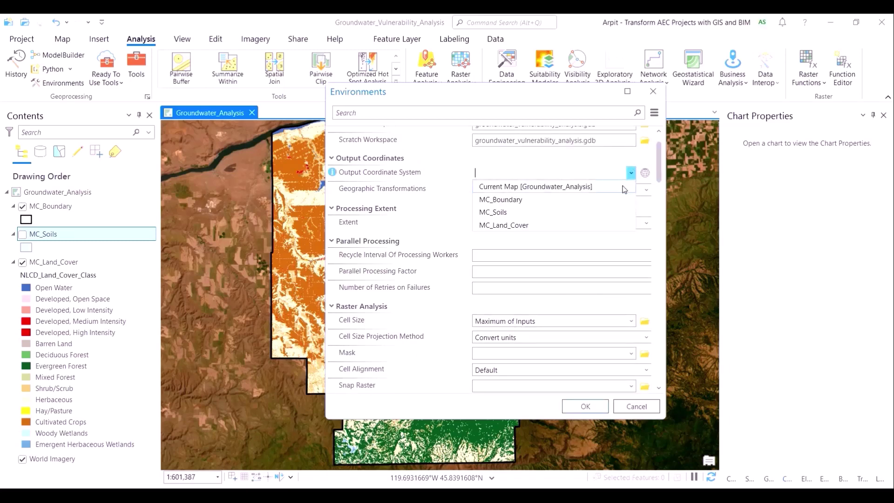
pyautogui.click(623, 186)
# - Set the processing extent to match MC_Boundary and the raster cell size to match MC_Land_Cover, and apply the environment settings
pyautogui.click(647, 223)
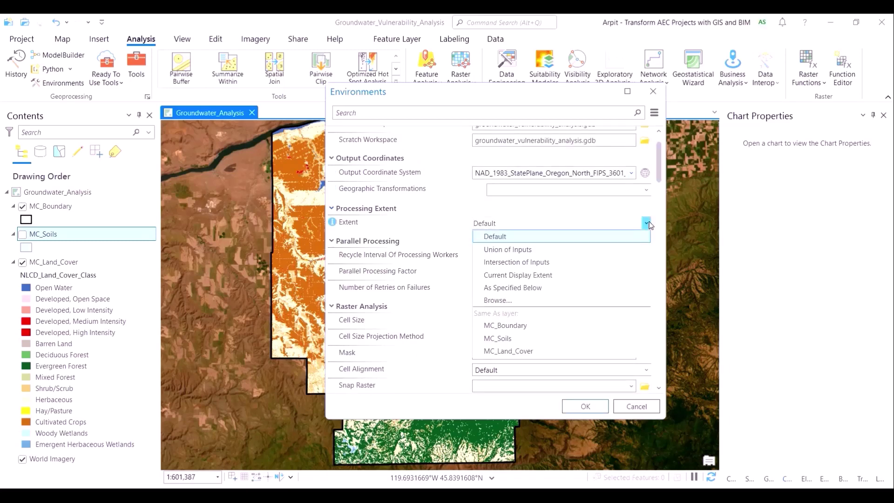
pyautogui.click(577, 326)
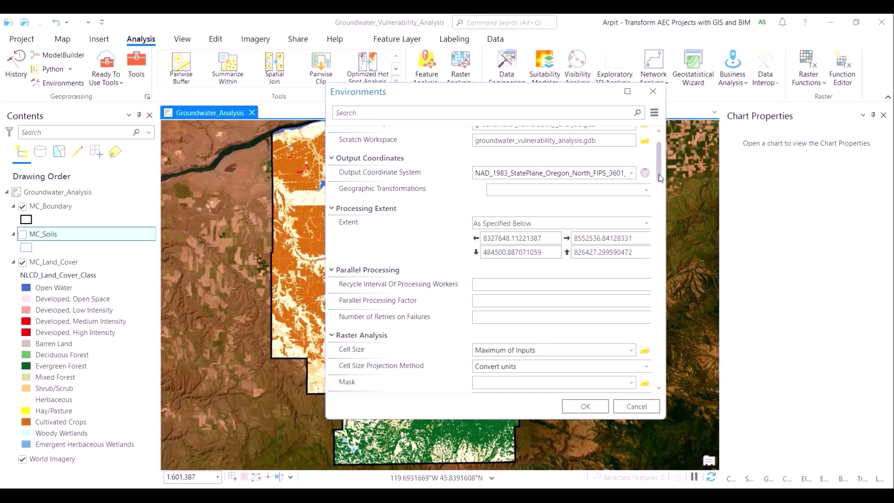
pyautogui.click(632, 350)
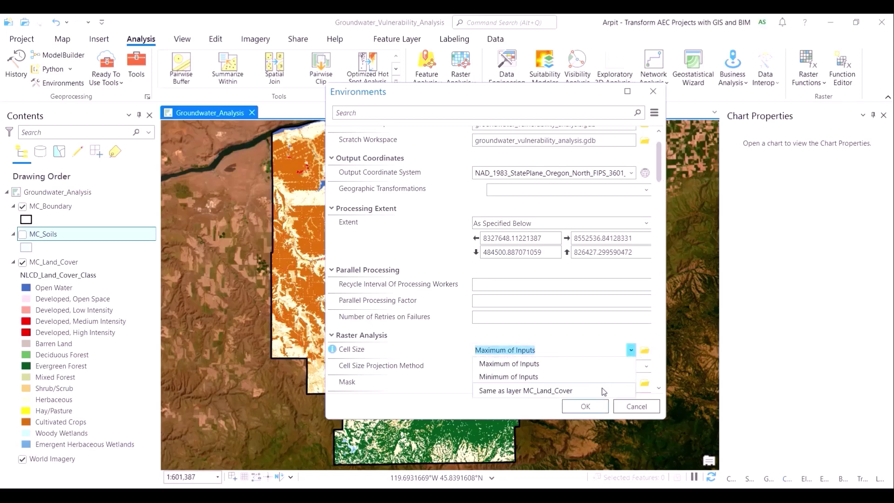
pyautogui.click(602, 391)
pyautogui.click(600, 406)
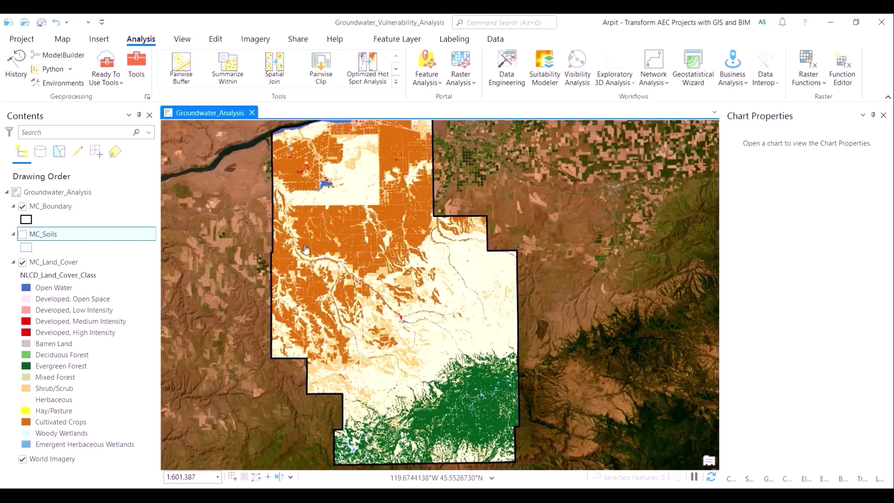
# - Search the geoprocessing tools for "polygon to raster", open Polygon to Raster and check its environment settings
pyautogui.click(768, 478)
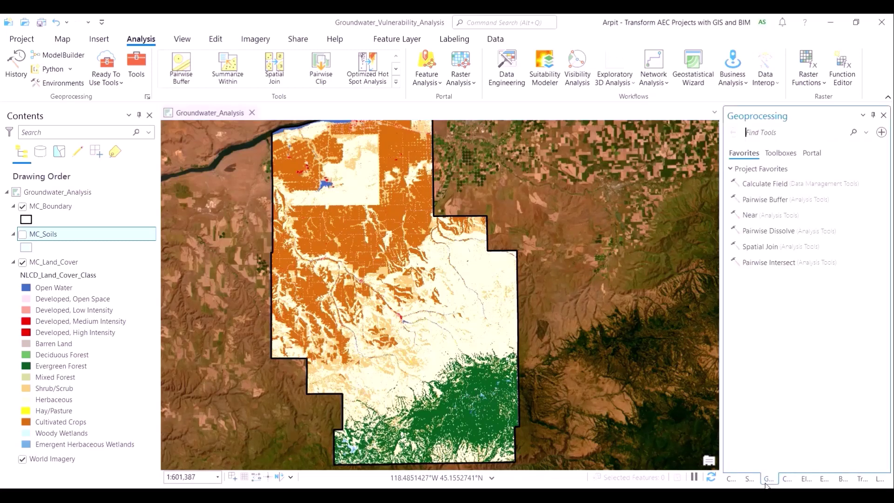
pyautogui.write('pol')
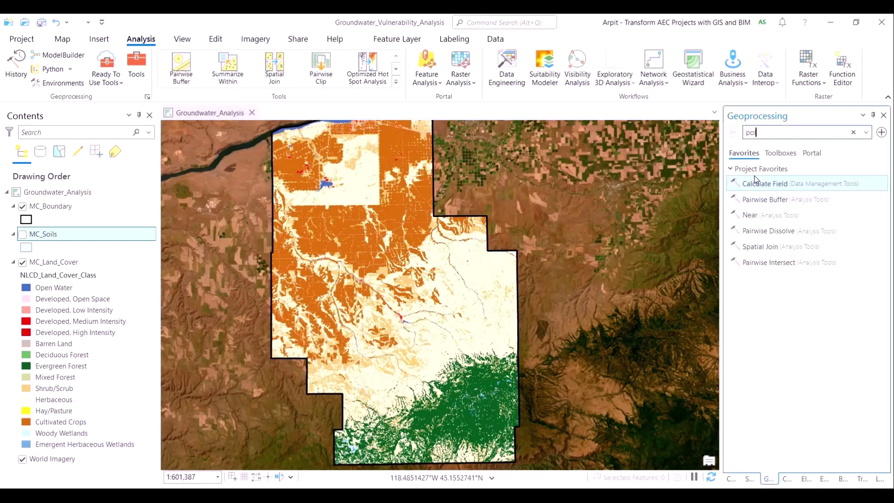
pyautogui.write('ygon to raster')
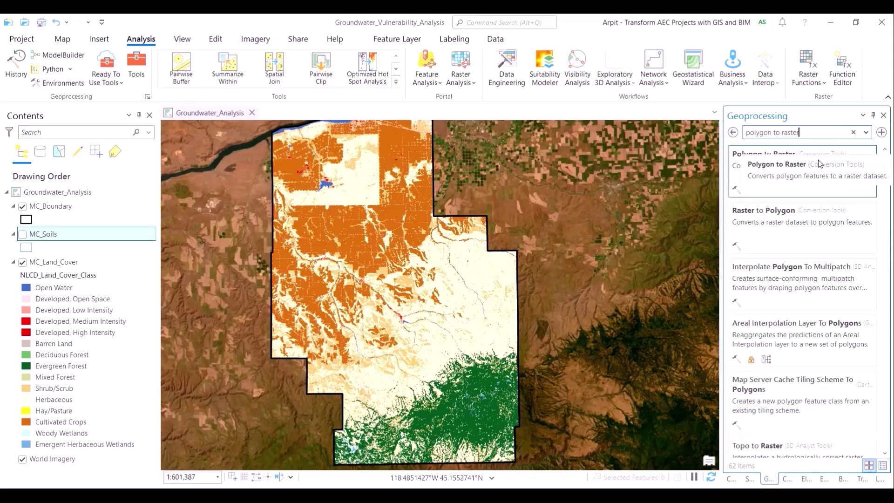
pyautogui.click(734, 167)
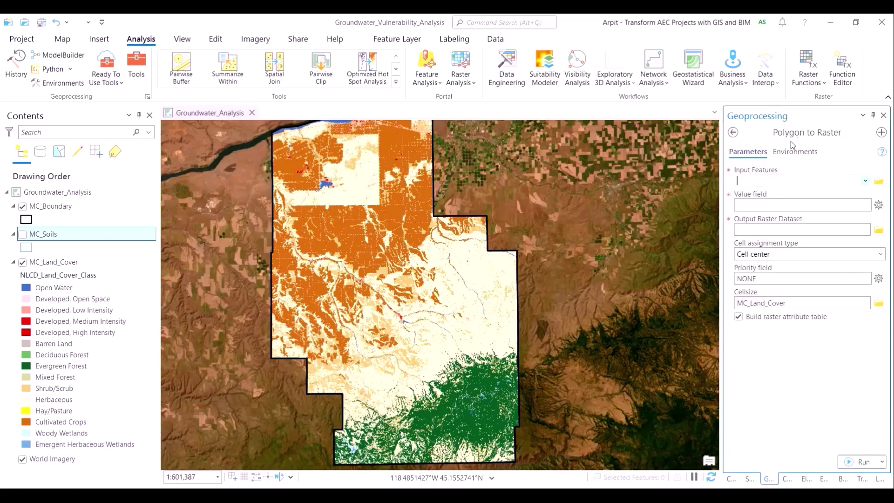
pyautogui.click(786, 153)
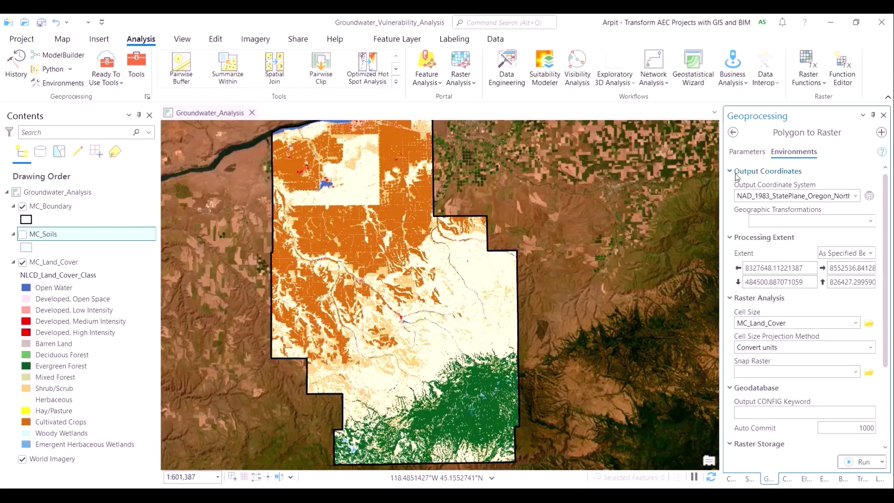
# - Convert MC_Soils to a raster named Drainage_Conditions, using Drainage Class - Dominant Condition as the value field
pyautogui.click(750, 154)
pyautogui.click(866, 181)
pyautogui.click(854, 207)
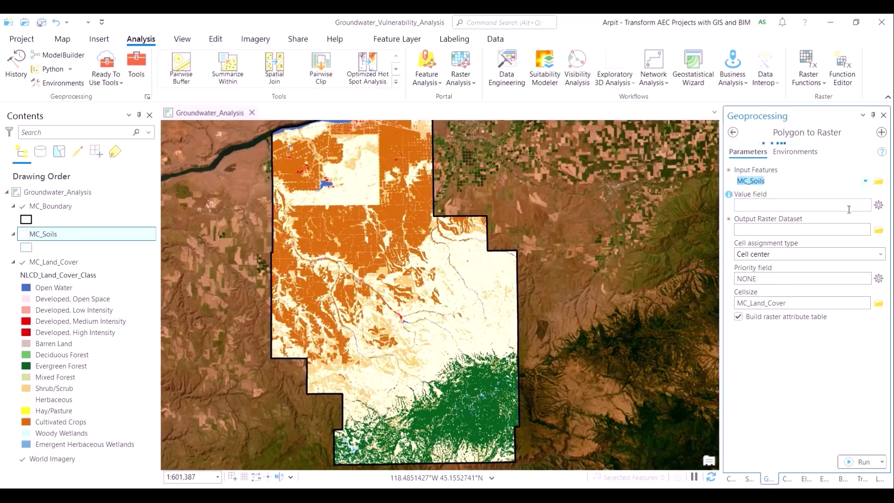
pyautogui.click(867, 206)
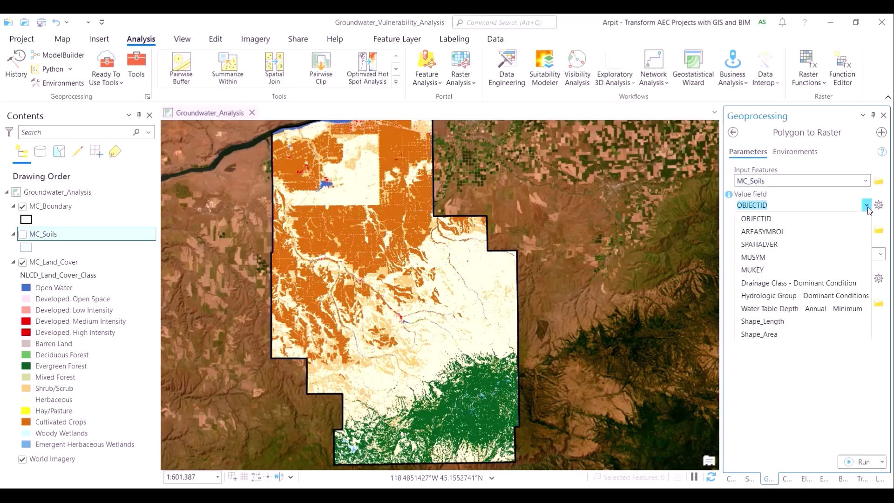
pyautogui.click(832, 285)
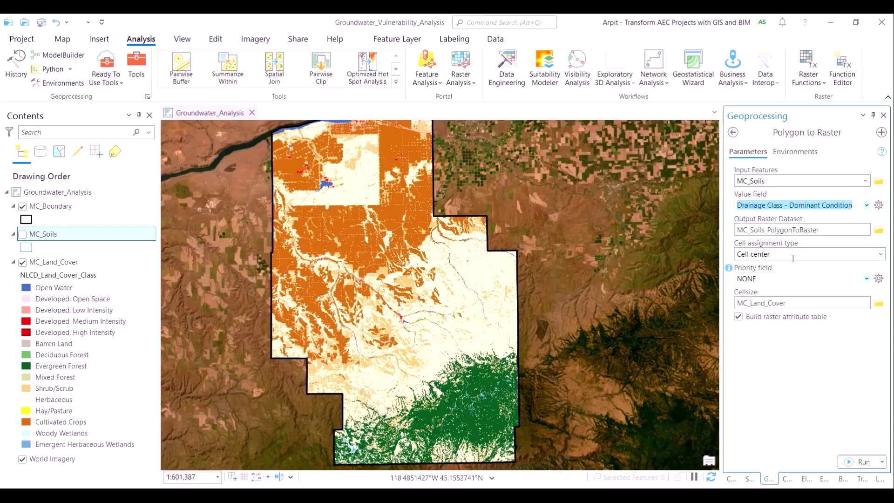
pyautogui.click(796, 230)
pyautogui.hotkey('ctrl', 'a')
pyautogui.write('Drainage_Conditions')
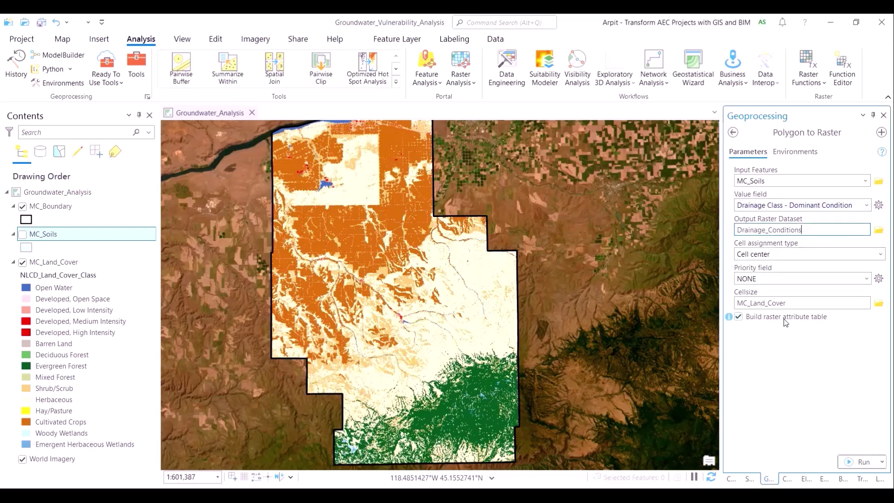
pyautogui.click(858, 461)
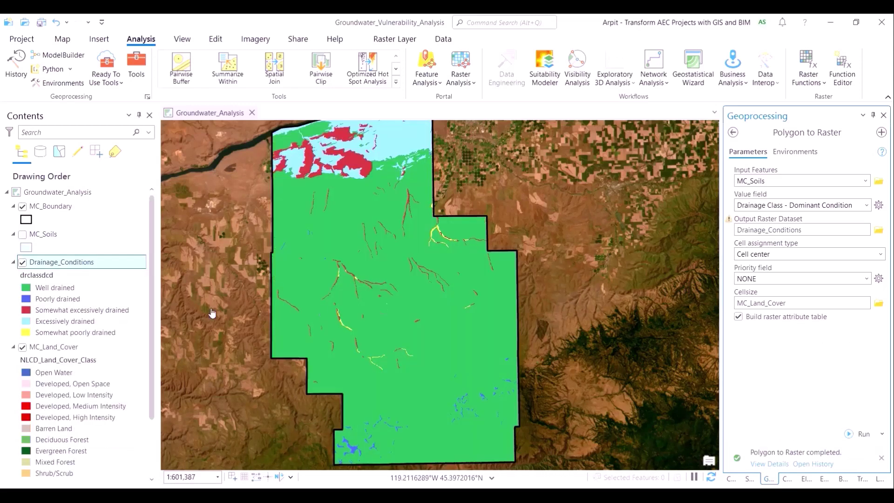
# - Hide the MC_Land_Cover layer and examine the drainage classes across the whole Drainage_Conditions raster
pyautogui.click(22, 348)
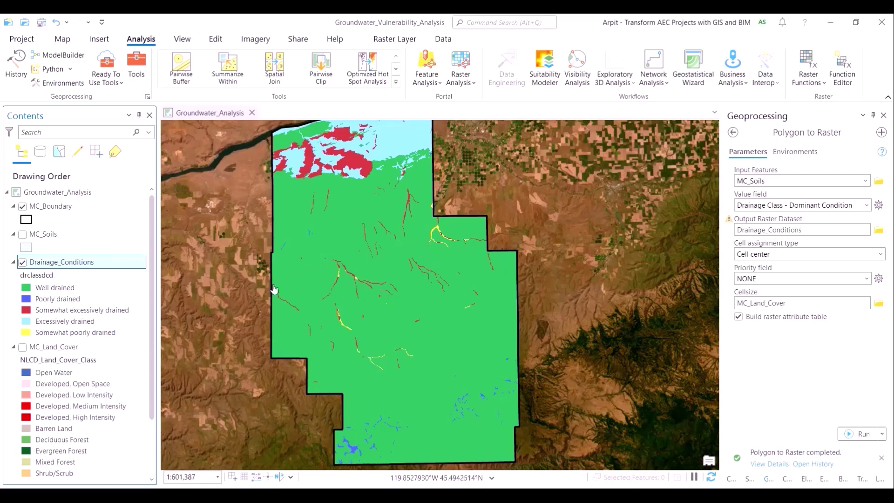
pyautogui.moveTo(385, 187); pyautogui.dragTo(396, 246)
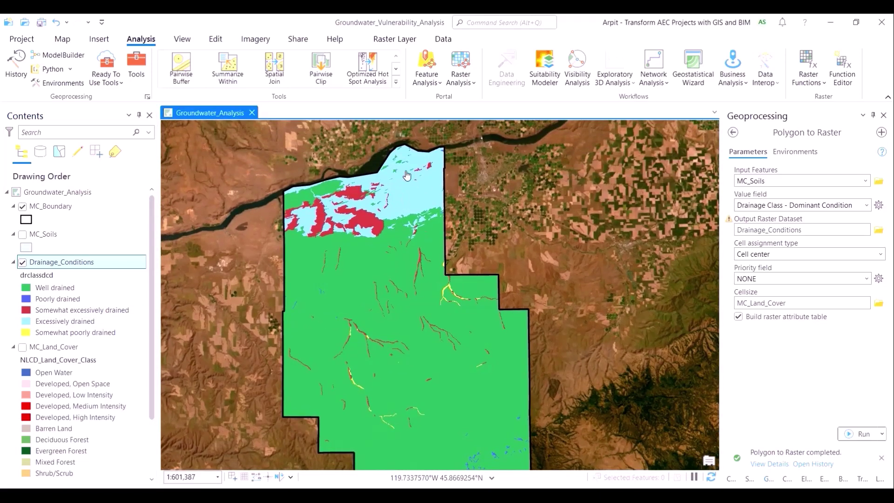
pyautogui.moveTo(447, 390); pyautogui.dragTo(451, 325)
pyautogui.scroll(-2, 443, 321)
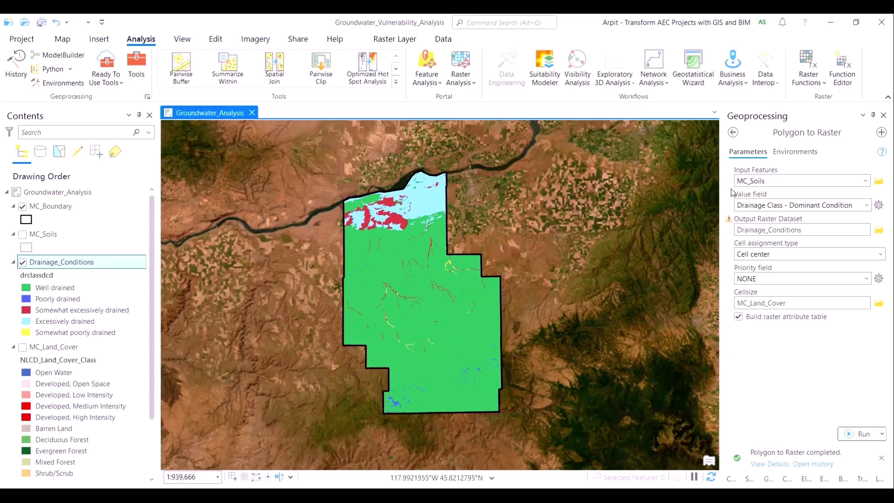
# - Convert MC_Soils to a second raster named Water_Table_Depth, using Water Table Depth - Annual - Minimum as the value field
pyautogui.click(865, 206)
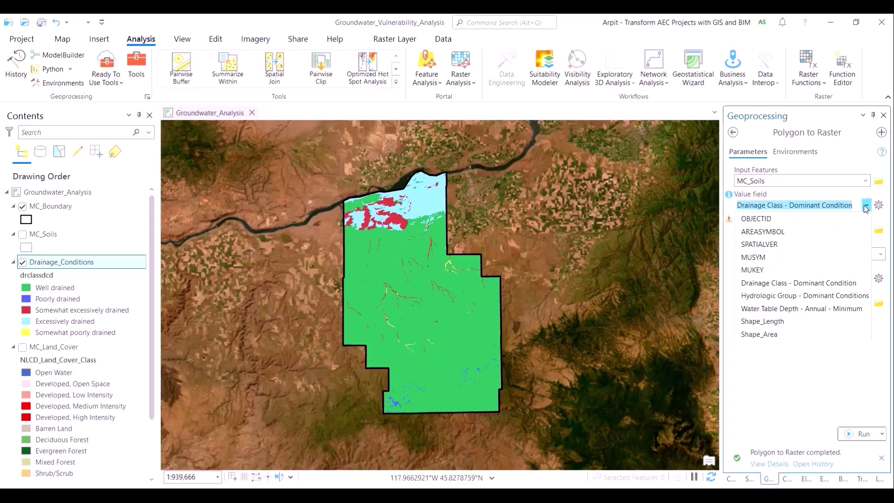
pyautogui.click(840, 309)
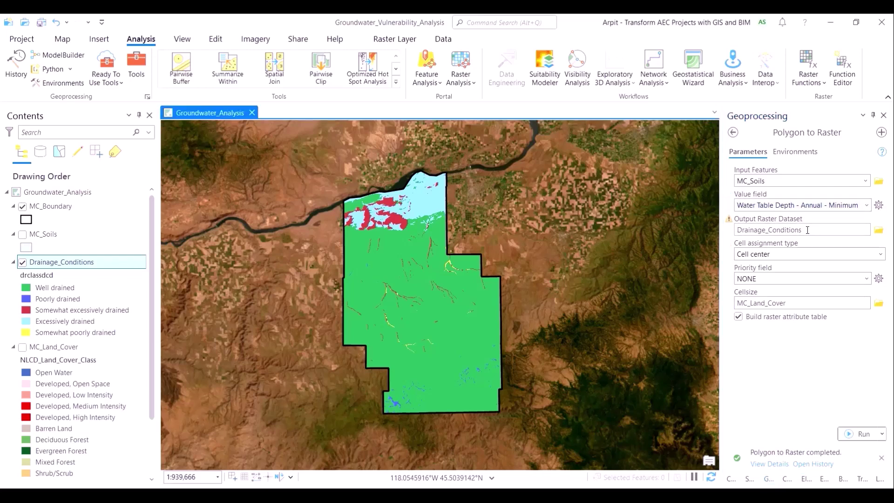
pyautogui.click(808, 230)
pyautogui.hotkey('ctrl', 'a')
pyautogui.write('Water_Table_Depth')
pyautogui.press('Tab')
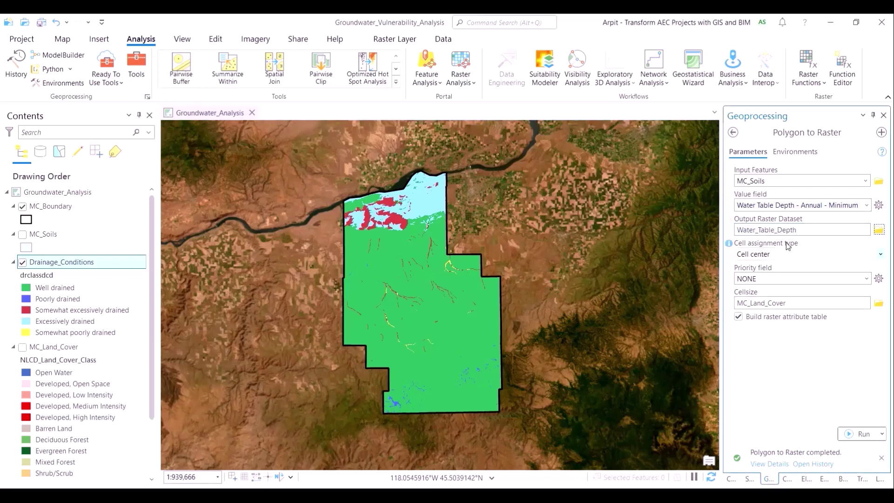
pyautogui.click(854, 439)
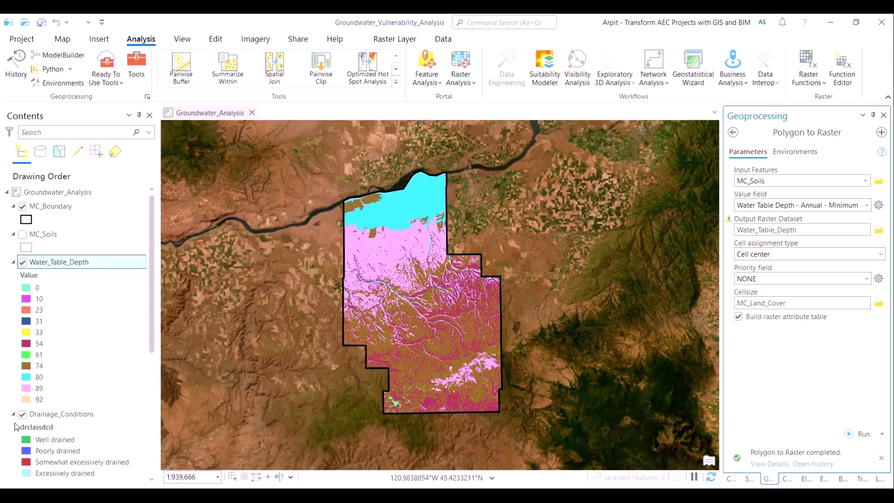
# - Collapse the legends of Drainage_Conditions and MC_Land_Cover and examine the Water_Table_Depth raster across the whole boundary
pyautogui.click(14, 415)
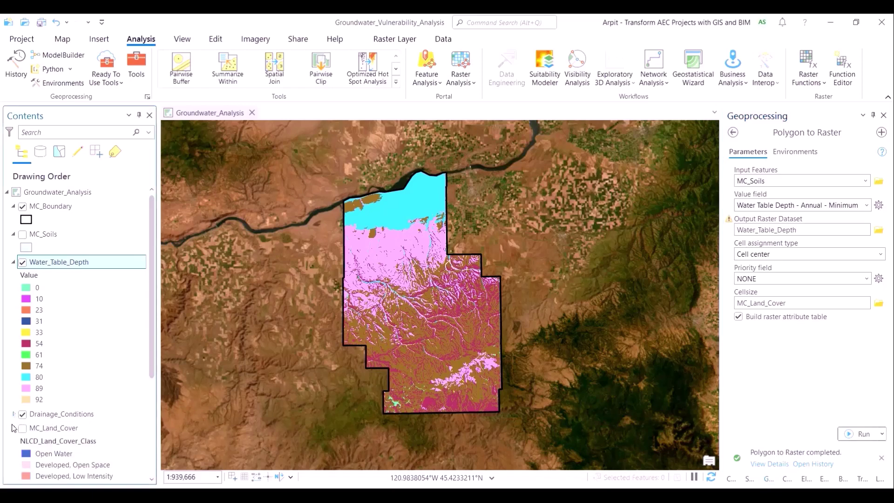
pyautogui.click(14, 427)
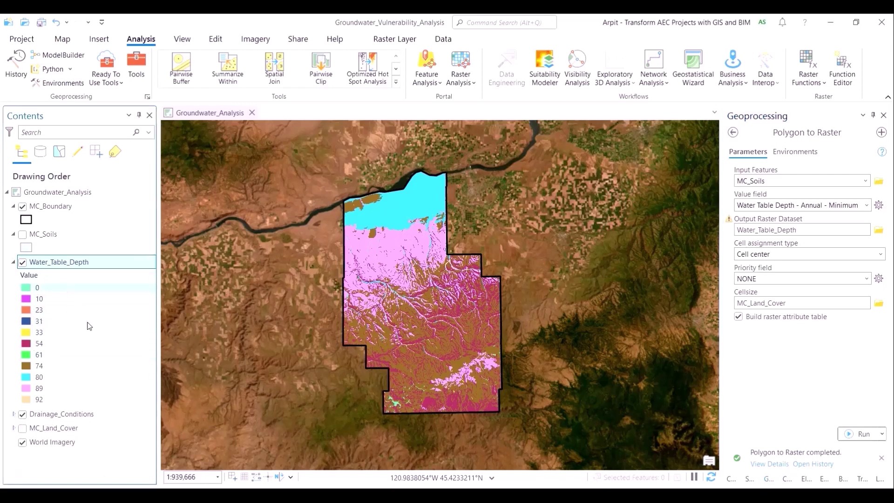
pyautogui.scroll(2, 465, 310)
pyautogui.moveTo(603, 388); pyautogui.dragTo(624, 391)
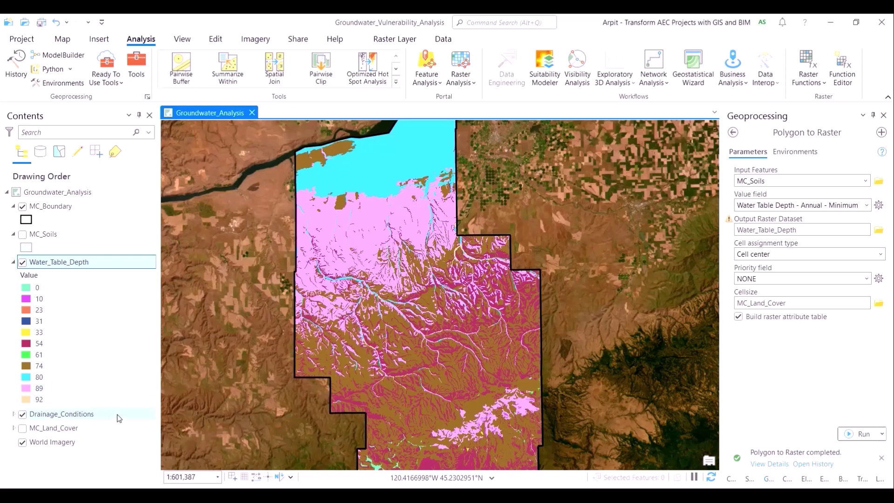
pyautogui.moveTo(417, 413); pyautogui.dragTo(411, 377)
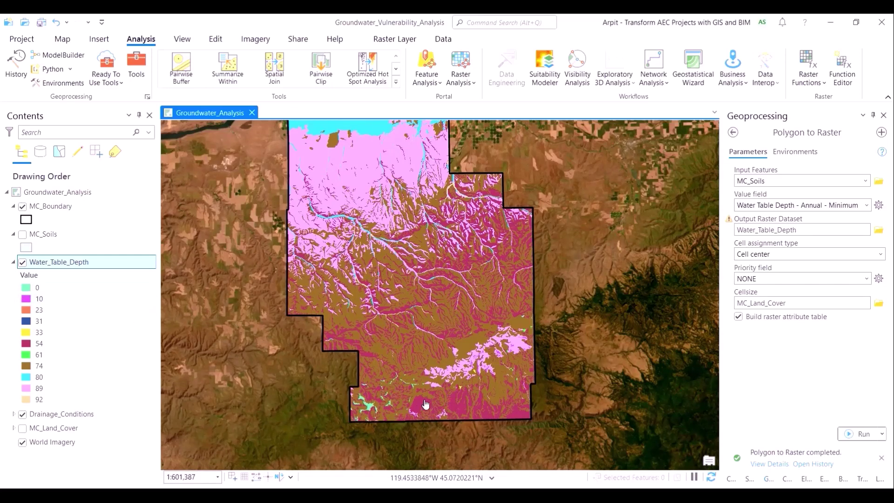
pyautogui.press('Up')
pyautogui.press('Up')
pyautogui.press('Up')
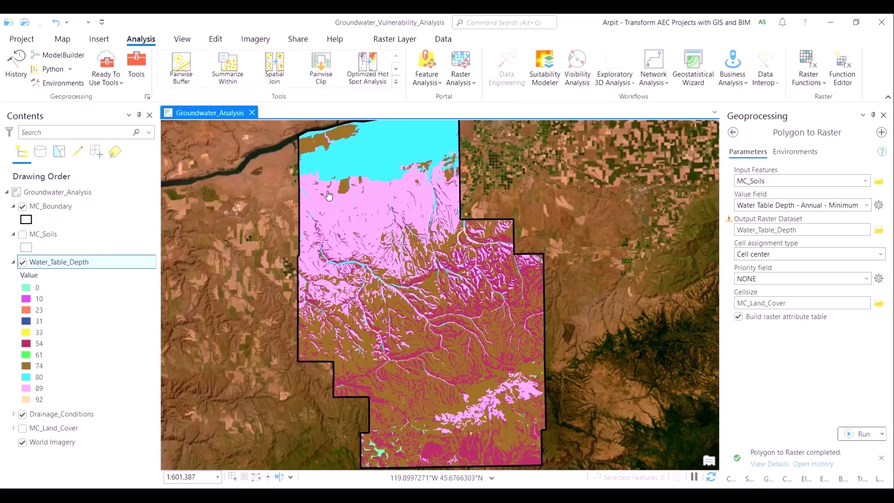
# - Create a suitability model named Vulnerability Analysis with Criteria as the model input type and a suitability scale of 1 to 5
pyautogui.click(548, 75)
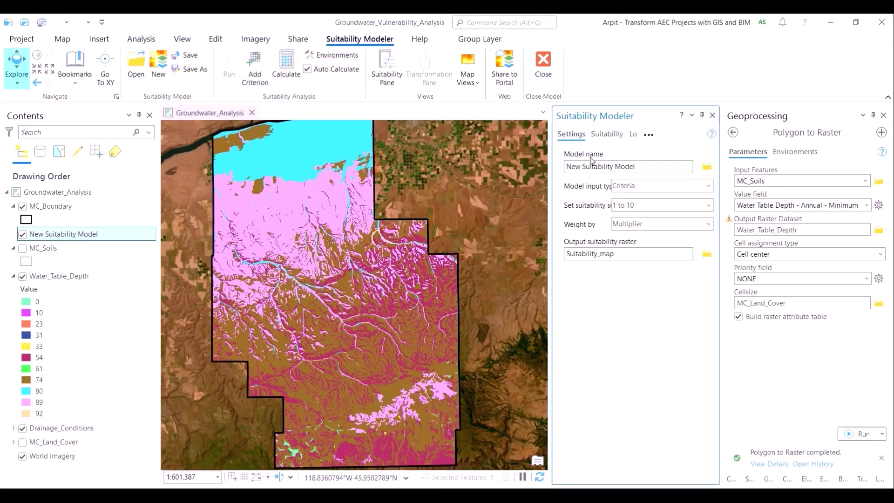
pyautogui.doubleClick(614, 166)
pyautogui.hotkey('ctrl', 'a')
pyautogui.write('Vulnerability Analysis')
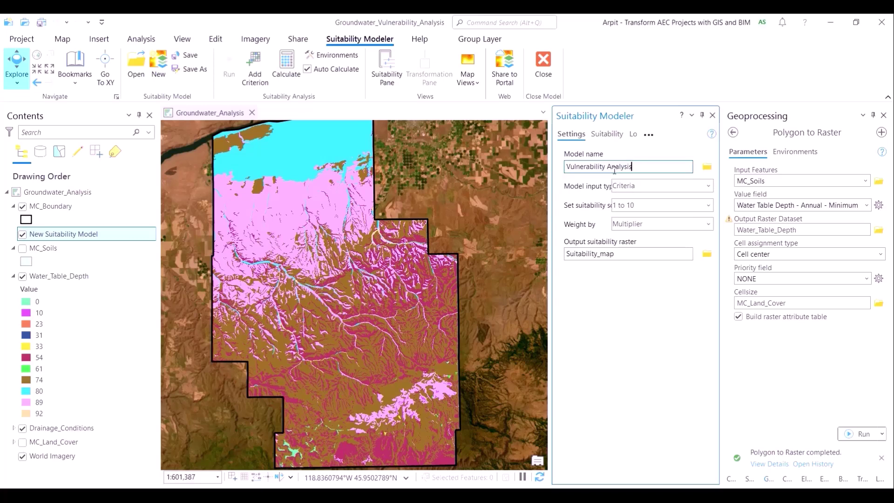
pyautogui.click(687, 189)
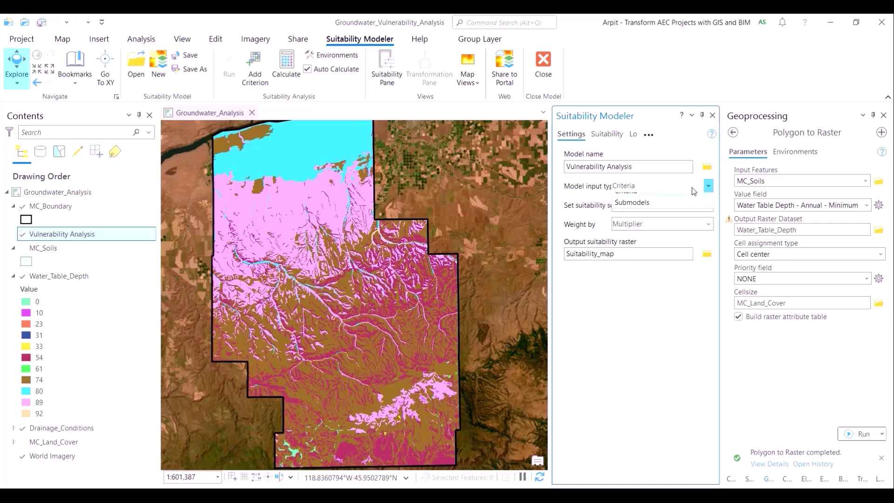
pyautogui.click(686, 201)
pyautogui.click(678, 207)
pyautogui.click(672, 239)
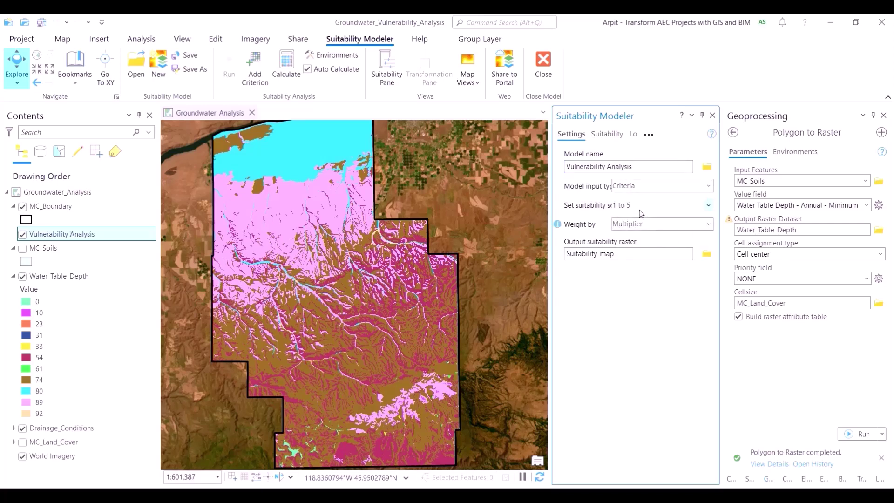
# - Dock the Suitability Modeler together with Geoprocessing, widen it slightly and weight the model by Multiplier
pyautogui.moveTo(625, 121); pyautogui.dragTo(789, 120)
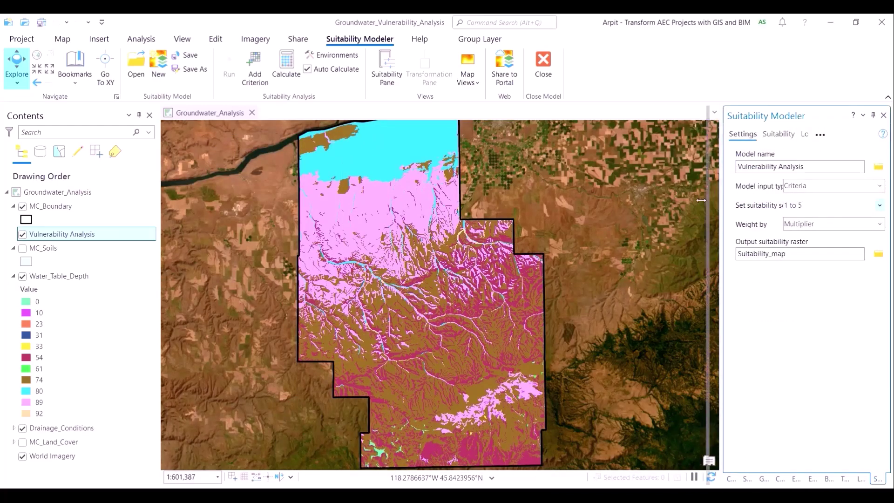
pyautogui.moveTo(701, 200); pyautogui.dragTo(687, 200)
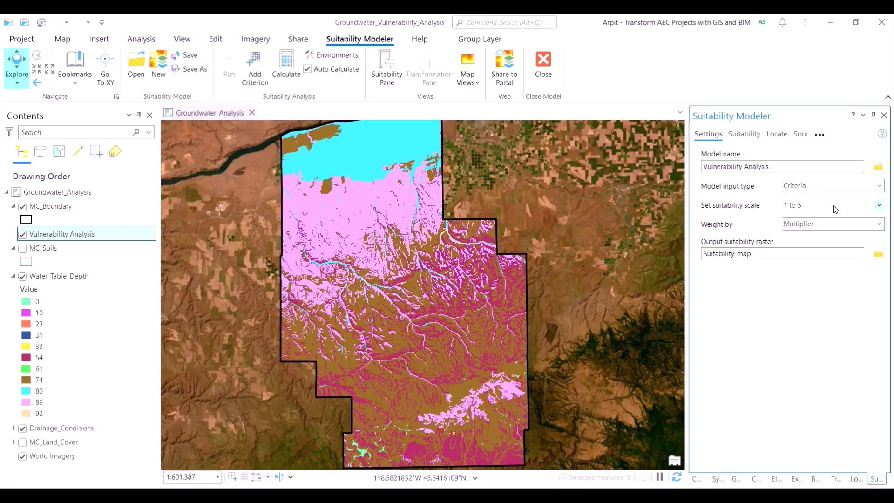
pyautogui.click(864, 223)
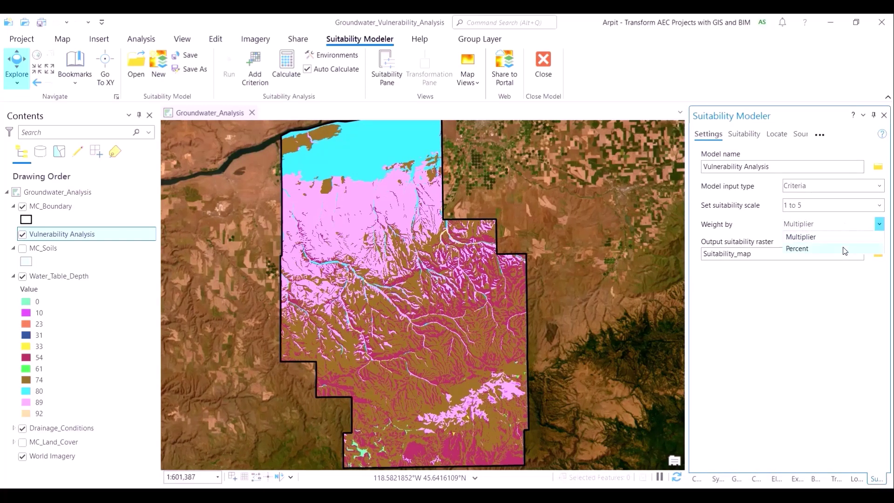
pyautogui.click(841, 236)
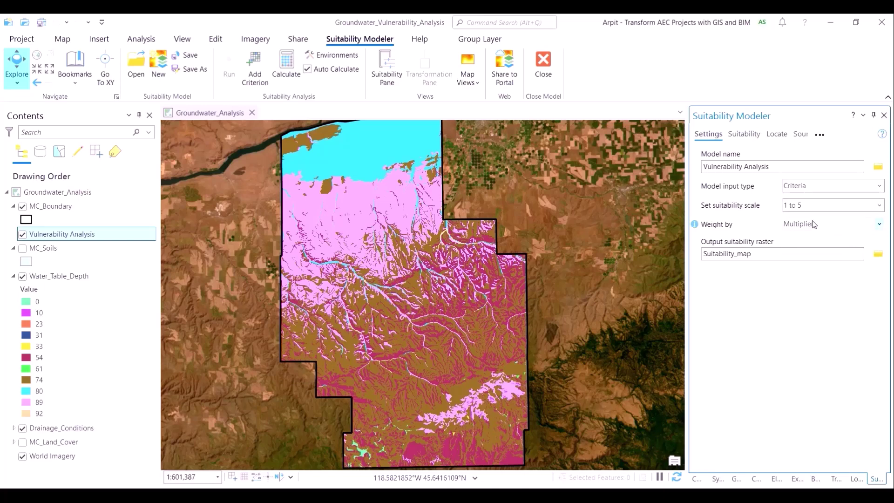
# - Name the output suitability raster Vulnerability_Areas and save the suitability model
pyautogui.doubleClick(758, 255)
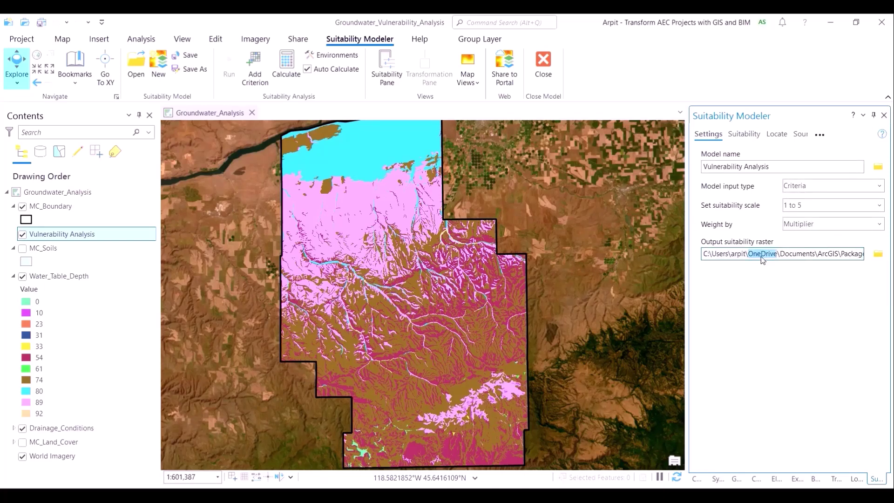
pyautogui.tripleClick(762, 255)
pyautogui.write('Vulnerability Analysis')
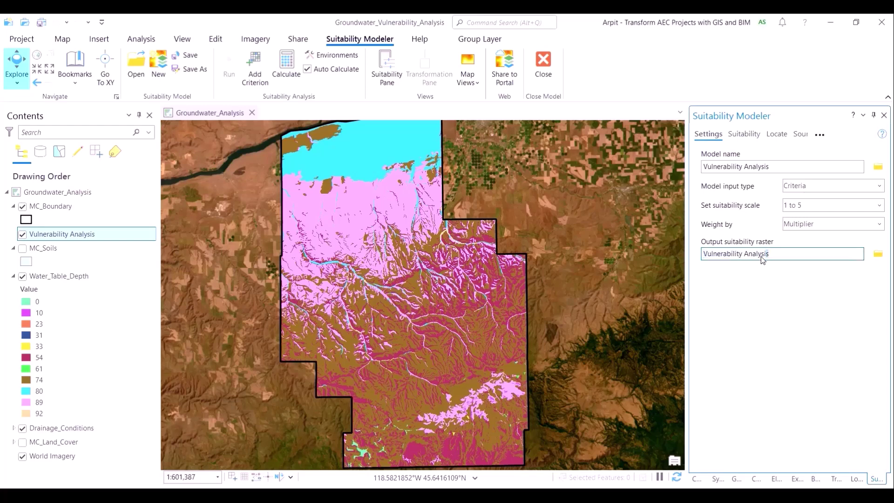
pyautogui.doubleClick(762, 256)
pyautogui.write('M')
pyautogui.press('BackSpace')
pyautogui.press('BackSpace')
pyautogui.write('_')
pyautogui.press('Tab')
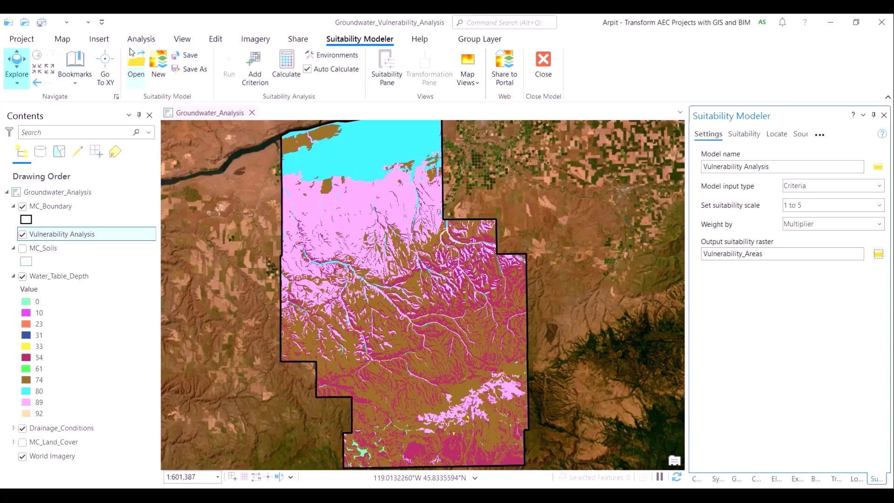
pyautogui.click(190, 56)
# - Add Drainage_Conditions and Water_Table_Depth as the input raster criteria of the suitability model
pyautogui.click(739, 137)
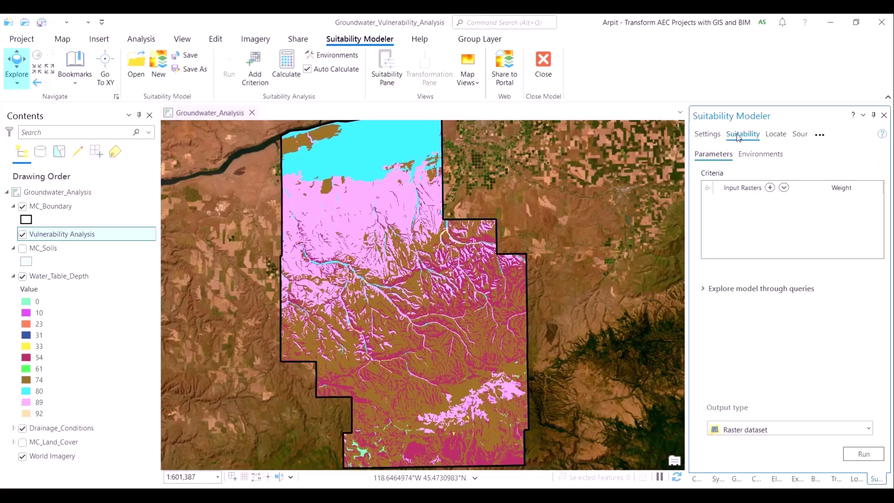
pyautogui.click(785, 186)
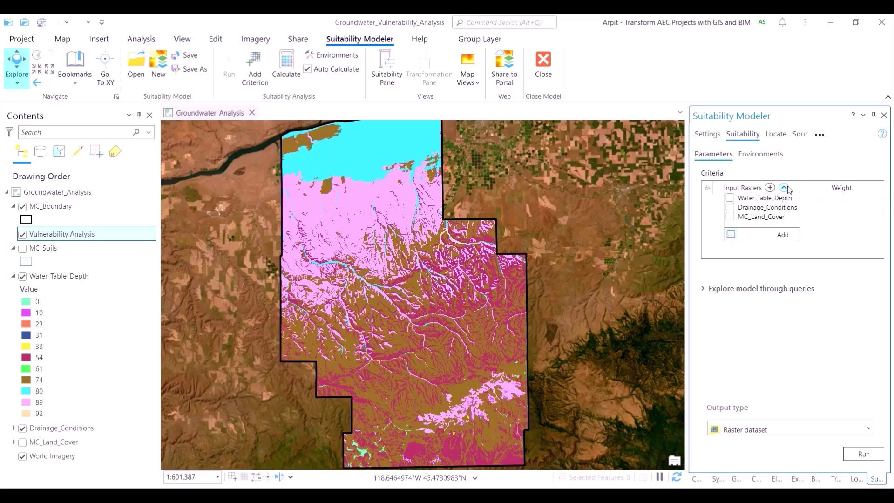
pyautogui.click(730, 208)
pyautogui.click(730, 197)
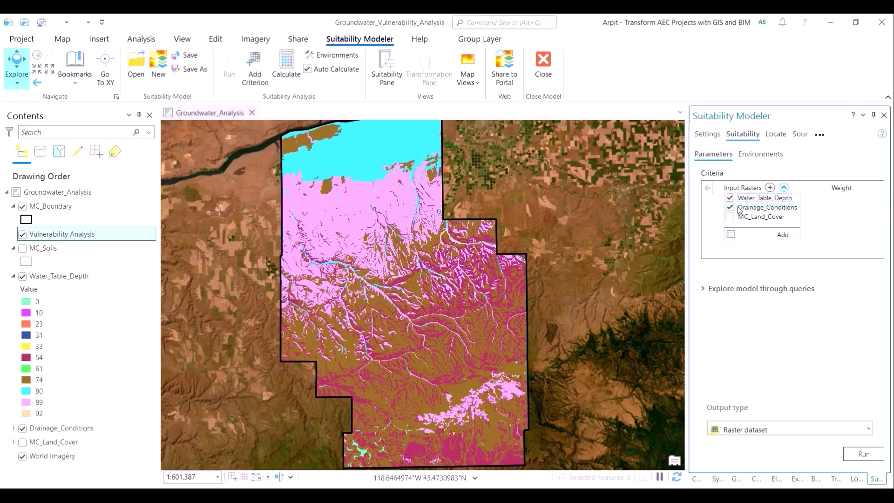
pyautogui.click(784, 234)
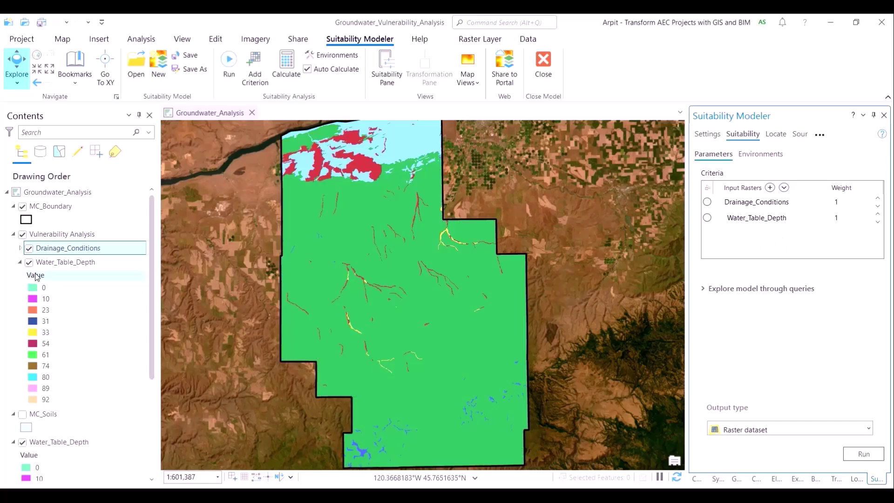
# - Hide the Drainage_Conditions and Water_Table_Depth layers, both inside the Vulnerability Analysis group and the original rasters below it
pyautogui.click(29, 251)
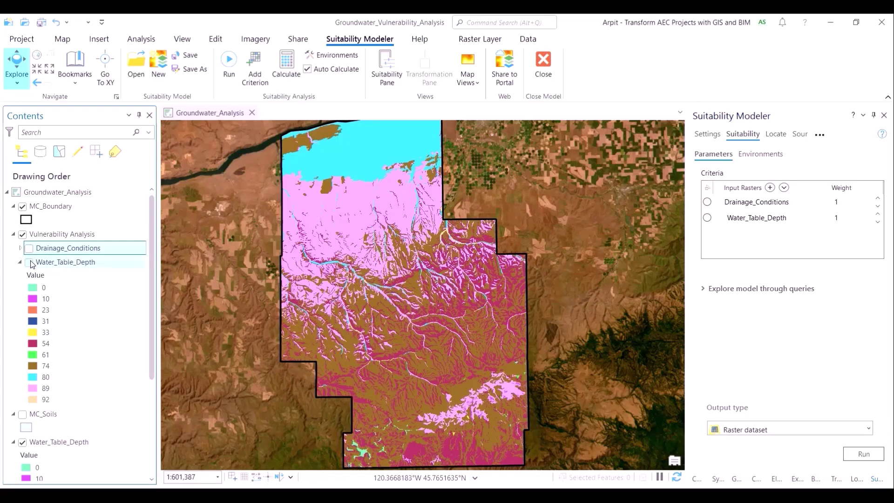
pyautogui.scroll(-1, 62, 330)
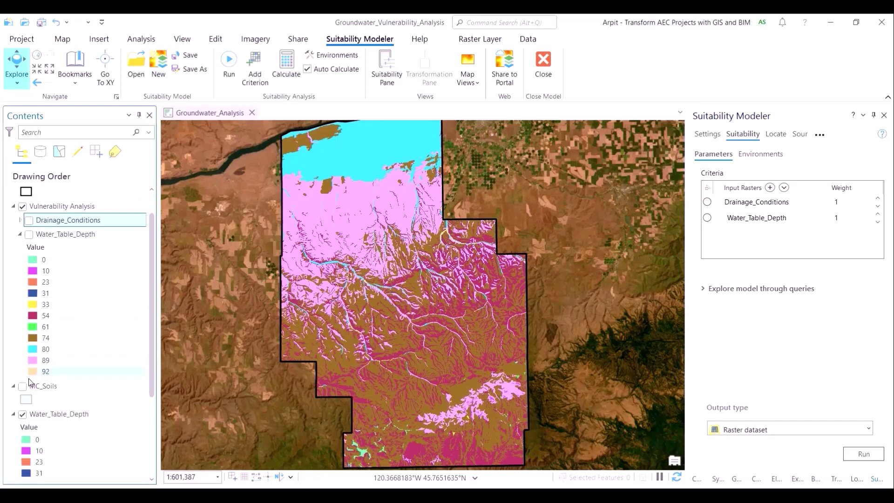
pyautogui.click(22, 414)
pyautogui.click(14, 414)
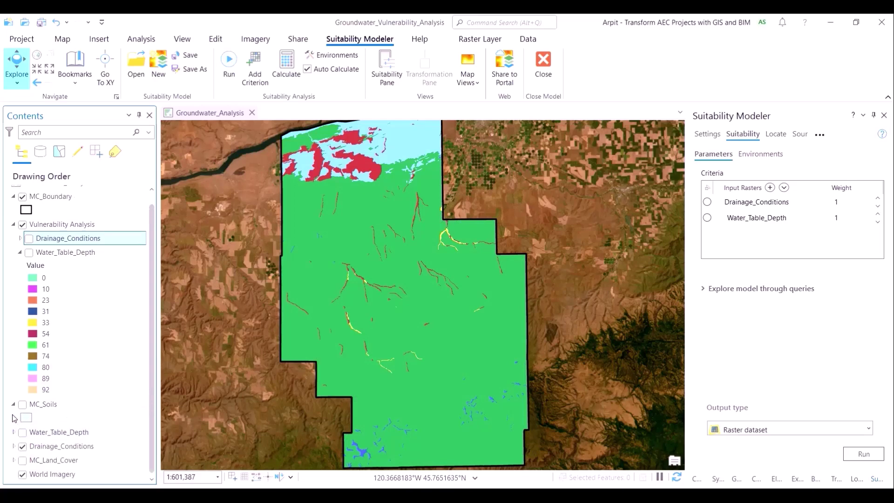
pyautogui.click(22, 446)
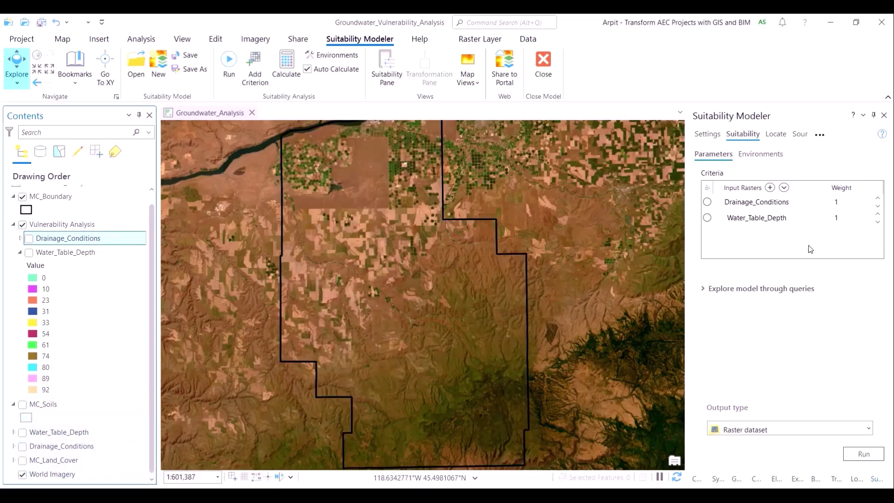
pyautogui.click(798, 274)
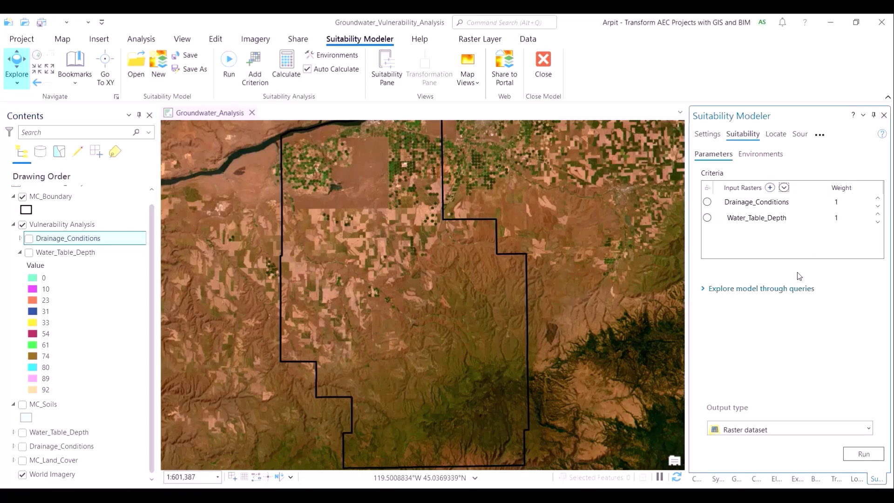
# - Open the transformation of the Drainage_Conditions criterion, hide Vulnerability_Areas, turn off automatic calculation and enlarge the transformation area
pyautogui.click(708, 203)
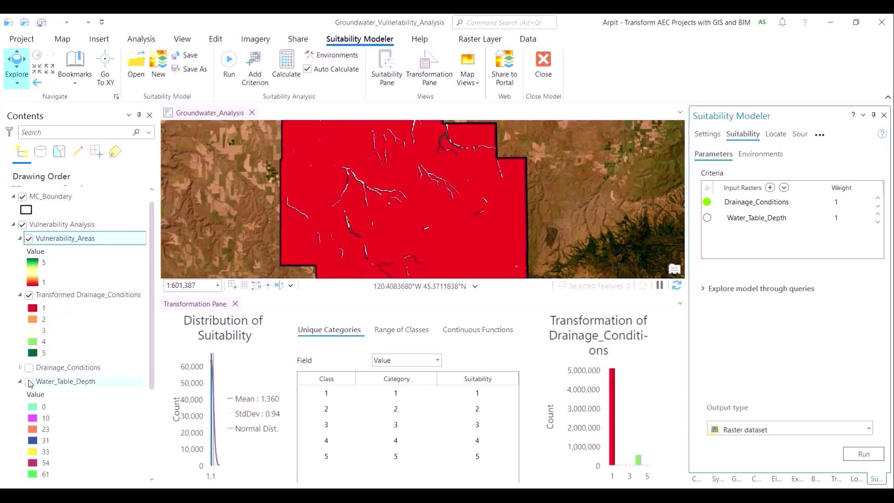
pyautogui.click(21, 382)
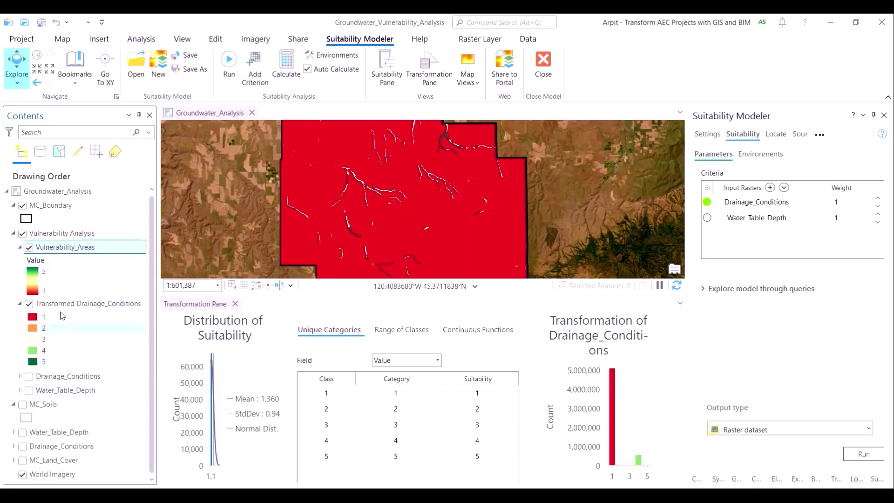
pyautogui.click(29, 248)
pyautogui.moveTo(511, 296); pyautogui.dragTo(514, 264)
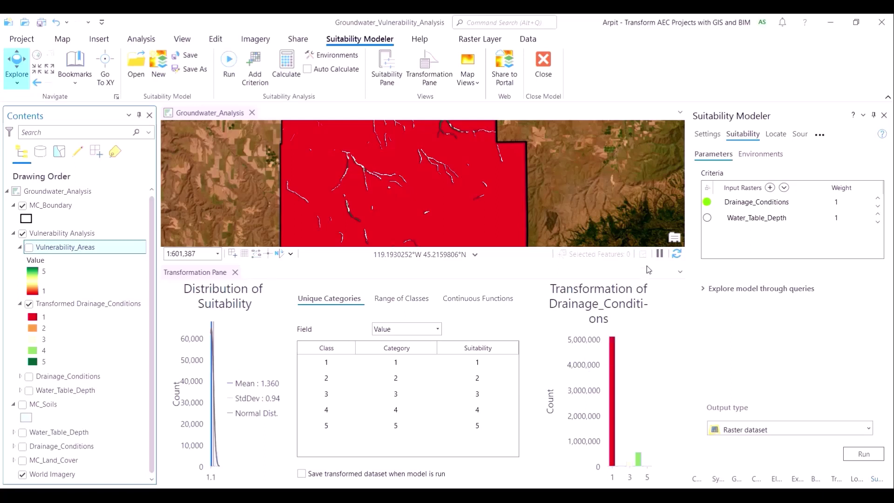
pyautogui.moveTo(685, 326); pyautogui.dragTo(720, 323)
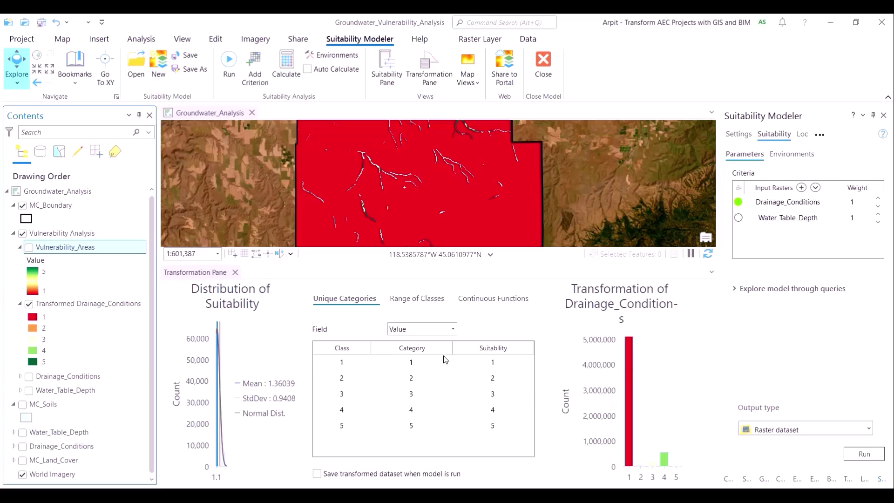
# - Look at the Range of Classes and Continuous Functions methods for Drainage_Conditions, returning to Unique Categories
pyautogui.click(421, 300)
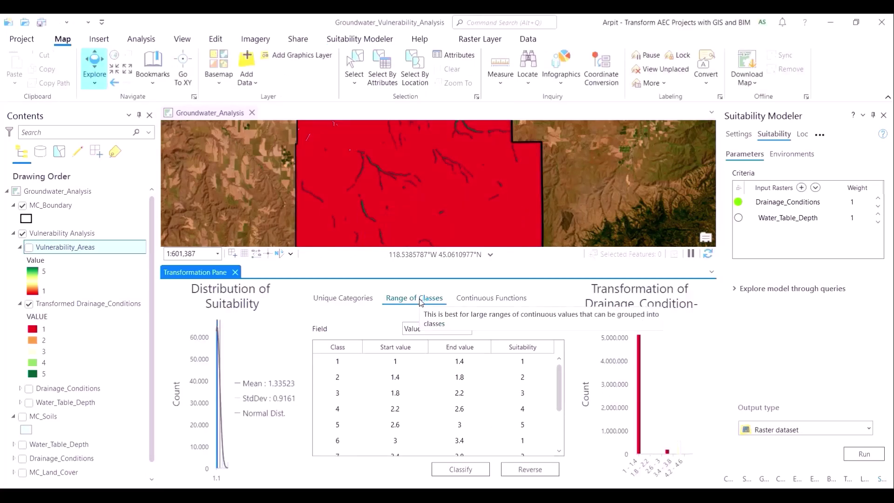
pyautogui.click(490, 299)
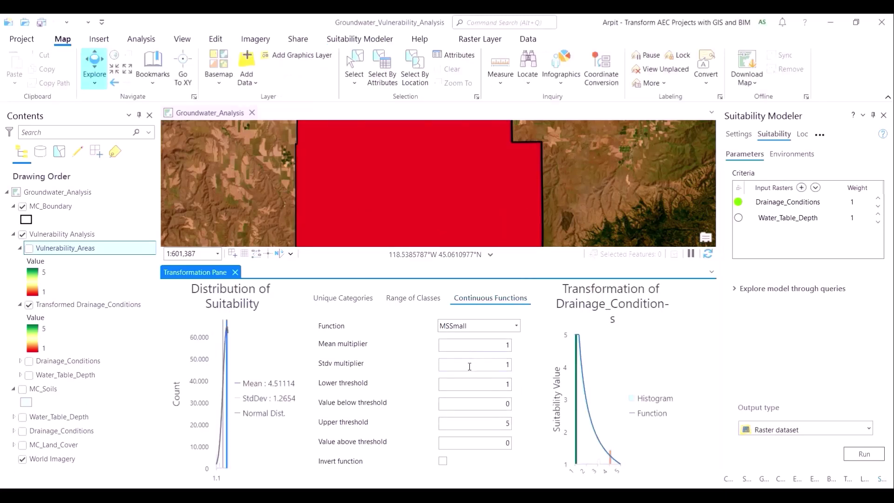
pyautogui.click(356, 300)
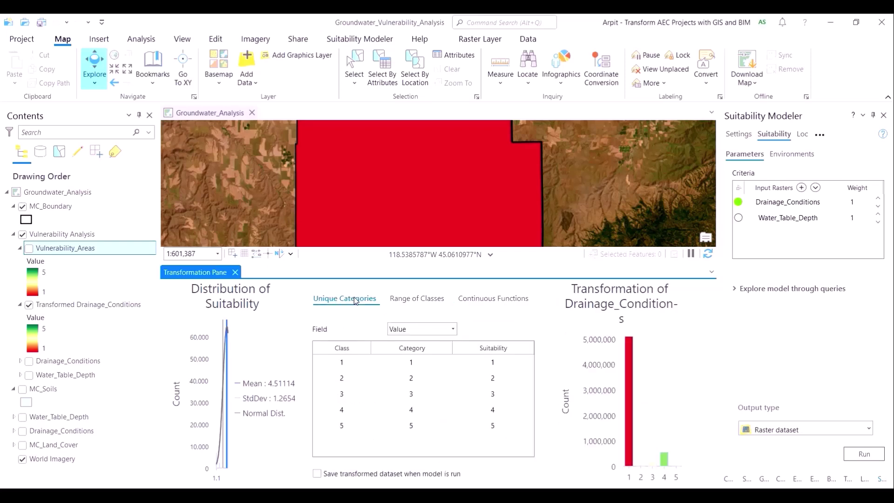
# - Transform Drainage_Conditions by the drclassdcd field, with suitability 3 for well drained, 1 for poorly, 4 for somewhat excessively and 2 for somewhat poorly drained
pyautogui.click(430, 331)
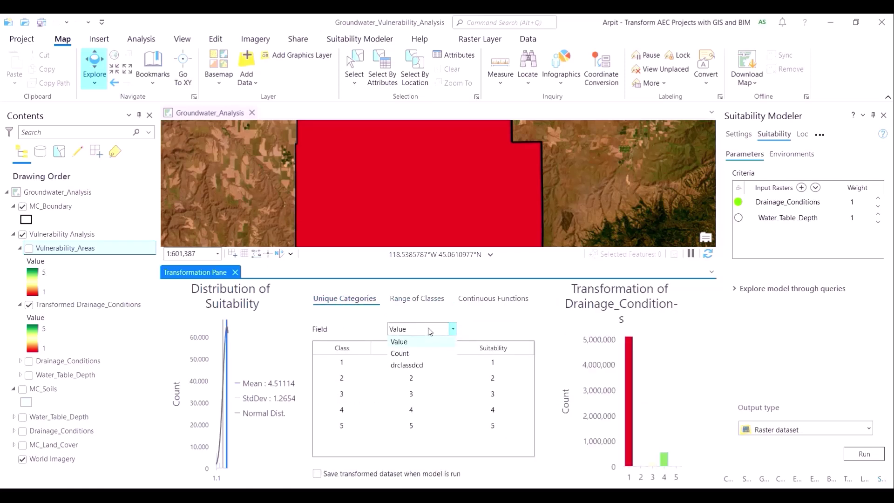
pyautogui.click(428, 366)
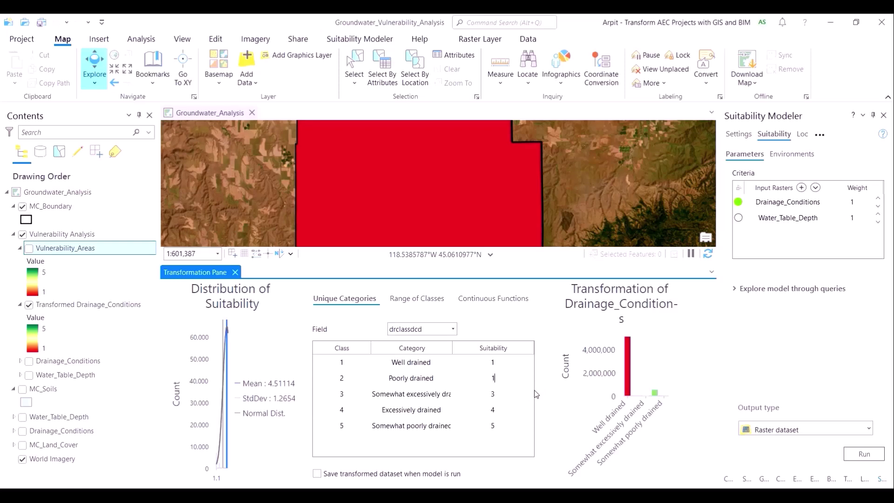
pyautogui.click(493, 429)
pyautogui.moveTo(632, 387)
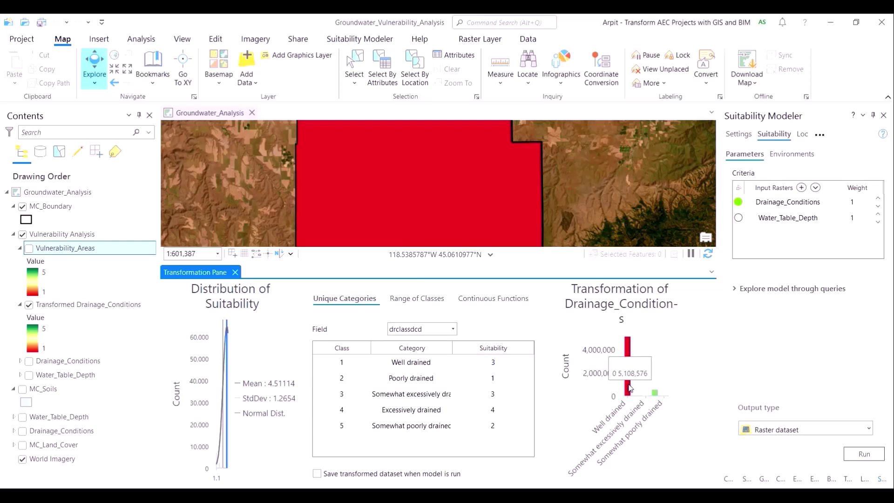
# - Set the suitability to 4 for somewhat excessively drained and 5 for excessively drained in the Drainage_Conditions transformation
pyautogui.click(493, 395)
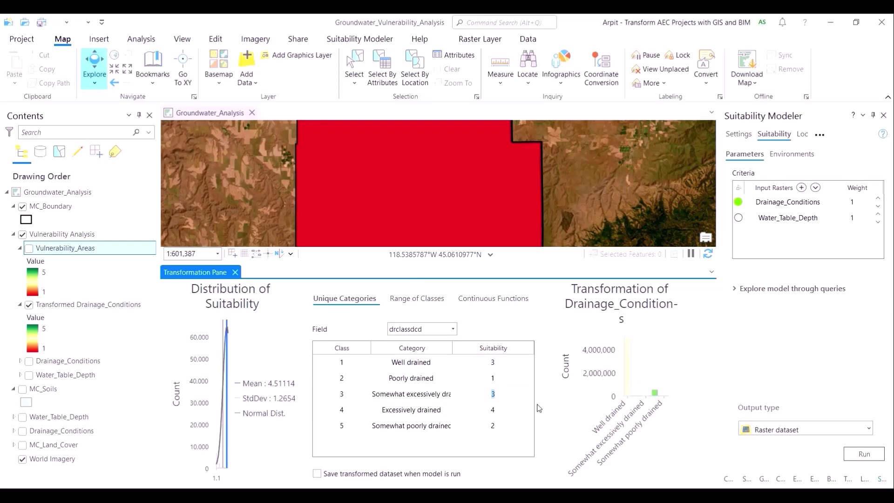
pyautogui.click(492, 411)
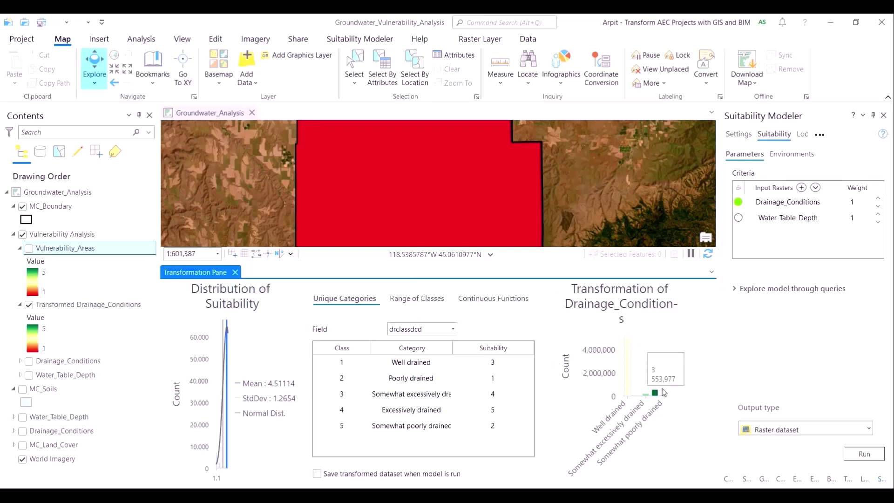
pyautogui.moveTo(629, 374)
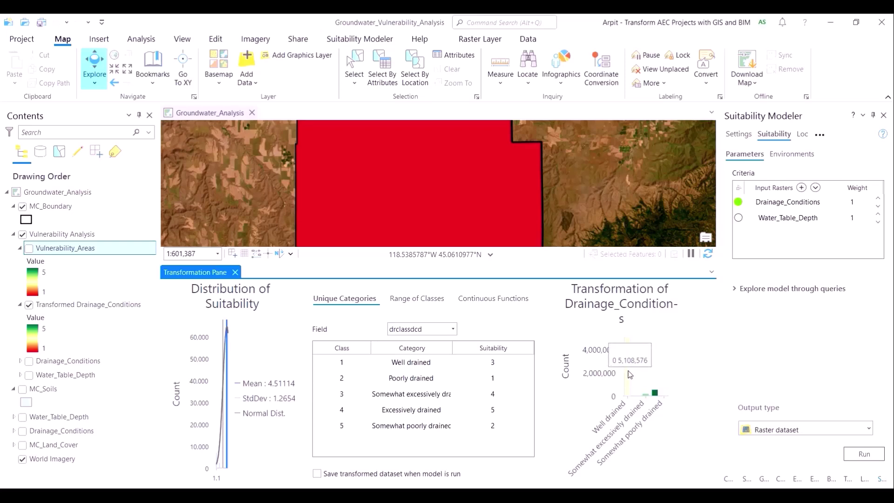
pyautogui.moveTo(653, 394)
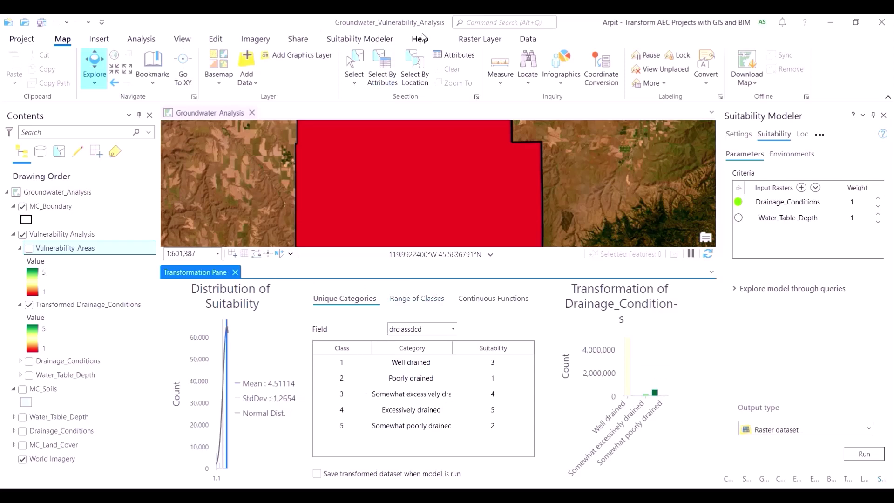
# - Recalculate the suitability model with the changed Drainage_Conditions values and close the transformation area
pyautogui.click(367, 40)
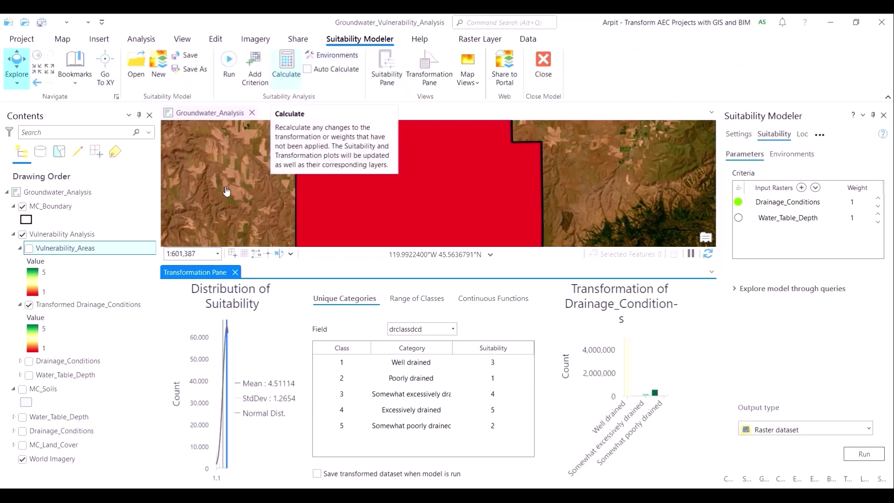
pyautogui.click(285, 70)
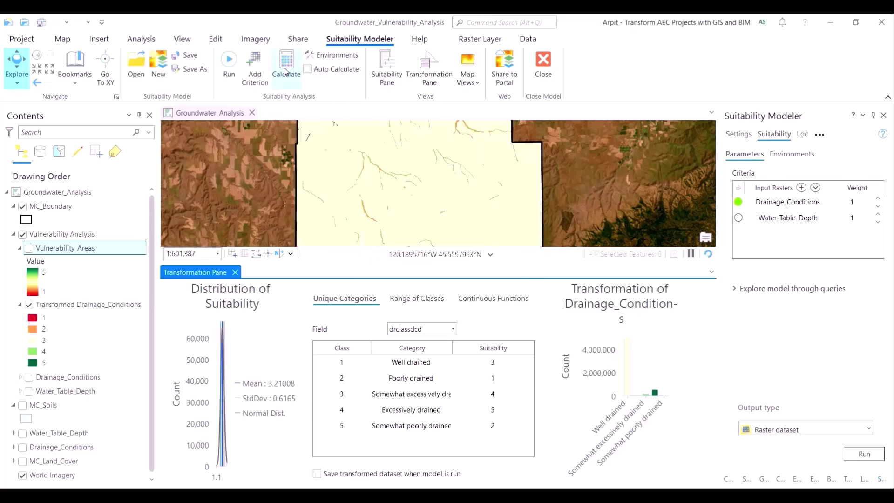
pyautogui.click(236, 273)
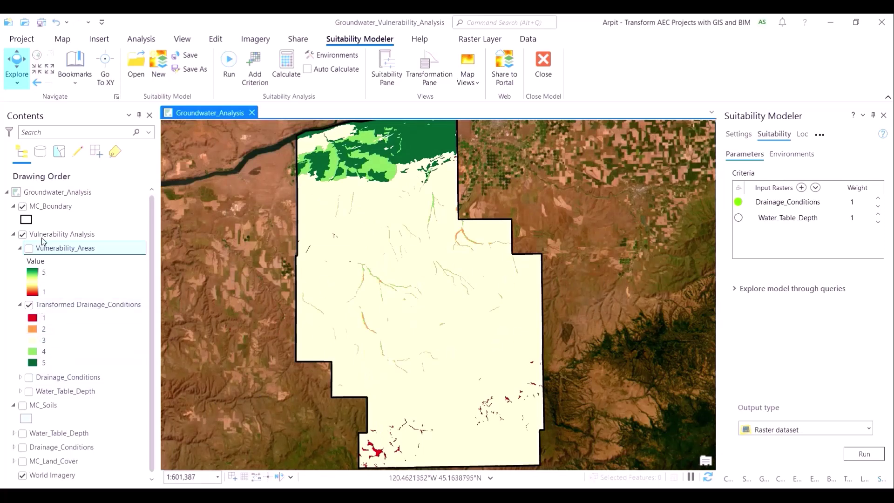
# - Examine the transformed drainage classes on the map, hiding and reshowing the Vulnerability Analysis group to compare with the imagery
pyautogui.click(47, 318)
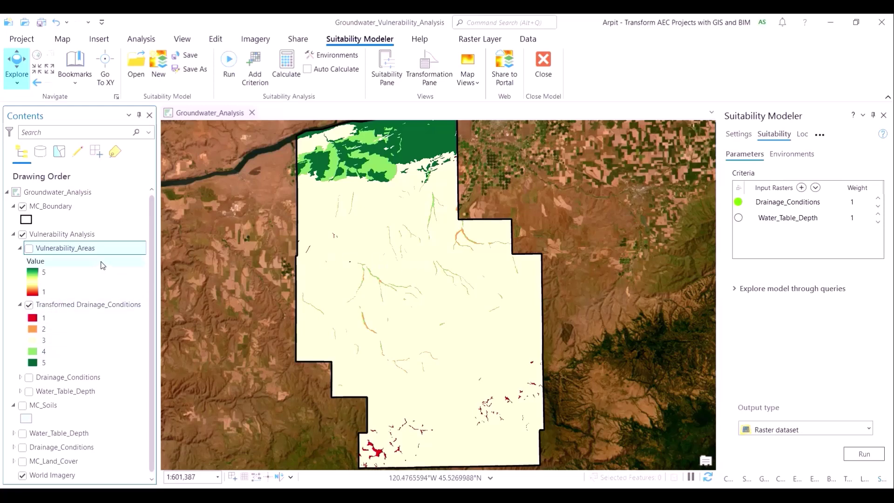
pyautogui.click(23, 235)
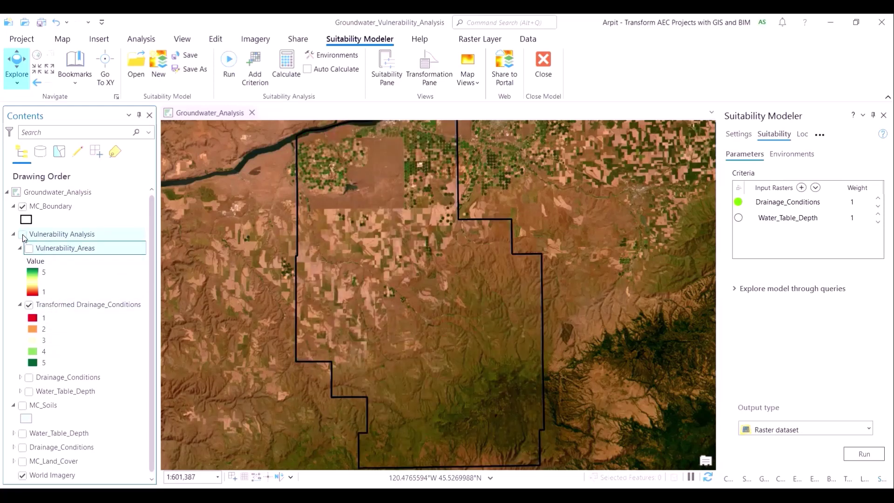
pyautogui.click(23, 236)
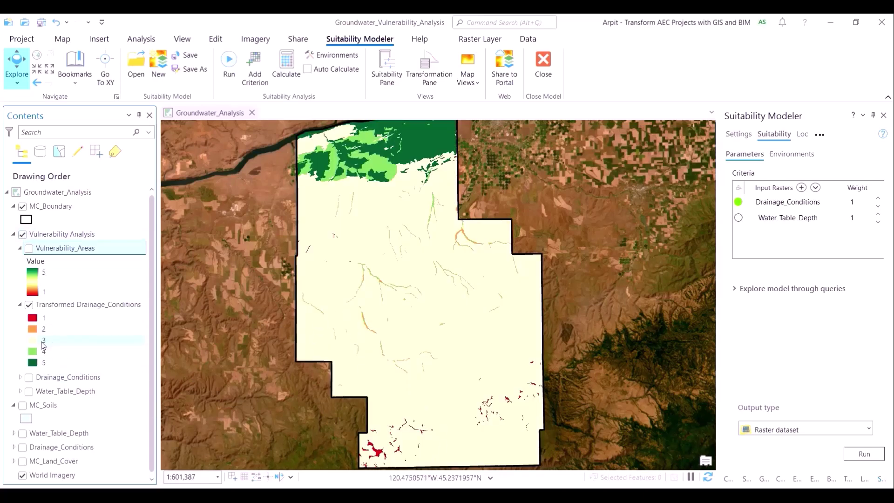
pyautogui.doubleClick(37, 343)
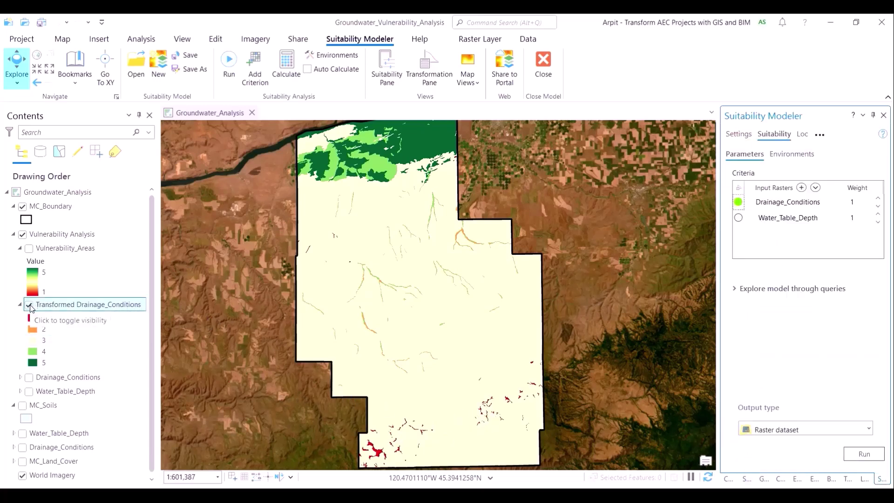
# - Hide the Transformed Drainage_Conditions layer and open the transformation of the Water_Table_Depth criterion
pyautogui.click(29, 305)
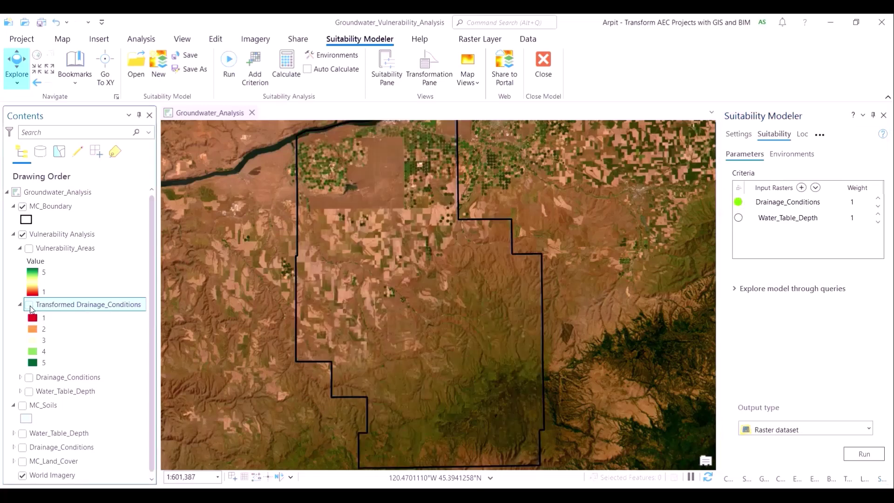
pyautogui.click(738, 219)
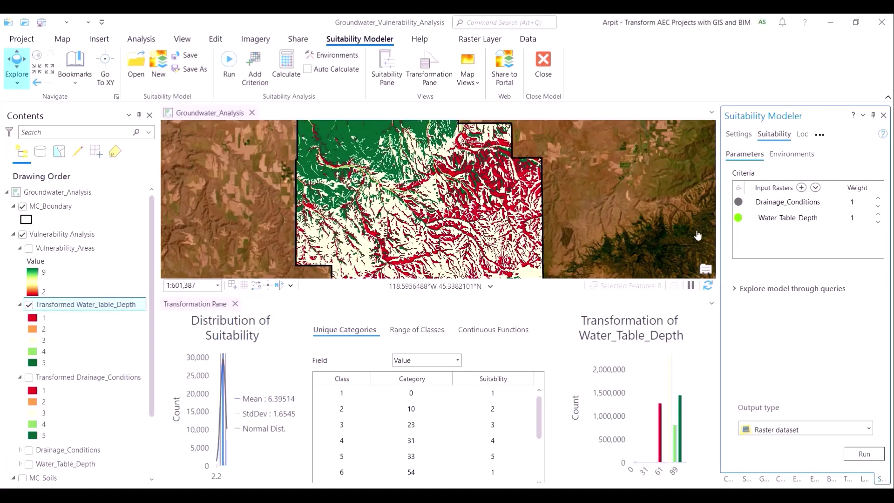
pyautogui.moveTo(636, 471)
# - Switch the Water_Table_Depth transformation to Range of Classes, keep Value as the field, and enlarge the transformation area
pyautogui.click(438, 330)
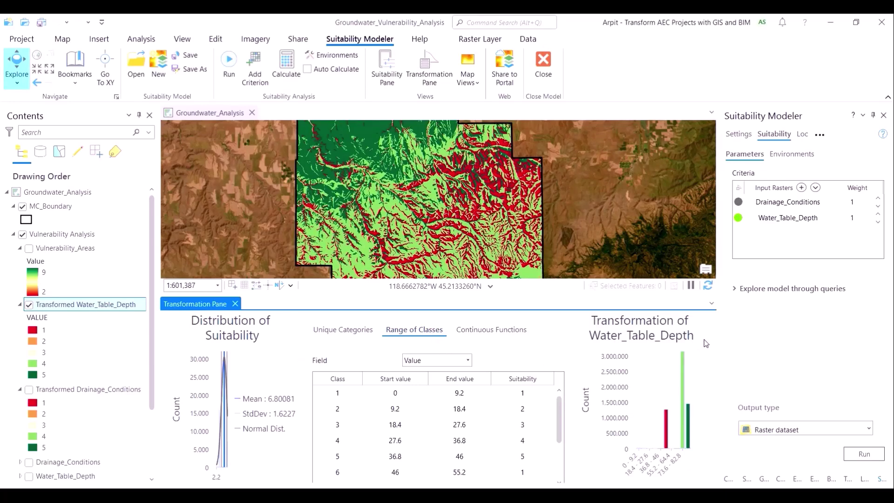
pyautogui.scroll(-2, 559, 439)
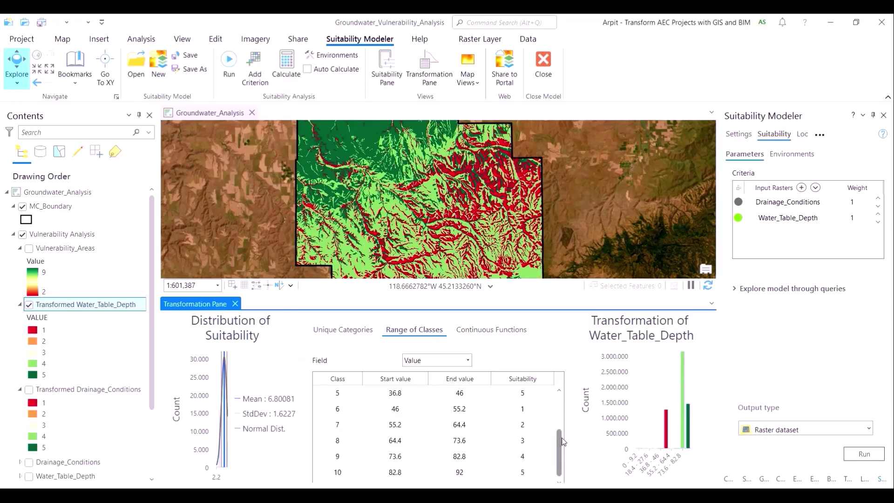
pyautogui.moveTo(503, 296); pyautogui.dragTo(511, 241)
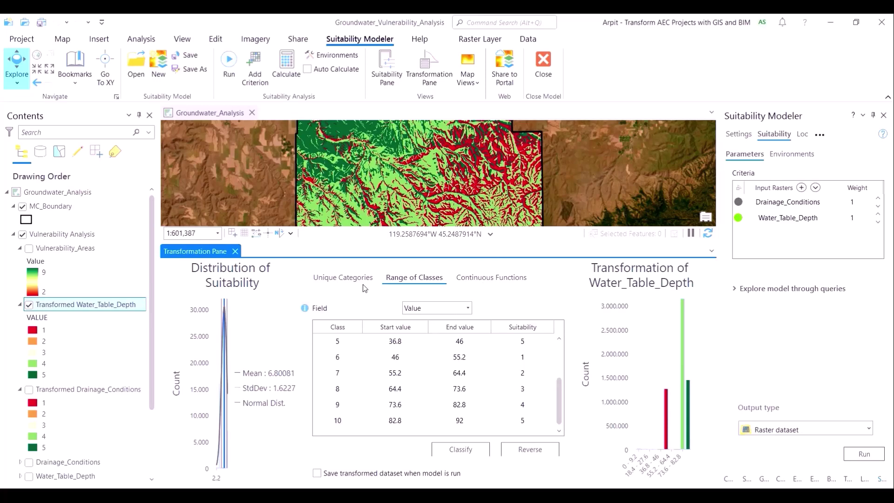
pyautogui.click(442, 310)
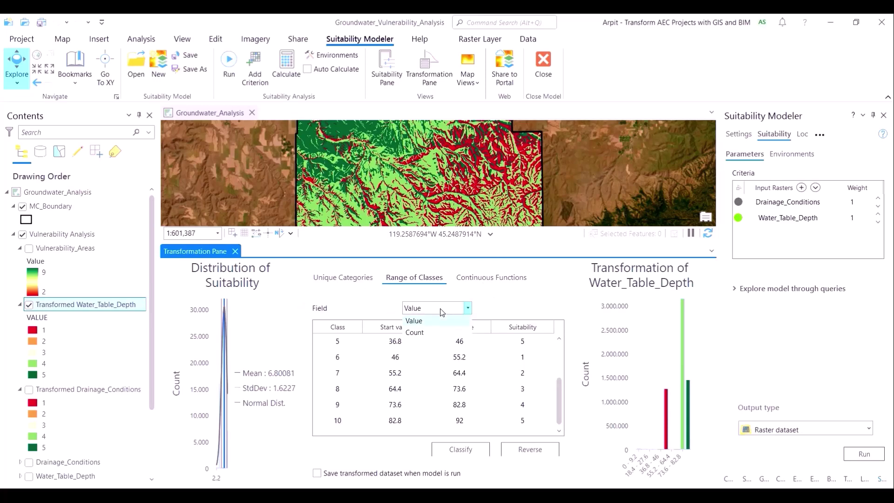
pyautogui.click(443, 310)
# - Classify the Water_Table_Depth ranges with the Natural Breaks (Jenks) method into 5 classes
pyautogui.click(461, 448)
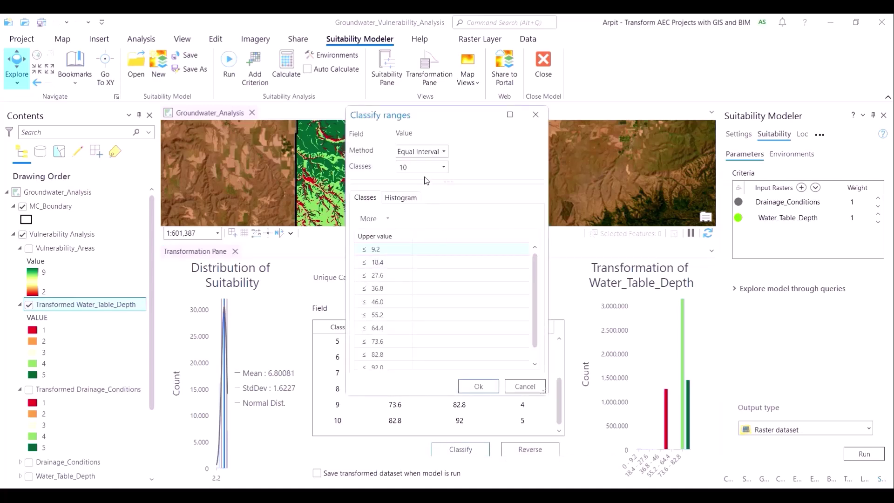
pyautogui.click(436, 152)
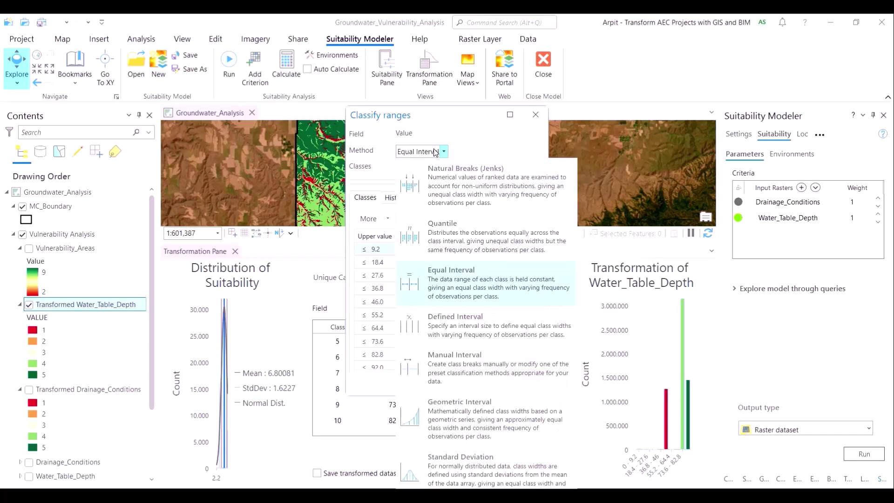
pyautogui.click(438, 182)
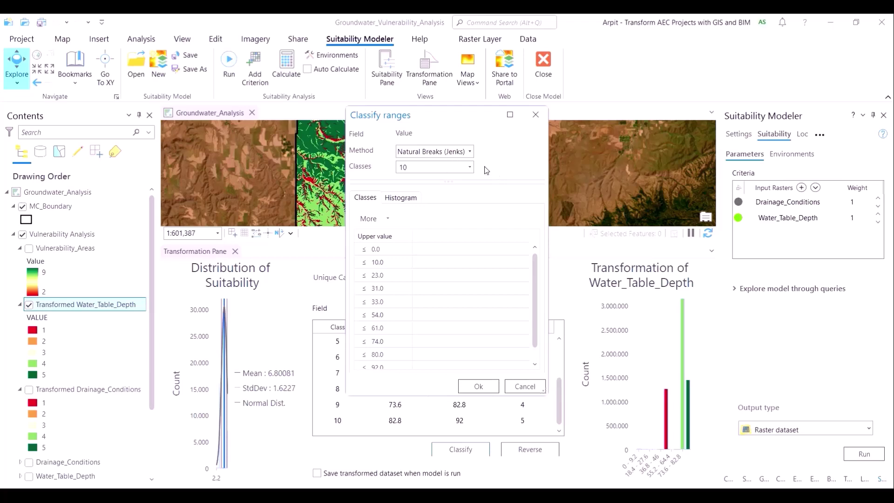
pyautogui.click(469, 166)
pyautogui.scroll(3, 449, 205)
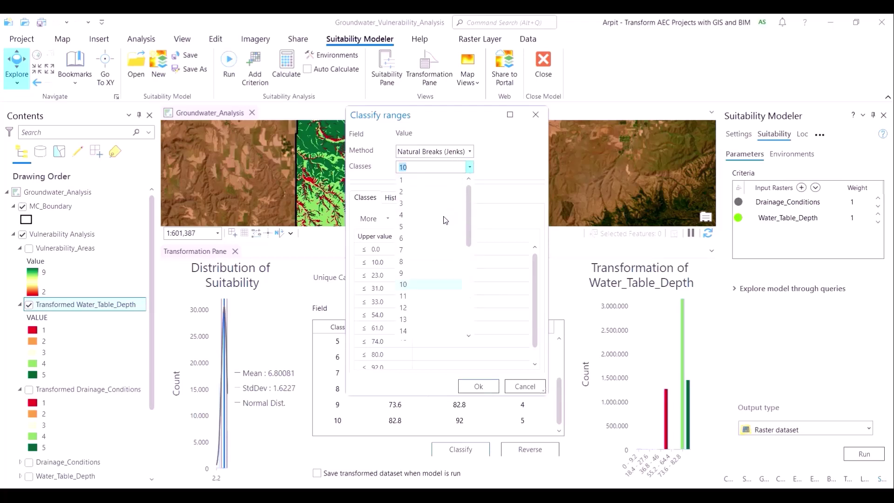
pyautogui.click(441, 227)
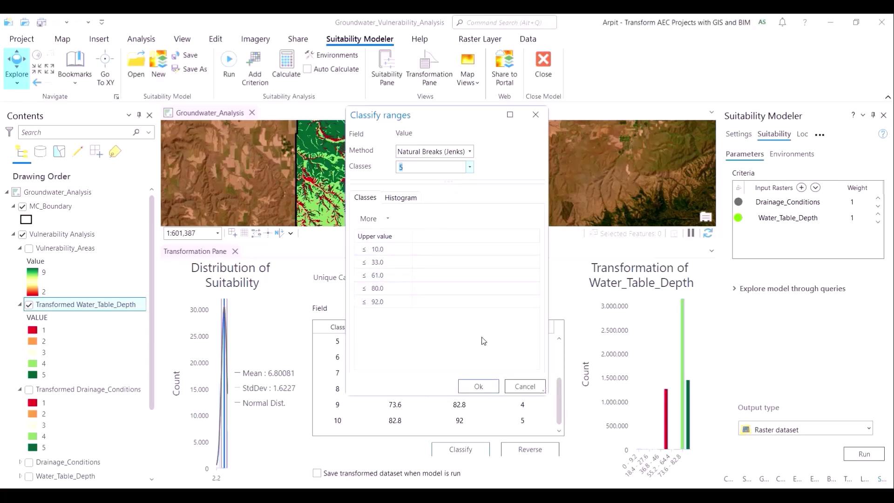
pyautogui.click(478, 386)
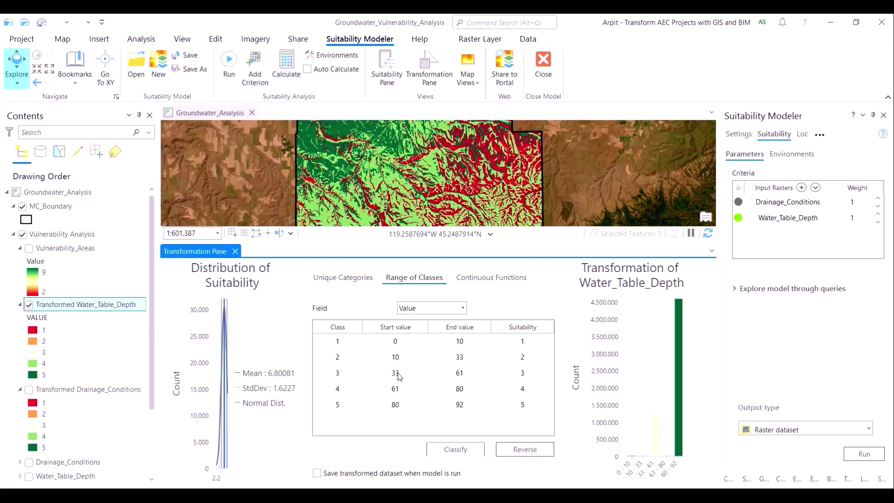
# - Reverse the Water_Table_Depth suitability values to run from 5 down to 1, recalculate the model and close the transformation area
pyautogui.moveTo(668, 458)
pyautogui.click(520, 450)
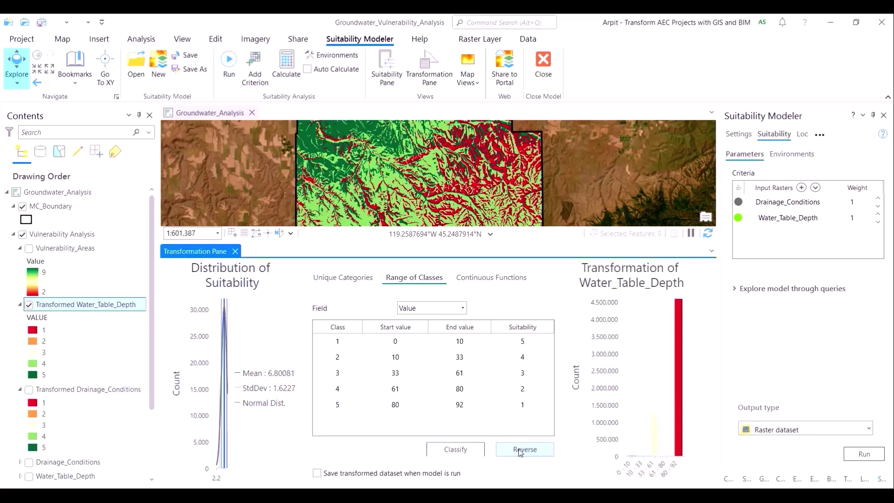
pyautogui.moveTo(678, 454)
pyautogui.click(287, 60)
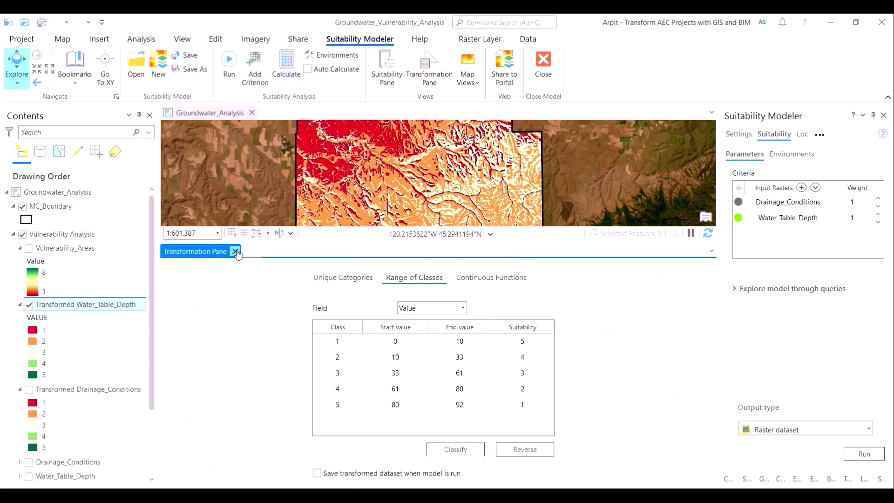
pyautogui.click(236, 251)
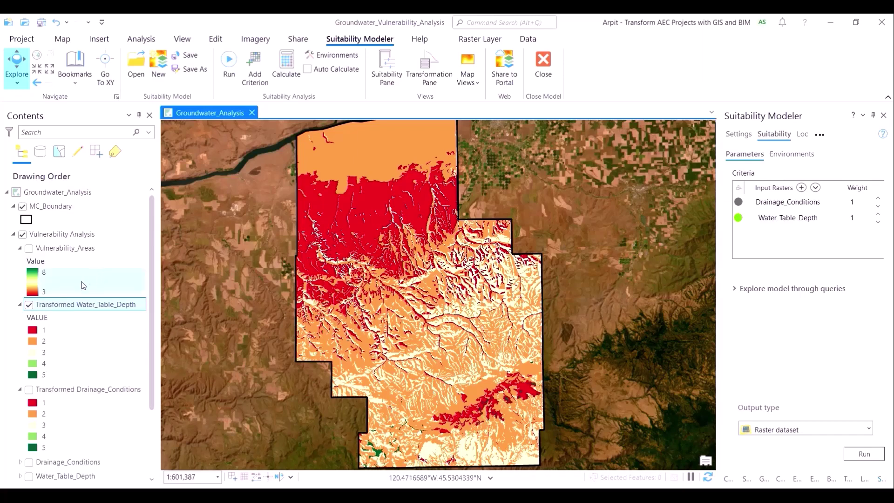
# - Show Transformed Drainage_Conditions in place of Transformed Water_Table_Depth and examine its classes across the county
pyautogui.click(29, 389)
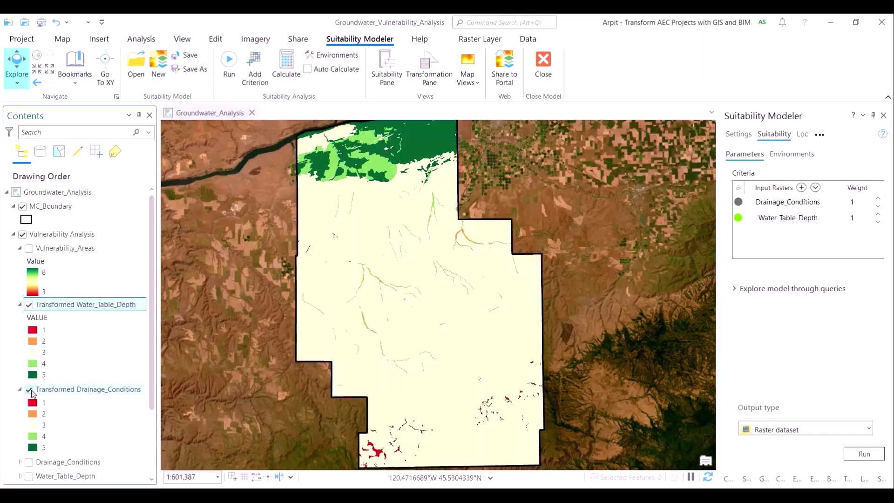
pyautogui.click(29, 307)
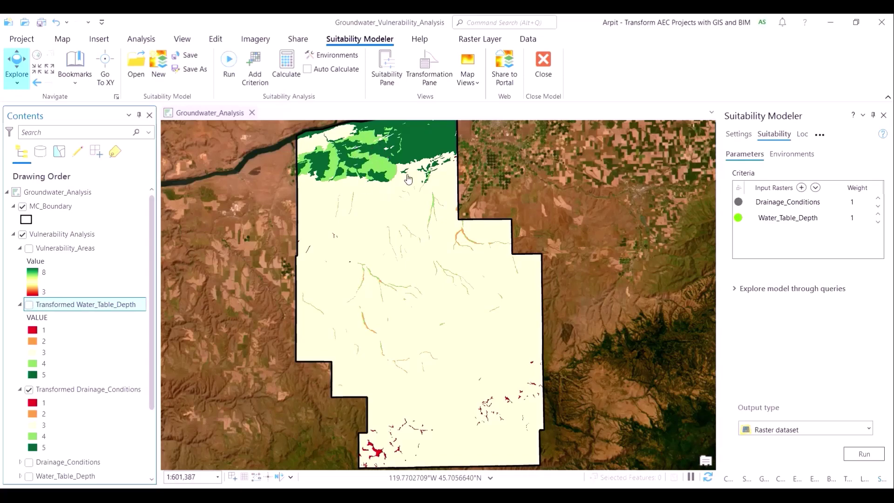
pyautogui.scroll(-2, 403, 163)
pyautogui.moveTo(413, 184); pyautogui.dragTo(417, 225)
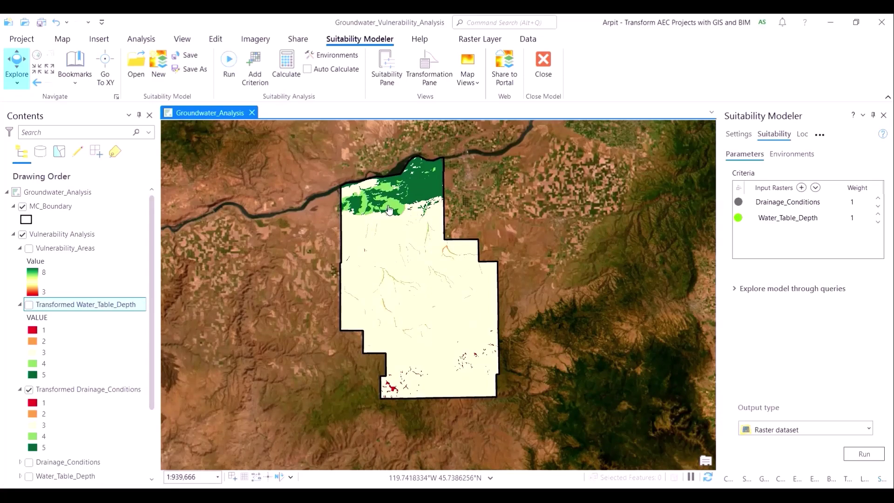
pyautogui.scroll(2, 390, 210)
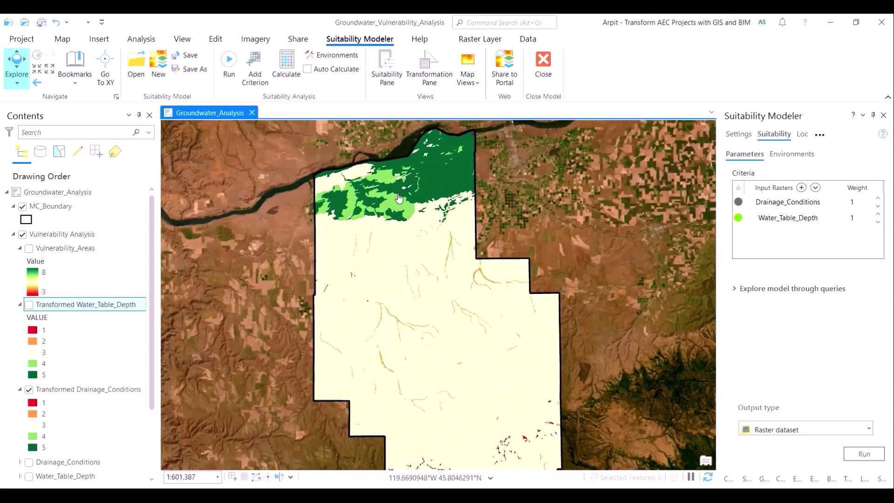
pyautogui.moveTo(472, 357)
pyautogui.mouseDown()
pyautogui.moveTo(459, 313)
pyautogui.moveTo(467, 343)
pyautogui.mouseUp()
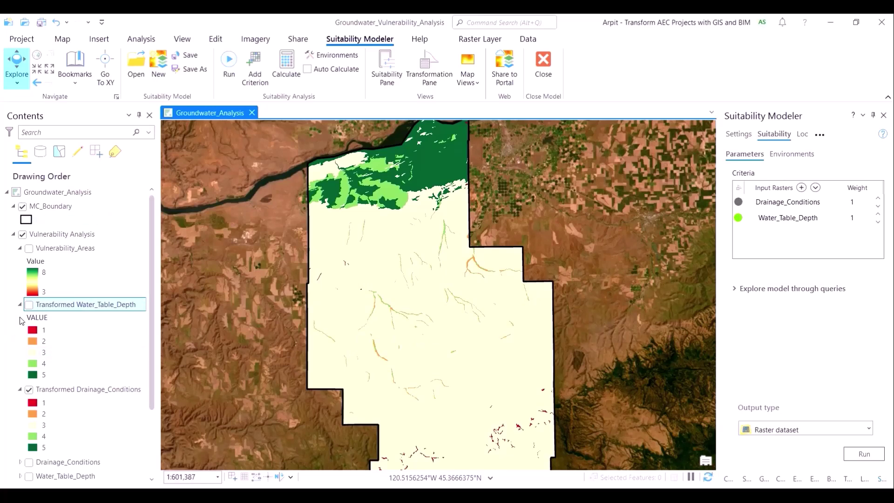
# - Show Transformed Water_Table_Depth in place of Transformed Drainage_Conditions and examine its classes, up close in the south and across the county
pyautogui.click(29, 389)
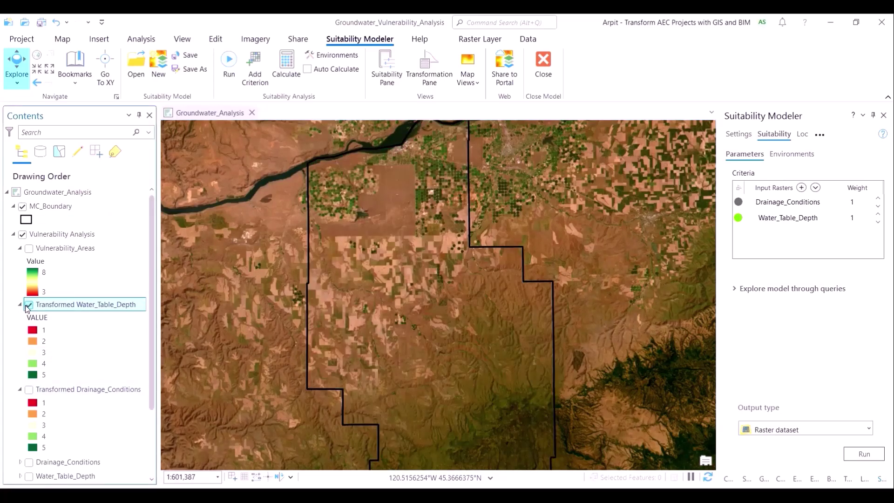
pyautogui.moveTo(418, 407); pyautogui.dragTo(396, 376)
pyautogui.scroll(4, 391, 442)
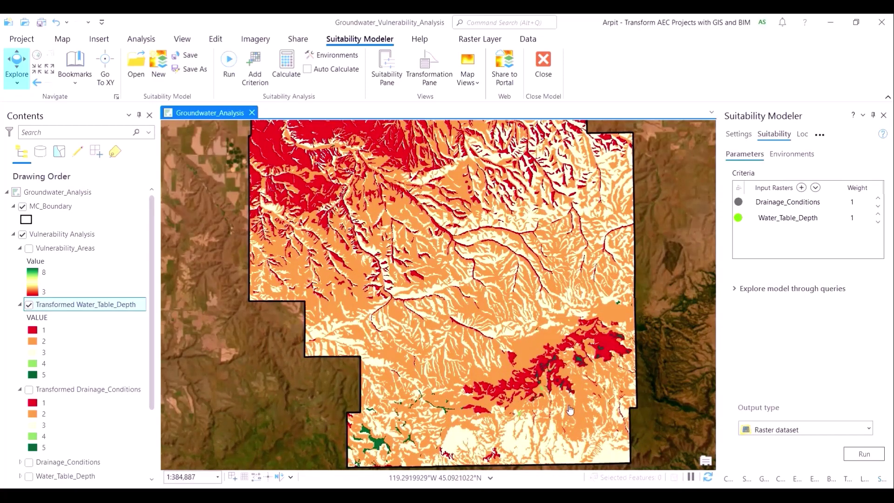
pyautogui.scroll(-8, 570, 410)
pyautogui.scroll(4, 515, 371)
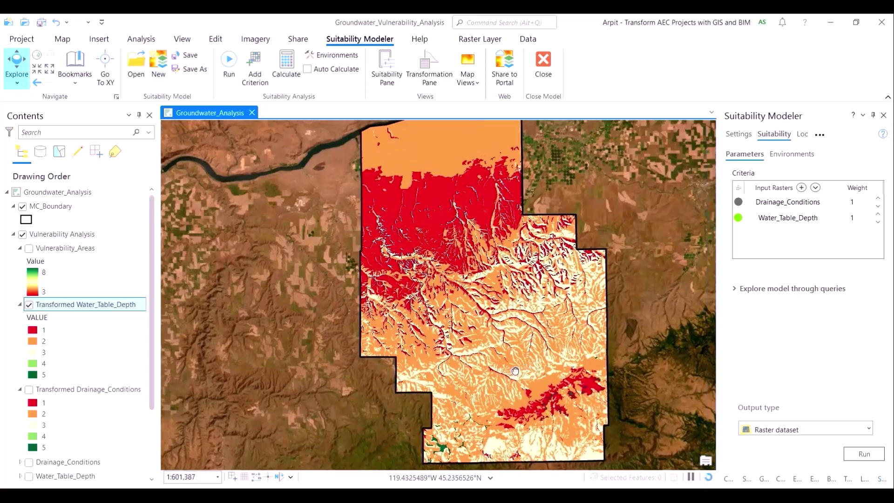
pyautogui.moveTo(515, 371); pyautogui.dragTo(478, 380)
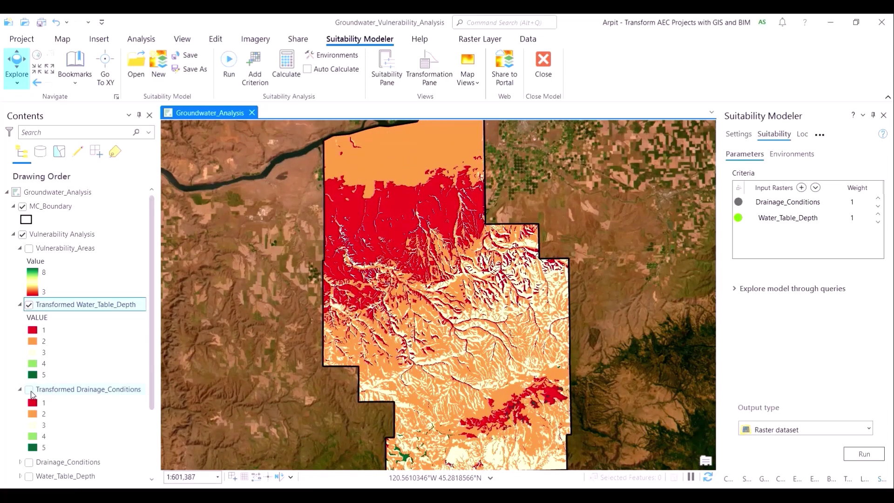
# - Show Vulnerability_Areas in place of Transformed Water_Table_Depth and collapse the legends of both transformed layers
pyautogui.click(29, 305)
pyautogui.click(32, 249)
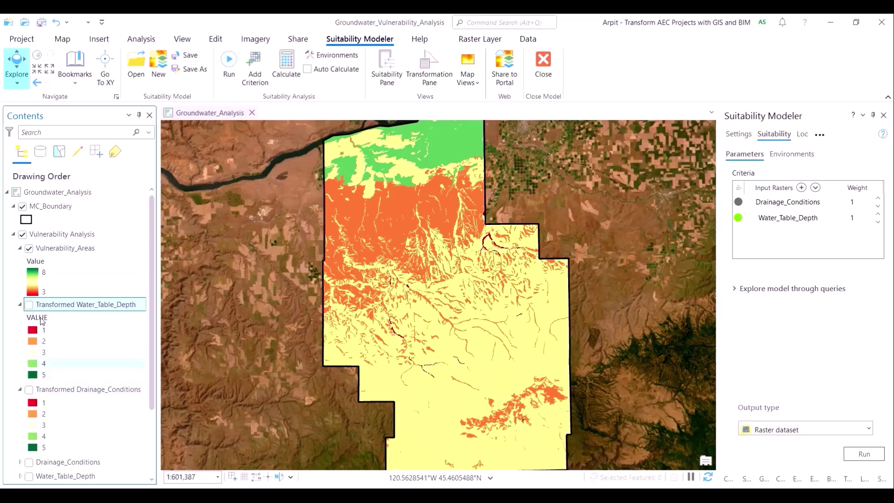
pyautogui.click(20, 305)
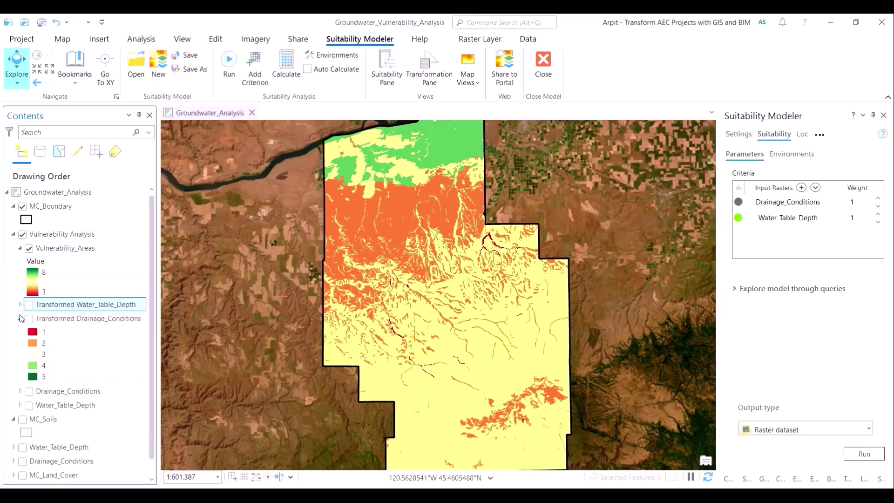
pyautogui.click(20, 318)
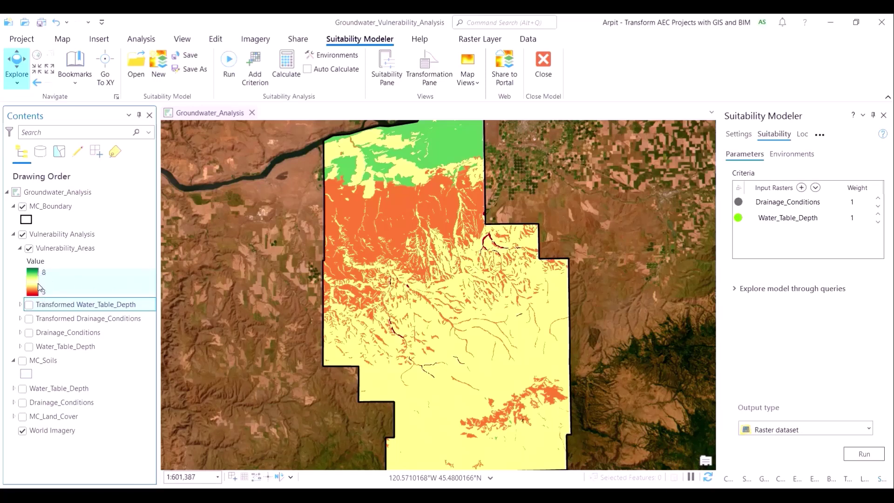
pyautogui.click(505, 183)
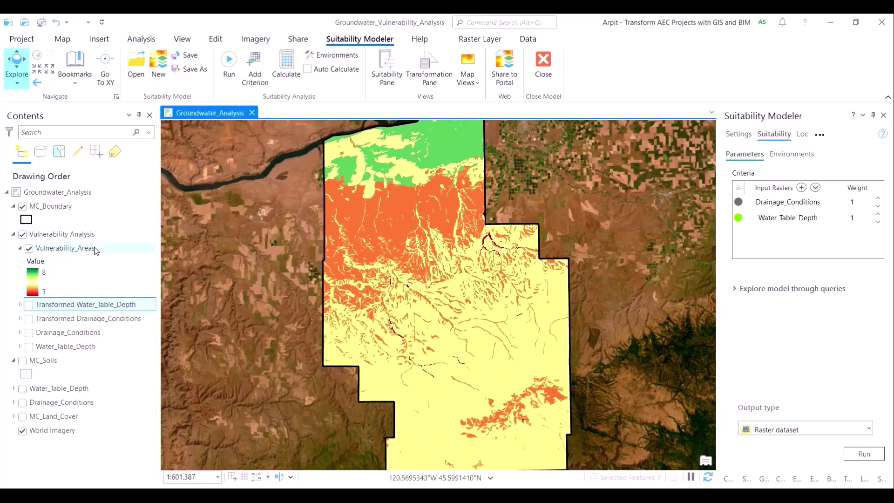
# - Query Vulnerability_Areas pixel values in the northern green and orange zones, keeping MC_Boundary below the Vulnerability Analysis group only during the queries
pyautogui.moveTo(92, 209); pyautogui.dragTo(104, 361)
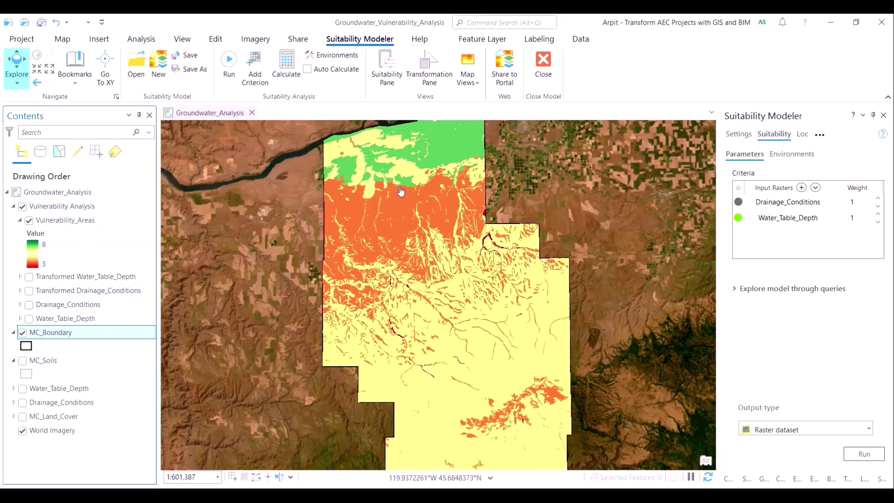
pyautogui.click(438, 149)
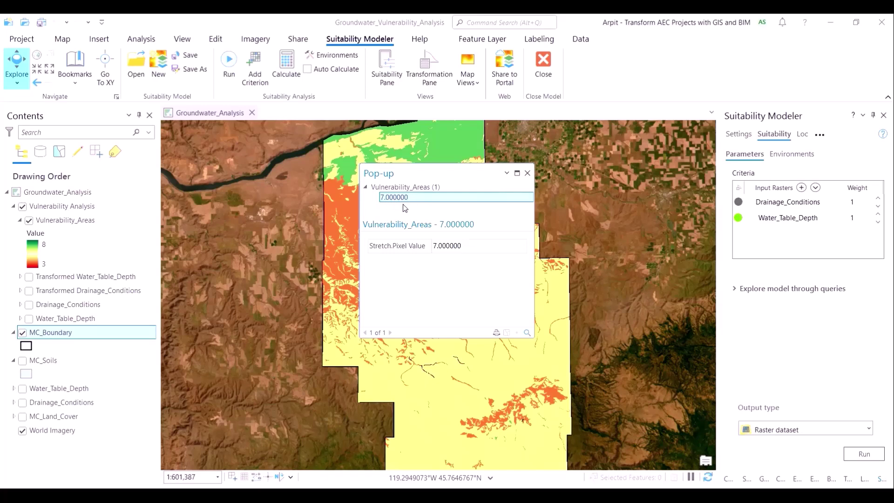
pyautogui.click(527, 173)
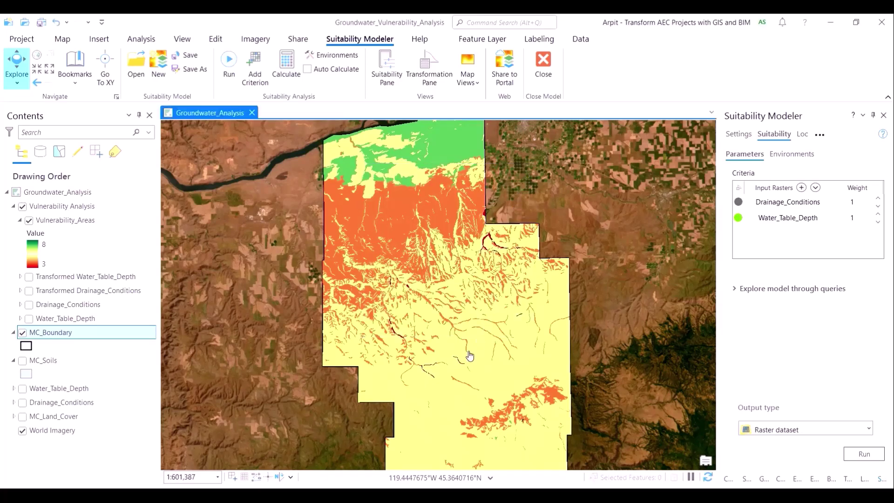
pyautogui.click(394, 208)
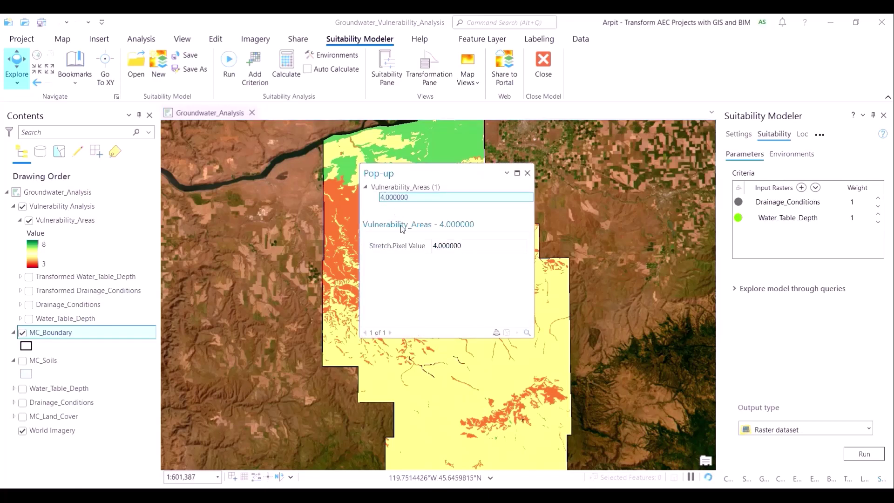
pyautogui.click(527, 173)
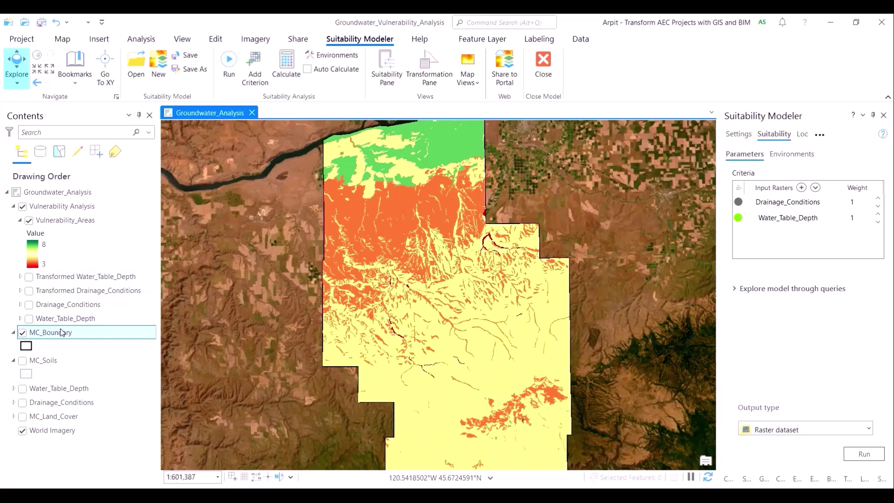
pyautogui.moveTo(62, 335); pyautogui.dragTo(71, 205)
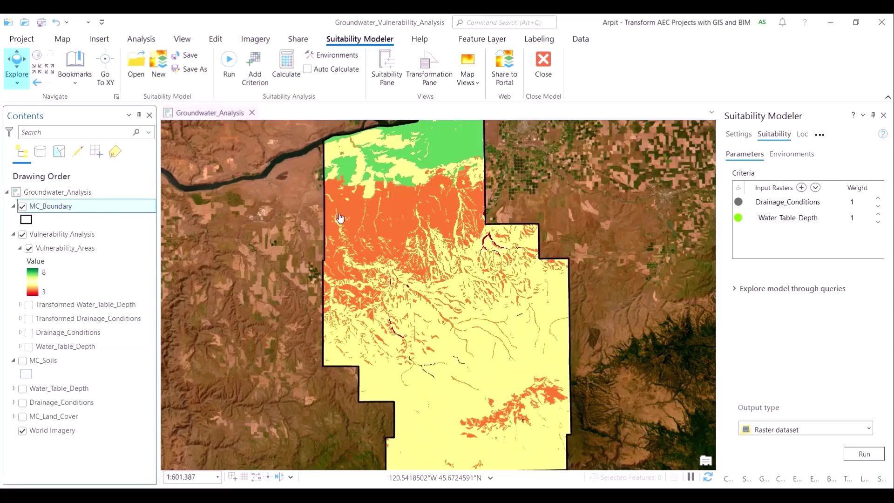
# - Set the criteria weights to 5 for Drainage_Conditions and 4 for Water_Table_Depth, and recalculate the model
pyautogui.click(848, 201)
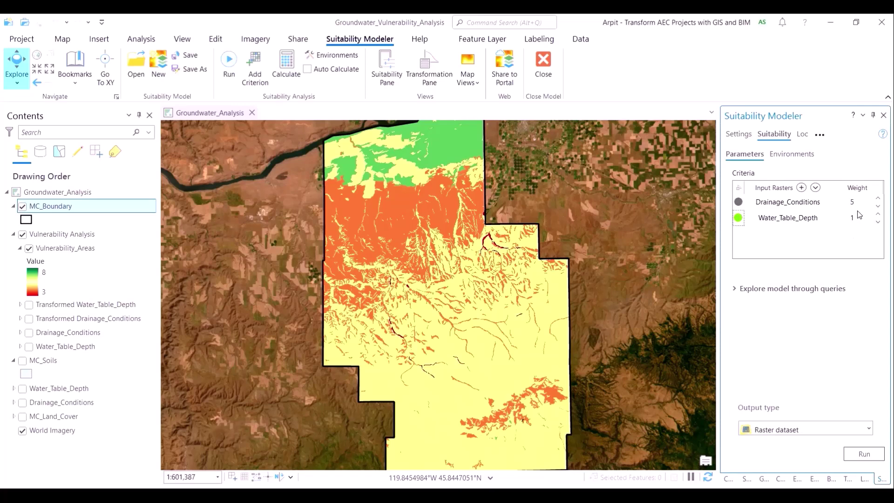
pyautogui.click(846, 217)
pyautogui.click(283, 63)
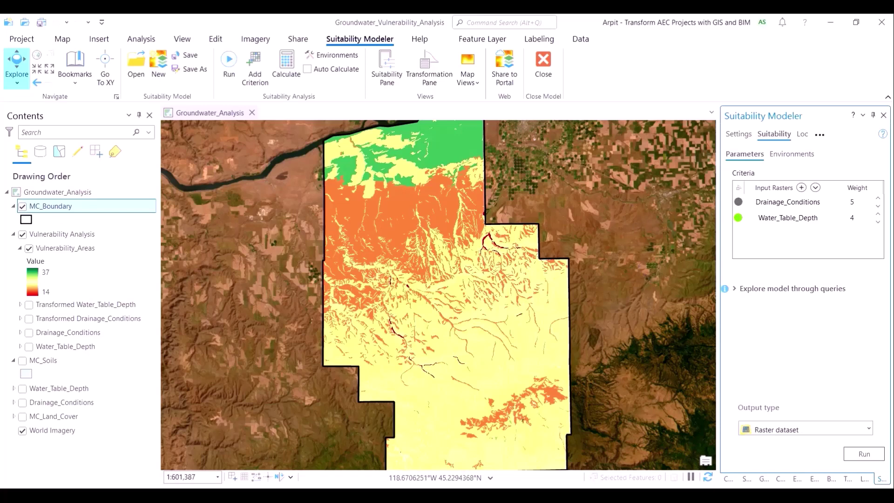
# - Run the suitability model with a raster dataset as output and save the project
pyautogui.click(864, 454)
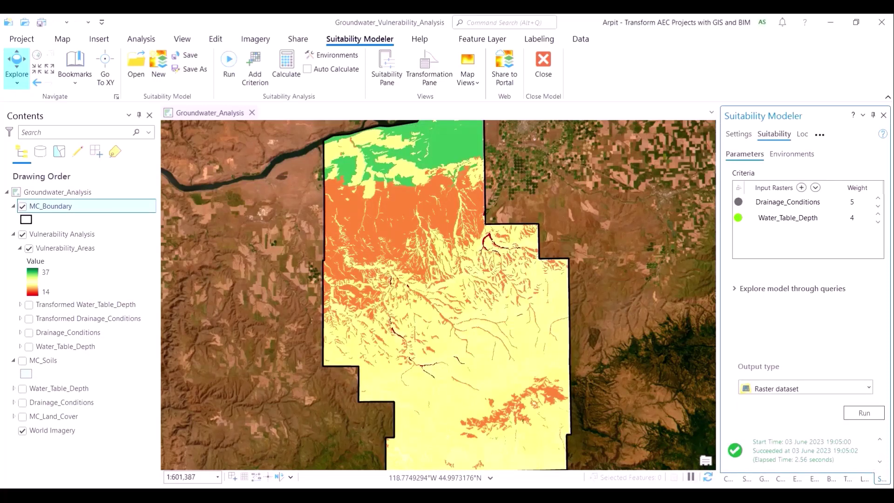
pyautogui.click(42, 22)
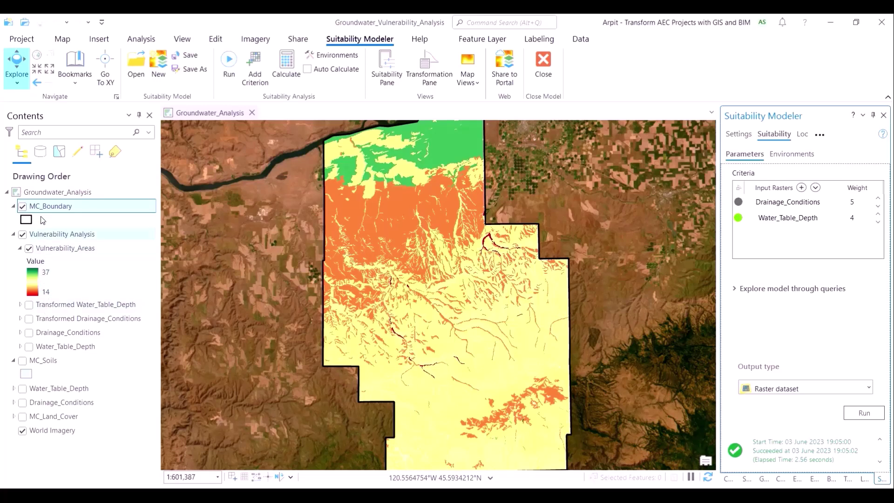
# - Move MC_Boundary below the Vulnerability Analysis group and query Vulnerability_Areas pixel values at two spots in the northern green zone
pyautogui.moveTo(46, 206); pyautogui.dragTo(59, 359)
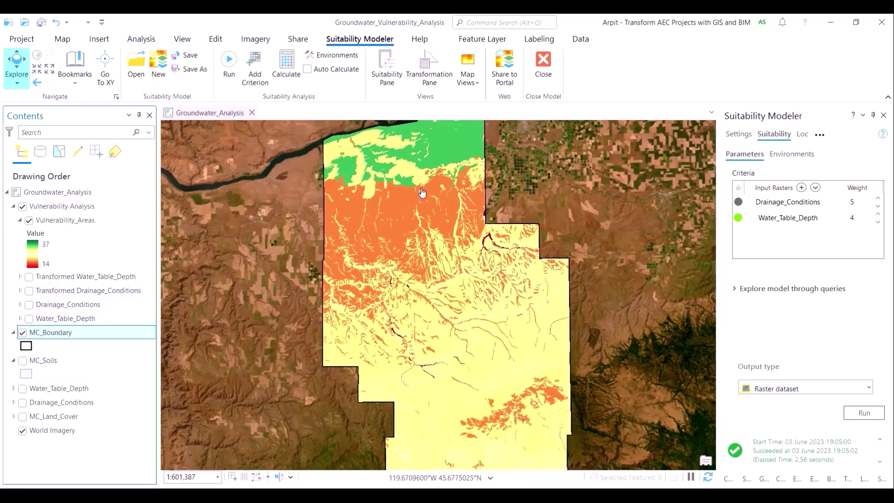
pyautogui.click(440, 161)
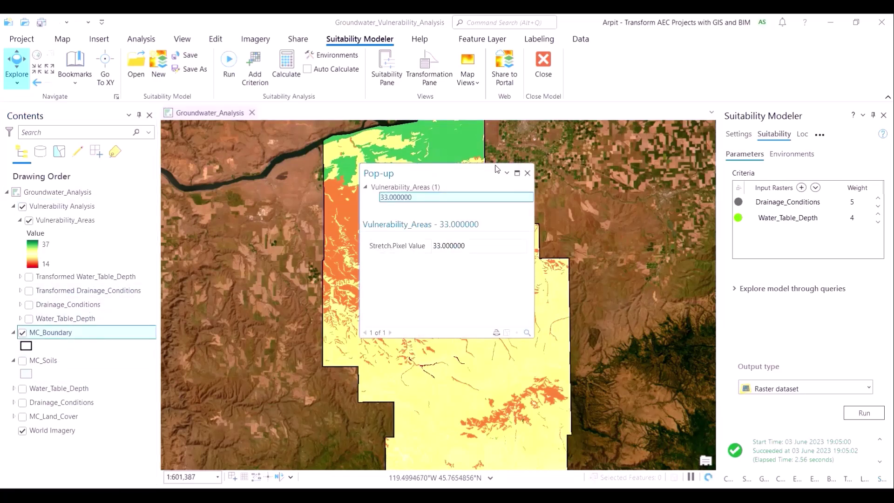
pyautogui.click(529, 174)
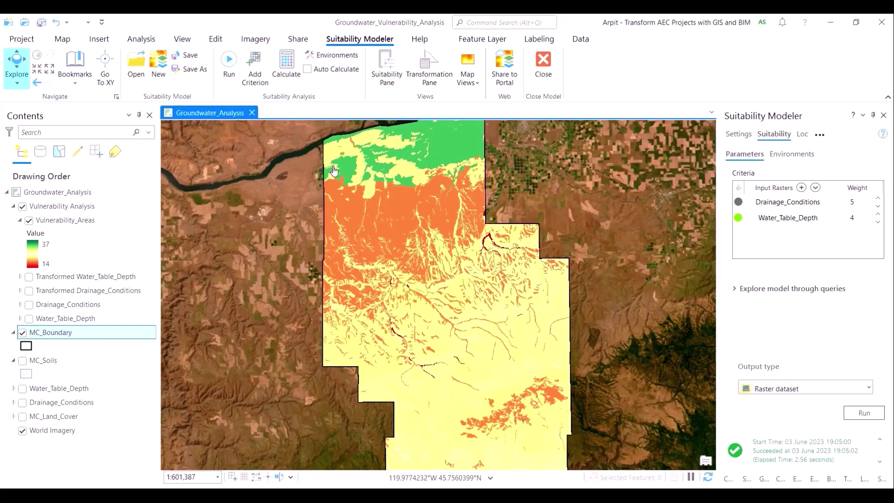
pyautogui.click(350, 172)
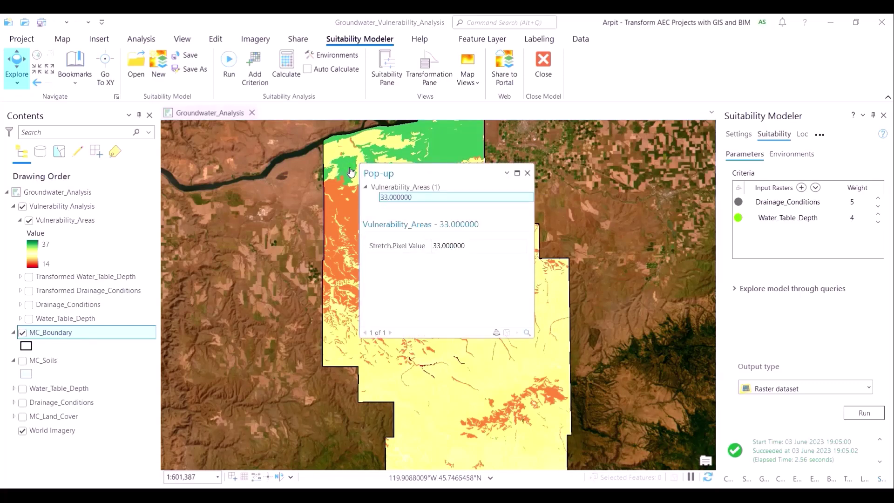
pyautogui.click(527, 173)
# - Query Vulnerability_Areas pixel values in the county's south for the small dark green patch, the yellow area and the orange area
pyautogui.scroll(4, 530, 397)
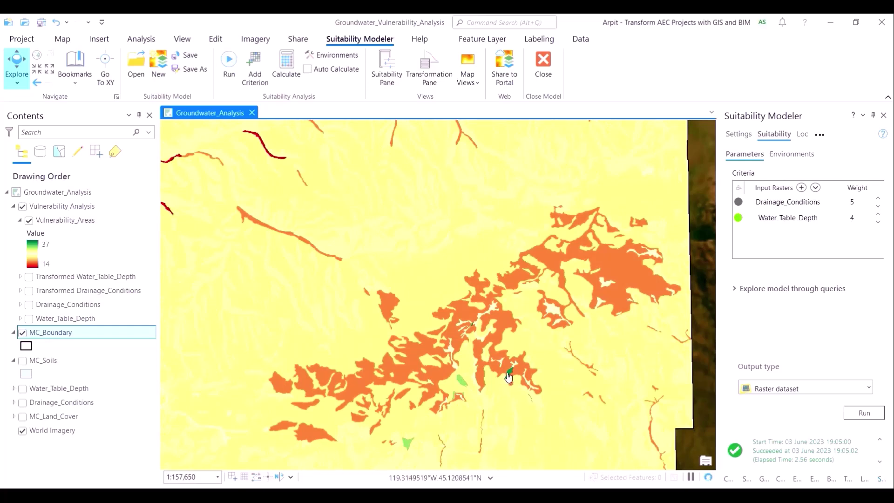
pyautogui.click(509, 376)
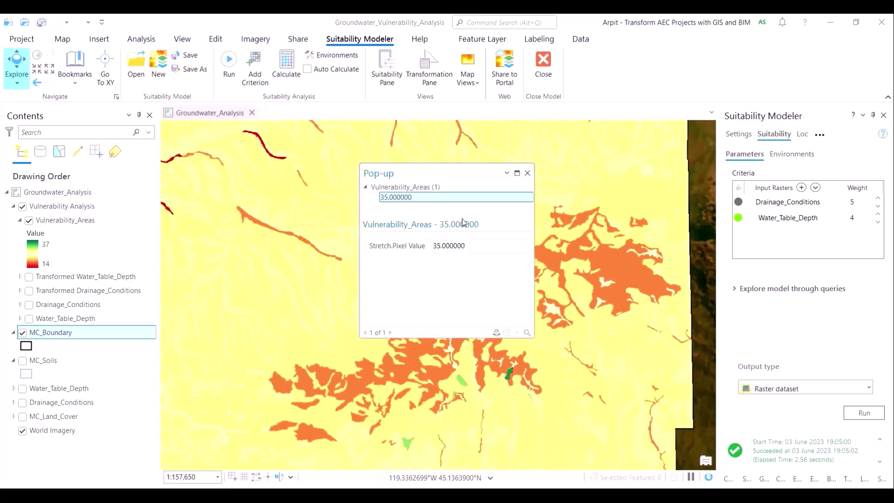
pyautogui.click(527, 173)
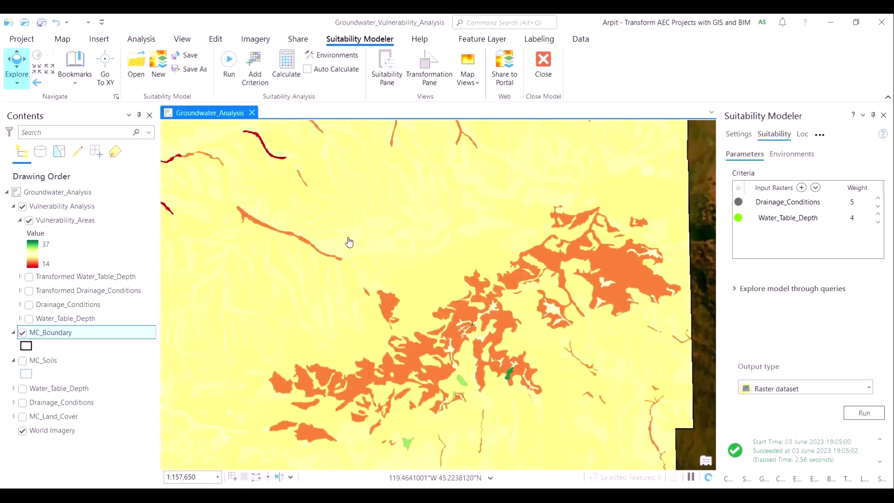
pyautogui.click(341, 250)
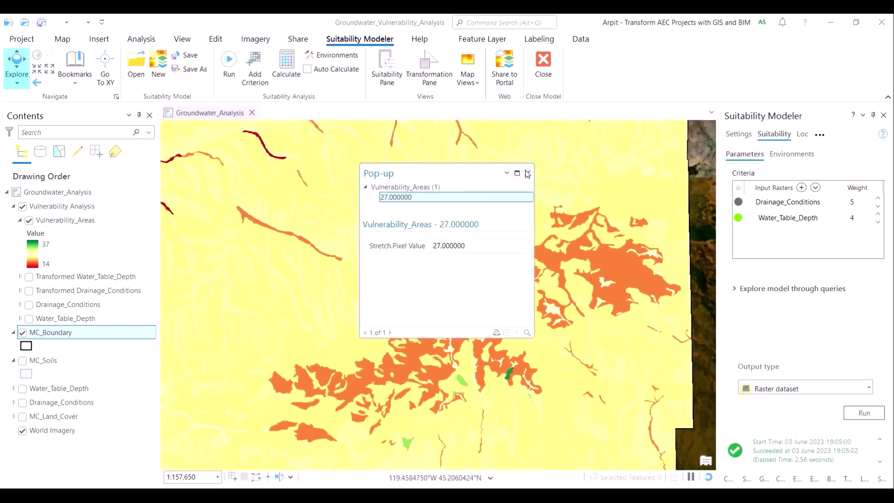
pyautogui.click(527, 173)
pyautogui.click(614, 268)
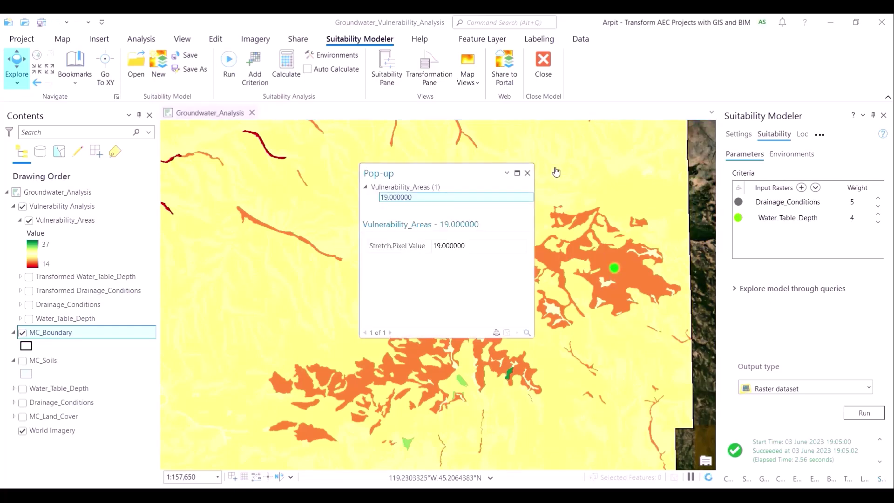
pyautogui.click(527, 173)
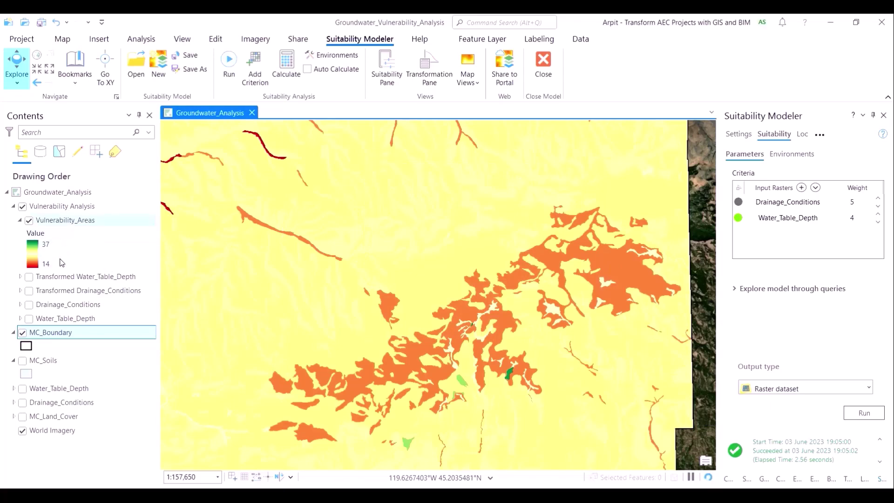
# - Zoom the map to the full extent of the MC_Boundary layer
pyautogui.scroll(-3, 359, 262)
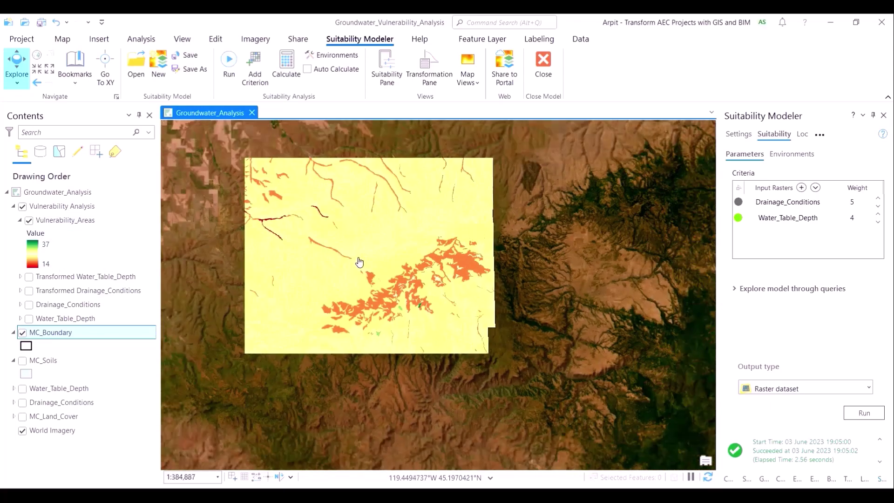
pyautogui.scroll(1, 419, 288)
pyautogui.scroll(-2, 467, 320)
pyautogui.scroll(4, 467, 320)
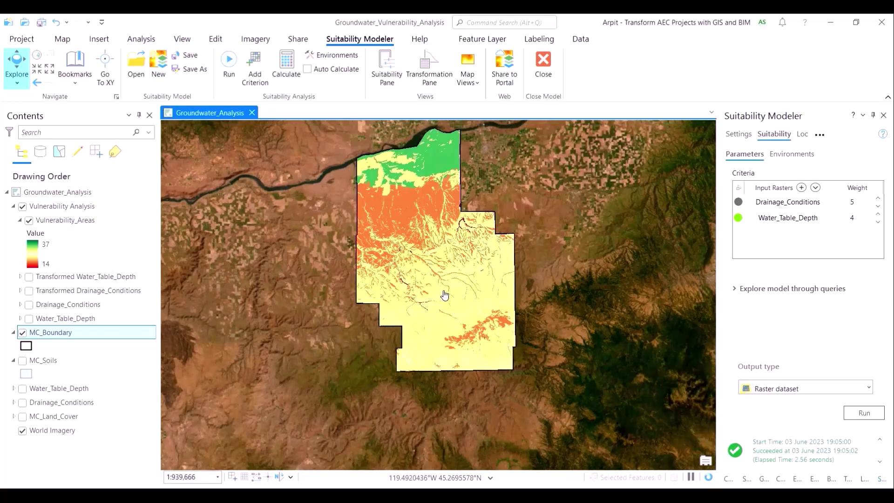
pyautogui.scroll(-2, 430, 305)
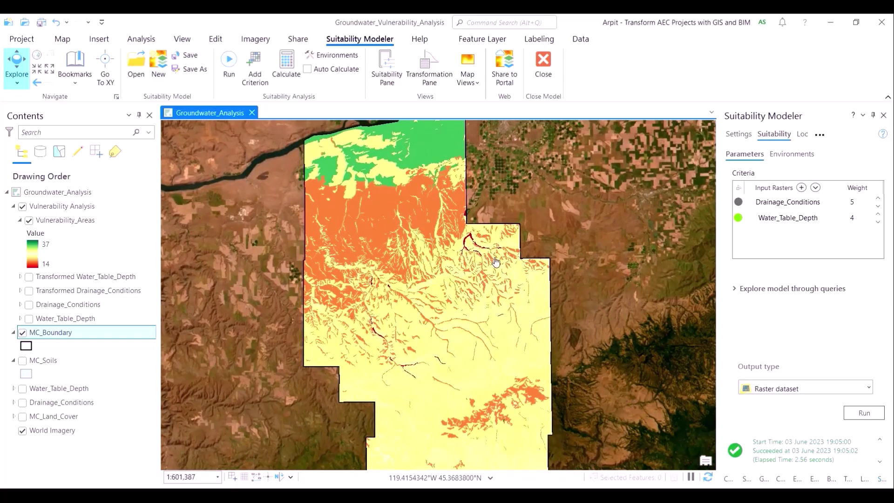
pyautogui.rightClick(91, 338)
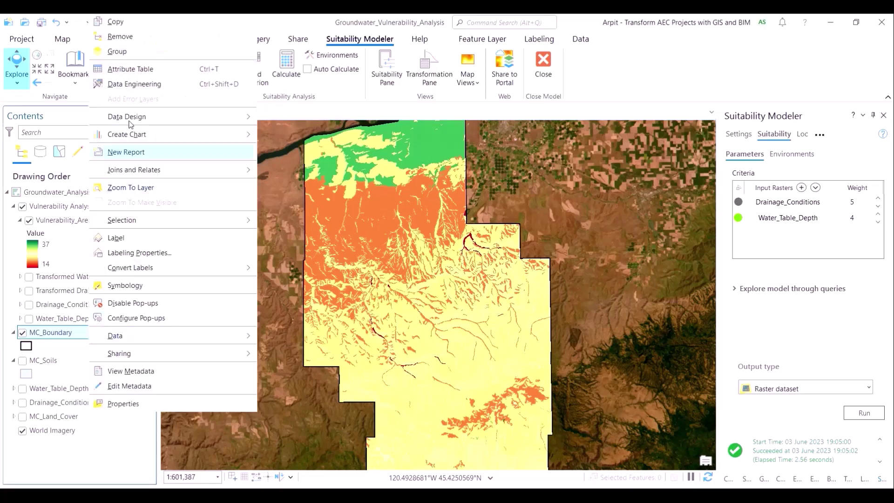
pyautogui.click(152, 188)
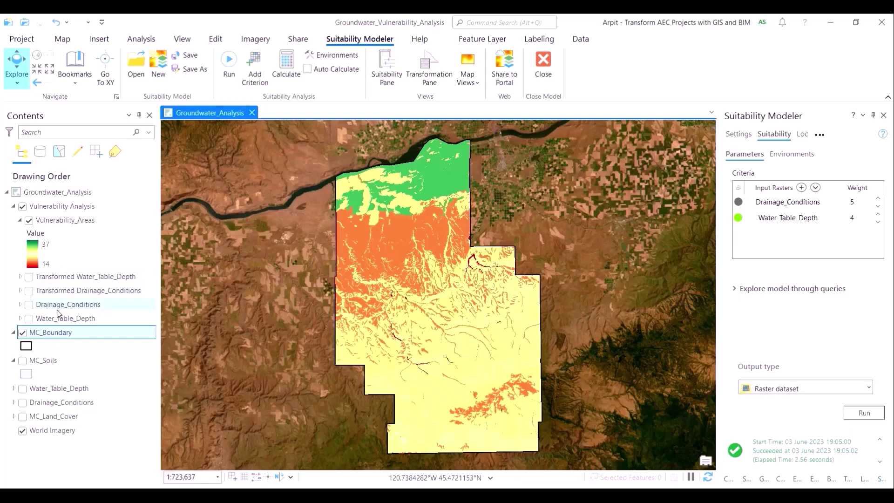
# - Show MC_Land_Cover with its legend in place of the Vulnerability Analysis group and examine its classes in the north and across the county
pyautogui.click(13, 416)
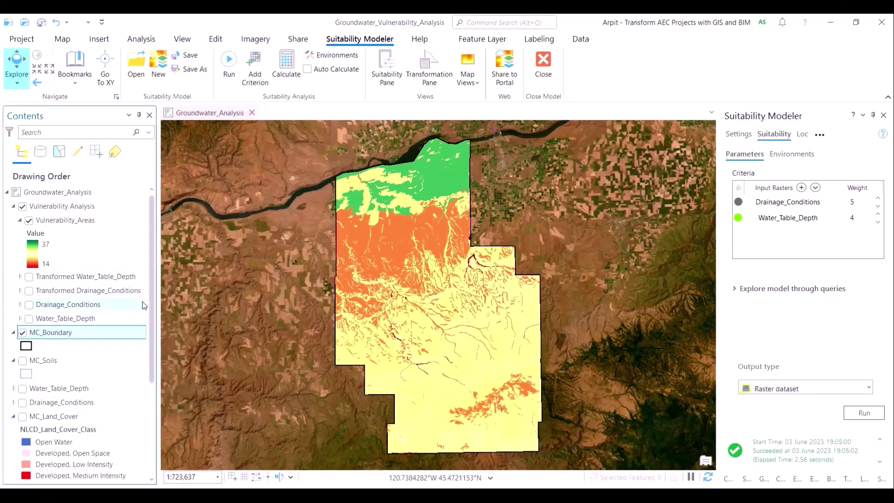
pyautogui.moveTo(152, 325); pyautogui.dragTo(151, 415)
pyautogui.click(23, 206)
pyautogui.scroll(-5, 28, 279)
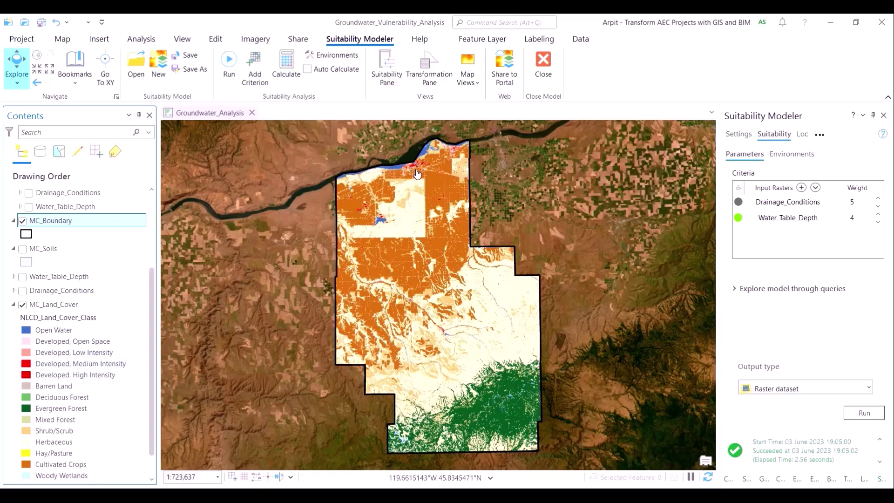
pyautogui.scroll(3, 420, 175)
pyautogui.scroll(2, 424, 263)
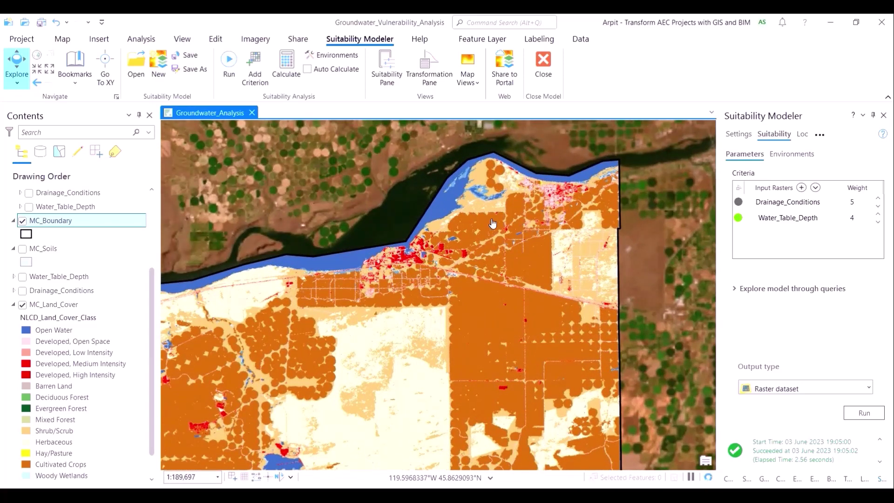
pyautogui.scroll(-6, 330, 350)
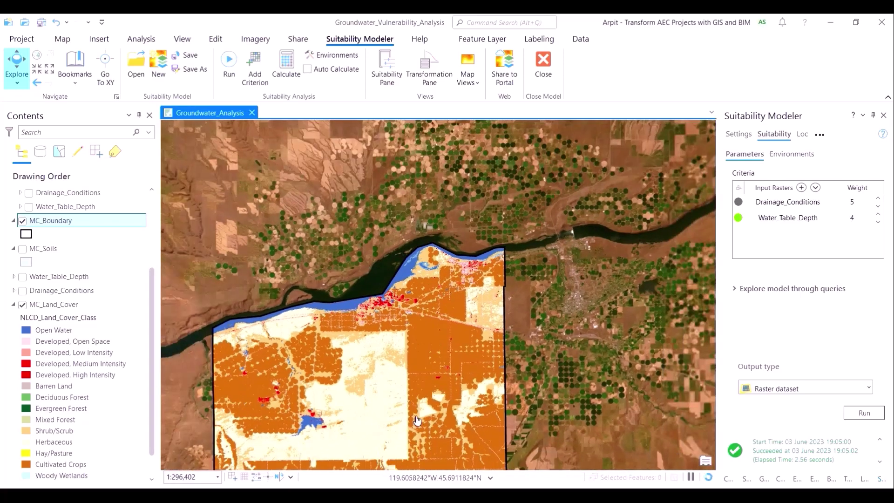
pyautogui.scroll(2, 399, 307)
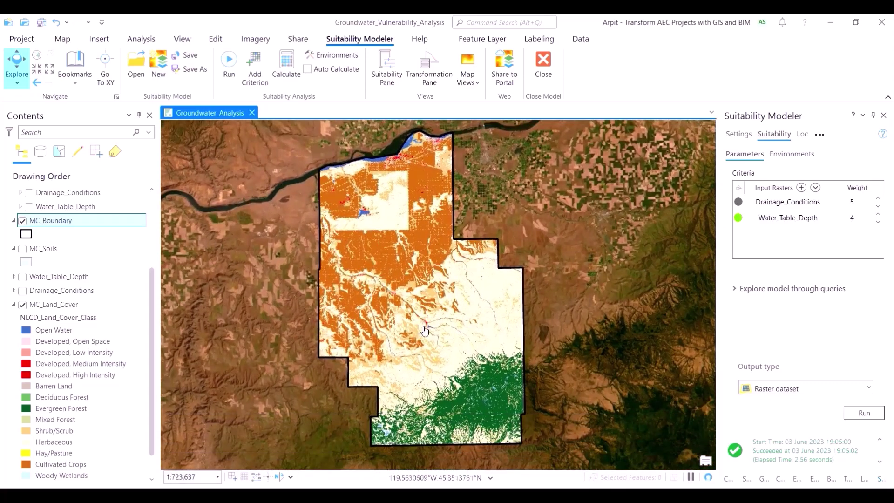
pyautogui.moveTo(454, 301); pyautogui.dragTo(455, 322)
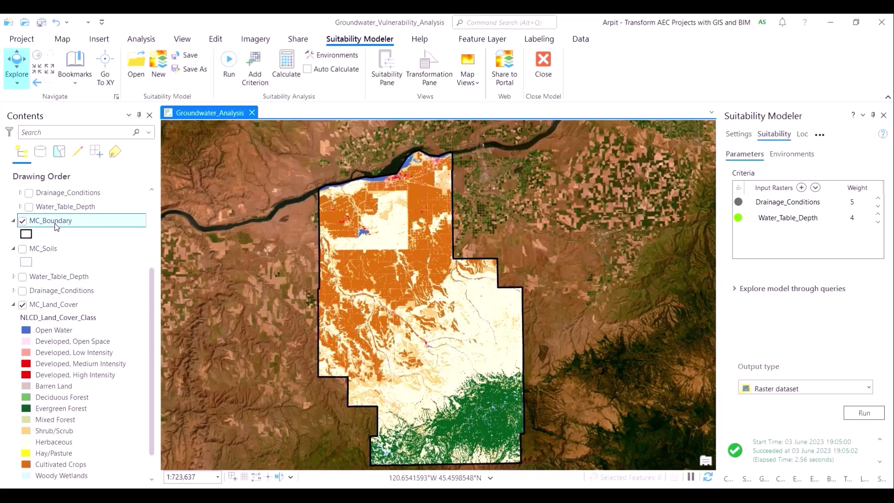
# - Collapse the Vulnerability Analysis group and turn it on, and collapse and hide the MC_Land_Cover layer
pyautogui.scroll(2, 63, 247)
pyautogui.scroll(2, 32, 235)
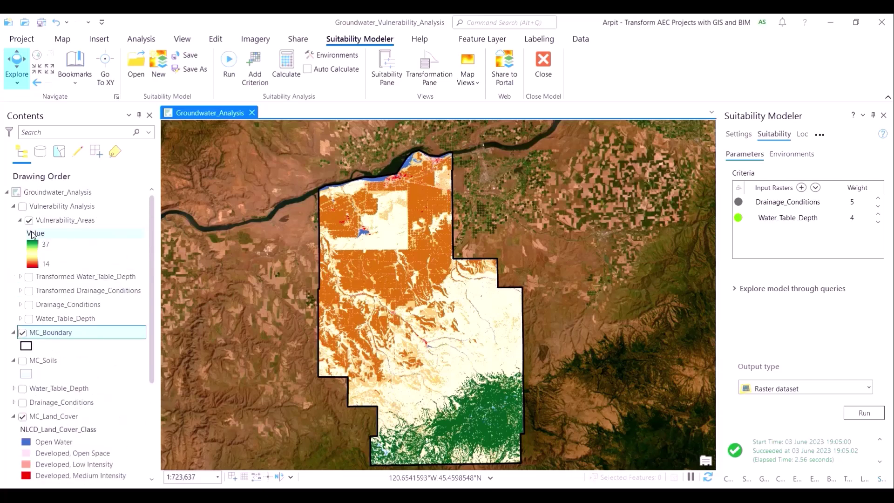
pyautogui.click(13, 206)
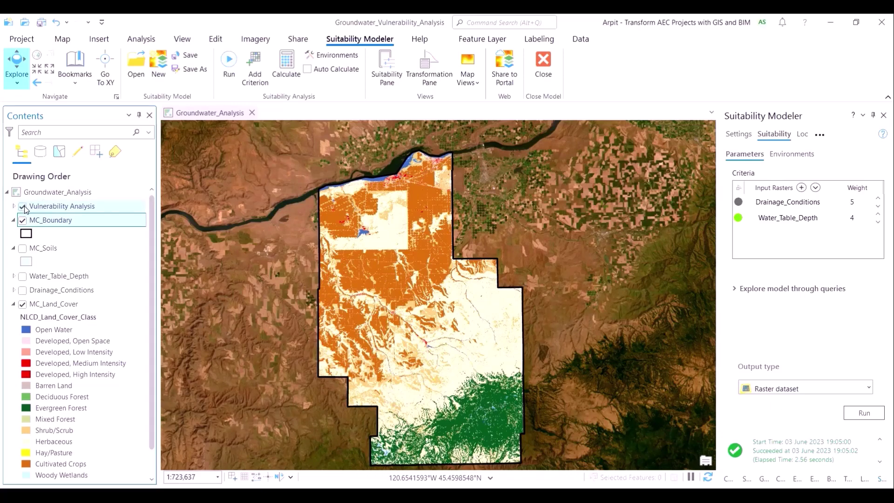
pyautogui.click(13, 304)
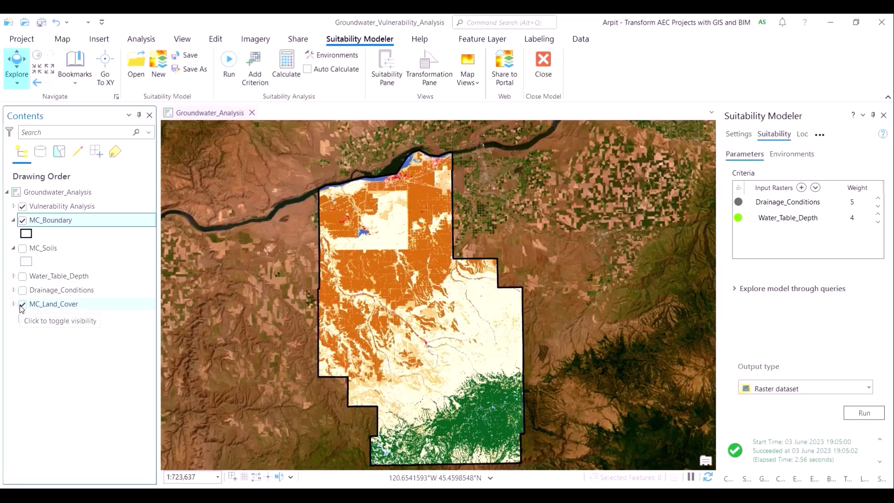
pyautogui.click(21, 307)
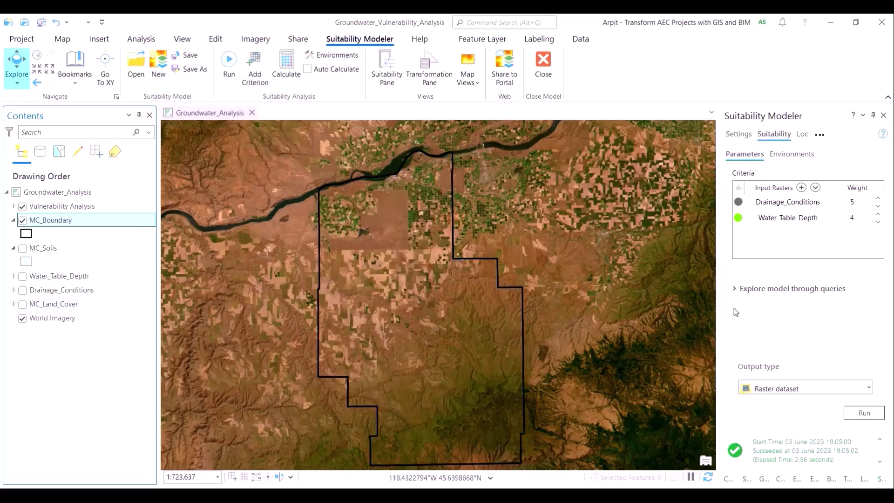
# - Create a new suitability model named Groundwater Risk Zones with the output suitability raster Risk_Zones
pyautogui.click(201, 111)
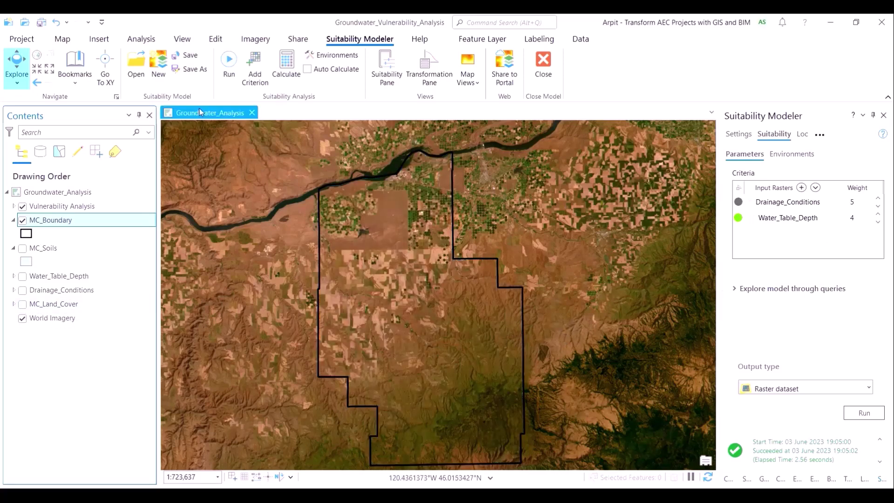
pyautogui.click(164, 66)
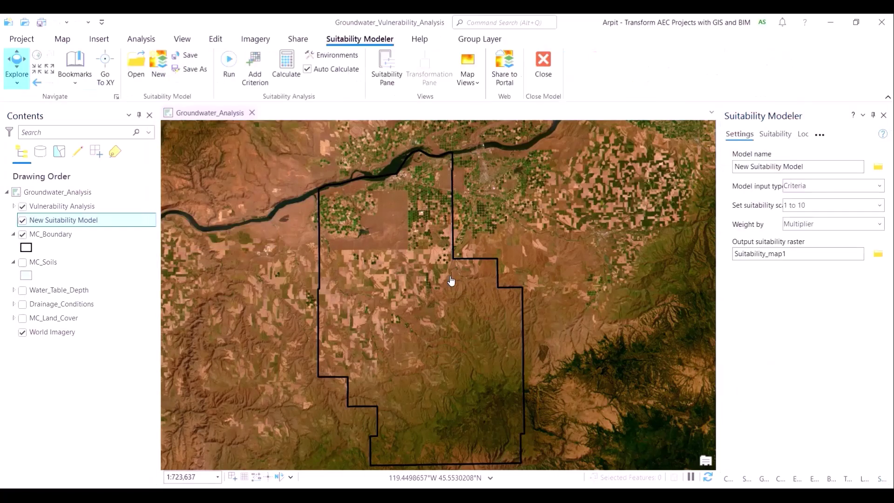
pyautogui.doubleClick(793, 166)
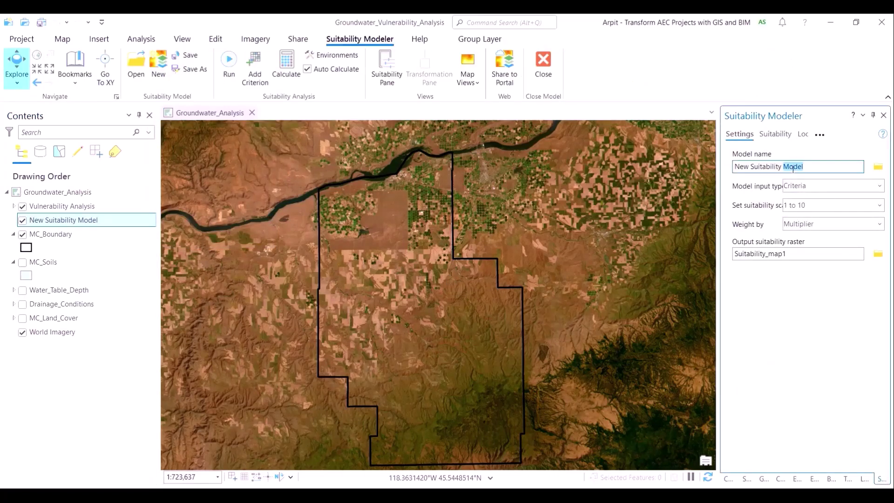
pyautogui.tripleClick(793, 166)
pyautogui.write('Groundwater Risk Zones')
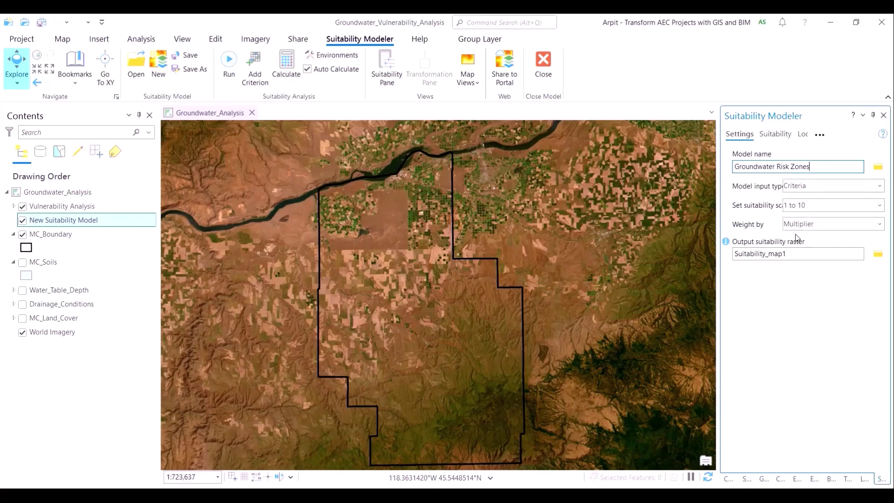
pyautogui.click(784, 253)
pyautogui.tripleClick(785, 253)
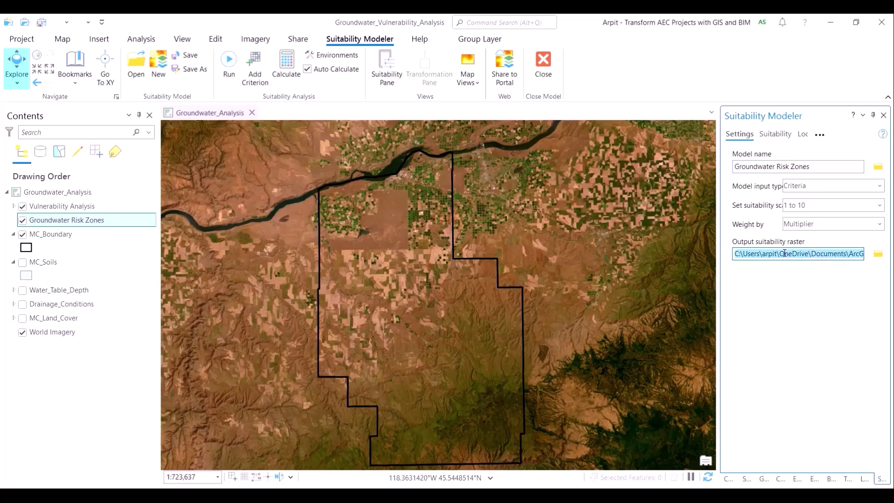
pyautogui.write('Risk')
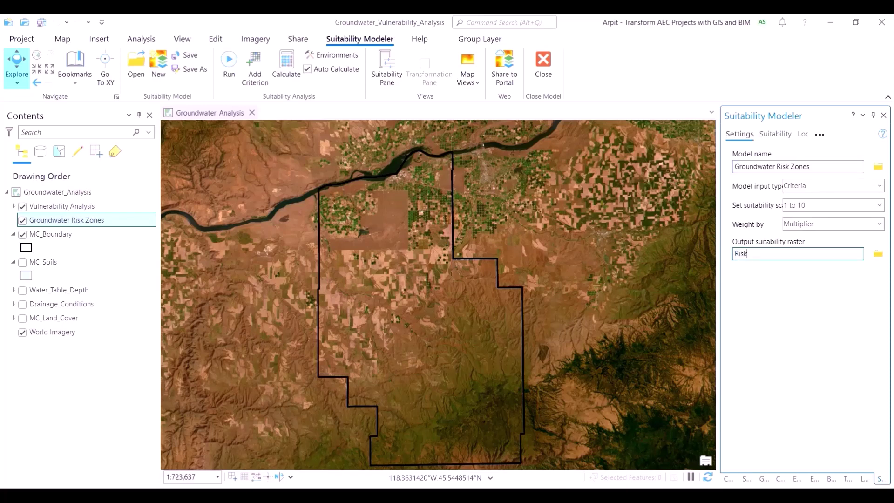
pyautogui.write('_Zones')
pyautogui.press('Tab')
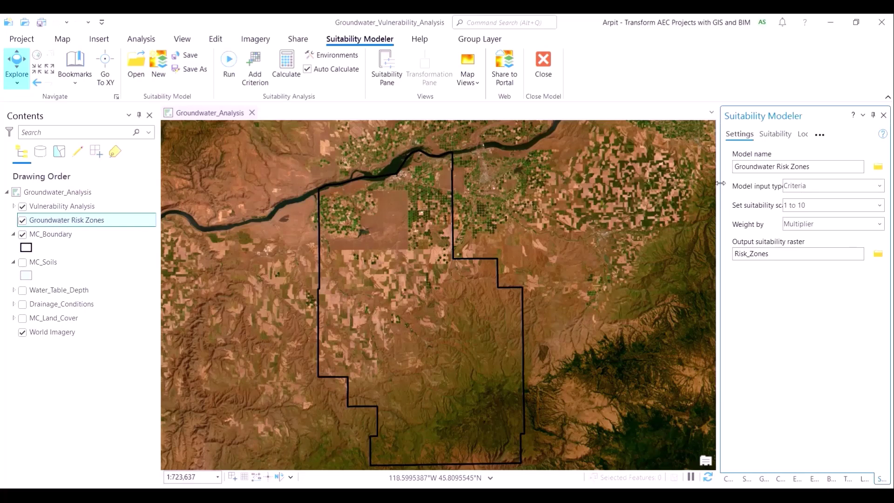
# - Add Vulnerability_Areas from the Vulnerability Analysis group and MC_Land_Cover as criteria of the suitability model
pyautogui.click(789, 134)
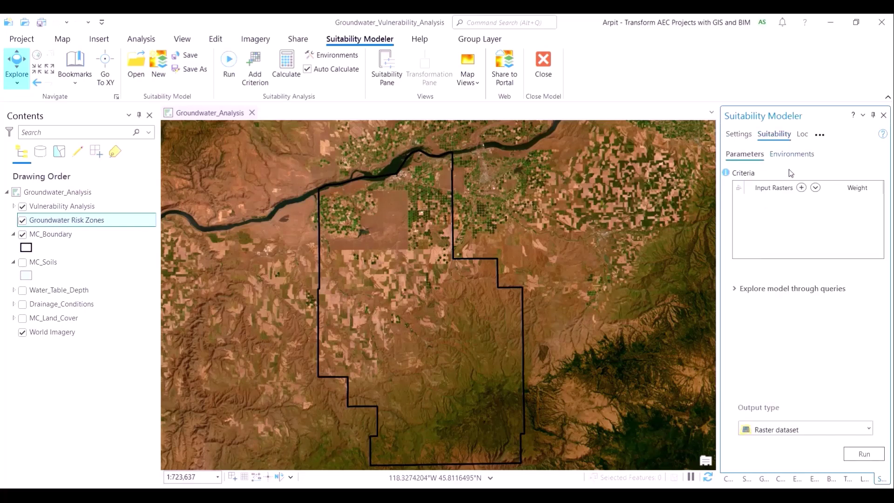
pyautogui.click(815, 188)
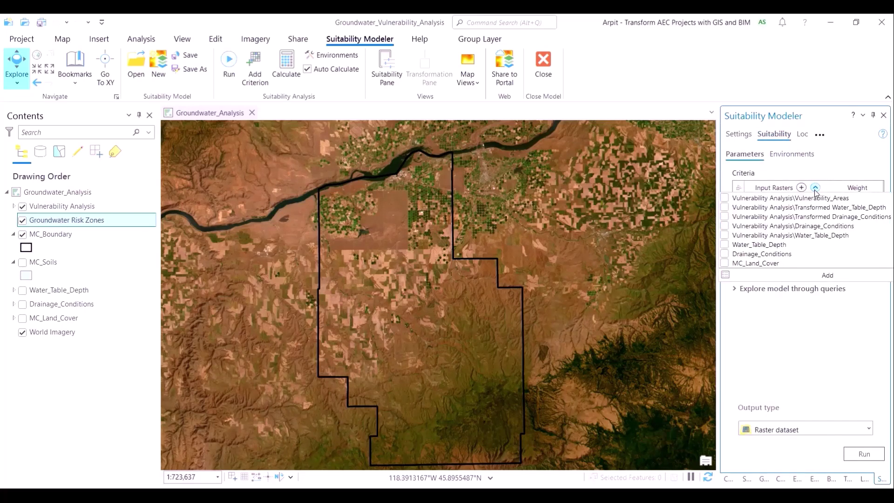
pyautogui.click(724, 198)
pyautogui.click(725, 263)
pyautogui.click(827, 276)
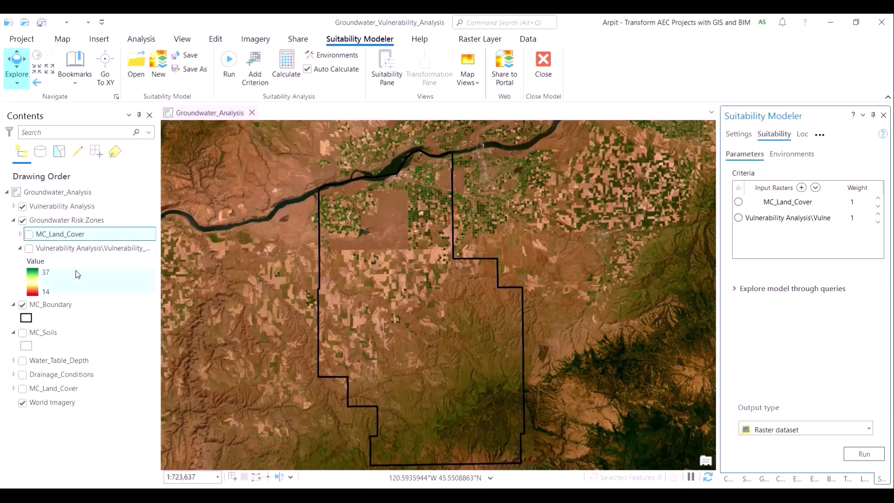
# - Set the criteria weights to 10 for MC_Land_Cover and 8 for Vulnerability_Areas, and collapse the Vulnerability_Areas legend
pyautogui.click(859, 204)
pyautogui.write('0')
pyautogui.press('Return')
pyautogui.click(860, 216)
pyautogui.click(21, 249)
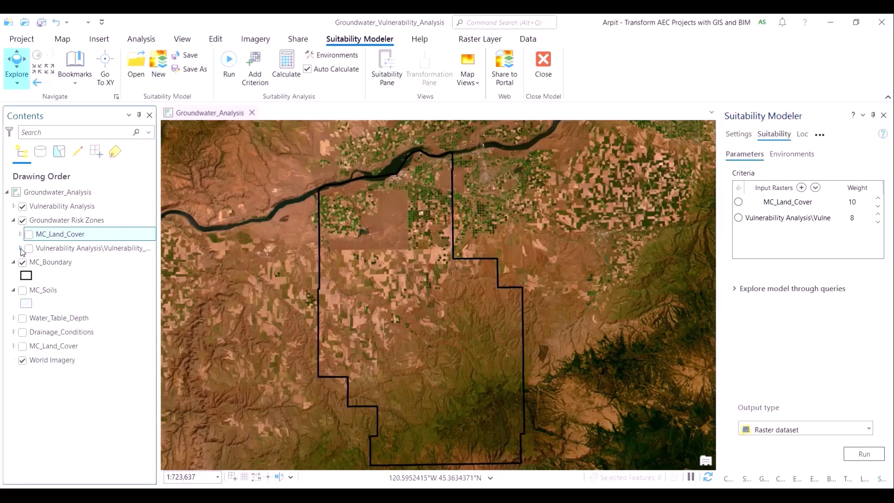
# - Open the transformation of the Vulnerability_Areas criterion in an enlarged pane and try continuous functions from Gaussian to Exponential
pyautogui.click(738, 219)
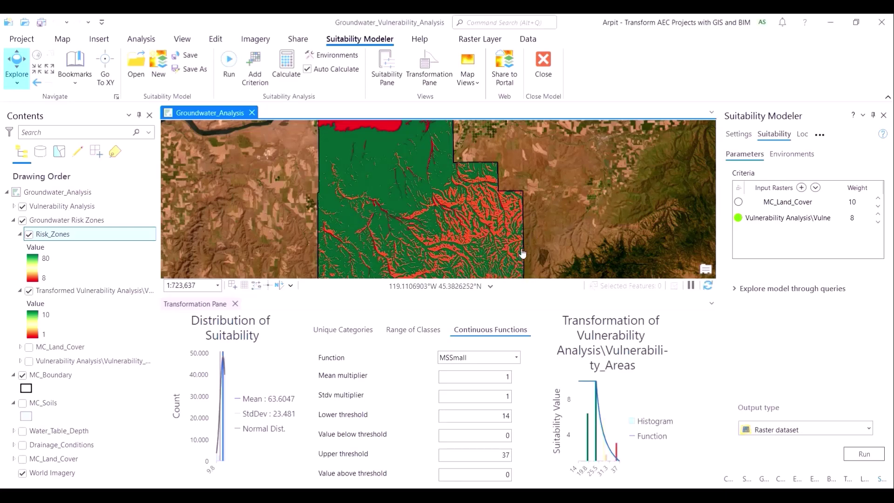
pyautogui.moveTo(785, 221)
pyautogui.moveTo(597, 295); pyautogui.dragTo(602, 247)
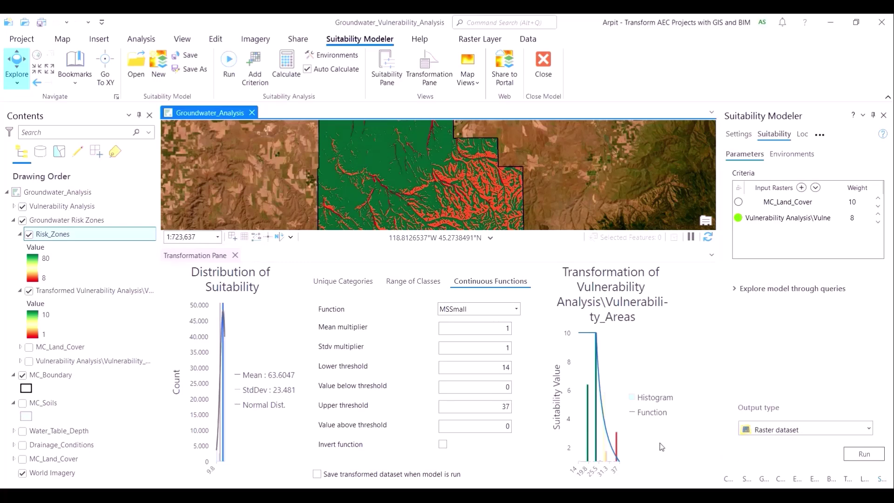
pyautogui.click(516, 310)
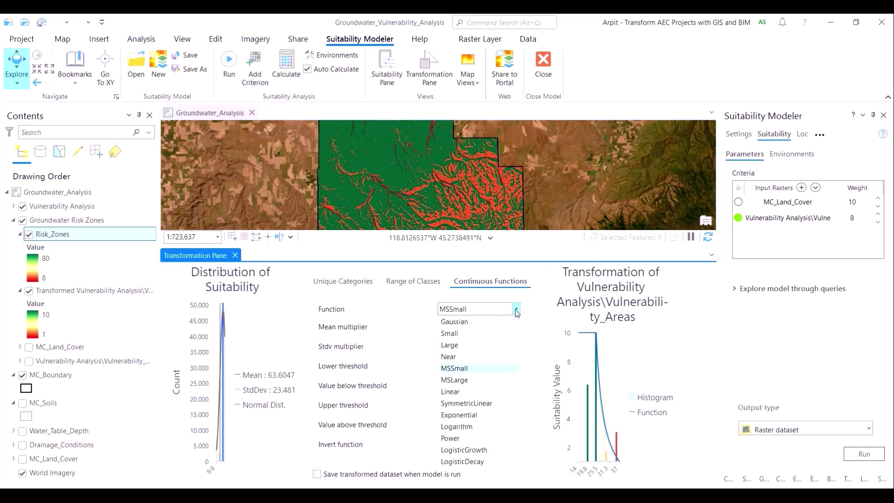
pyautogui.click(512, 323)
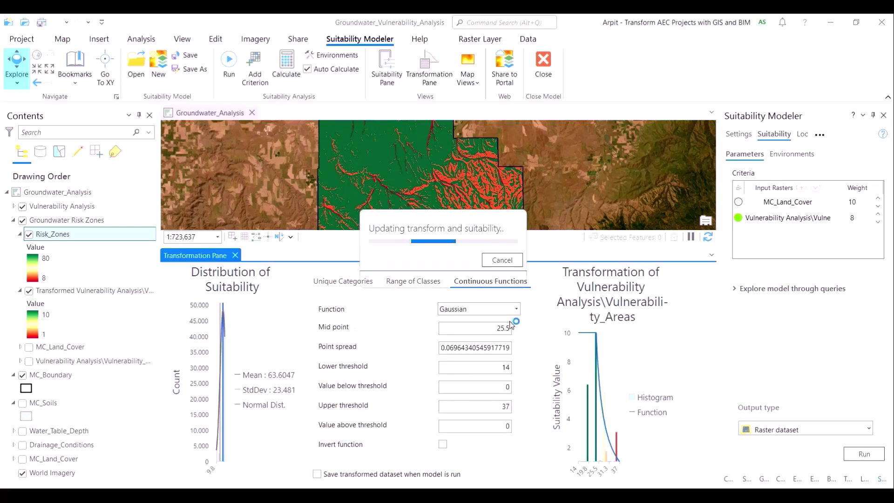
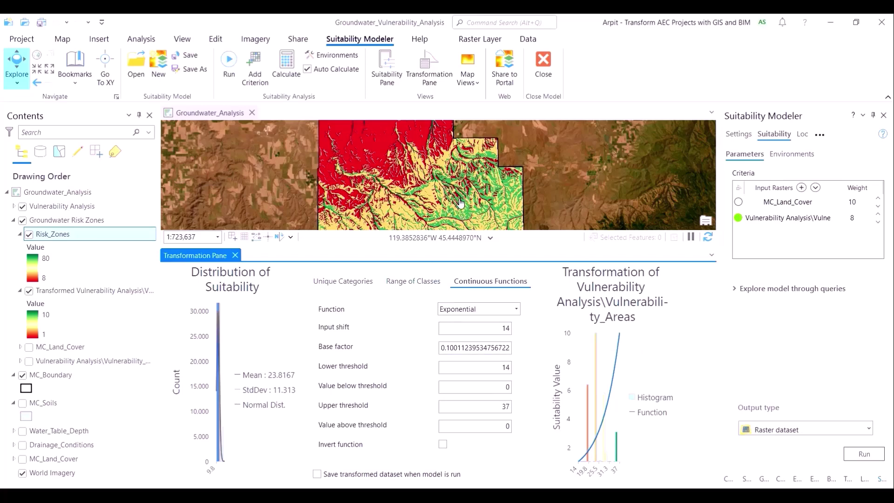
# - Try the MSLarge function for the Vulnerability_Areas transformation and examine its effect on the enlarged map
pyautogui.click(516, 309)
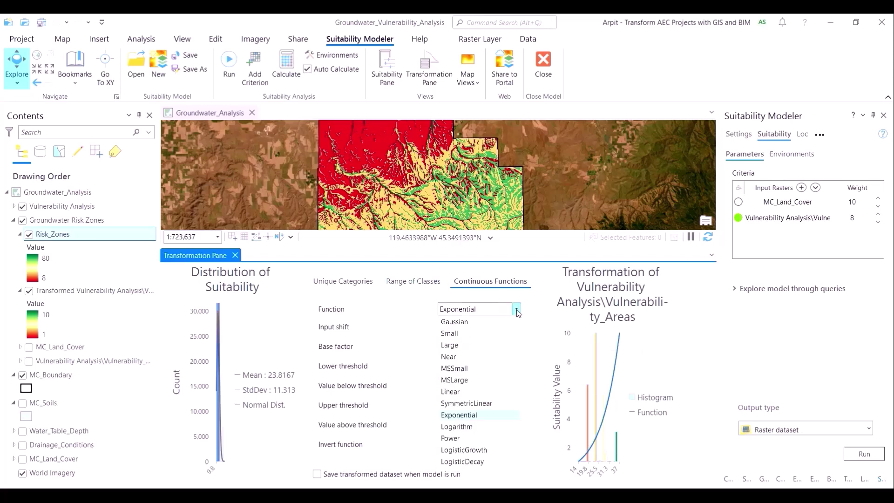
pyautogui.click(496, 381)
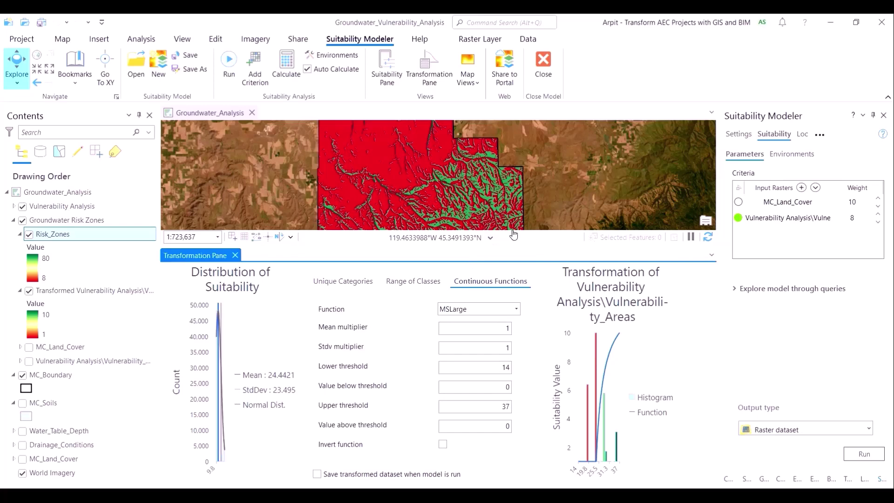
pyautogui.moveTo(520, 247); pyautogui.dragTo(520, 336)
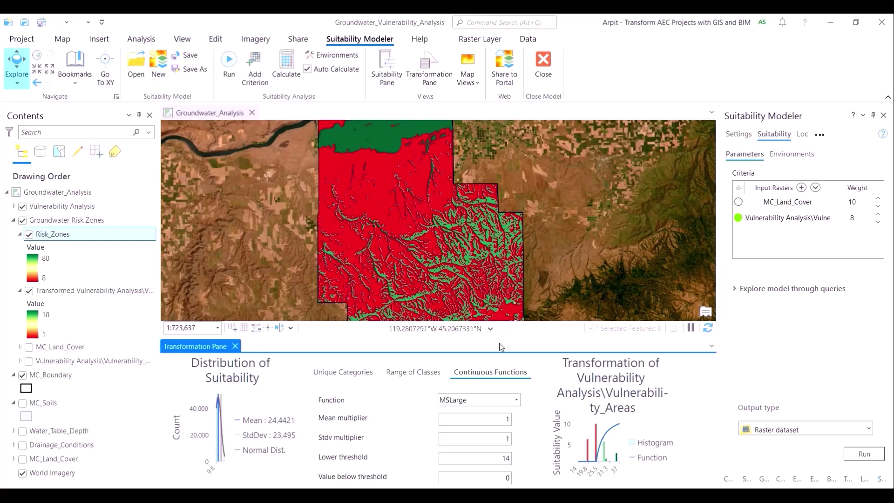
pyautogui.moveTo(513, 336); pyautogui.dragTo(526, 246)
# - Set the continuous function of the Vulnerability_Areas transformation to Linear
pyautogui.click(517, 310)
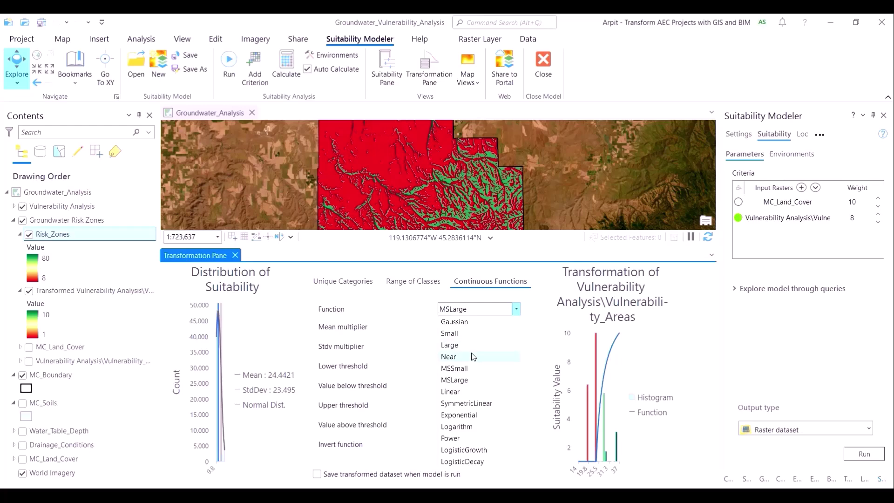
pyautogui.press('Escape')
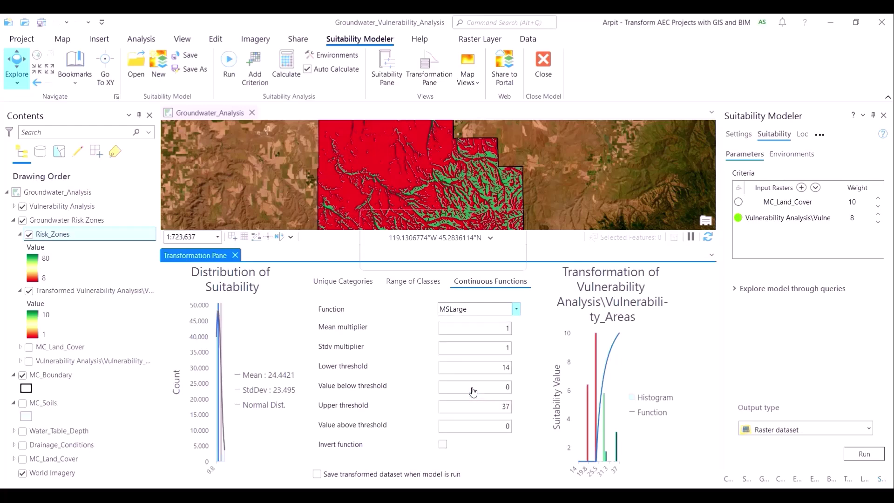
pyautogui.press('Up')
pyautogui.press('Up')
pyautogui.press('Up')
pyautogui.press('Up')
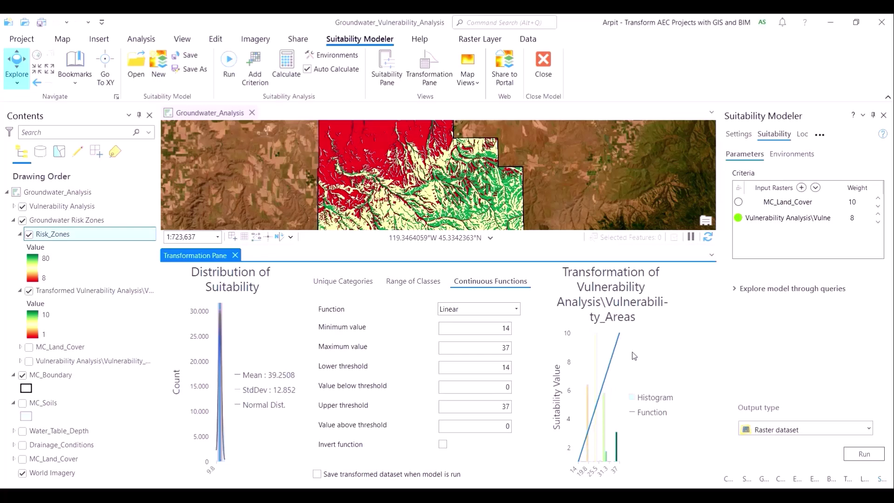
# - Examine the transformed vulnerability on the map, close the Transformation Pane and hide the Risk_Zones layer
pyautogui.moveTo(620, 439)
pyautogui.moveTo(371, 245); pyautogui.dragTo(403, 363)
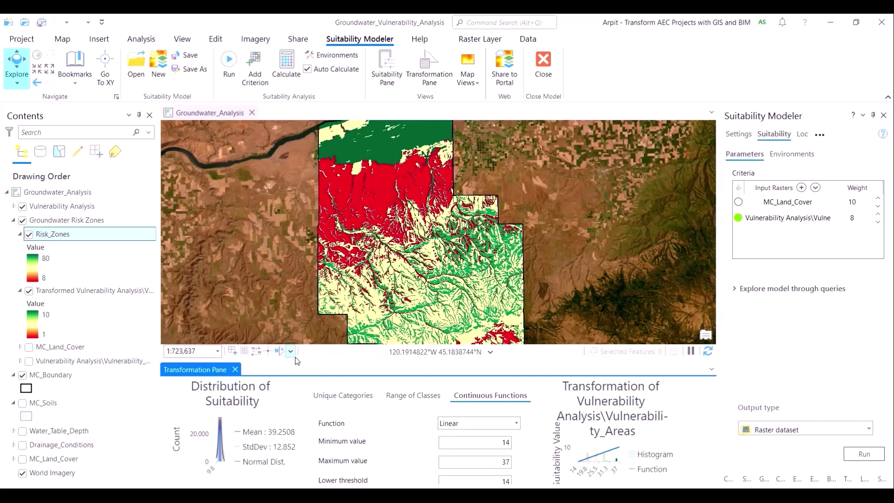
pyautogui.moveTo(297, 363); pyautogui.dragTo(315, 321)
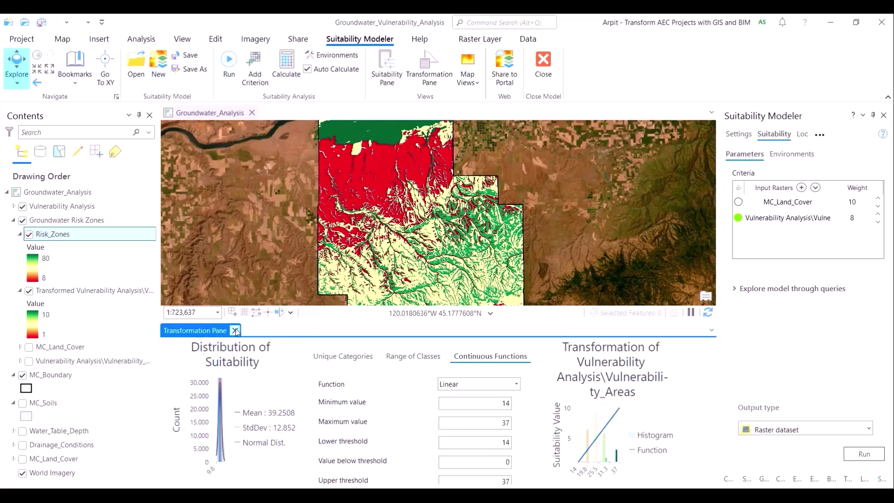
pyautogui.click(236, 330)
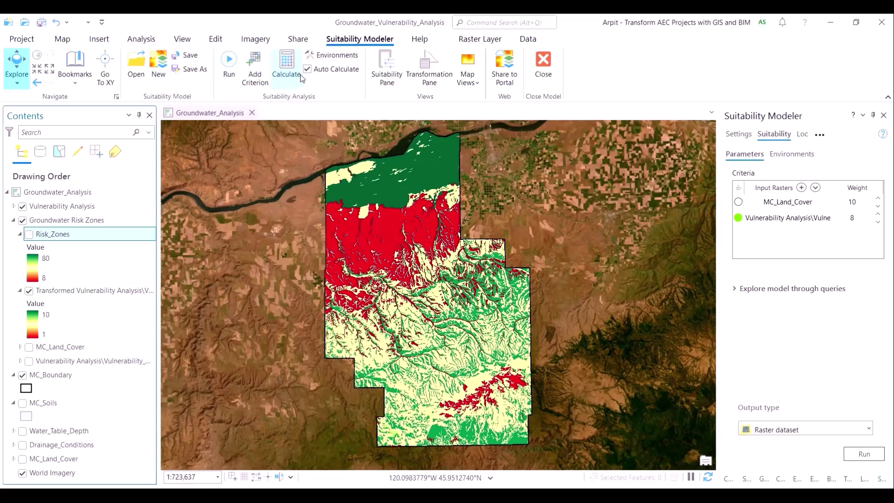
# - Disable automatic calculation and open the MC_Land_Cover transformation with its unique categories based on the NLCD_Land_Cover_Class field
pyautogui.click(307, 68)
pyautogui.moveTo(796, 202)
pyautogui.click(738, 202)
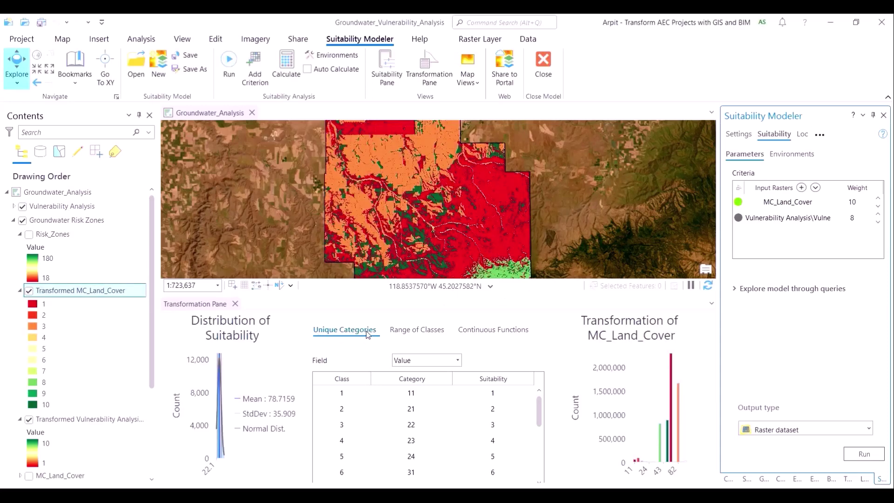
pyautogui.click(422, 363)
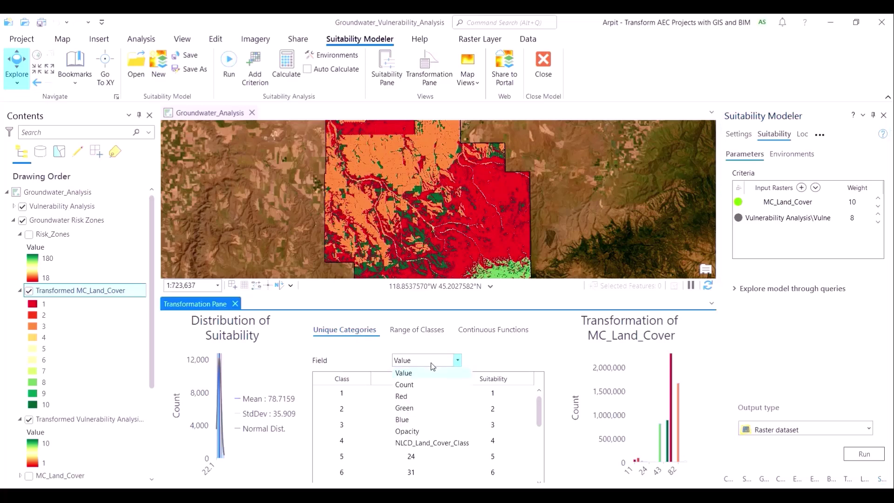
pyautogui.click(444, 442)
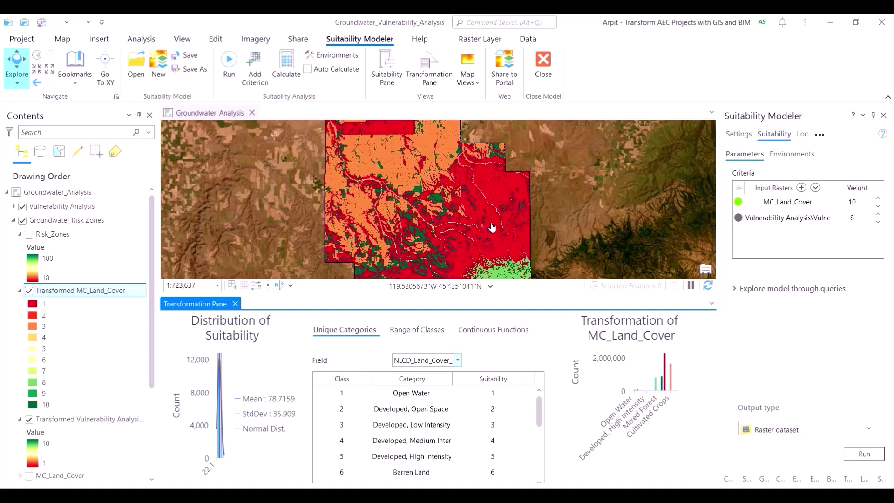
# - Expand the legend of MC_Land_Cover in the Groundwater Risk Zones group and review its land cover classes
pyautogui.scroll(-3, 75, 421)
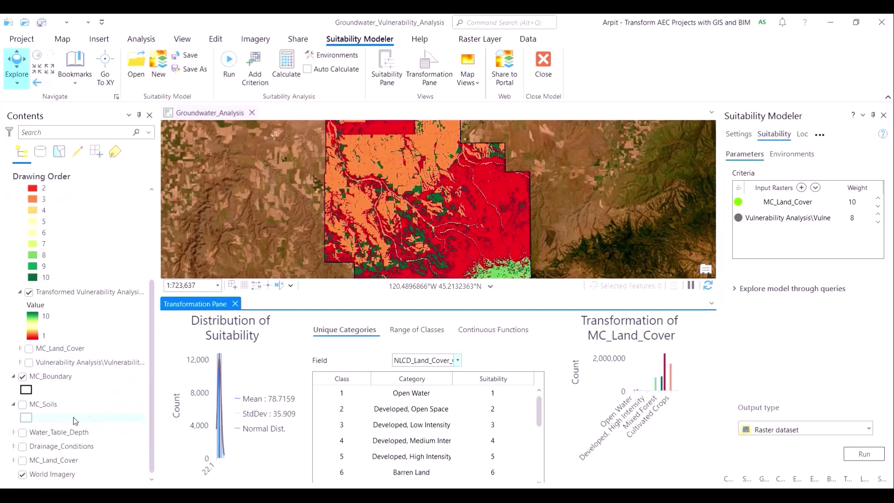
pyautogui.click(24, 351)
pyautogui.click(22, 350)
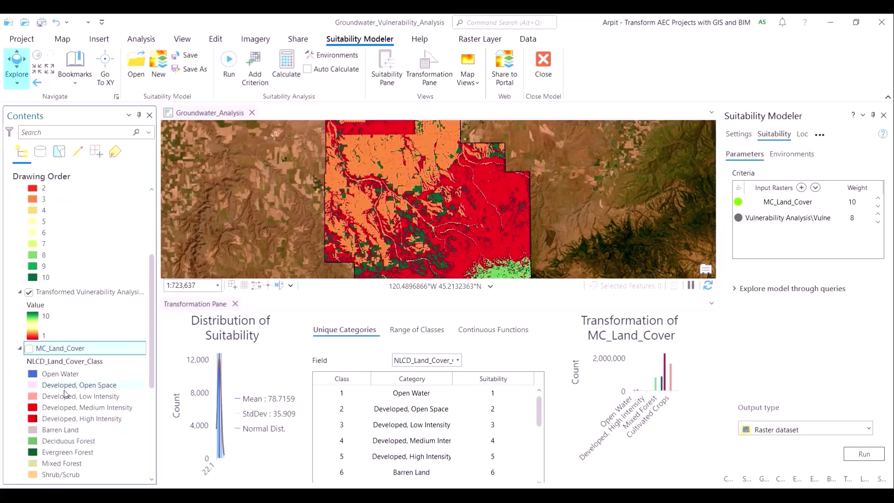
pyautogui.scroll(-2, 60, 381)
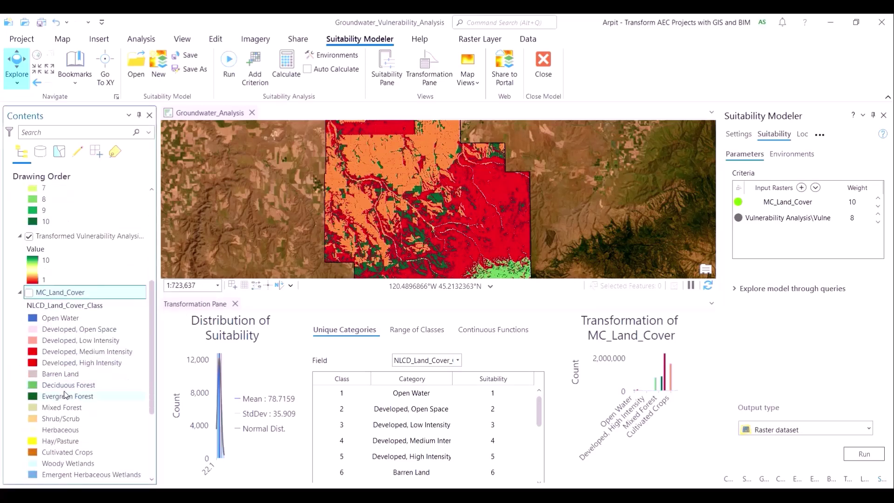
# - Set the MC_Land_Cover suitability of the Developed classes to 6 for Open Space, 7 for Low, 8 for Medium and 10 for High Intensity
pyautogui.click(20, 292)
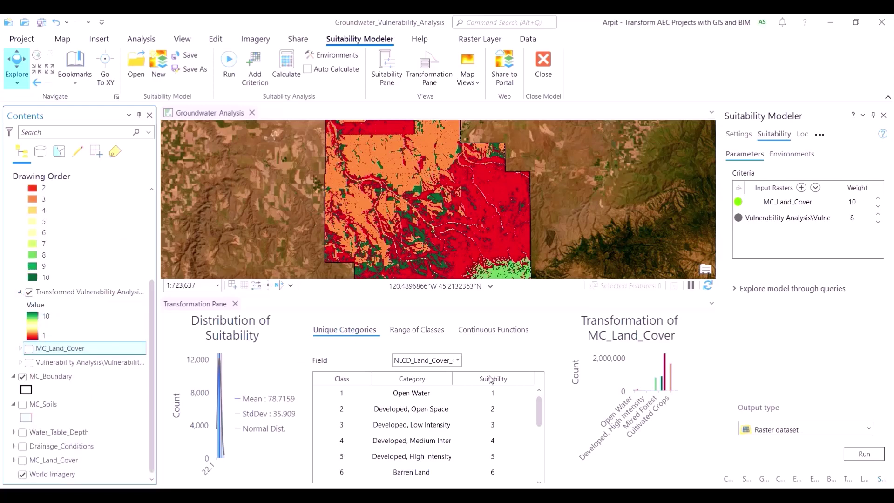
pyautogui.doubleClick(494, 408)
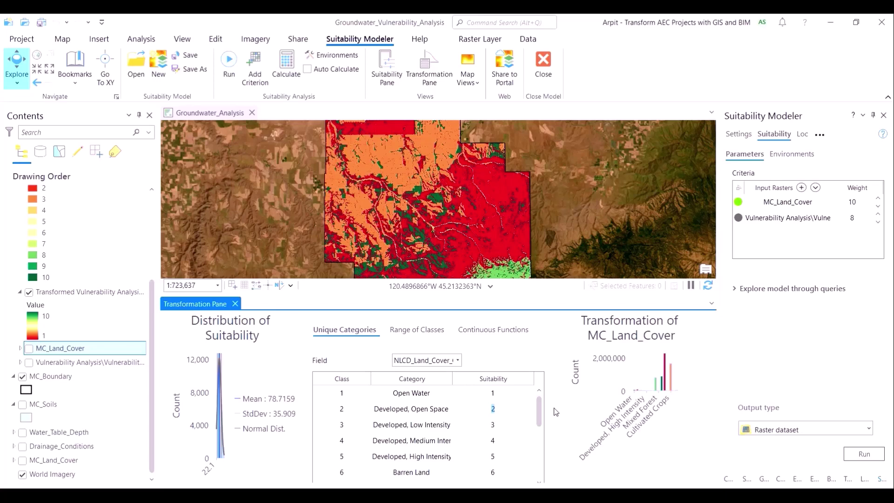
pyautogui.press('Return')
pyautogui.write('7')
pyautogui.press('Return')
pyautogui.write('8')
pyautogui.press('Return')
pyautogui.write('10')
pyautogui.press('Return')
# - Set the suitability to 4 for Barren Land, 3 for Deciduous Forest, 1 for Evergreen Forest and 3 for Mixed Forest
pyautogui.write('4')
pyautogui.press('Return')
pyautogui.write('3')
pyautogui.press('Return')
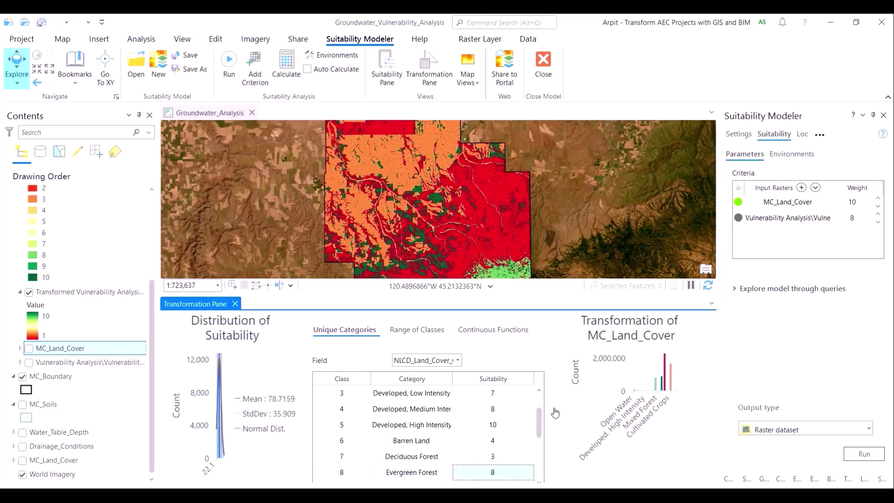
pyautogui.write('1')
pyautogui.press('Return')
pyautogui.write('3')
pyautogui.press('Return')
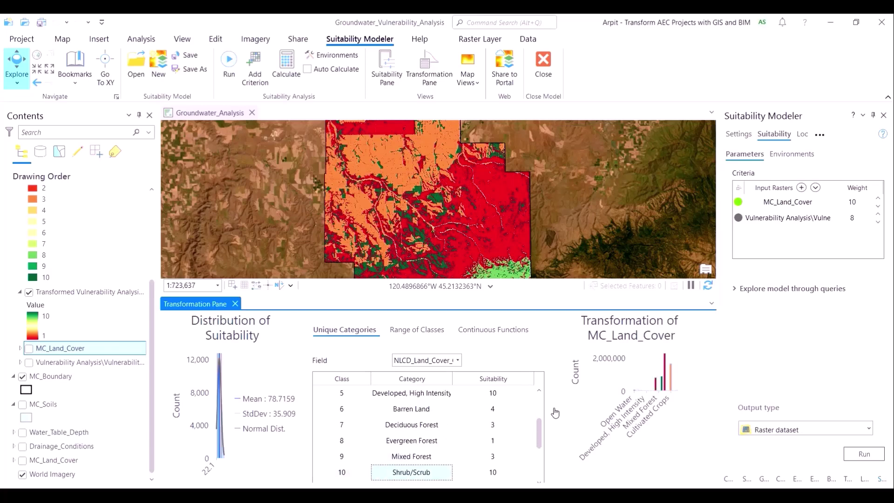
# - Set the suitability to 3 for Shrub/Scrub, 2 for Herbaceous, 5 for Hay/Pasture and 9 for Cultivated Crops
pyautogui.write('3')
pyautogui.press('Return')
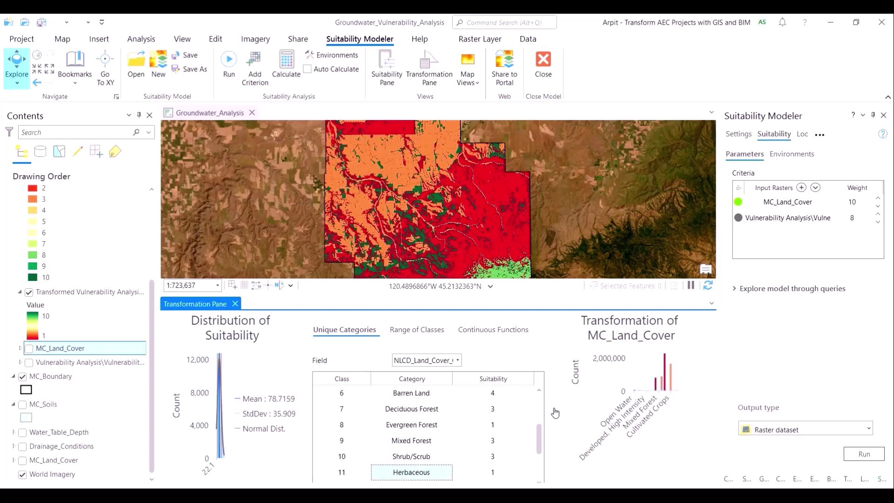
pyautogui.write('2')
pyautogui.press('Return')
pyautogui.write('5')
pyautogui.press('Return')
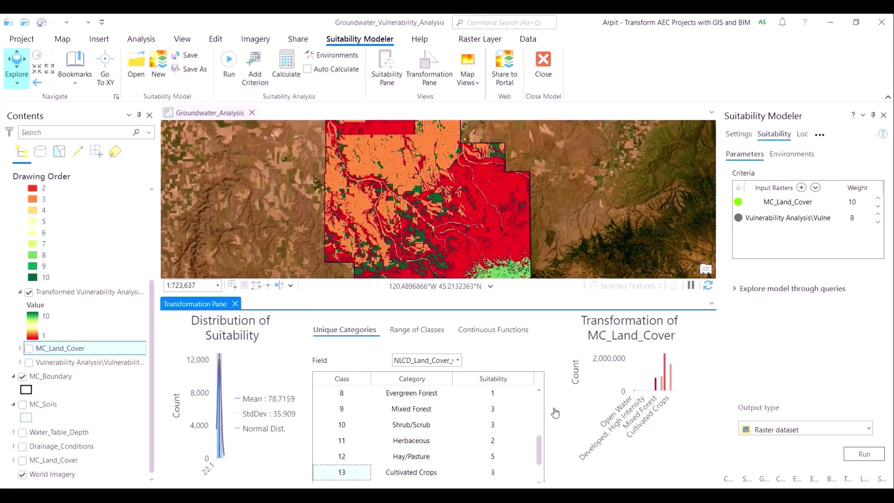
pyautogui.write('9')
pyautogui.press('Return')
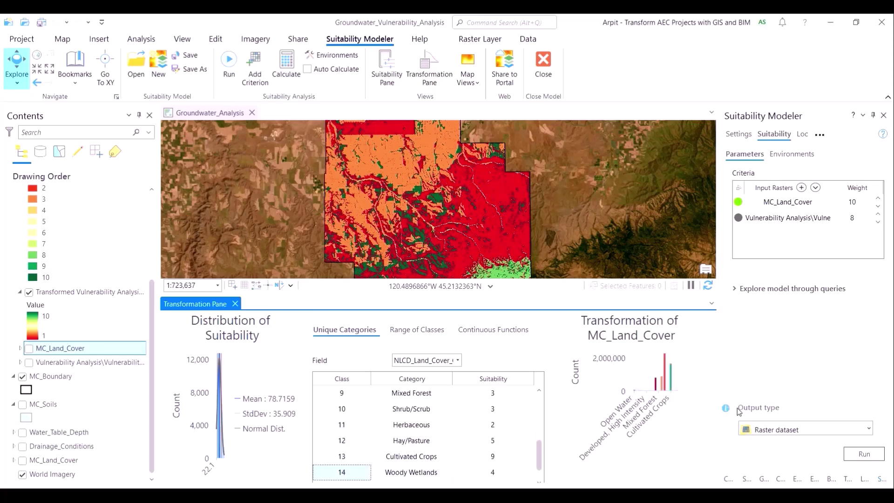
# - Set the suitability of both Woody Wetlands and Emergent Herbaceous Wetlands to 1
pyautogui.write('1')
pyautogui.press('Return')
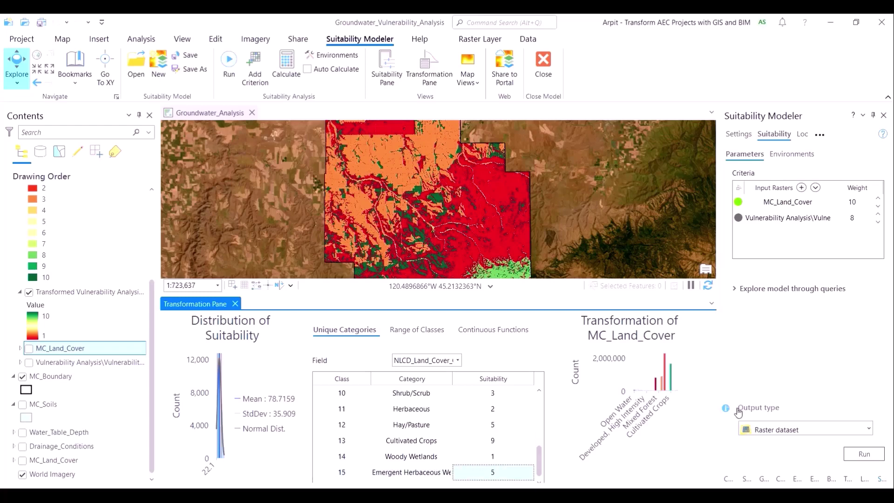
pyautogui.write('1')
pyautogui.press('Return')
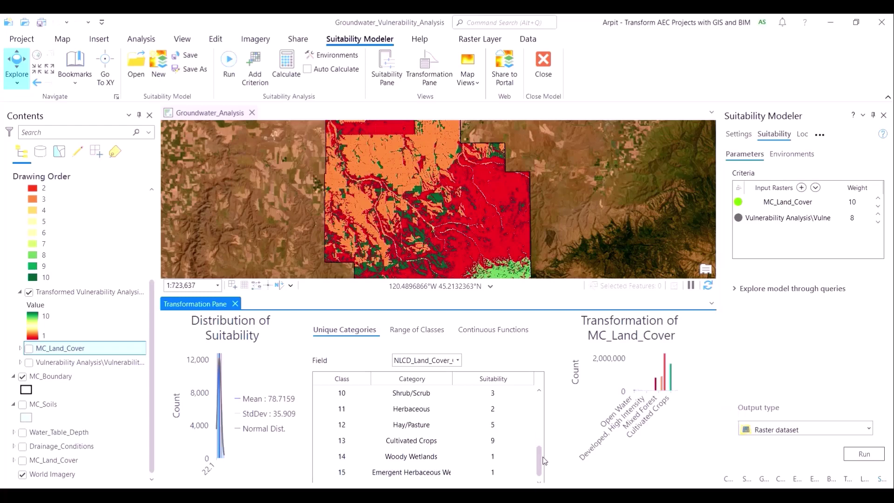
# - Review the land cover suitability ratings, calculate the model with them and close the Transformation Pane
pyautogui.moveTo(539, 461); pyautogui.dragTo(535, 404)
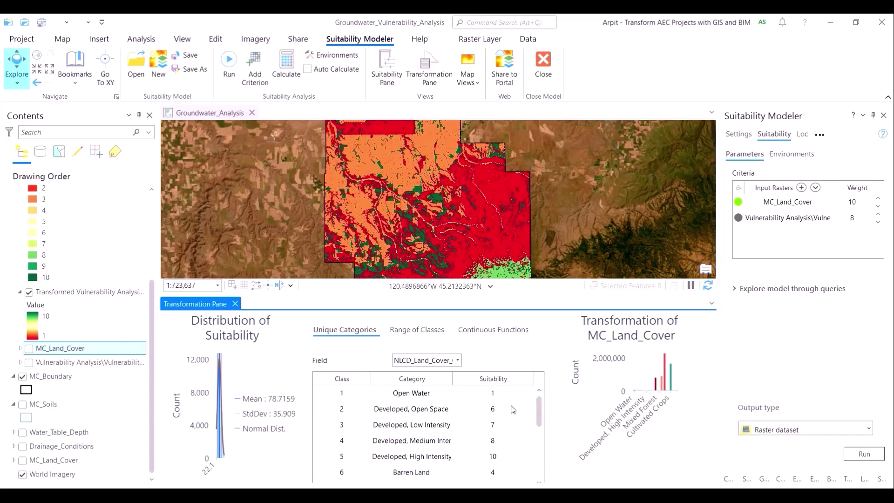
pyautogui.scroll(-1, 427, 465)
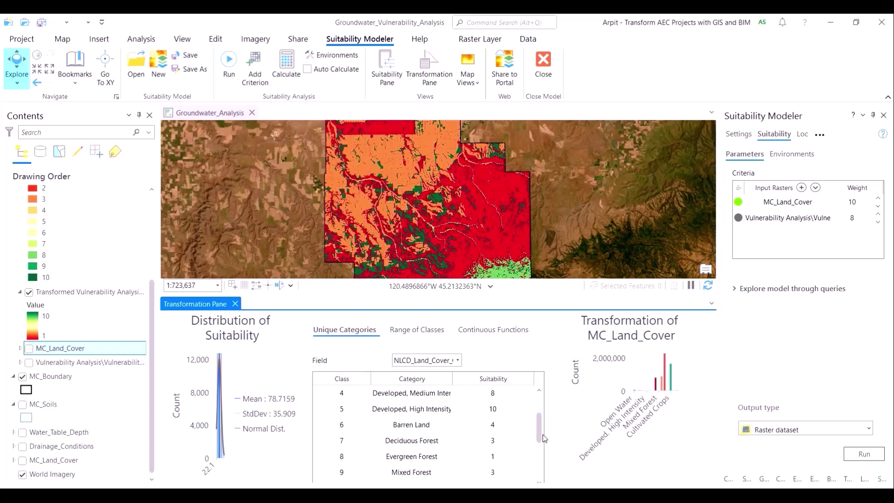
pyautogui.moveTo(543, 437); pyautogui.dragTo(542, 475)
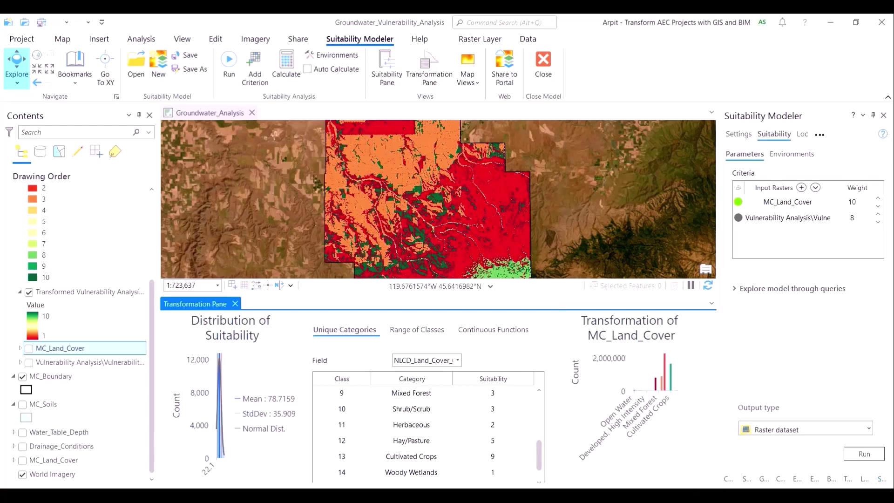
pyautogui.click(292, 68)
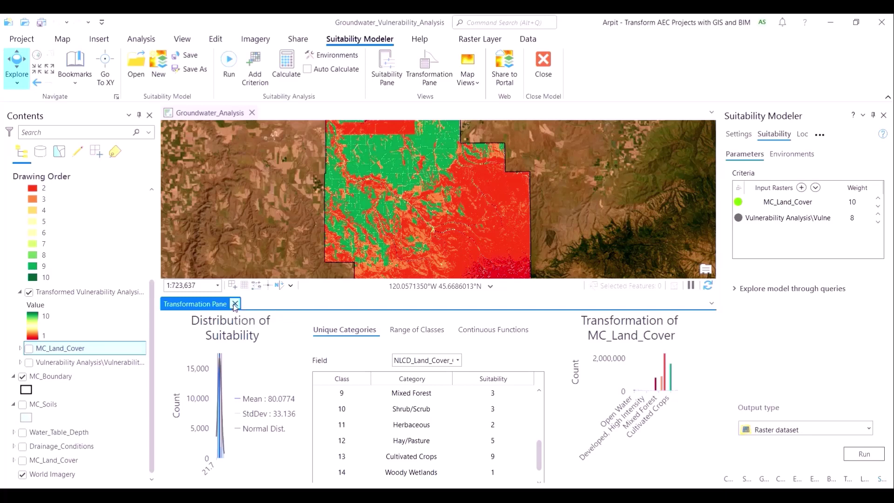
pyautogui.click(235, 304)
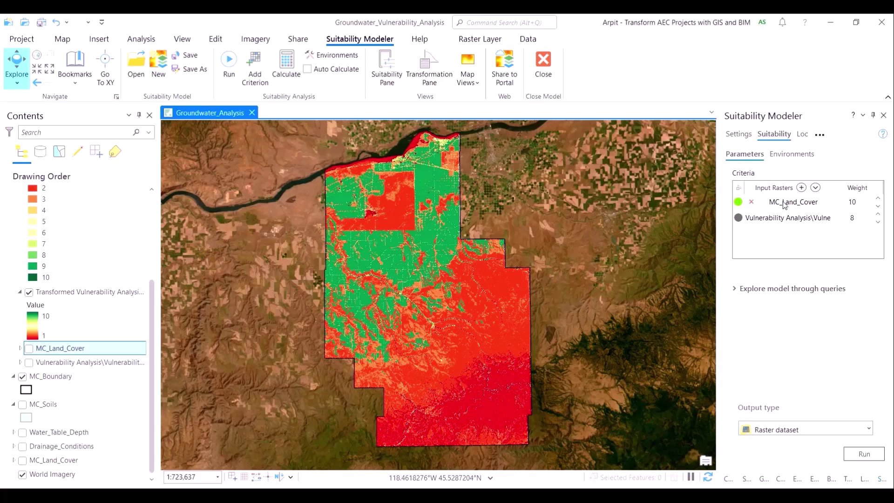
# - Inspect the Transformed MC_Land_Cover pixel values in the county's southeastern red area and northwestern green area
pyautogui.scroll(3, 98, 243)
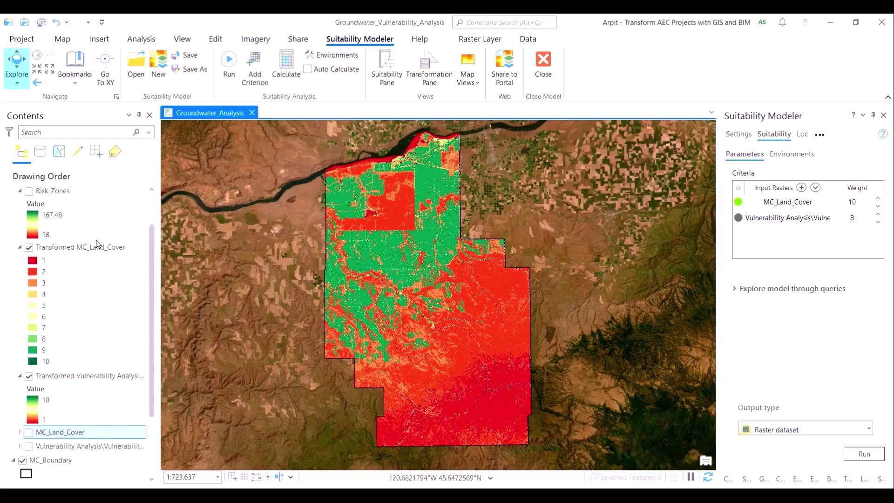
pyautogui.scroll(1, 120, 267)
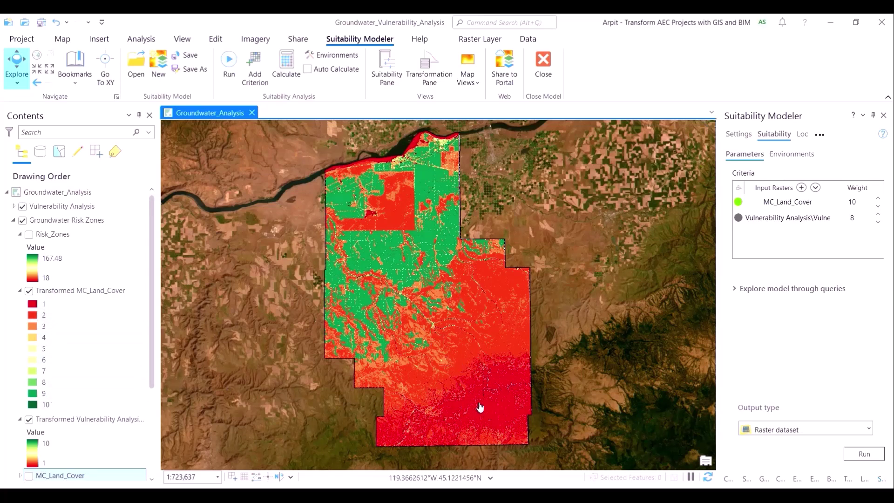
pyautogui.click(491, 414)
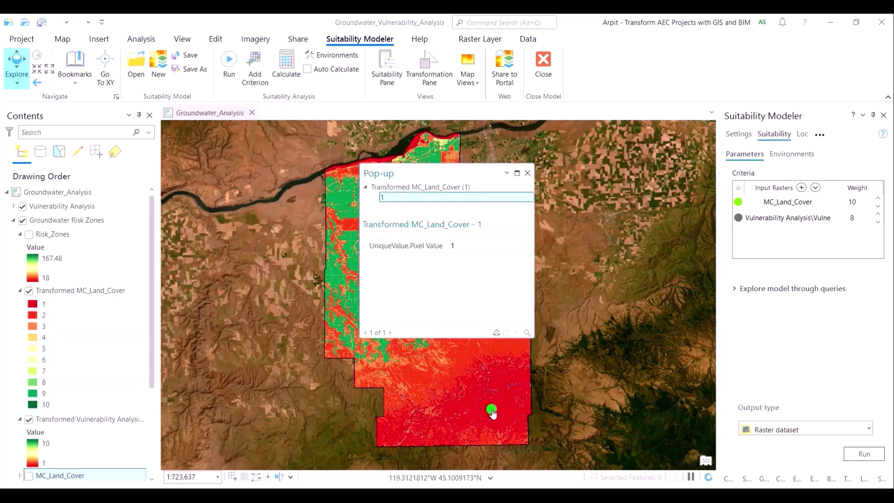
pyautogui.click(528, 172)
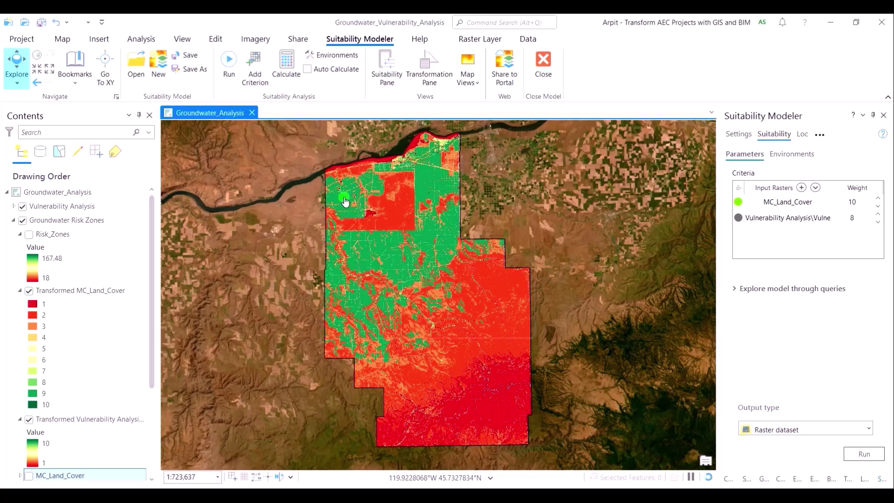
pyautogui.click(345, 199)
pyautogui.click(527, 173)
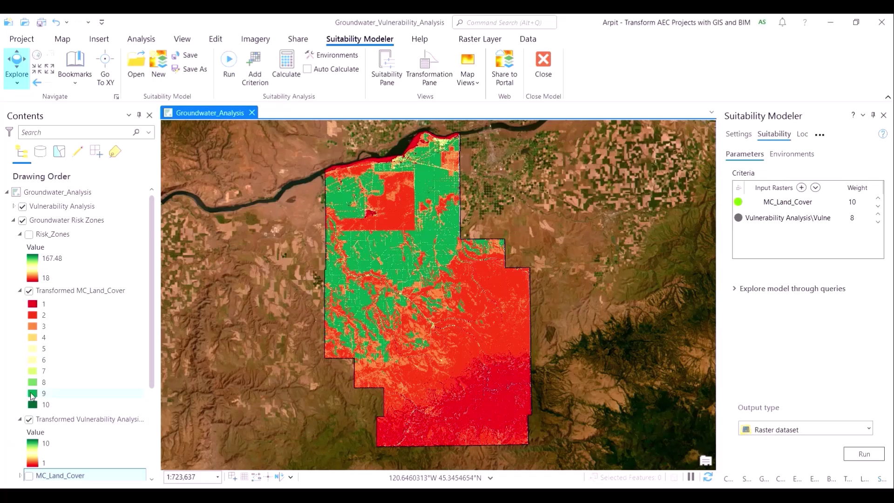
# - Collapse the legends of the two transformed layers, hide both layers and show the Risk_Zones layer
pyautogui.click(20, 420)
pyautogui.click(20, 290)
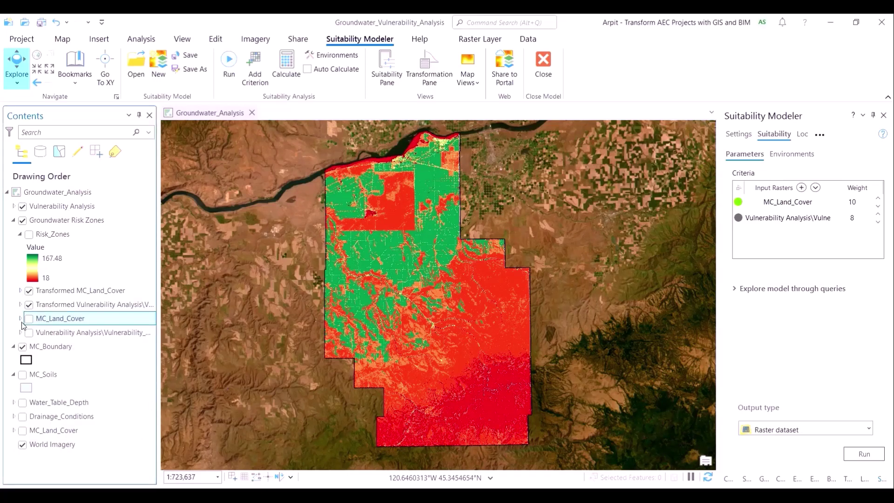
pyautogui.click(29, 304)
pyautogui.click(29, 305)
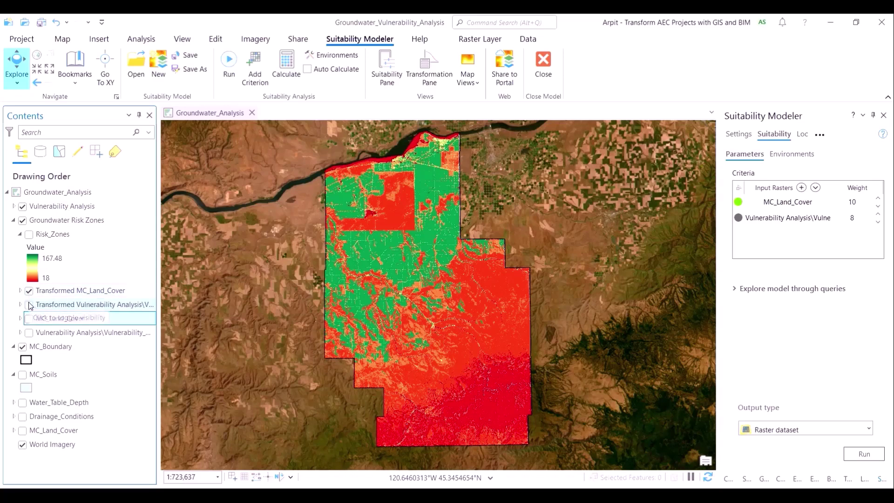
pyautogui.click(29, 234)
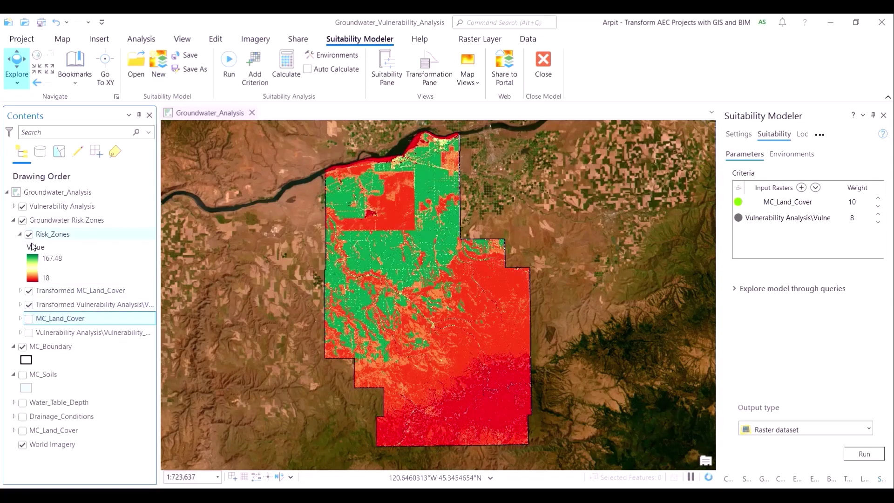
pyautogui.click(29, 290)
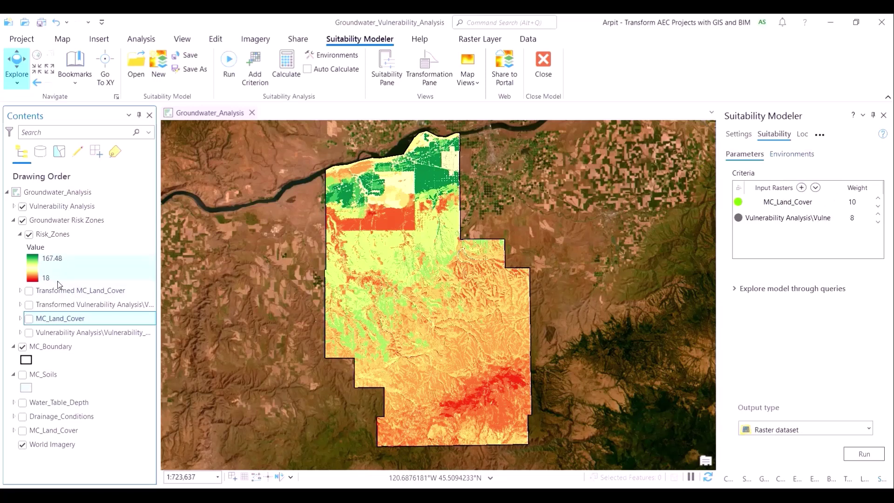
# - Read the Risk_Zones pixel values in the southeastern red area, the northern green area and the yellow area in the county's west
pyautogui.click(464, 406)
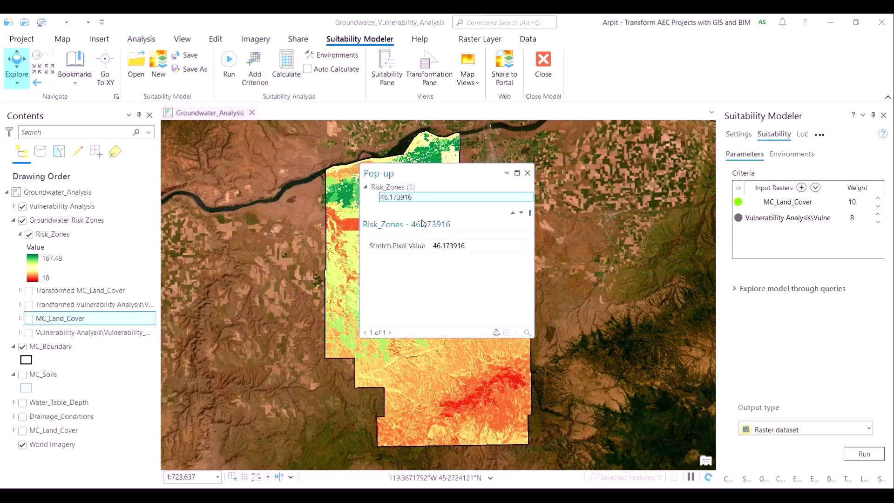
pyautogui.click(527, 174)
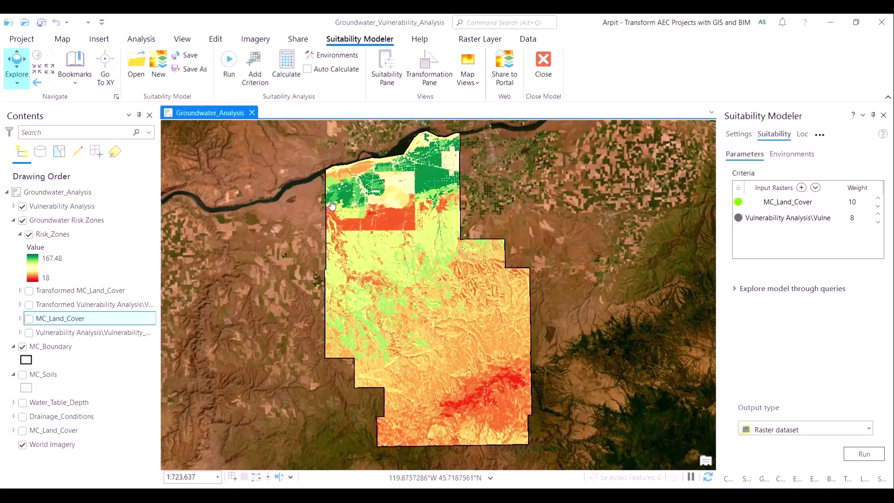
pyautogui.click(341, 199)
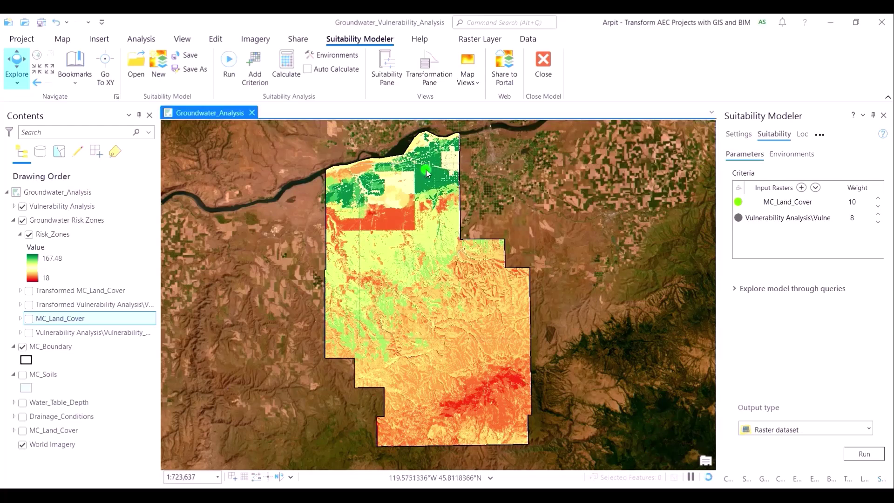
pyautogui.click(528, 173)
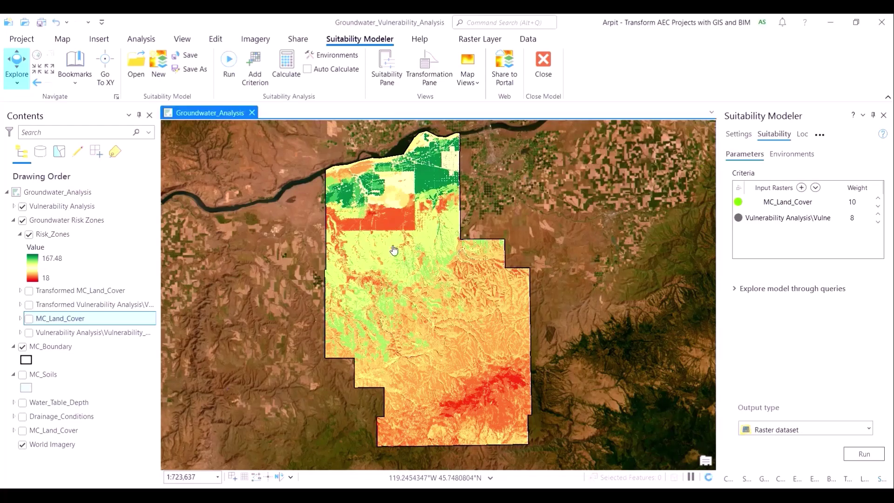
pyautogui.click(364, 263)
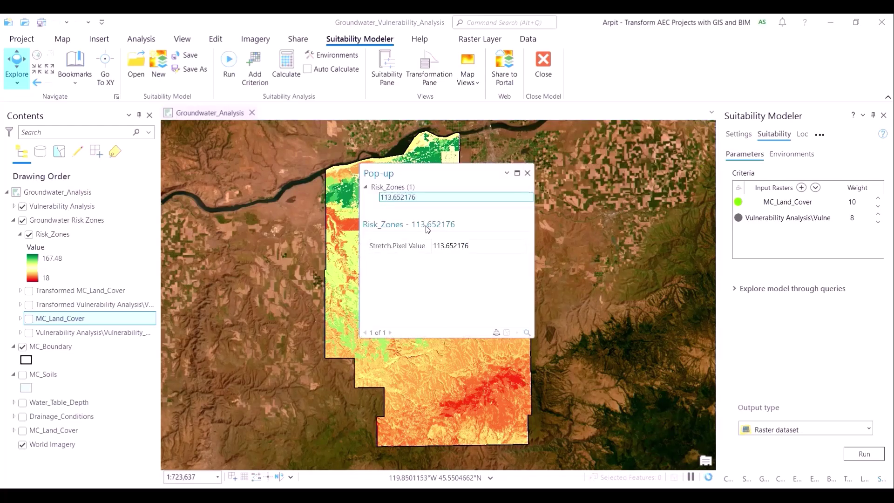
pyautogui.click(530, 174)
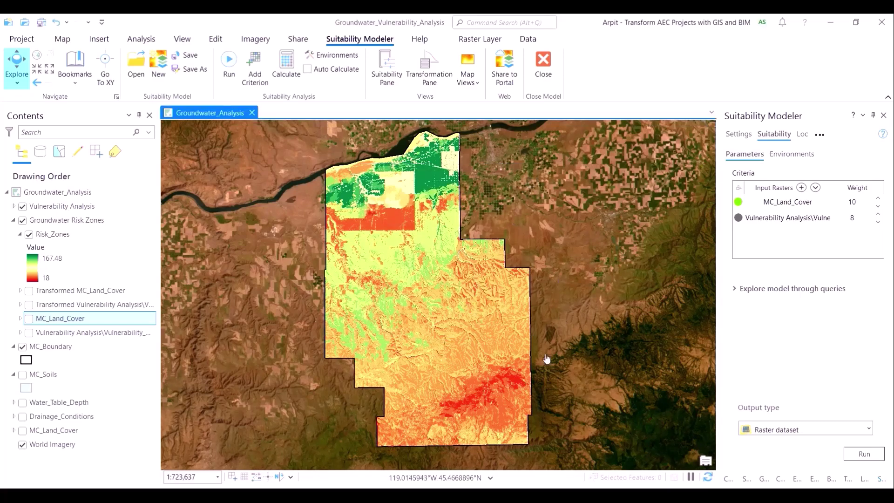
# - Examine Risk_Zones up close over the irrigated fields along the river in the north, and read a dark green pixel's value
pyautogui.moveTo(443, 221); pyautogui.dragTo(457, 298)
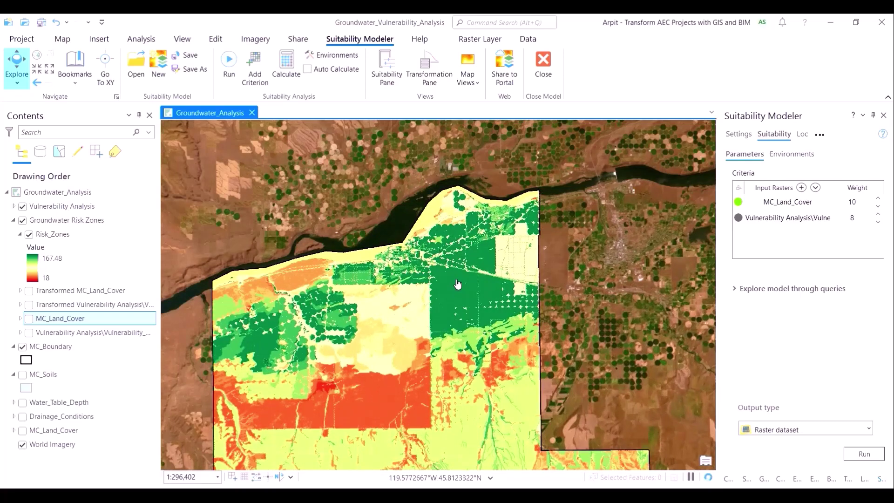
pyautogui.scroll(5, 465, 269)
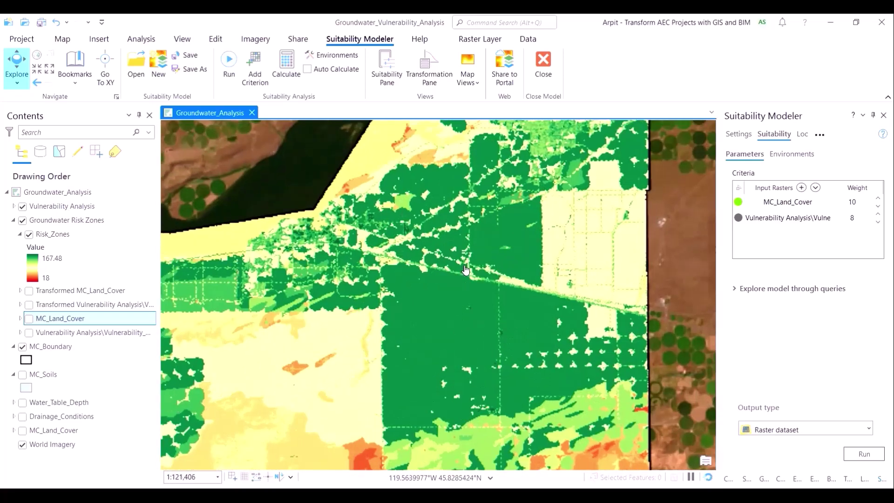
pyautogui.click(453, 190)
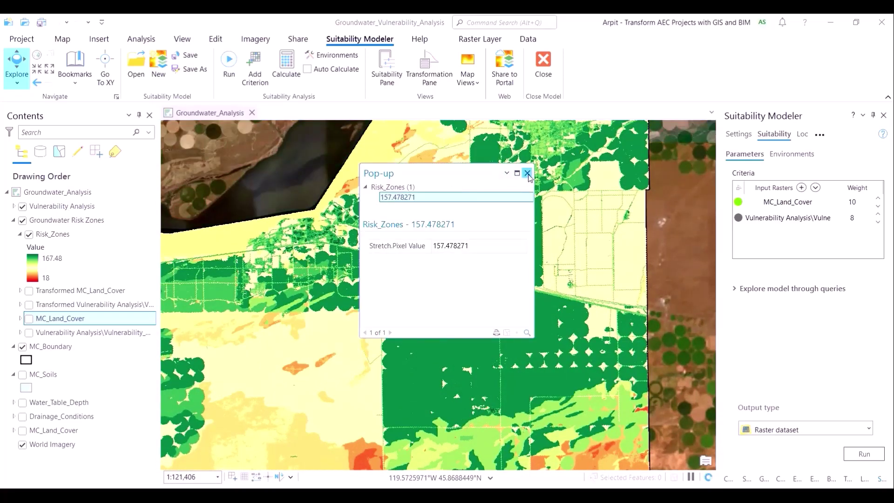
pyautogui.click(527, 173)
pyautogui.moveTo(513, 196); pyautogui.dragTo(615, 321)
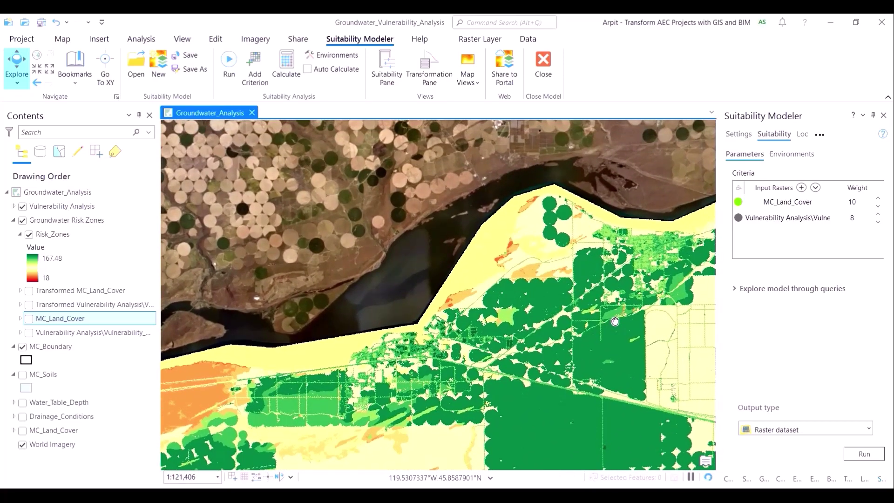
pyautogui.click(62, 39)
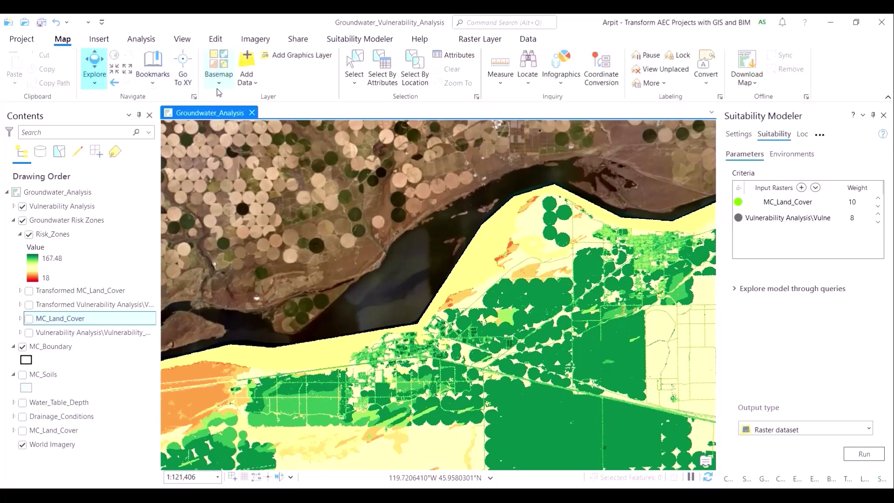
pyautogui.click(159, 82)
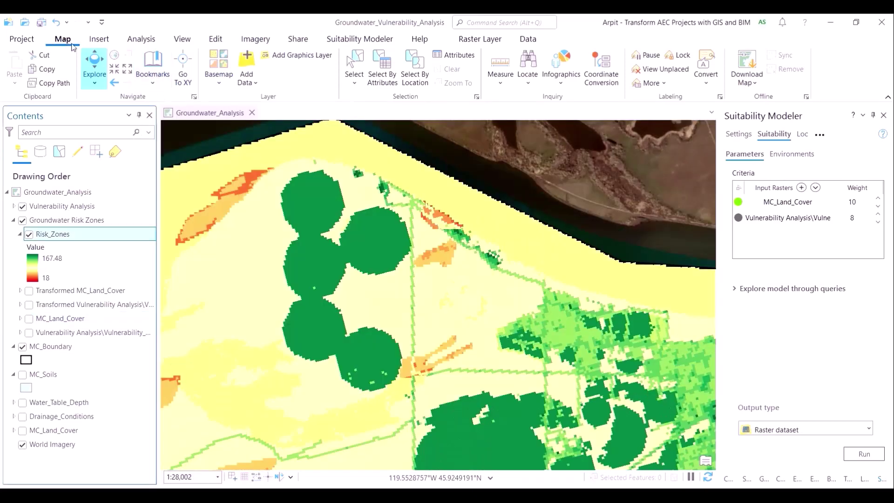
# - Compare the Risk_Zones layer with the imagery beneath it using the Swipe tool over the irrigated fields
pyautogui.click(480, 39)
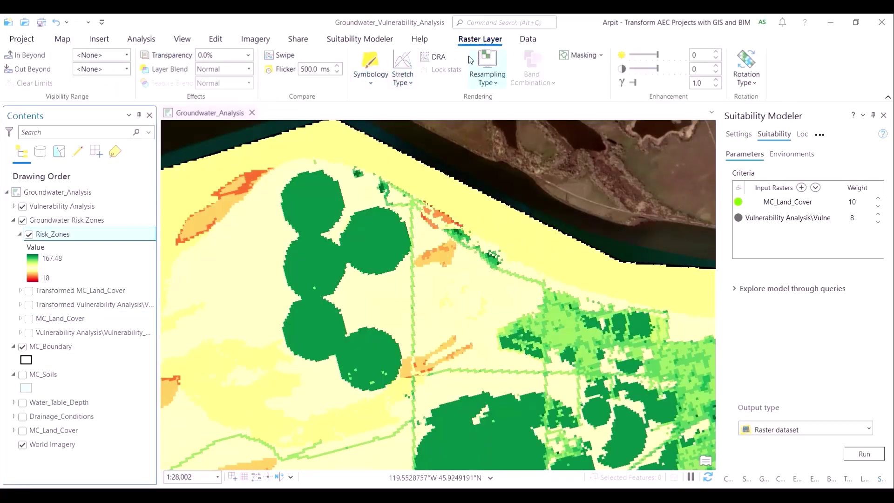
pyautogui.click(293, 57)
pyautogui.moveTo(338, 136); pyautogui.dragTo(172, 61)
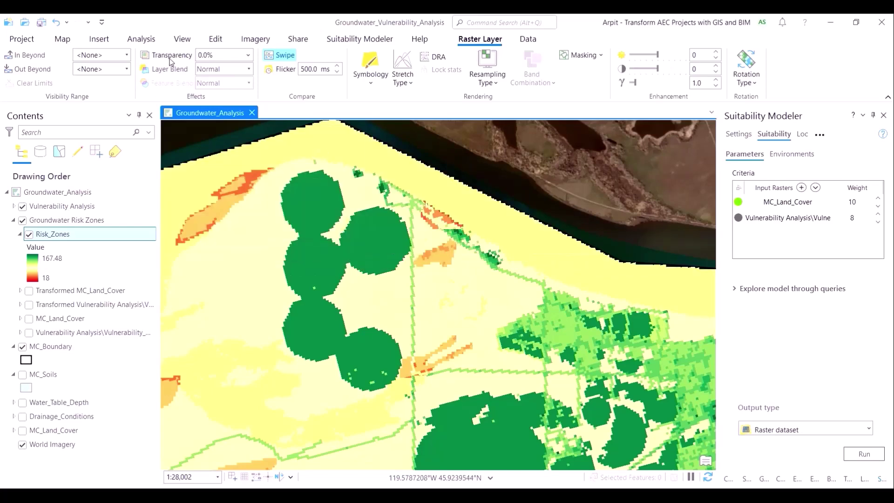
# - Examine Risk_Zones up close from the Port of Morrow bookmark, and return to the layer's full extent
pyautogui.click(74, 42)
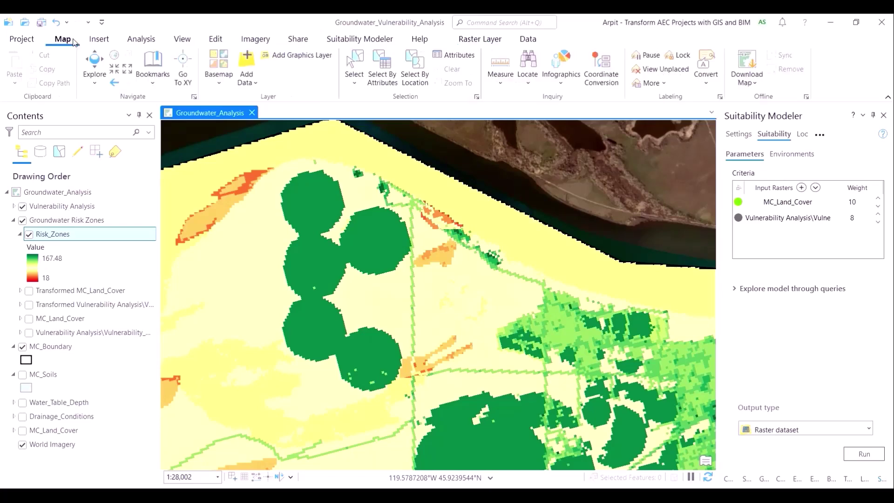
pyautogui.click(138, 72)
pyautogui.click(229, 140)
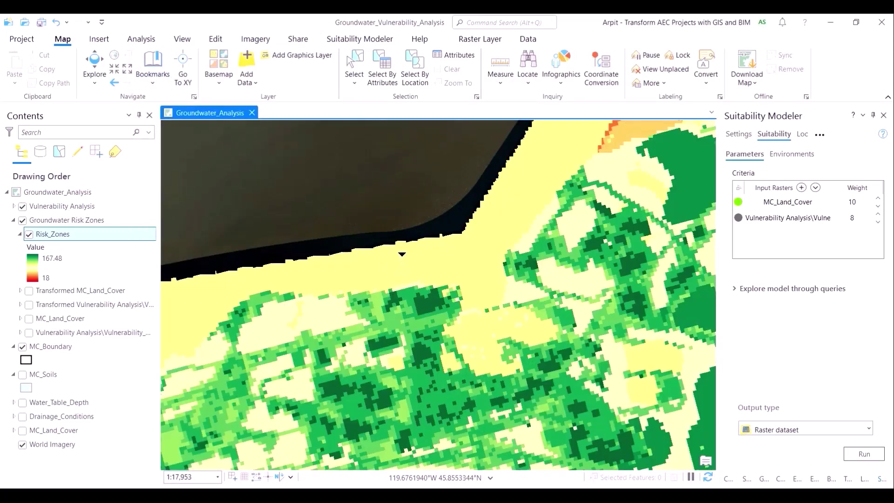
pyautogui.moveTo(401, 255); pyautogui.dragTo(421, 407)
pyautogui.scroll(5, 404, 309)
pyautogui.moveTo(443, 161); pyautogui.dragTo(448, 122)
pyautogui.click(94, 70)
pyautogui.click(114, 83)
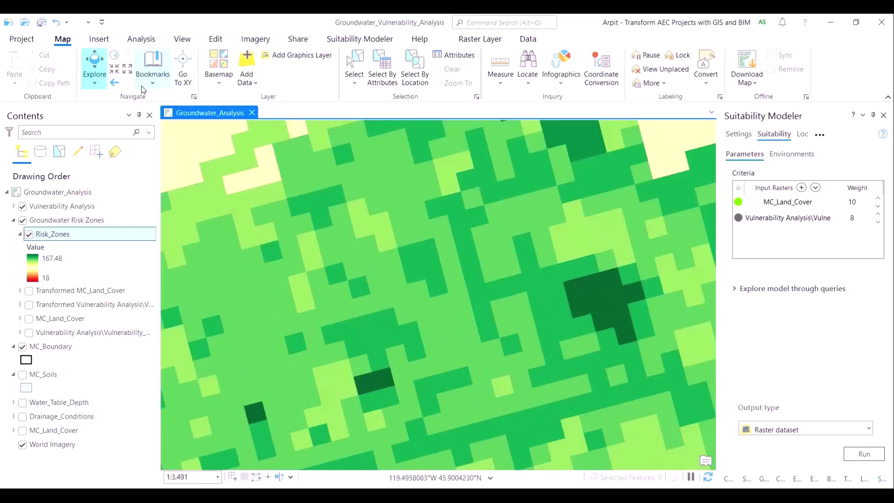
pyautogui.click(144, 89)
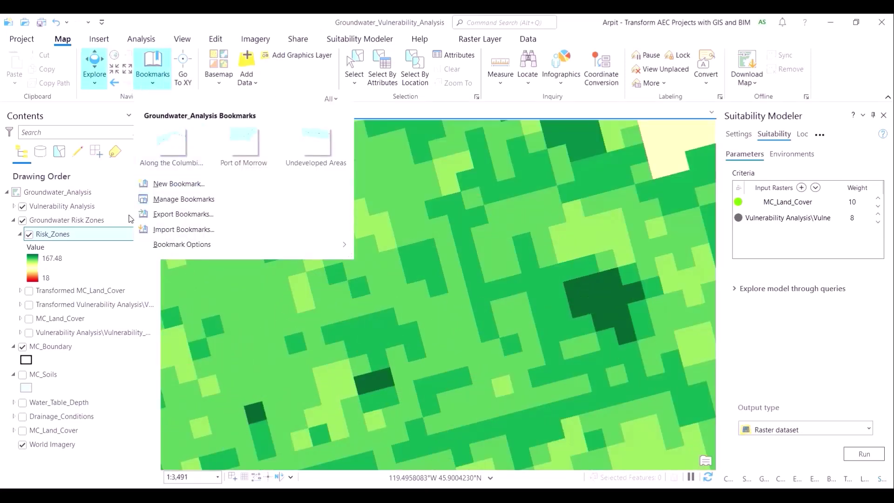
pyautogui.rightClick(66, 237)
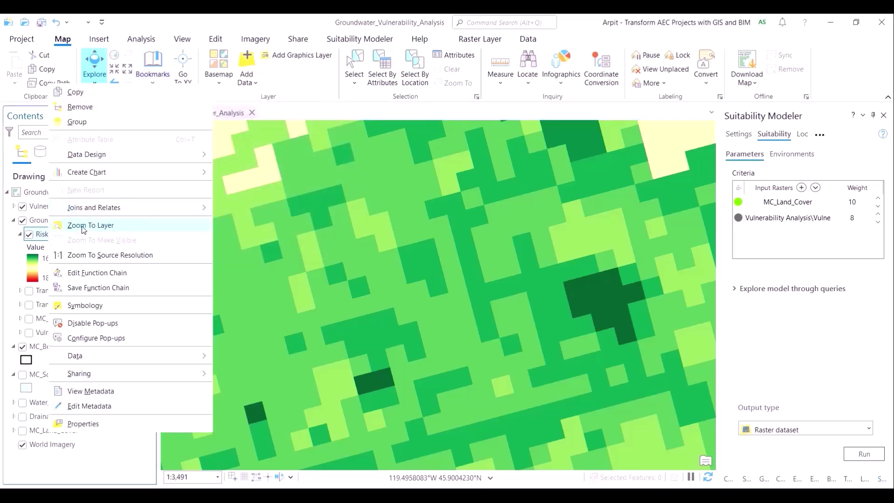
pyautogui.click(84, 226)
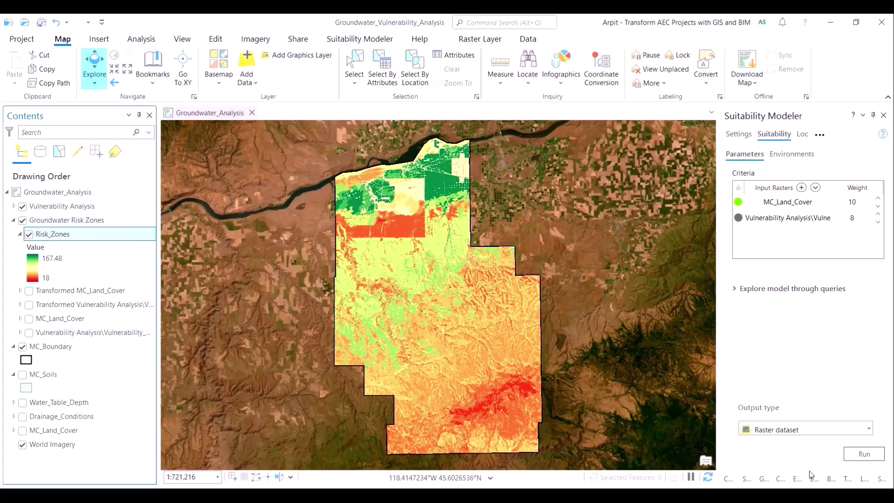
# - Run the suitability model with raster dataset output and save the project
pyautogui.click(864, 453)
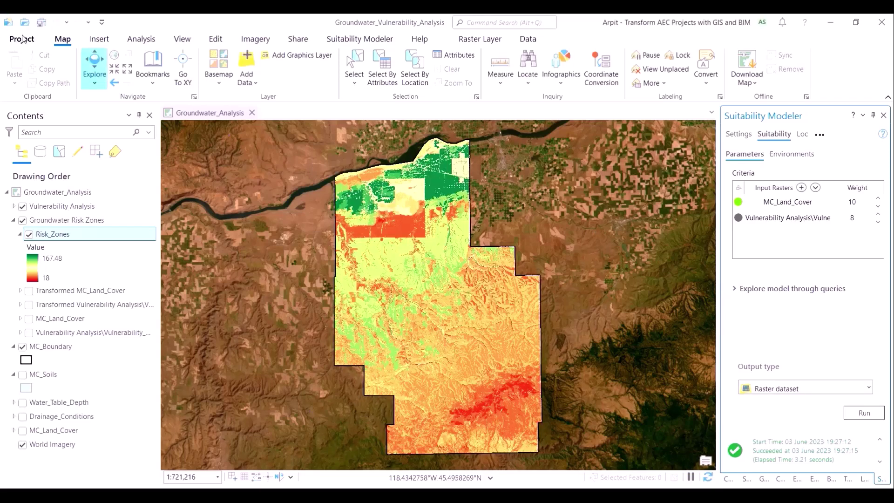
pyautogui.click(40, 22)
pyautogui.click(50, 345)
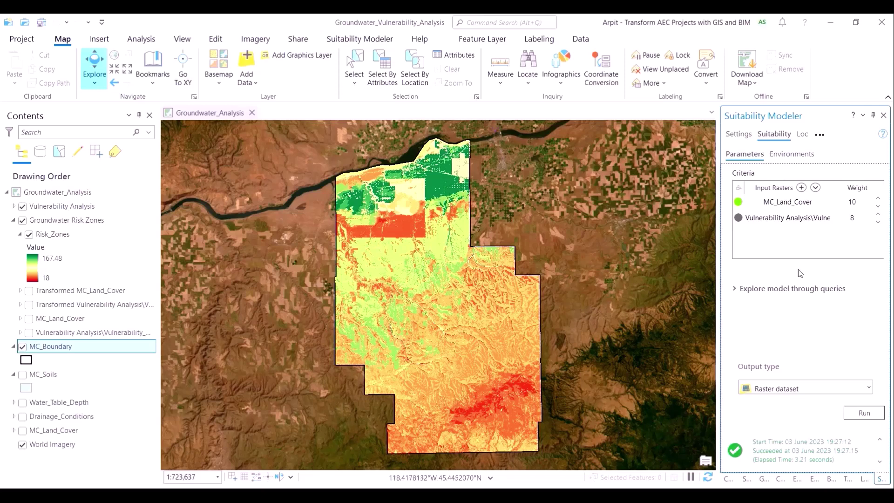
# - Find the Con geoprocessing tool by searching for "con" and open its Spatial Analyst version
pyautogui.click(761, 480)
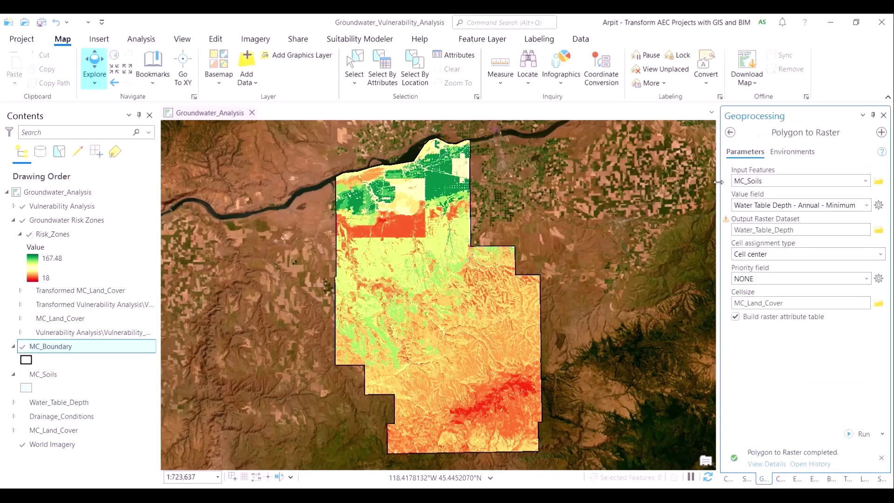
pyautogui.click(730, 132)
pyautogui.click(773, 132)
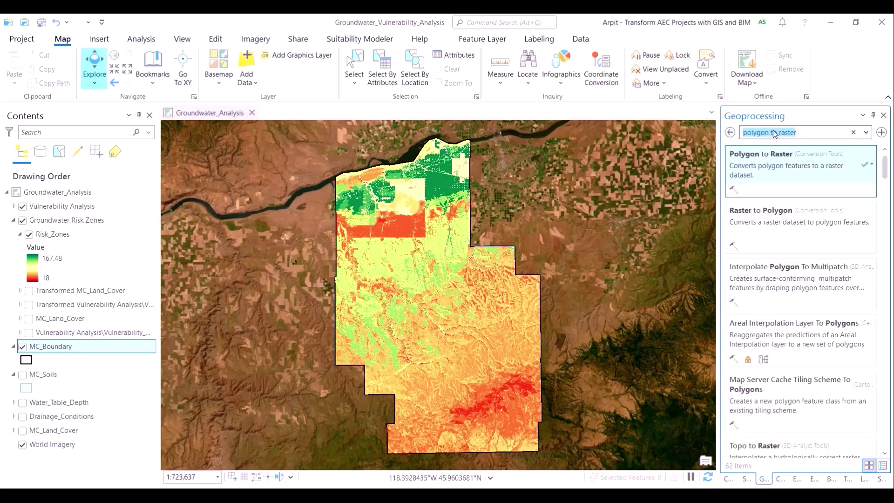
pyautogui.write('con')
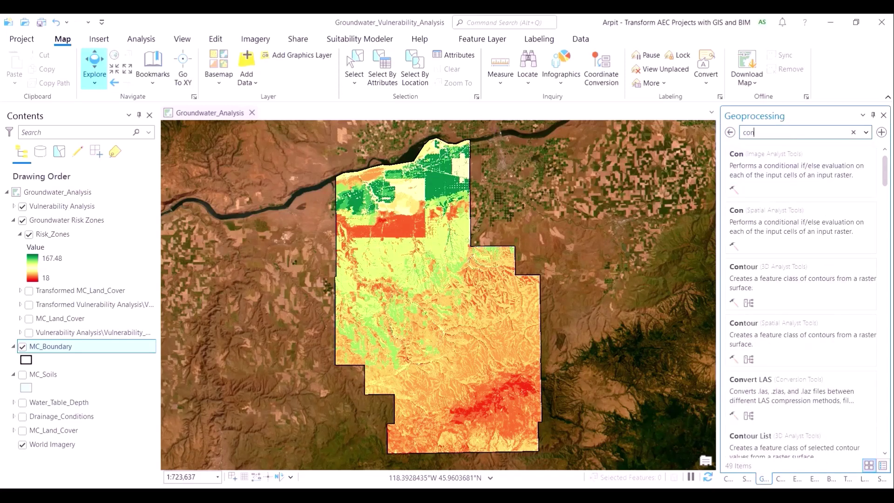
pyautogui.click(804, 232)
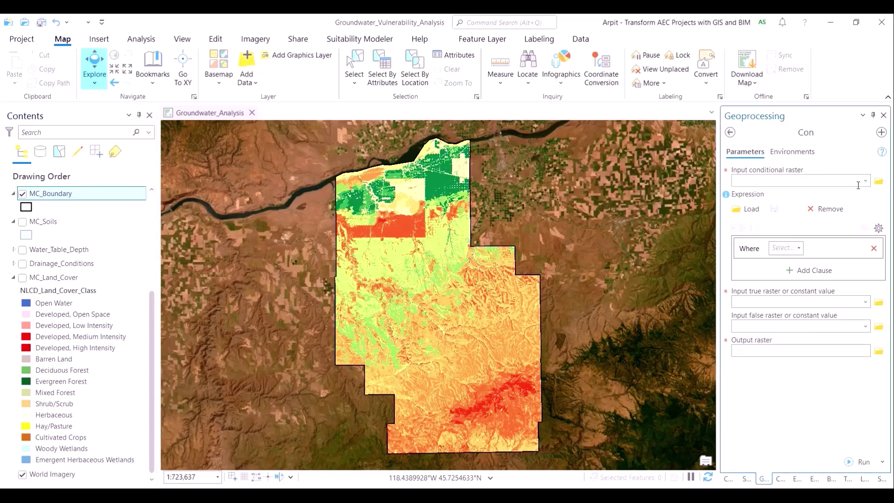
# - Set Risk_Zones as Con's input conditional raster, with the expression VALUE is greater than 100
pyautogui.click(864, 181)
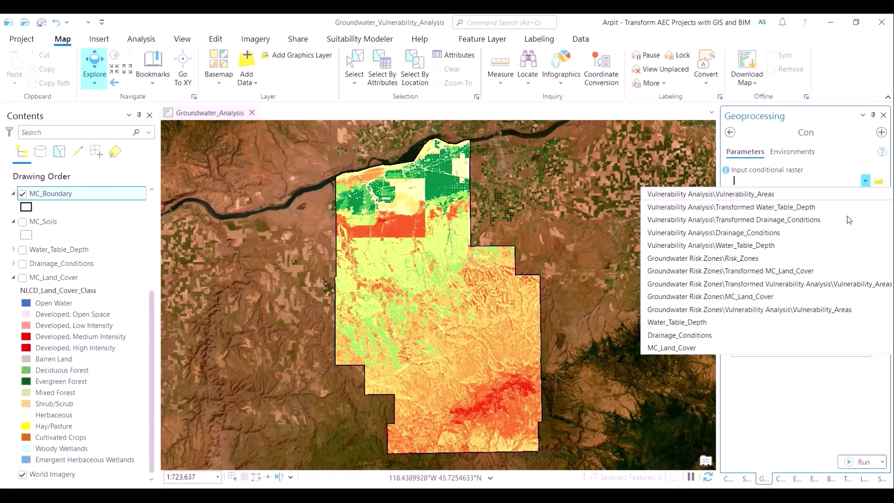
pyautogui.click(812, 259)
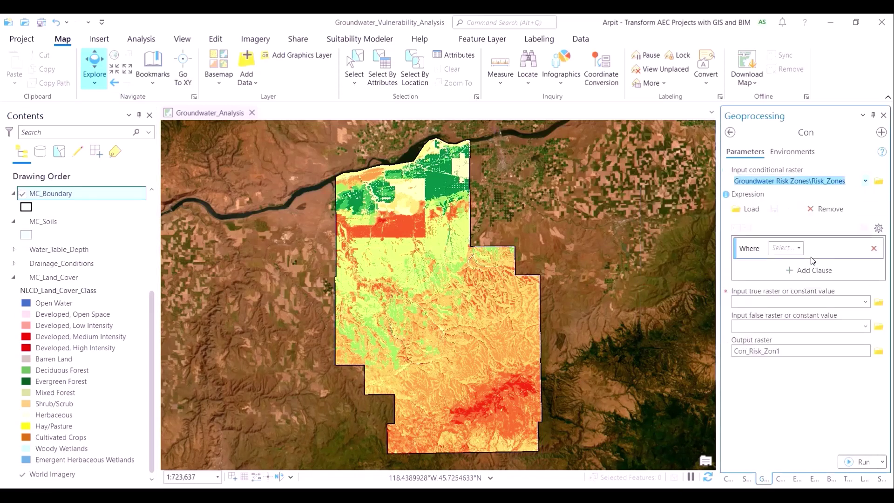
pyautogui.click(800, 249)
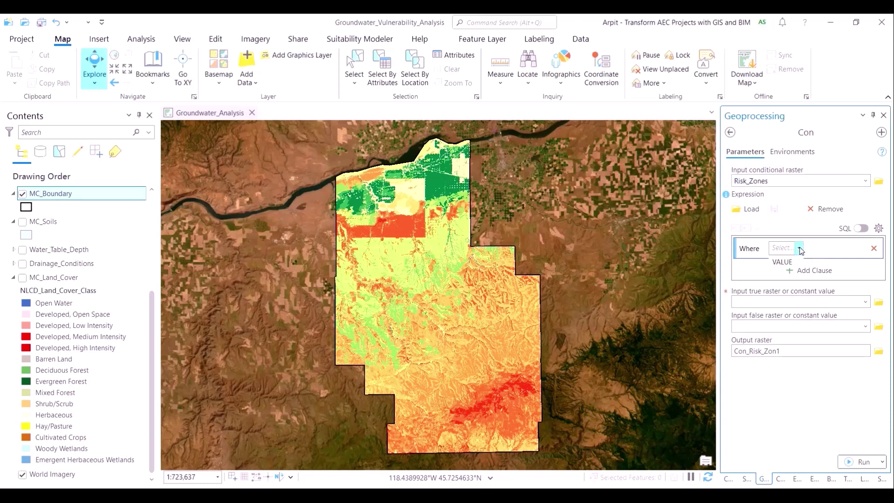
pyautogui.click(793, 262)
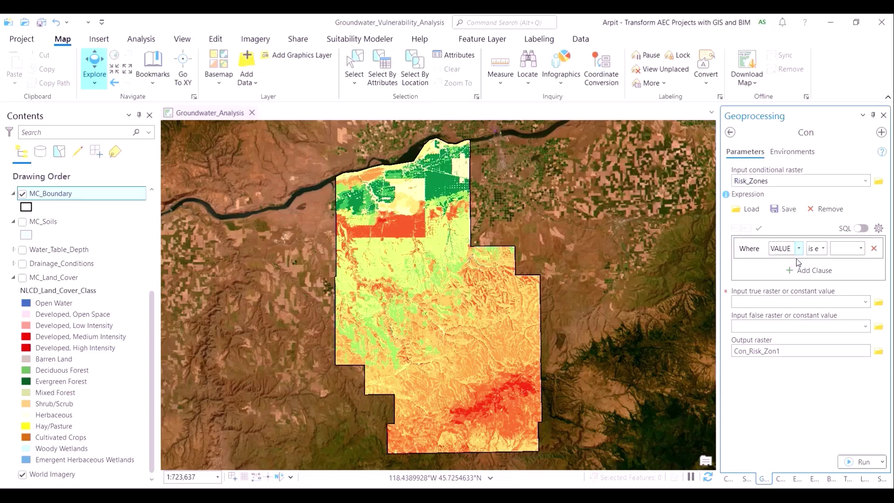
pyautogui.click(823, 249)
pyautogui.click(824, 285)
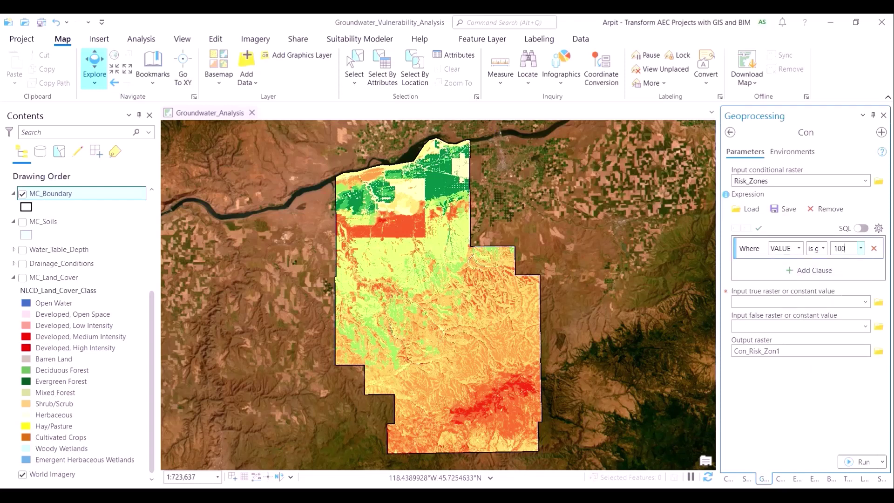
pyautogui.scroll(4, 52, 284)
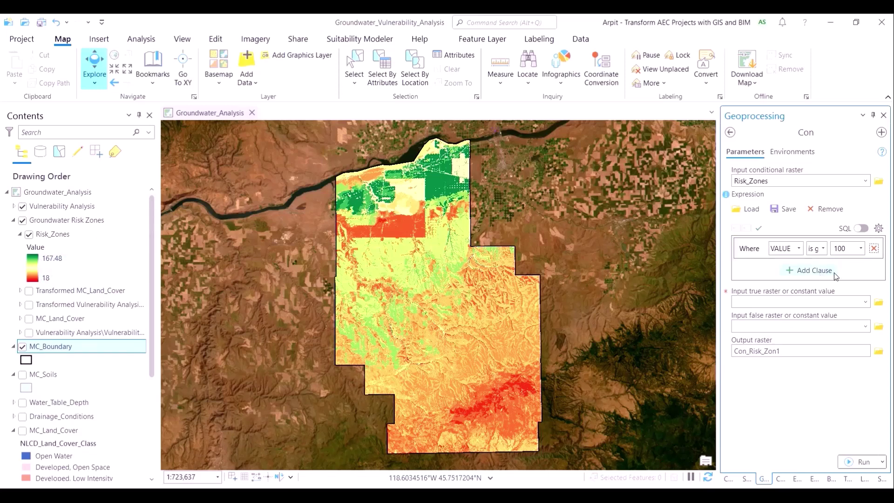
# - Use Risk_Zones as the true raster, name the output raster High_Risk_Zones and run Con
pyautogui.click(865, 303)
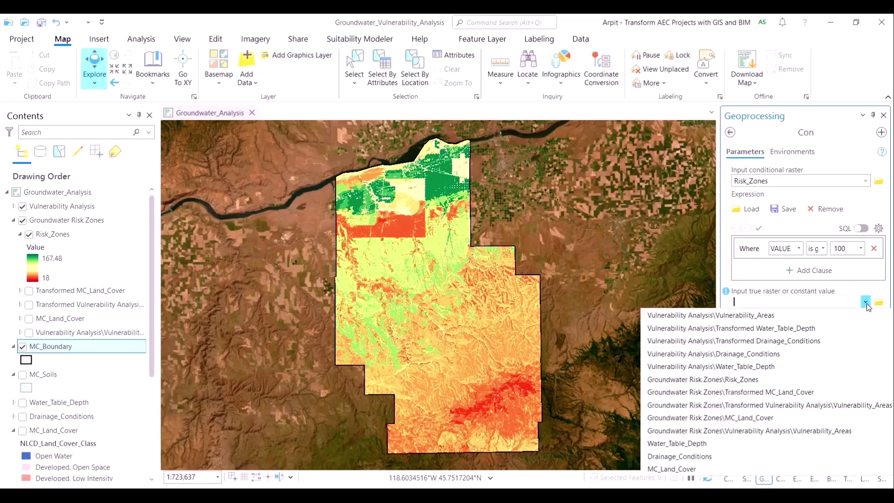
pyautogui.click(811, 378)
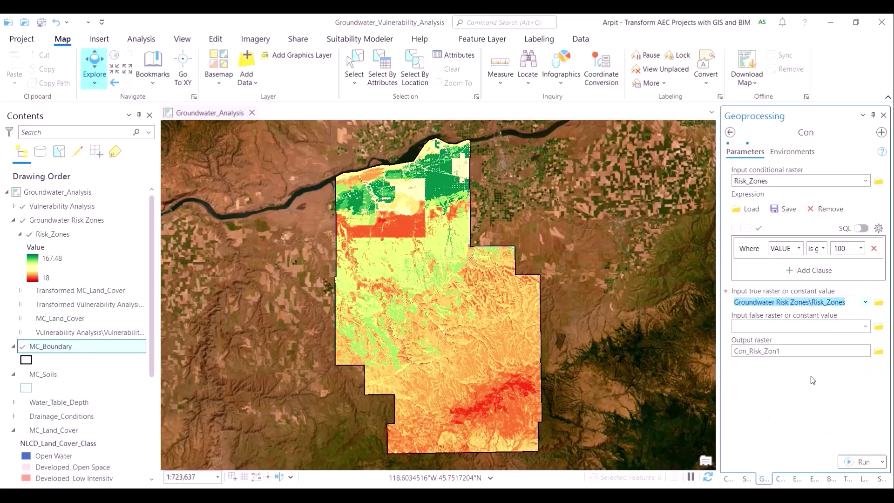
pyautogui.click(789, 351)
pyautogui.write('High_Risk_Zones')
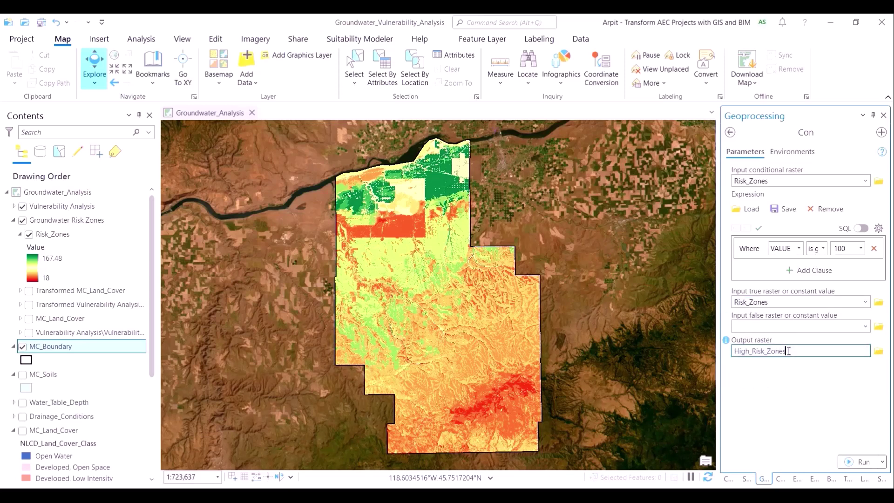
pyautogui.press('Tab')
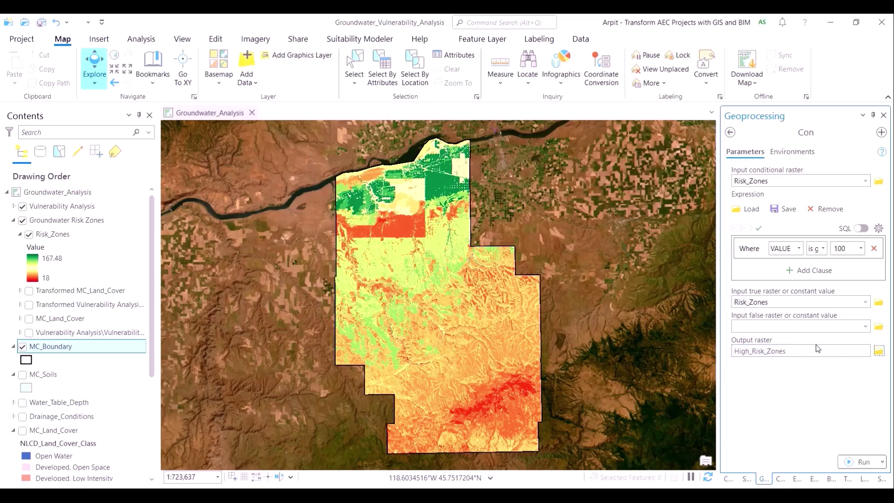
pyautogui.click(854, 461)
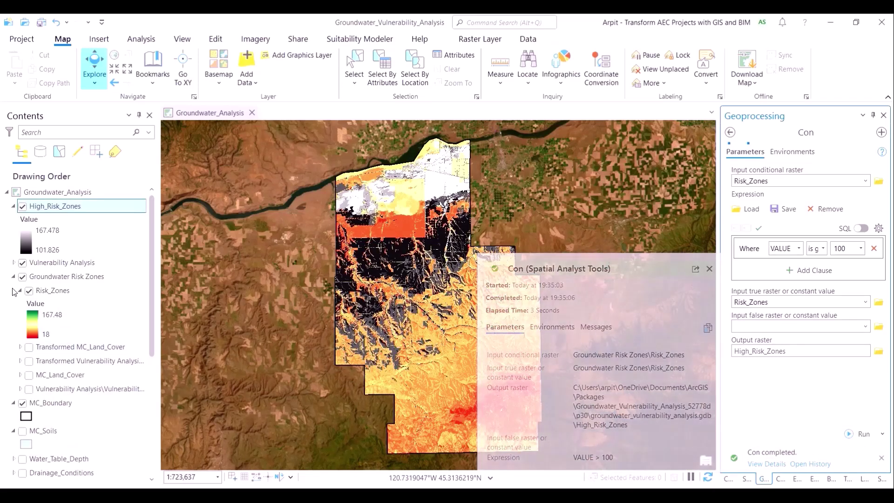
# - Compare High_Risk_Zones with the Groundwater Risk Zones group by toggling the group's visibility, leaving the group hidden
pyautogui.click(22, 277)
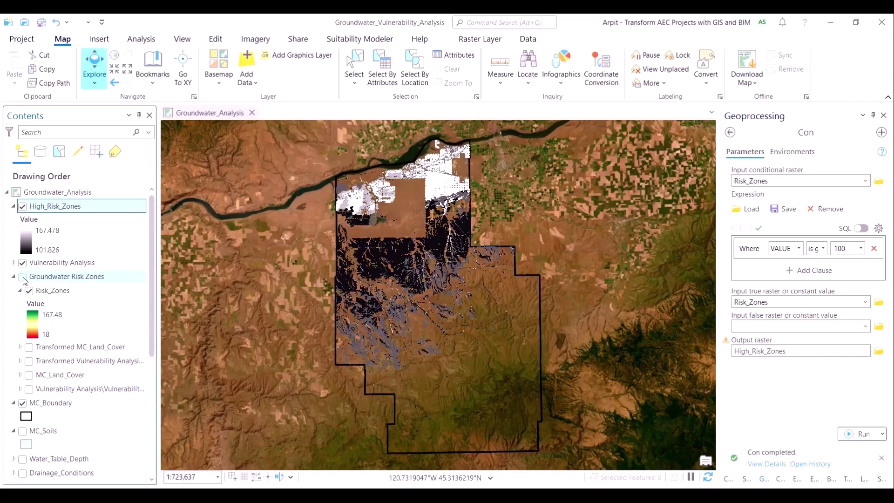
pyautogui.click(22, 277)
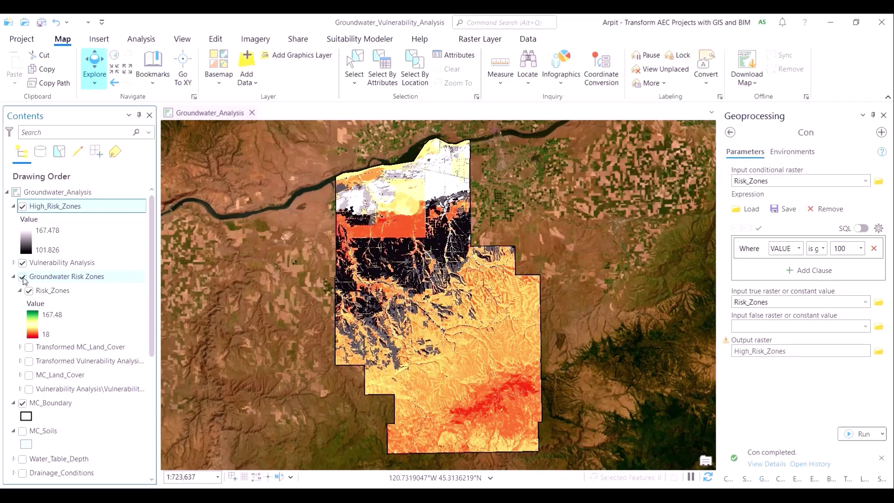
pyautogui.click(23, 277)
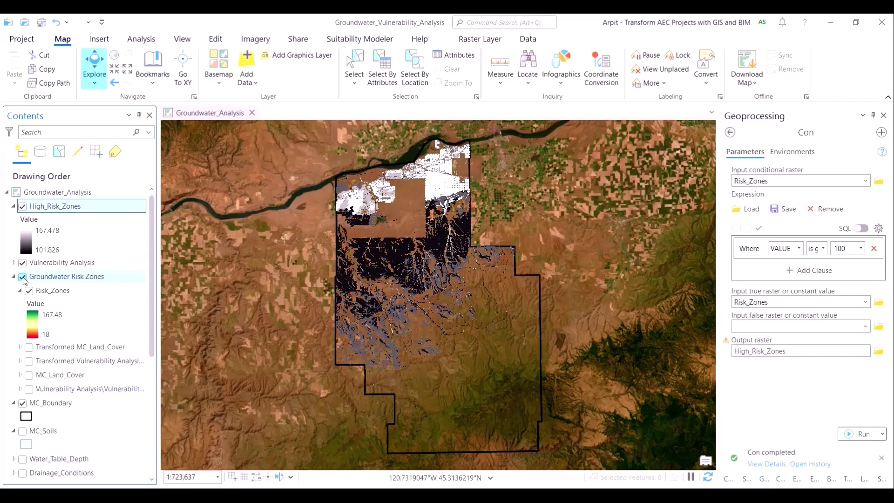
pyautogui.click(23, 277)
pyautogui.click(22, 277)
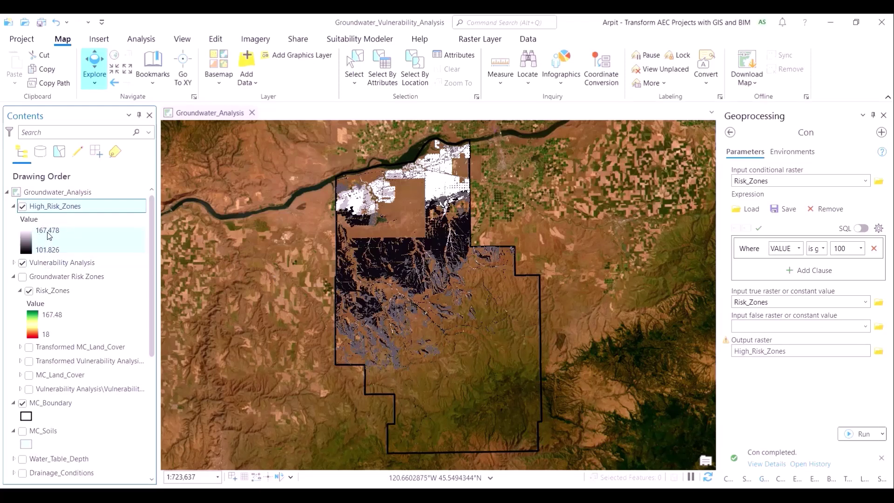
# - Read High_Risk_Zones pixel values in the white northern area and the black central area, and review the MC_Land_Cover legend
pyautogui.click(448, 187)
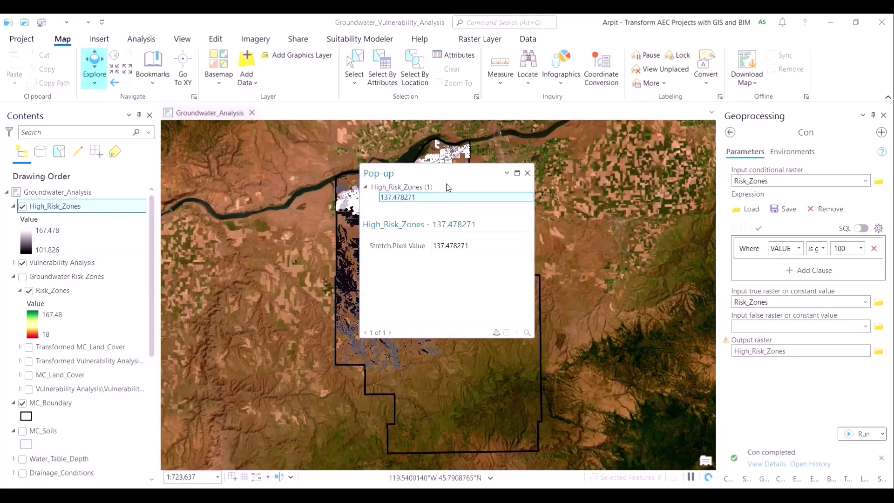
pyautogui.click(527, 173)
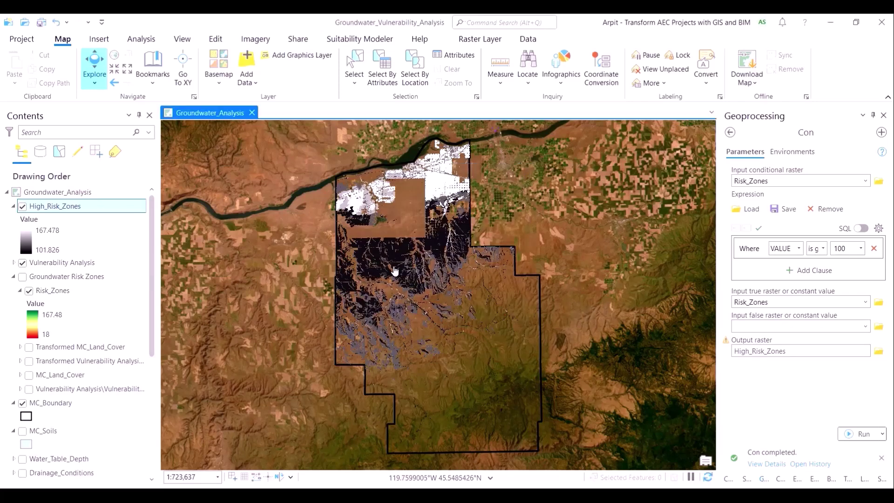
pyautogui.click(404, 252)
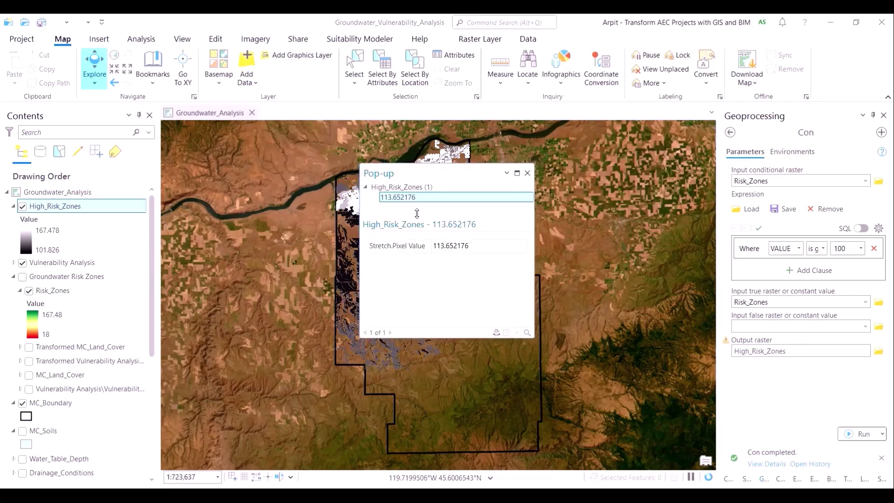
pyautogui.click(527, 173)
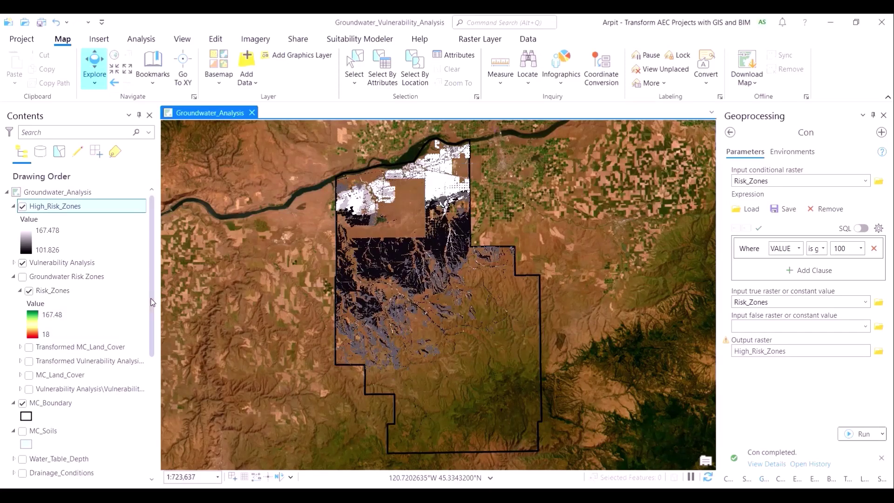
pyautogui.moveTo(151, 301); pyautogui.dragTo(158, 424)
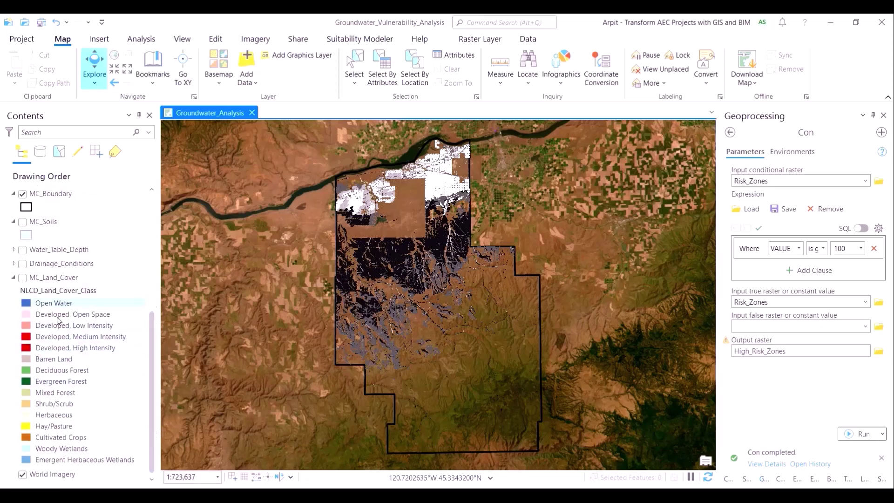
pyautogui.moveTo(152, 396); pyautogui.dragTo(152, 281)
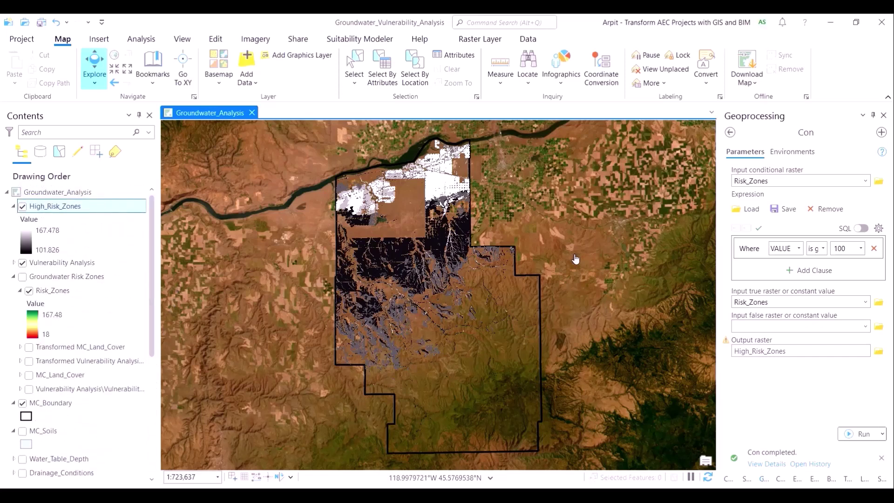
# - Change Con's input conditional raster to MC_Land_Cover and hide the High_Risk_Zones layer
pyautogui.click(866, 182)
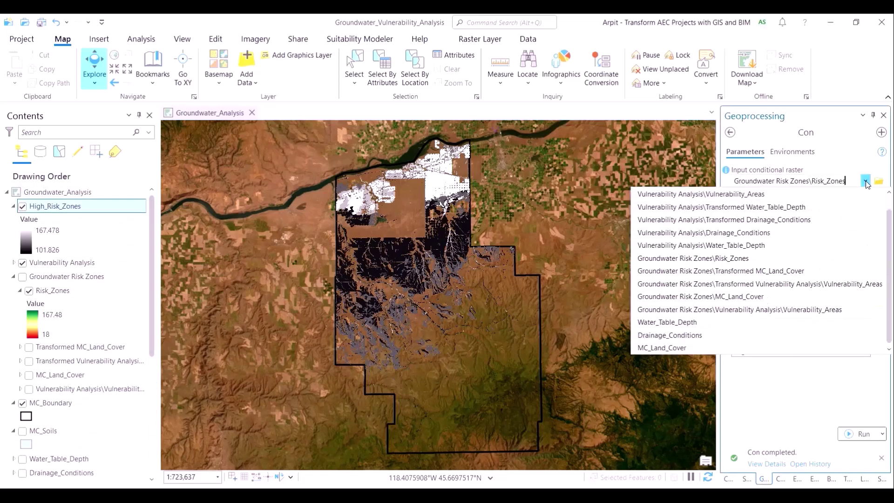
pyautogui.click(734, 345)
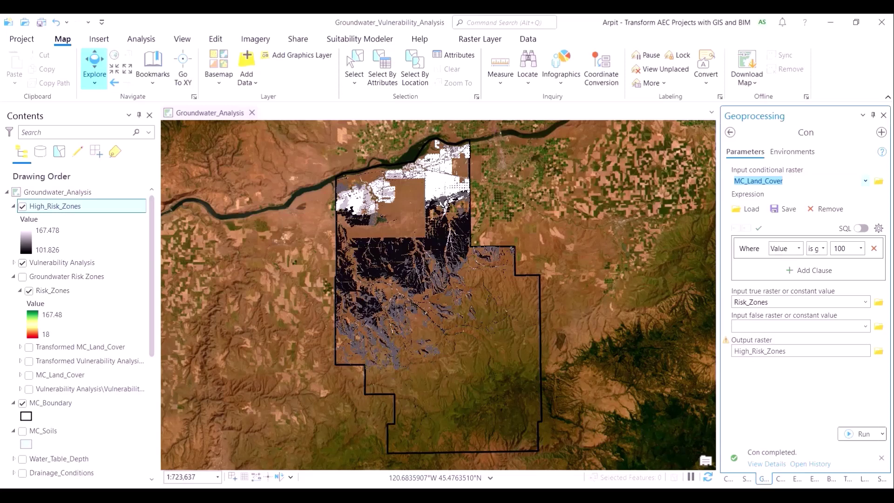
pyautogui.click(23, 206)
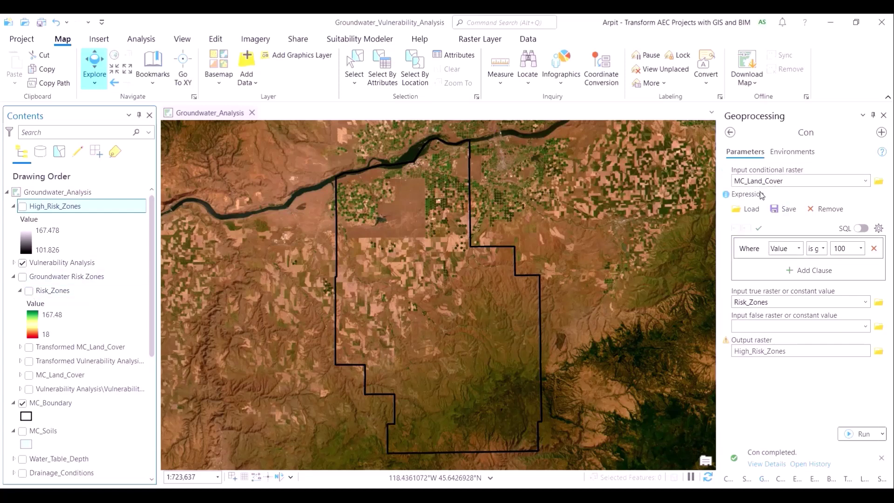
# - Set the expression clause to the NLCD_Land_Cover_Class field with the operator "includes the value(s)"
pyautogui.click(798, 248)
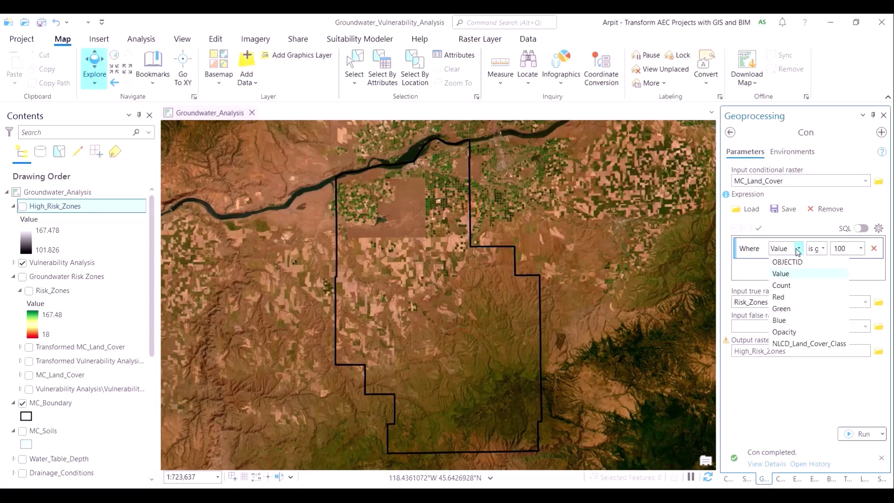
pyautogui.click(829, 345)
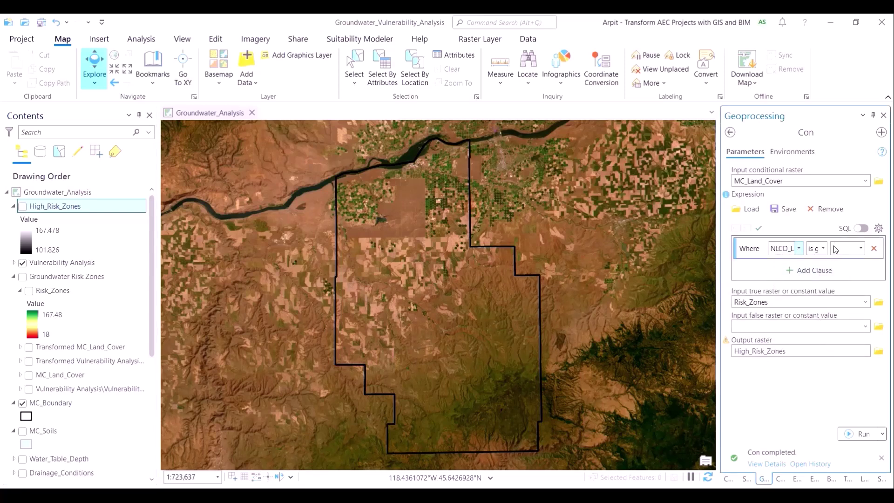
pyautogui.click(816, 251)
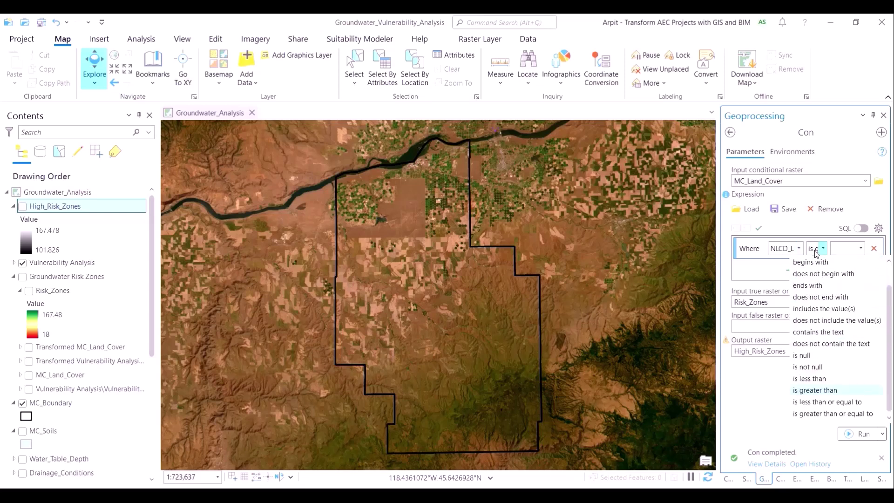
pyautogui.scroll(1, 823, 353)
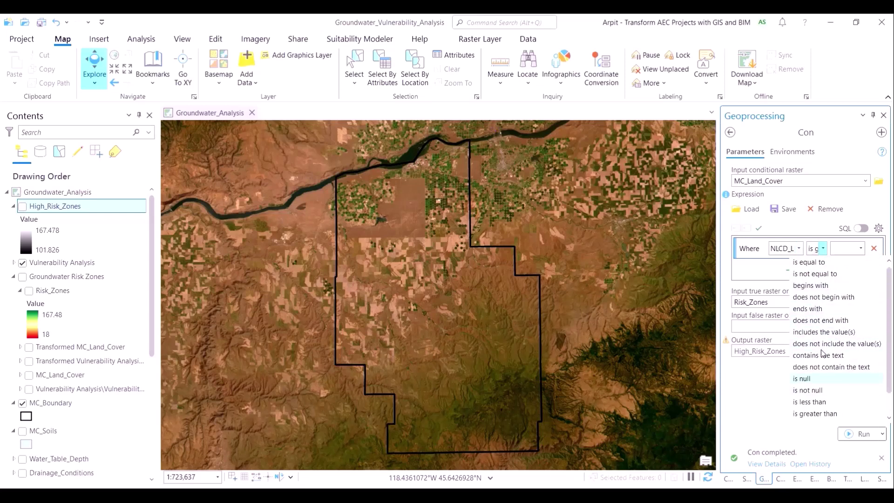
pyautogui.click(825, 332)
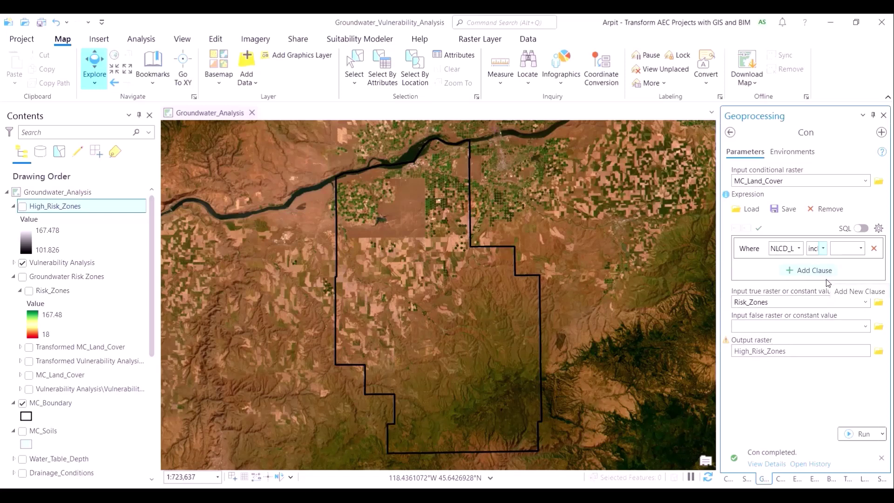
# - Include the land cover classes Barren Land, Emergent Herbaceous, Hay/Pasture and Shrub/Scrub in the expression's value list
pyautogui.click(861, 249)
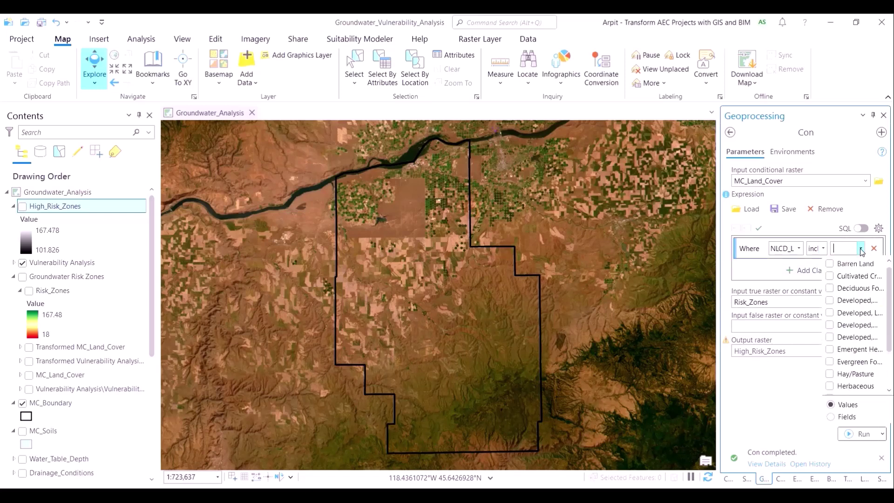
pyautogui.click(832, 265)
pyautogui.click(829, 349)
pyautogui.scroll(-1, 854, 345)
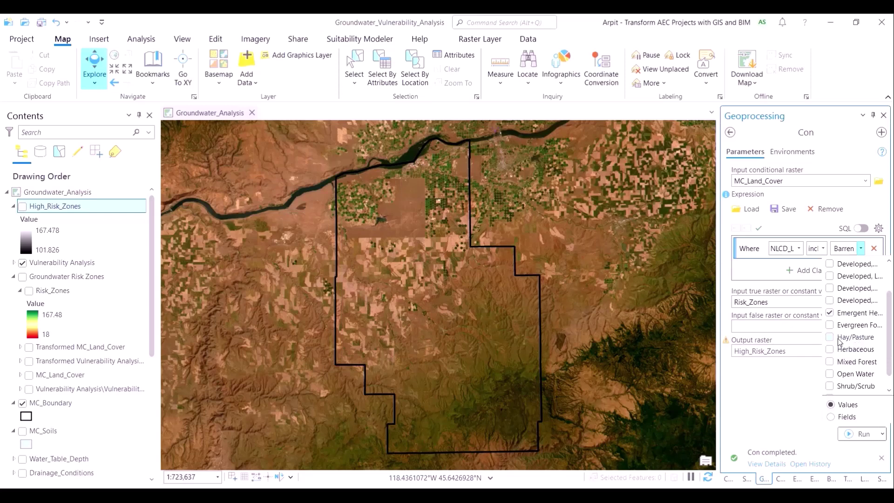
pyautogui.click(829, 350)
pyautogui.click(830, 362)
pyautogui.click(831, 362)
pyautogui.click(830, 350)
pyautogui.click(831, 386)
pyautogui.scroll(-1, 838, 363)
# - Use MC_Land_Cover from the Groundwater Risk Zones group as the true raster and name the output raster Undeveloped_Areas
pyautogui.click(867, 303)
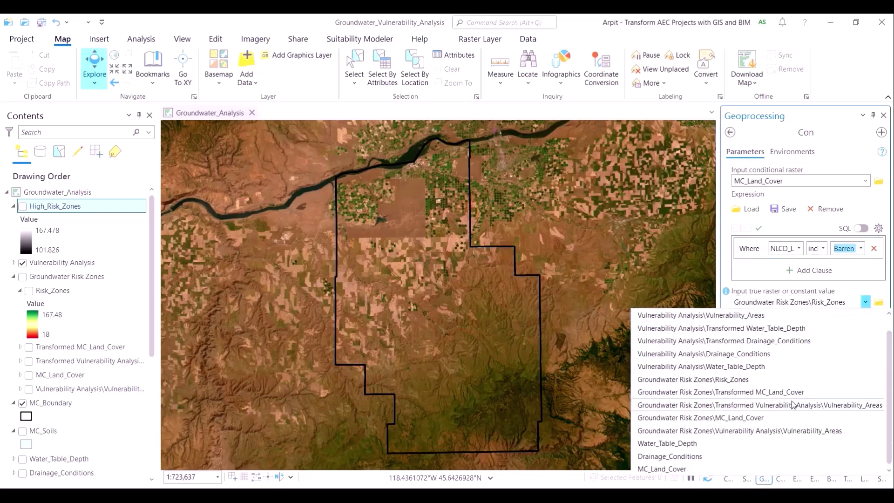
pyautogui.click(790, 417)
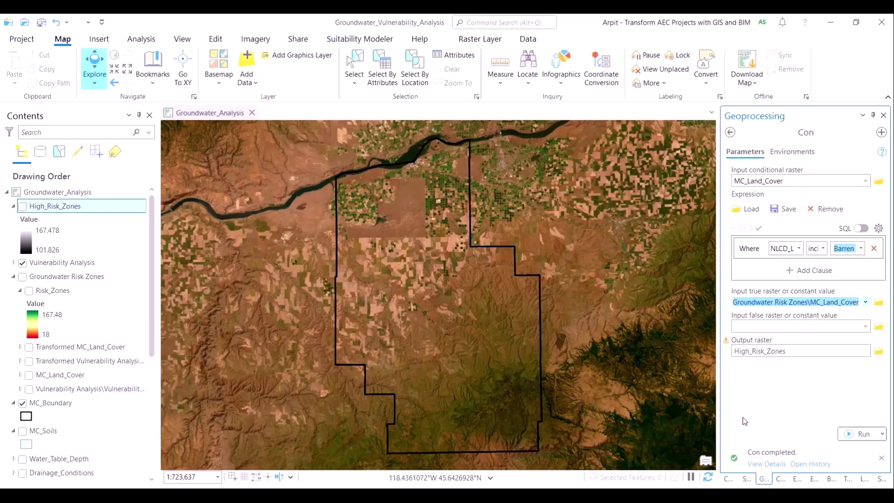
pyautogui.click(768, 351)
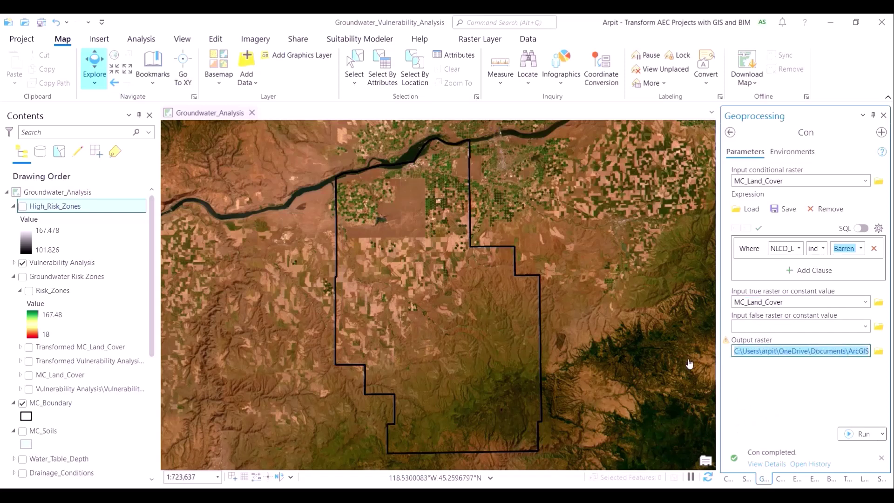
pyautogui.write('Undev')
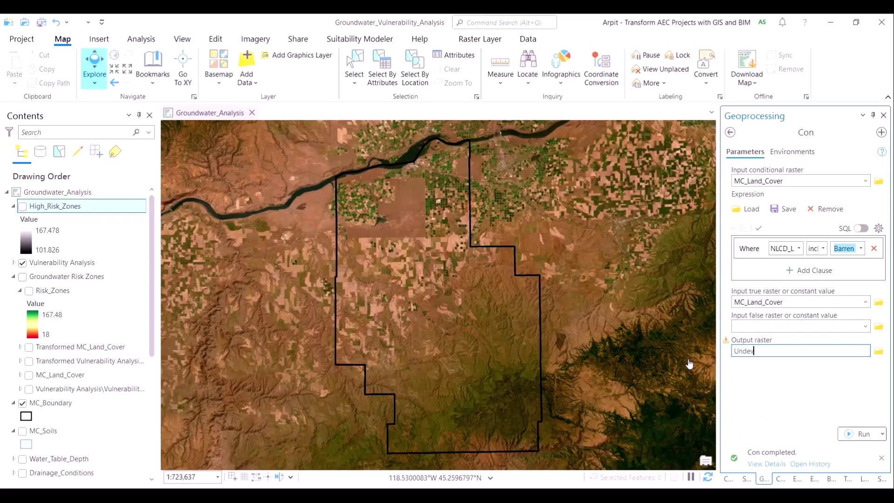
pyautogui.write('eloped_Areas')
pyautogui.press('Tab')
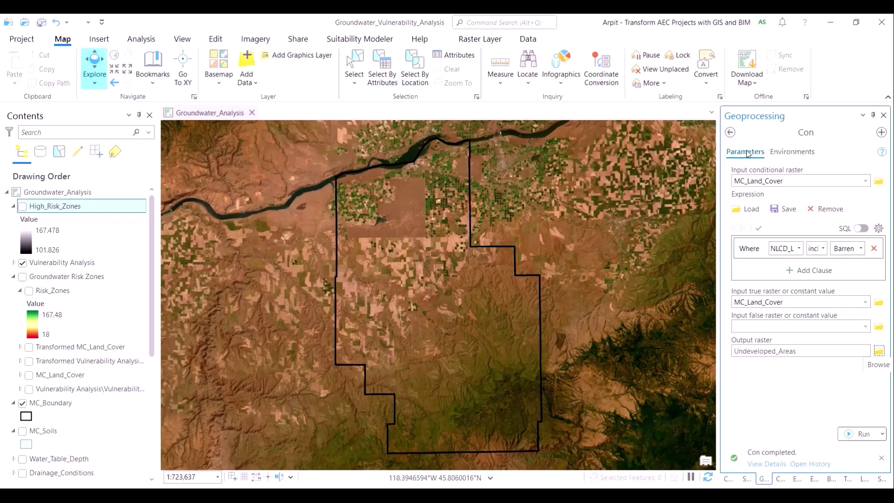
# - Set High_Risk_Zones as the mask in Con's environment settings and run Con
pyautogui.click(781, 155)
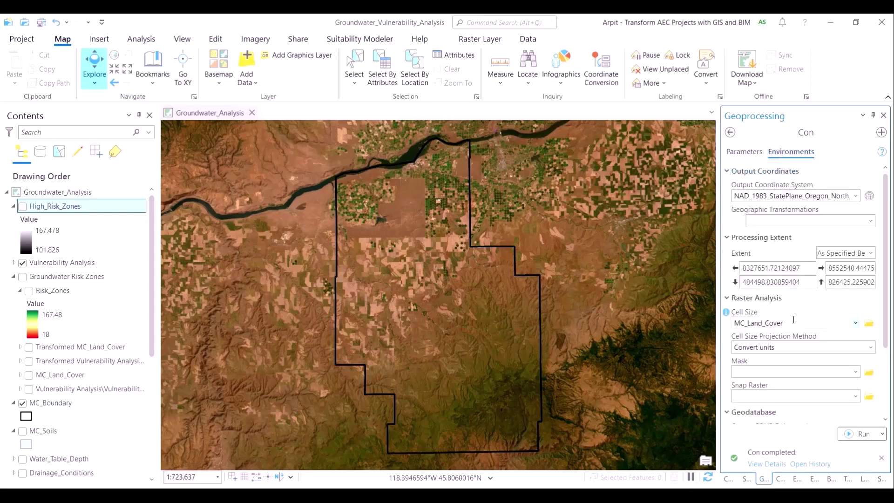
pyautogui.scroll(-1, 806, 312)
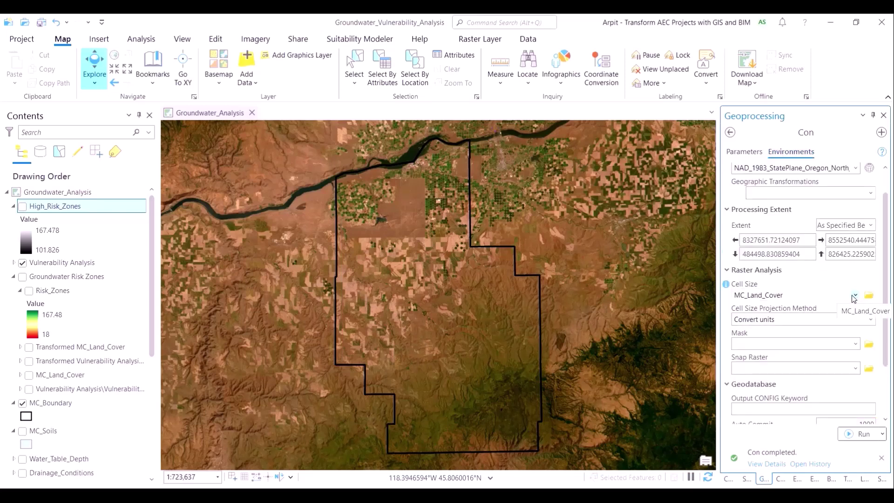
pyautogui.click(855, 344)
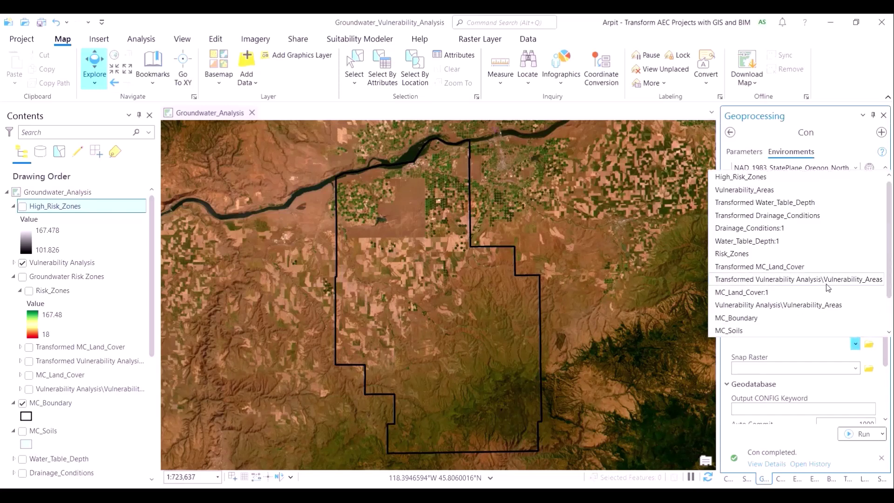
pyautogui.scroll(-1, 801, 242)
pyautogui.scroll(1, 801, 210)
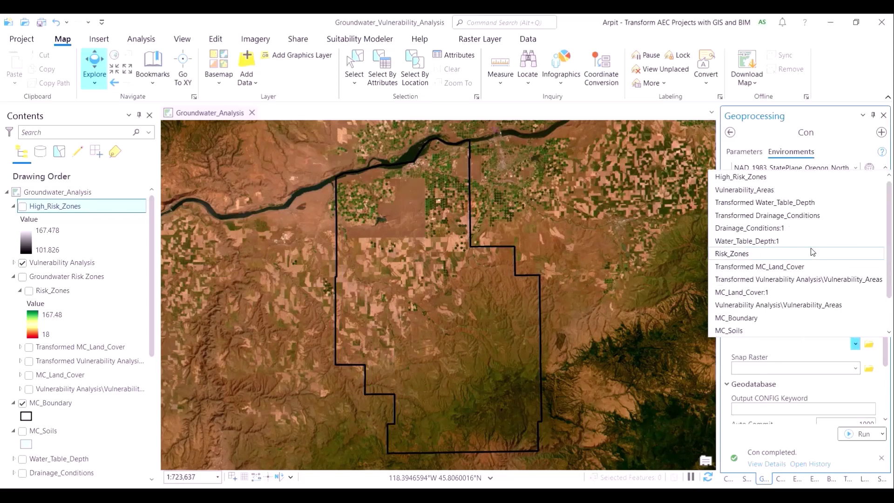
pyautogui.click(800, 179)
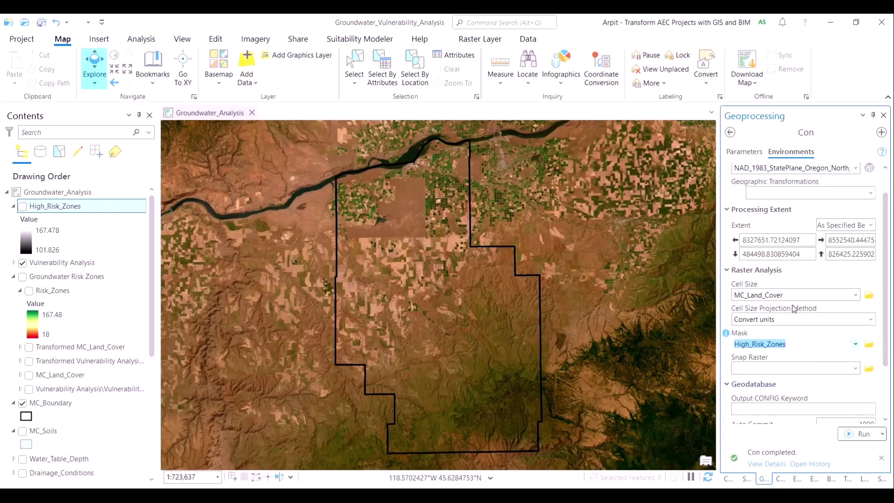
pyautogui.scroll(-1, 890, 339)
pyautogui.scroll(-3, 890, 340)
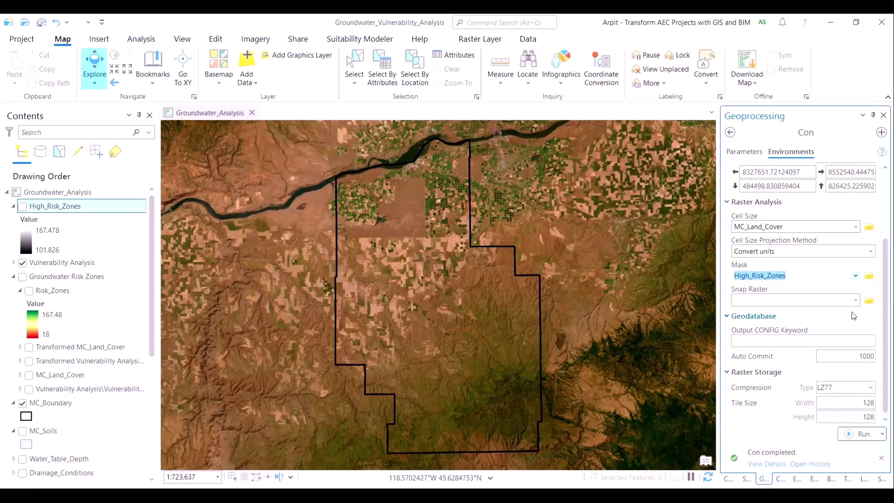
pyautogui.click(741, 155)
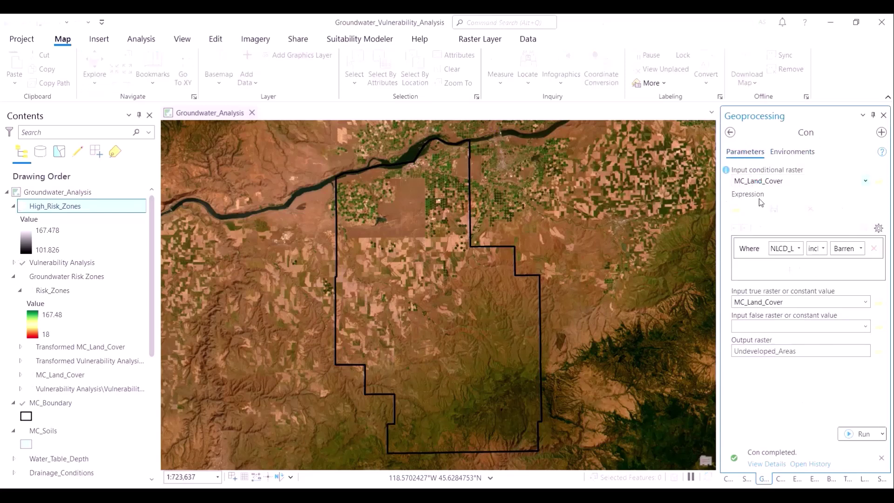
pyautogui.click(863, 434)
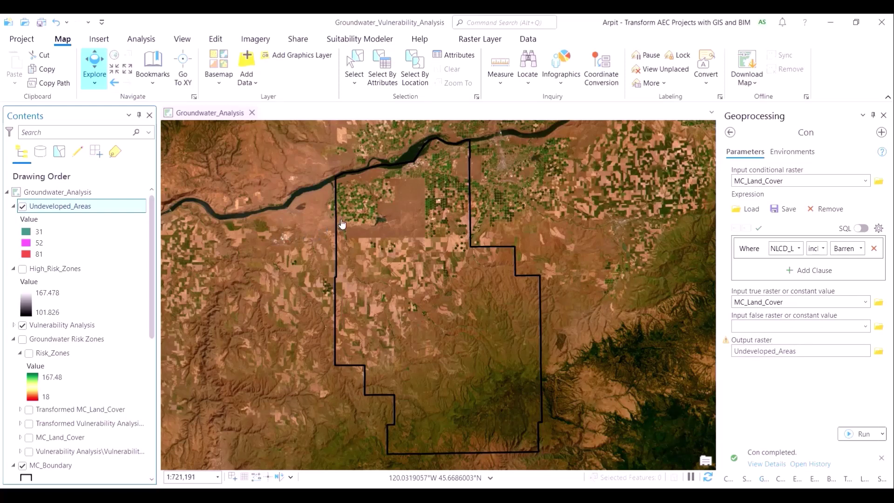
# - Inspect the Undeveloped_Areas raster at the Undeveloped Areas bookmark and around the northwestern part of the boundary
pyautogui.moveTo(430, 160); pyautogui.dragTo(428, 189)
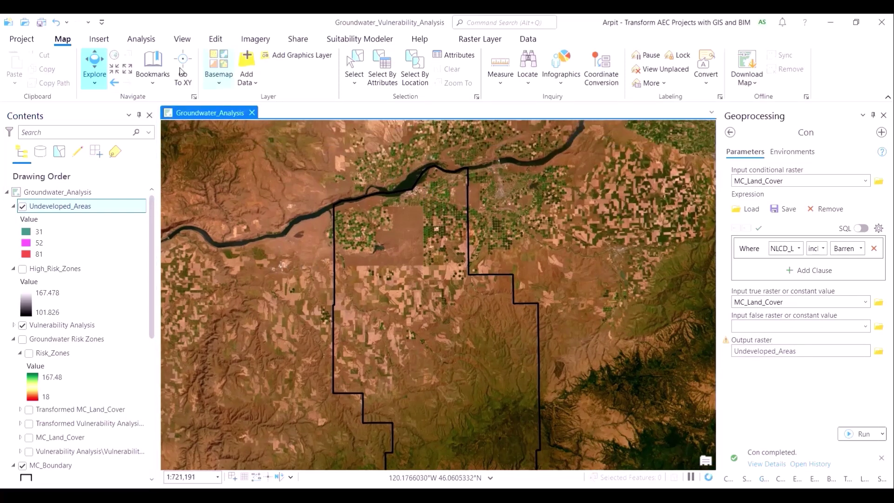
pyautogui.click(152, 66)
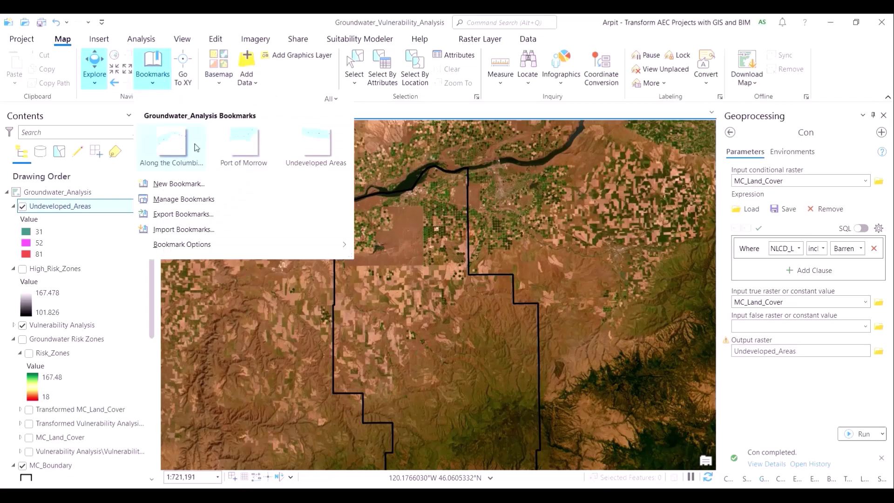
pyautogui.click(296, 148)
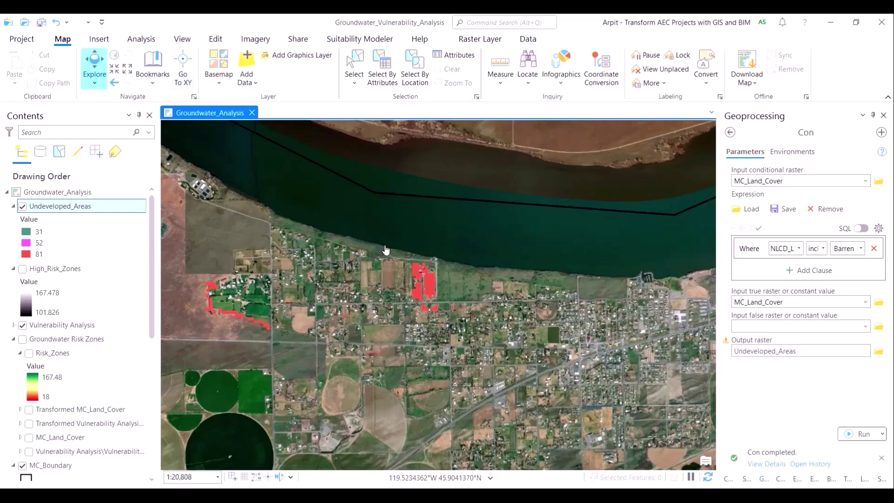
pyautogui.scroll(-10, 386, 250)
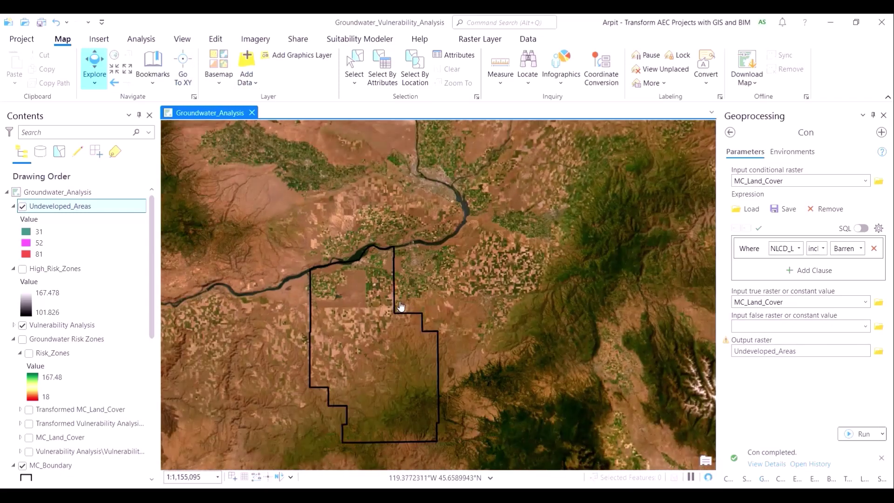
pyautogui.moveTo(359, 241); pyautogui.dragTo(451, 204)
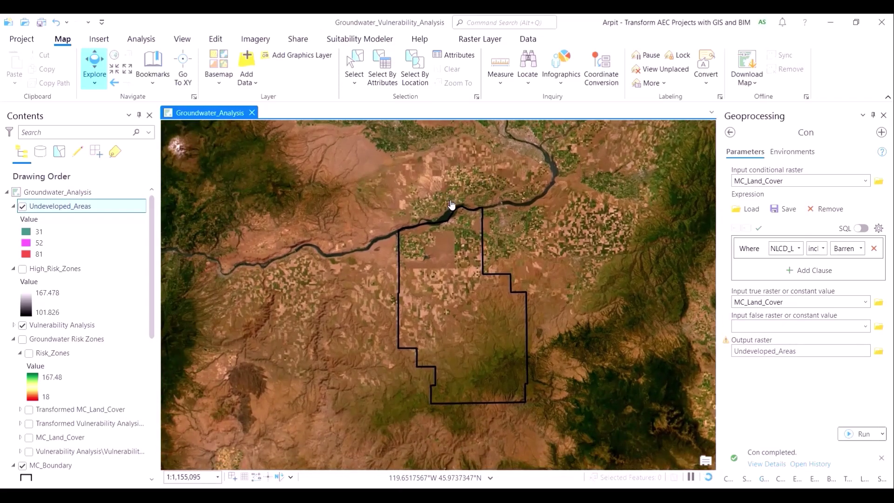
pyautogui.scroll(2, 485, 320)
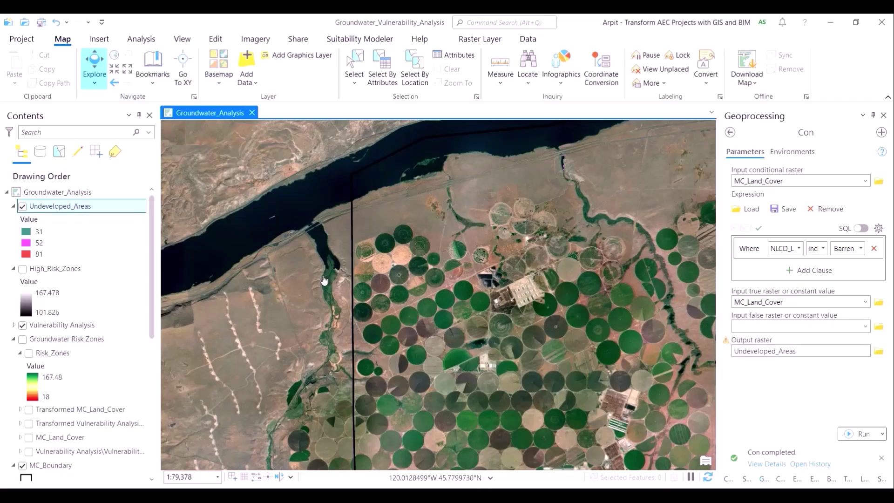
# - Open the Undeveloped_Areas attribute table, select the row with value 31 and locate its pixels on the map
pyautogui.hotkey('ctrl', 't')
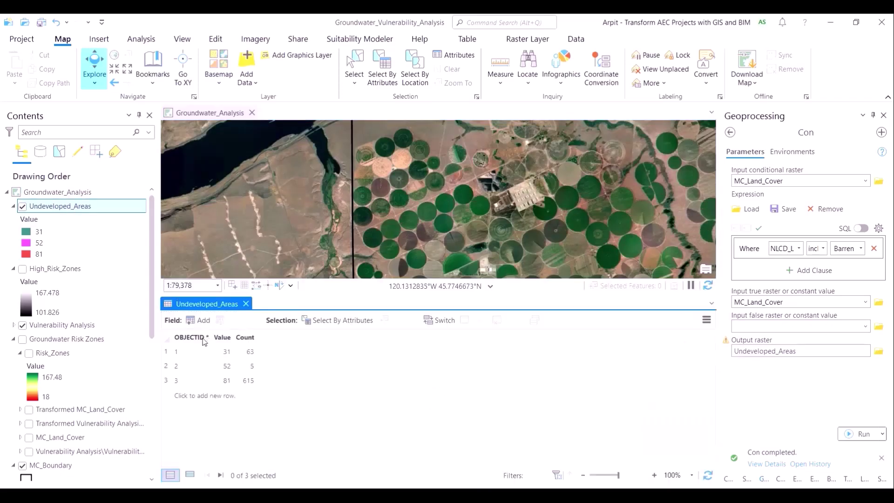
pyautogui.click(167, 352)
pyautogui.rightClick(168, 353)
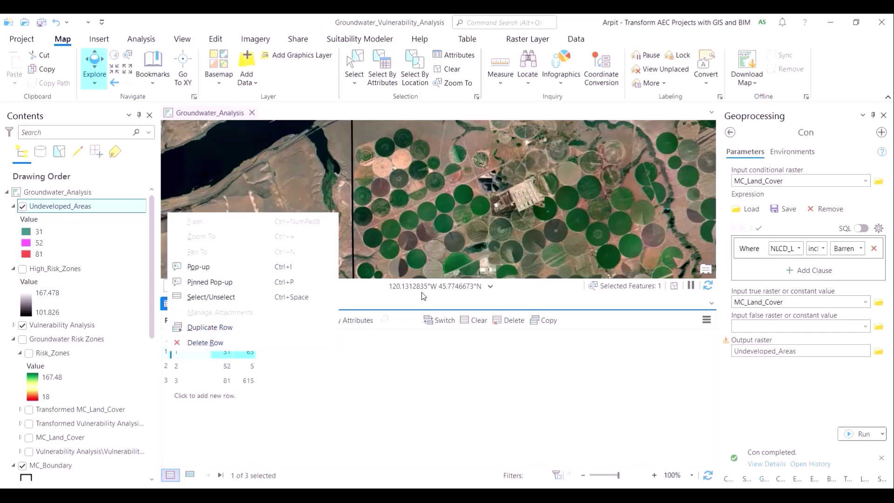
pyautogui.scroll(5, 504, 210)
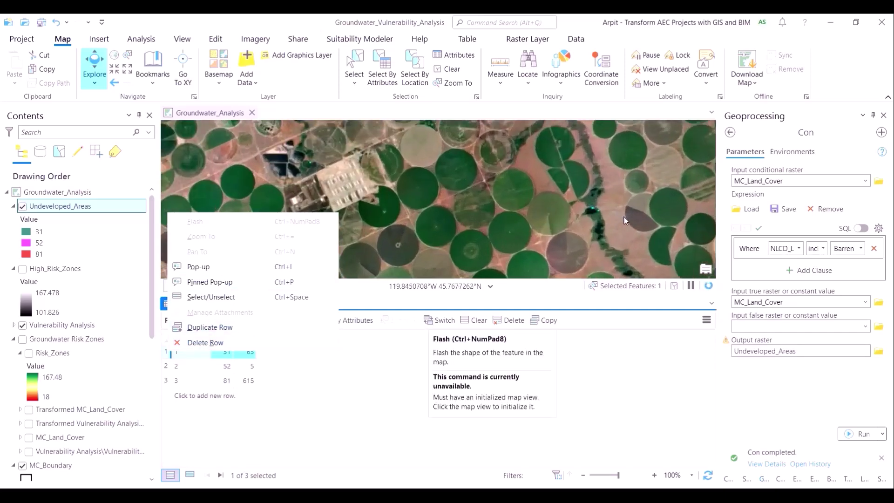
pyautogui.scroll(1, 579, 228)
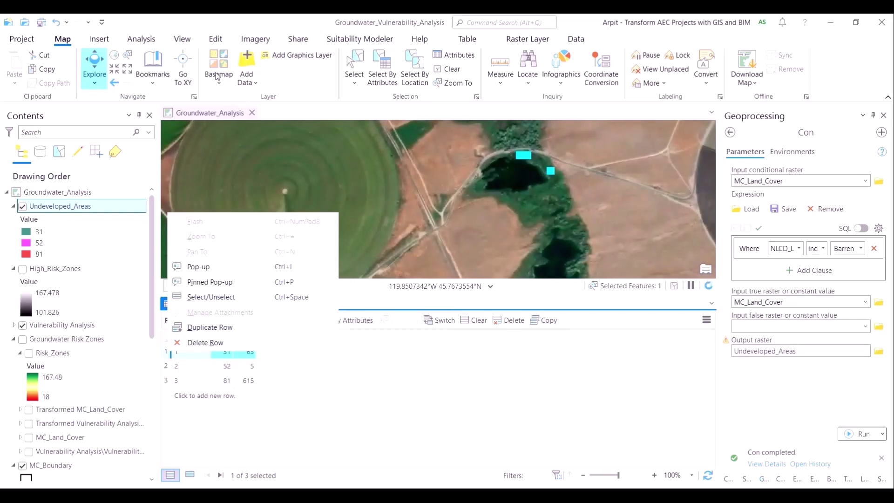
# - Clear the selection, zoom to the pixels of the value 81 row and close the attribute table
pyautogui.click(446, 70)
pyautogui.click(446, 70)
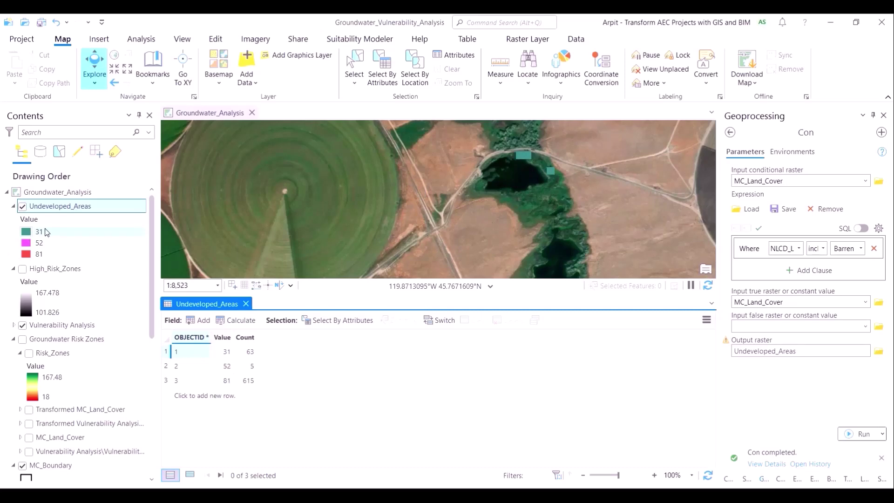
pyautogui.doubleClick(165, 380)
pyautogui.click(246, 304)
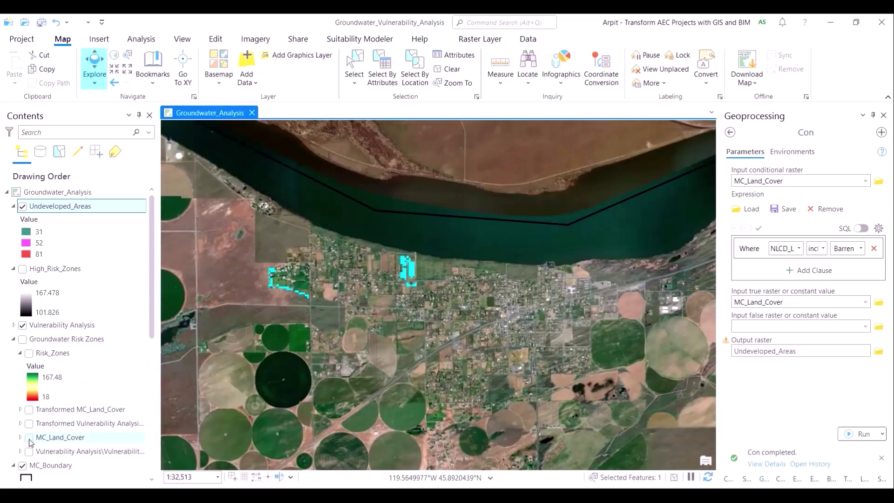
# - Look up the land cover class names for values 31, 52 and 81 in the MC_Land_Cover attribute table, then close it
pyautogui.scroll(-1, 31, 442)
pyautogui.click(20, 382)
pyautogui.click(47, 383)
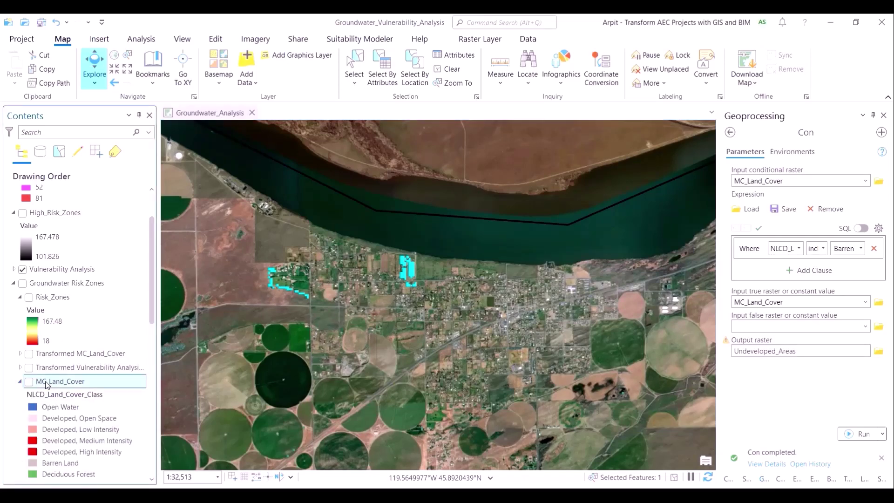
pyautogui.hotkey('ctrl', 't')
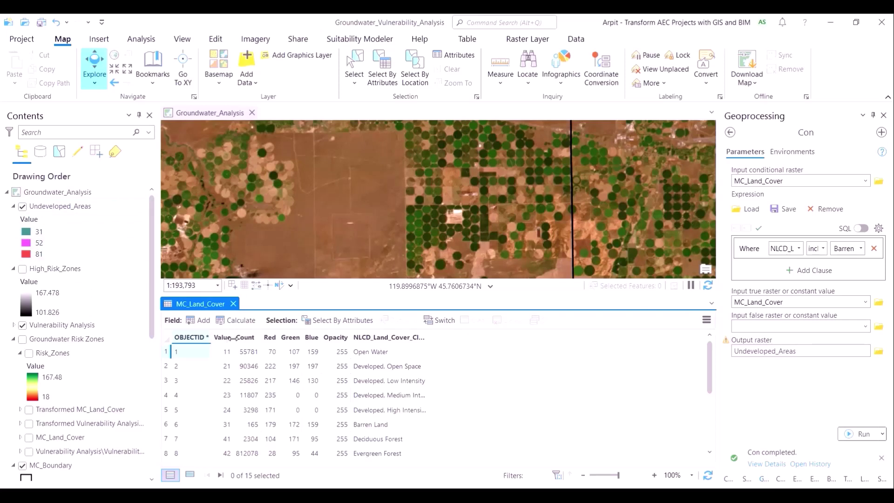
pyautogui.click(225, 424)
pyautogui.click(170, 425)
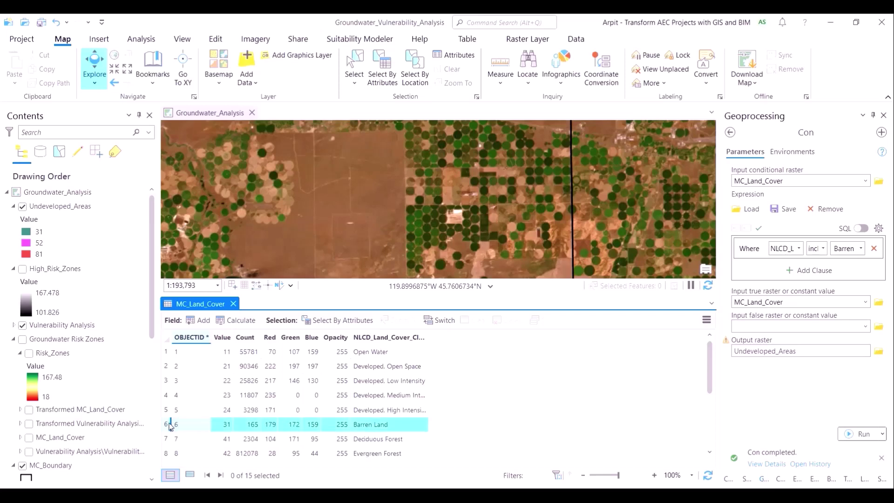
pyautogui.scroll(-2, 171, 419)
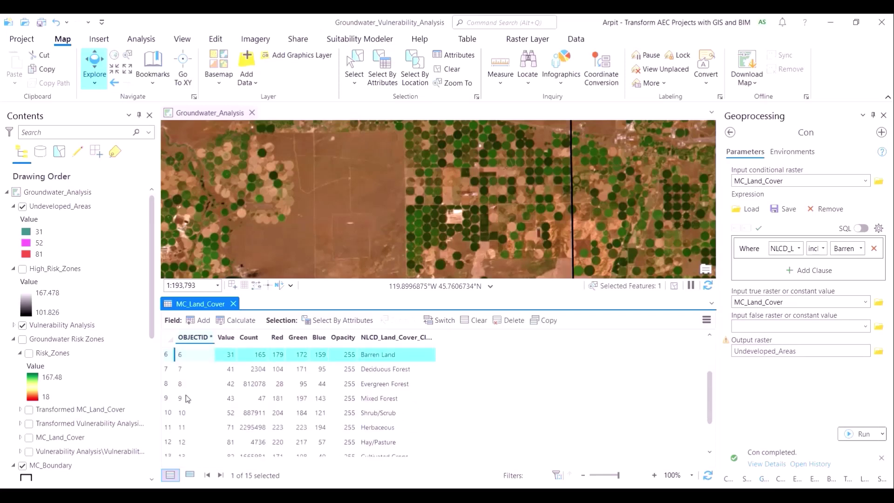
pyautogui.scroll(-1, 187, 411)
pyautogui.click(169, 364)
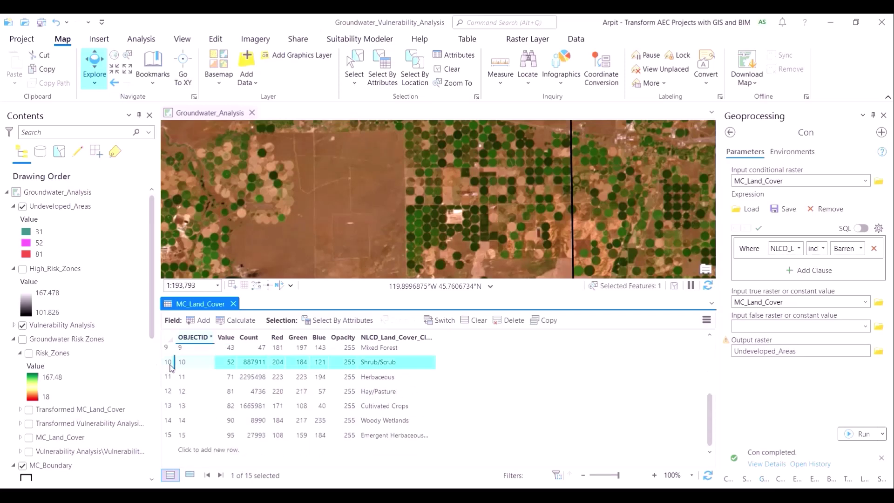
pyautogui.click(165, 394)
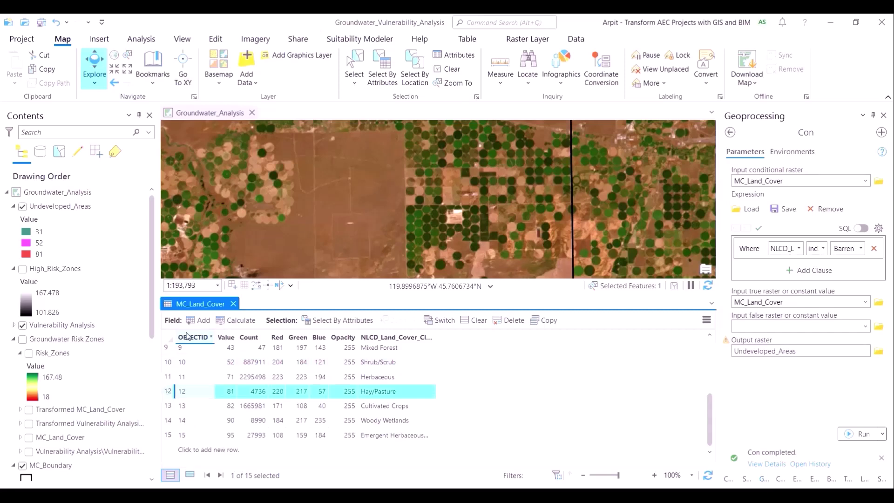
pyautogui.click(233, 304)
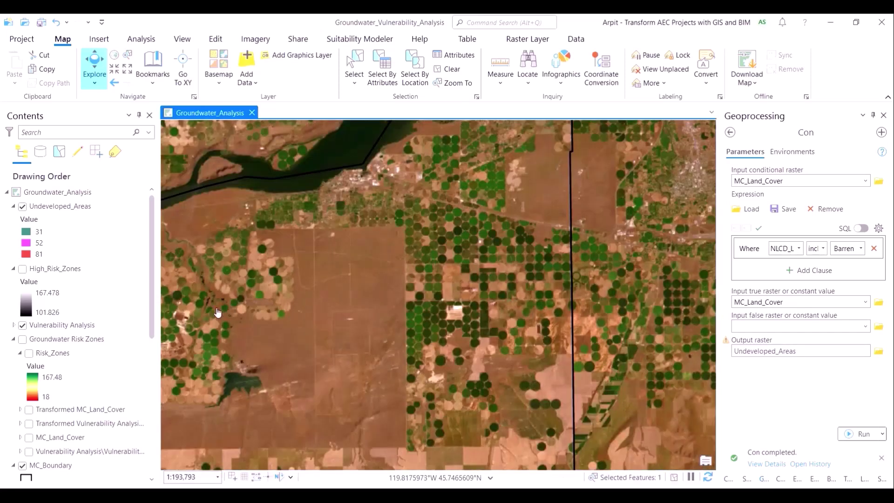
# - Open the symbology of Undeveloped_Areas, keep Value as Field 1 and rename the class heading to "Land Cover Classes"
pyautogui.click(66, 207)
pyautogui.rightClick(66, 208)
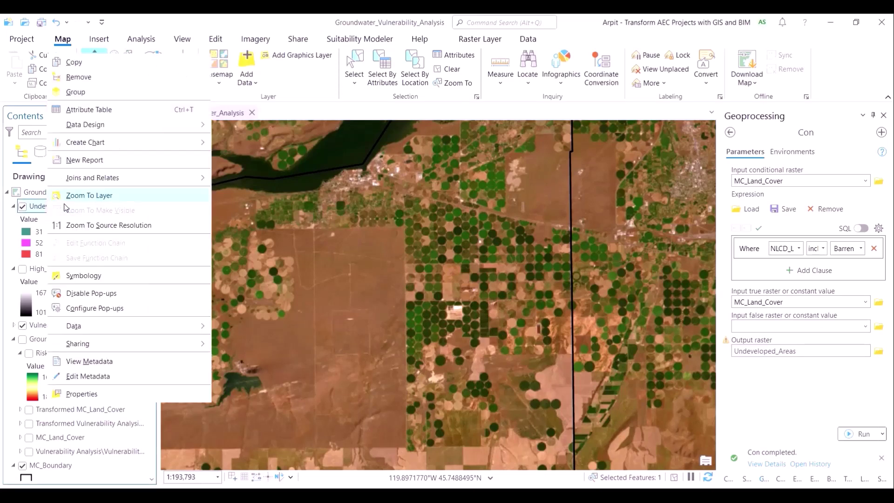
pyautogui.click(92, 276)
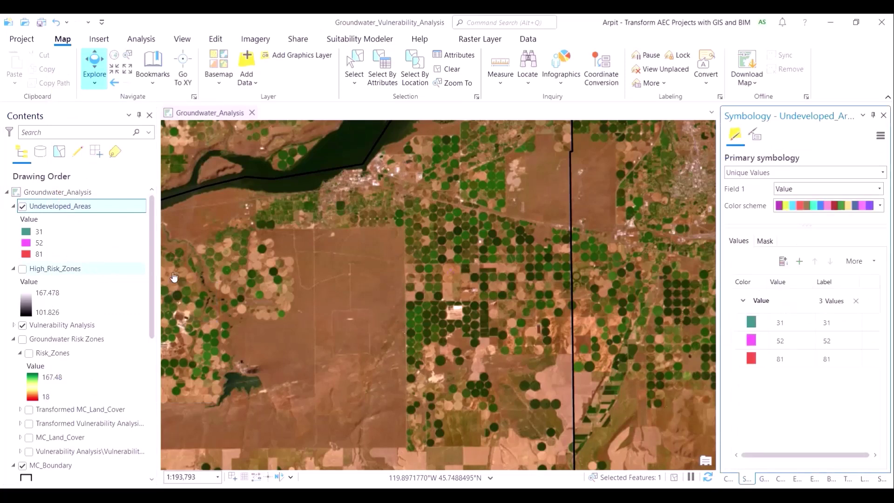
pyautogui.click(879, 189)
pyautogui.click(791, 199)
pyautogui.click(764, 300)
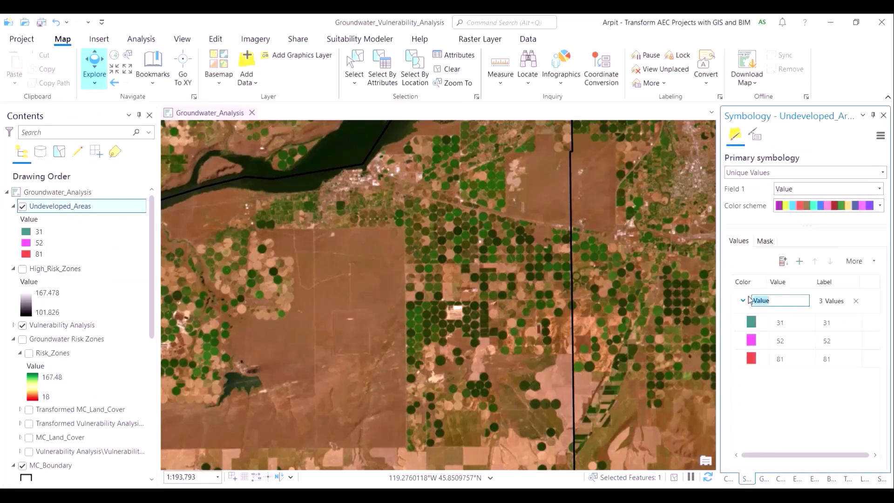
pyautogui.write('Land Cover Classes')
pyautogui.press('Return')
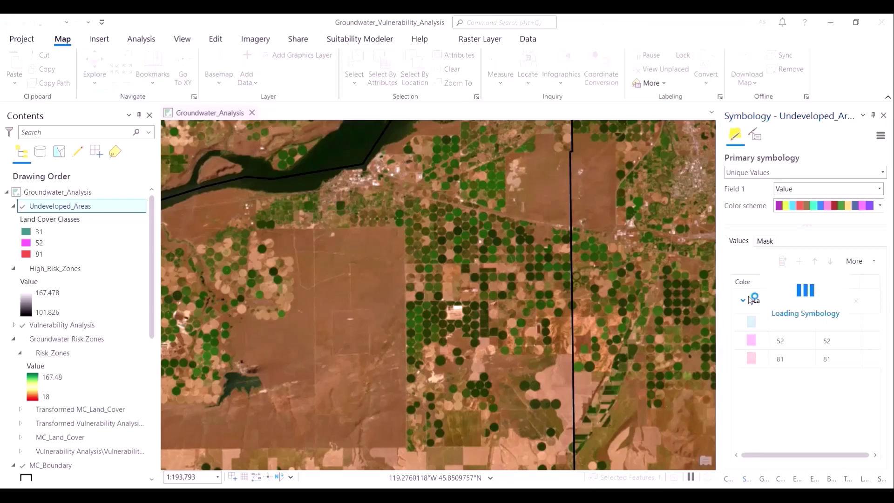
# - Label value 31 as "Barren Land", 52 as "Shrub / Scrub" and 81 as "Hay / Pasture"
pyautogui.doubleClick(840, 322)
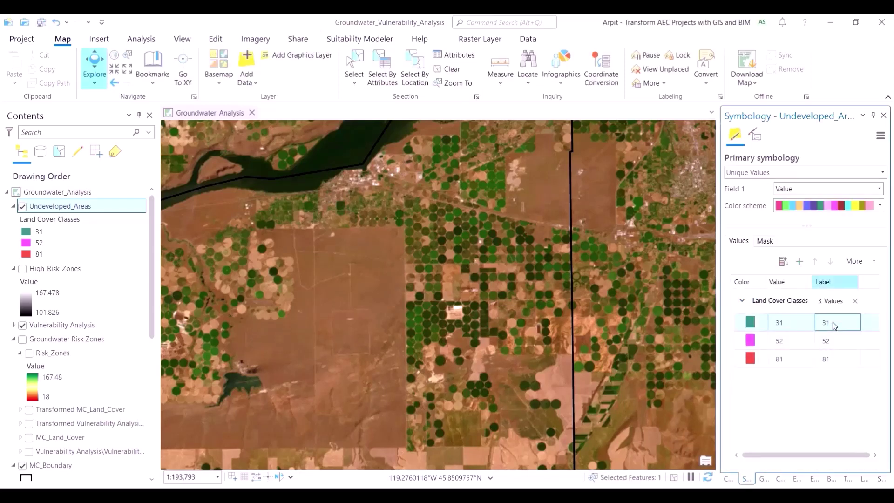
pyautogui.write('Barren Land')
pyautogui.press('Return')
pyautogui.doubleClick(832, 340)
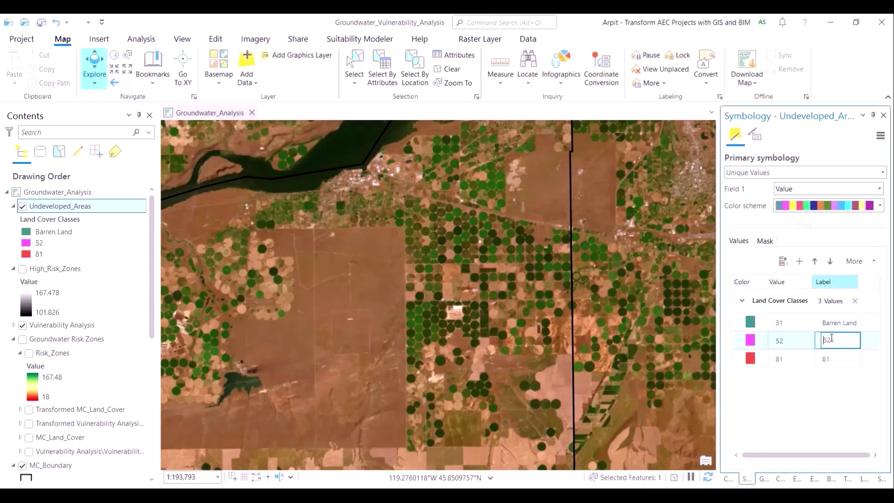
pyautogui.write('Shrub / Scrub')
pyautogui.doubleClick(837, 358)
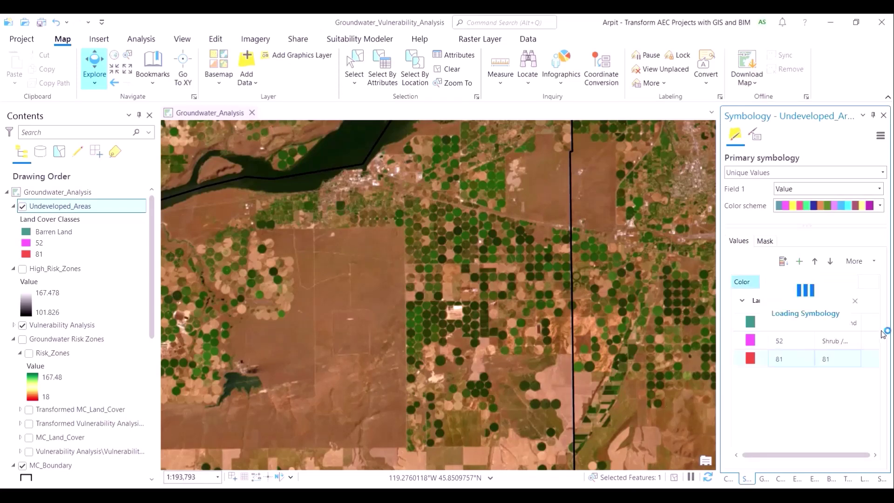
pyautogui.write('Hay')
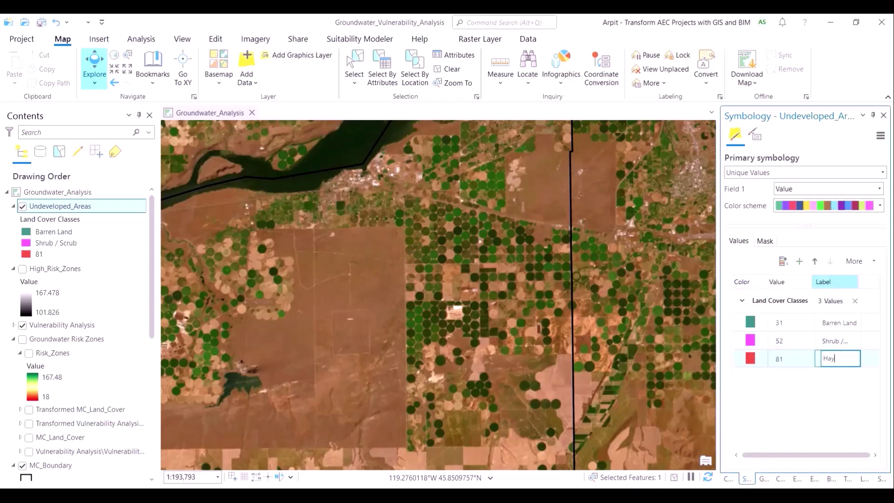
pyautogui.write(' / Pasture')
pyautogui.press('Return')
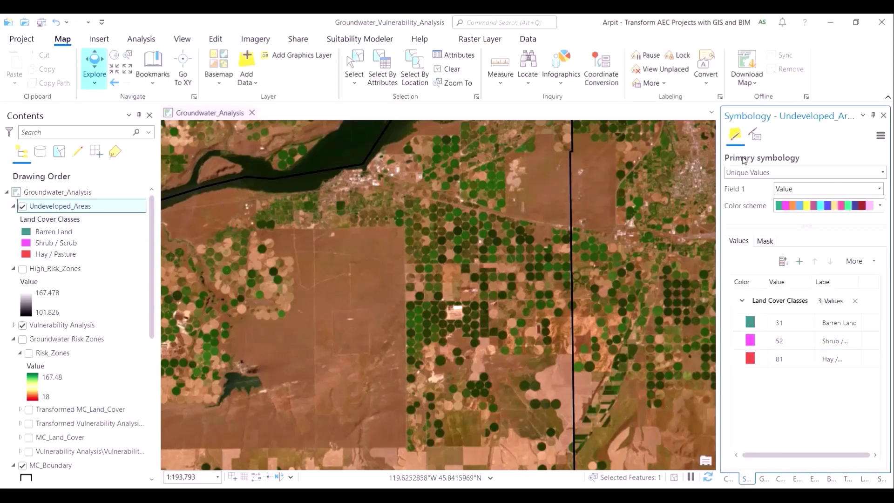
# - Open the Undeveloped_Areas attribute table, select the value 81 row and examine its pixels near the river
pyautogui.click(75, 206)
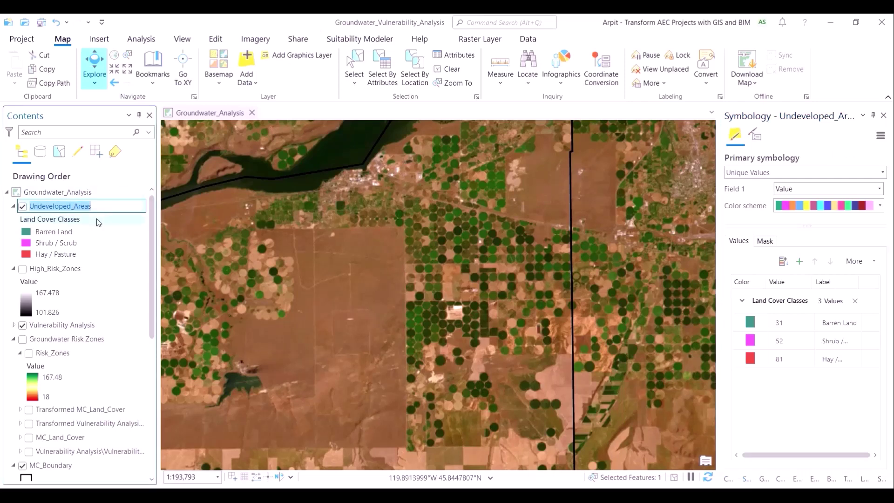
pyautogui.click(66, 209)
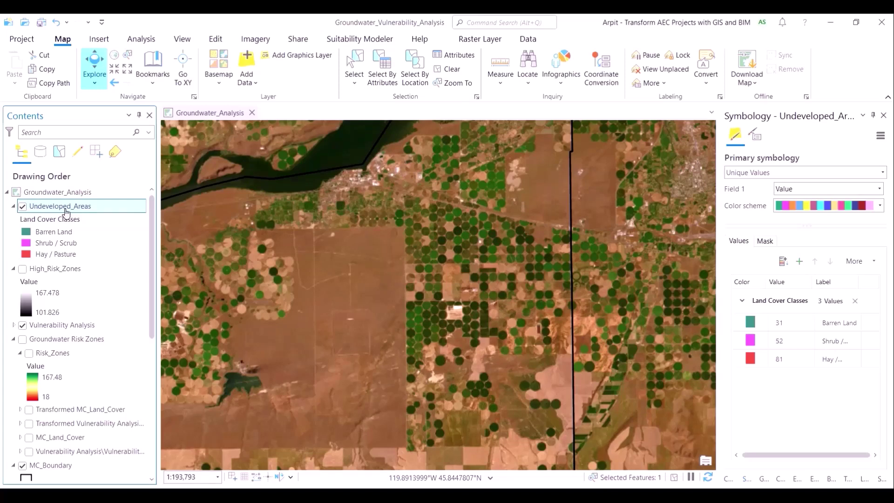
pyautogui.hotkey('ctrl', 't')
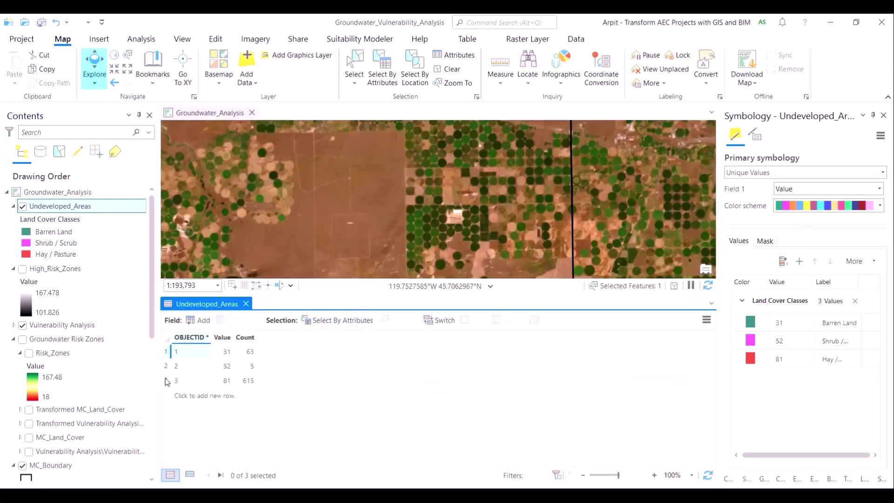
pyautogui.click(167, 381)
pyautogui.scroll(-3, 374, 226)
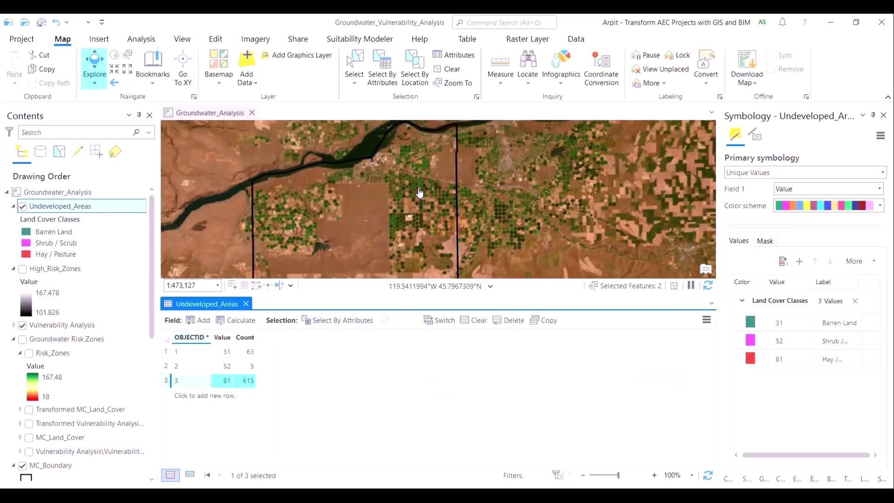
pyautogui.scroll(5, 419, 192)
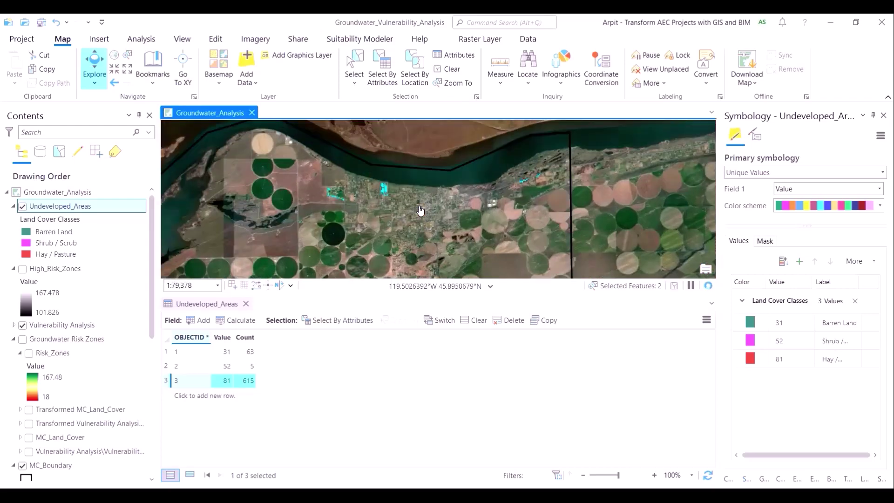
pyautogui.scroll(2, 420, 210)
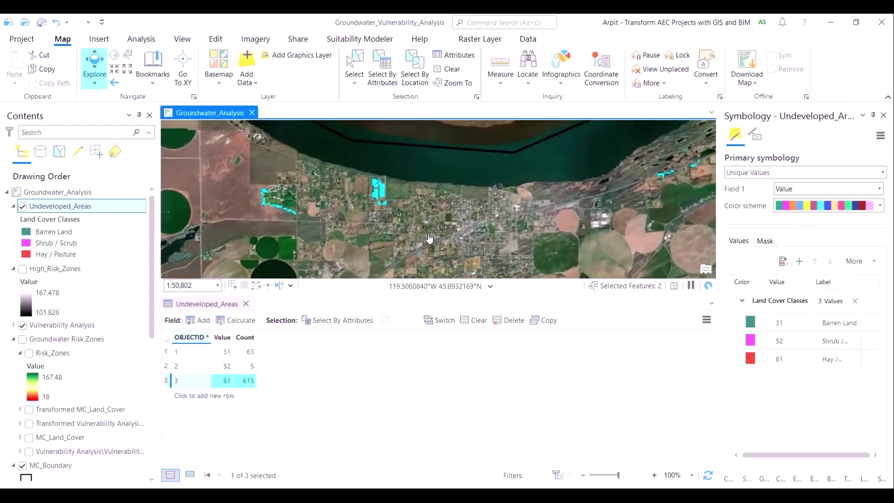
pyautogui.moveTo(430, 238); pyautogui.dragTo(372, 244)
pyautogui.scroll(1, 377, 245)
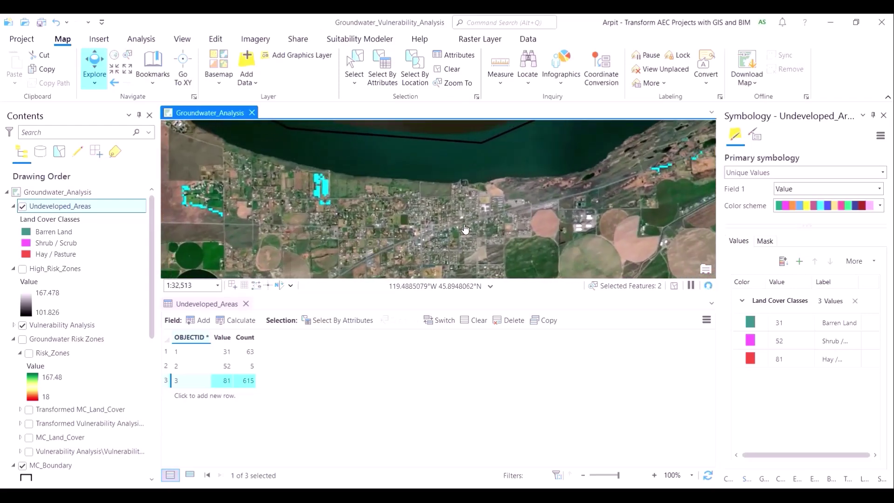
pyautogui.scroll(8, 332, 225)
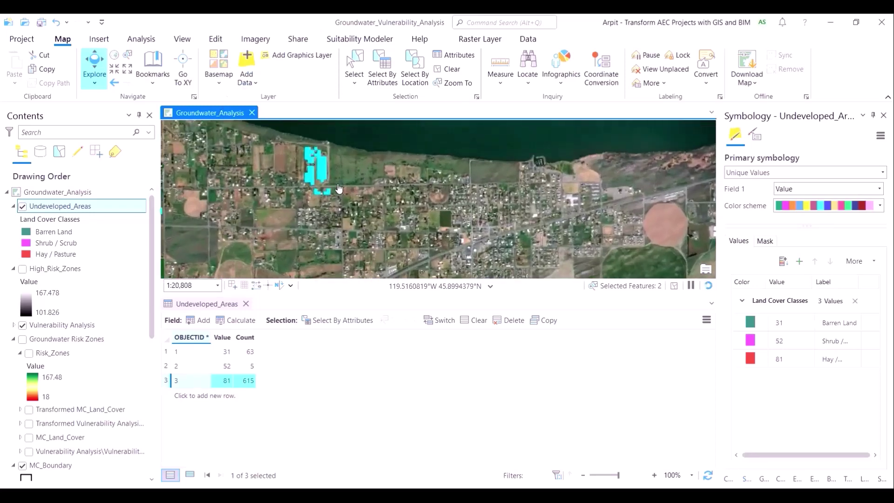
pyautogui.scroll(-2, 353, 217)
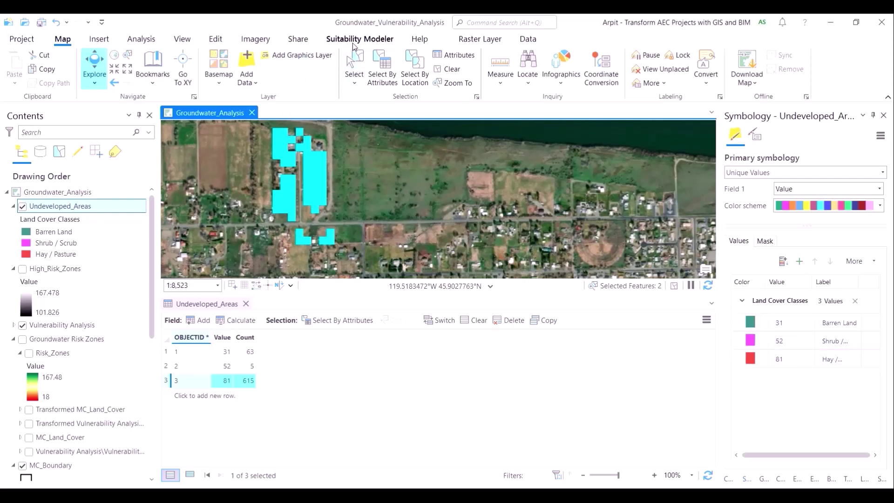
# - Clear the selection and toggle the visibility of Undeveloped_Areas to compare the Hay / Pasture pixels with the imagery beneath
pyautogui.click(447, 69)
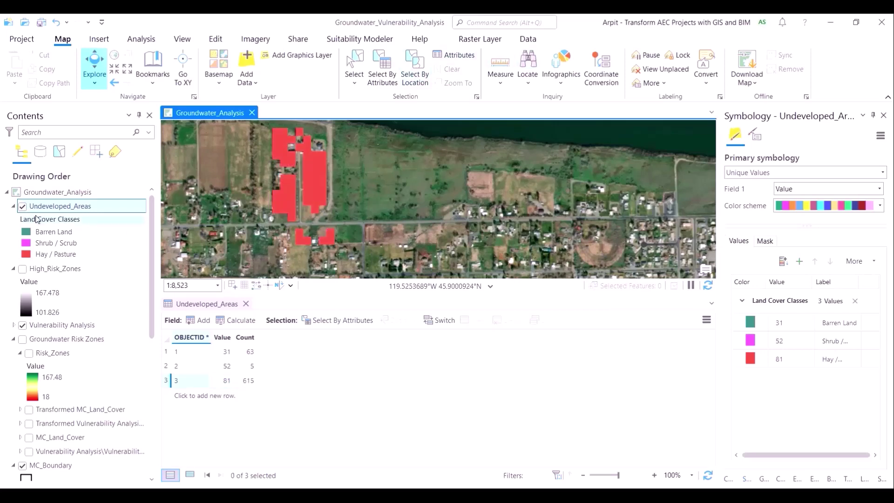
pyautogui.click(22, 206)
pyautogui.scroll(2, 289, 205)
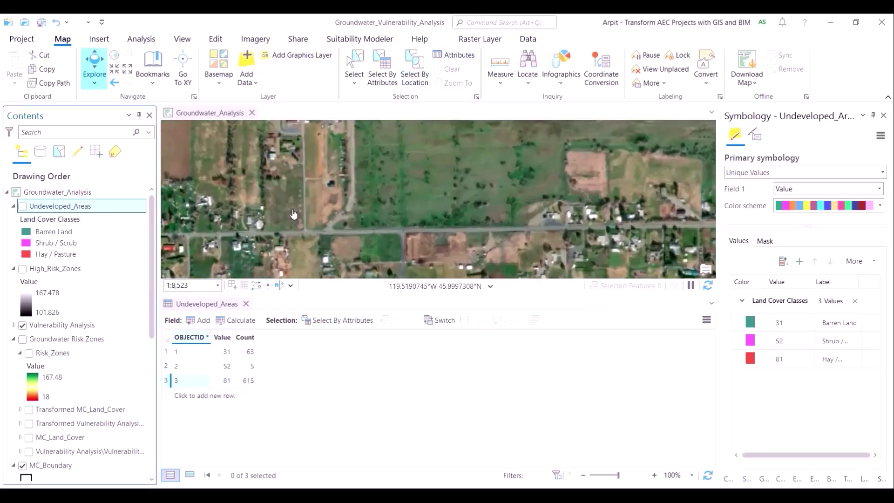
pyautogui.click(22, 206)
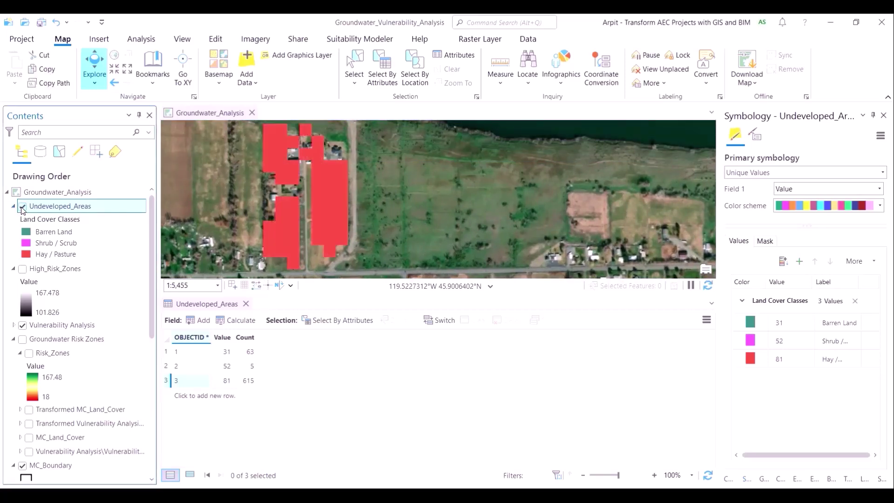
pyautogui.click(22, 209)
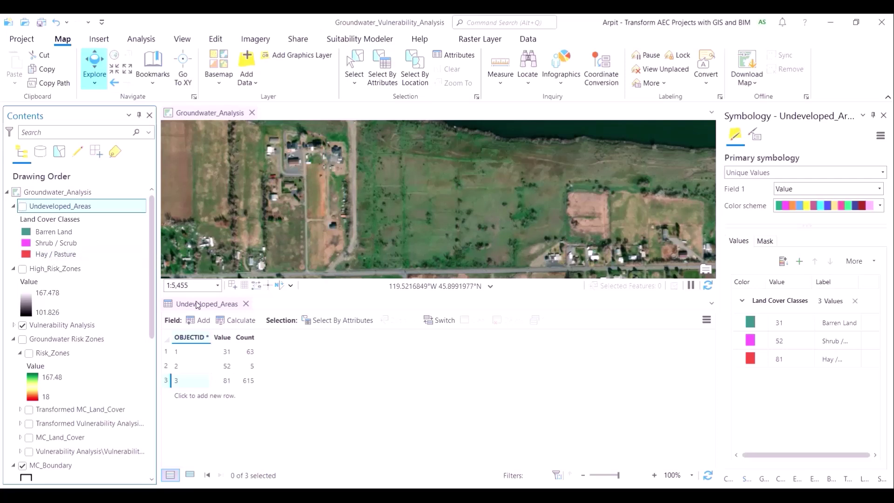
# - Select the value 31 row in the Undeveloped_Areas table and change the Barren Land class color to yellow
pyautogui.doubleClick(166, 352)
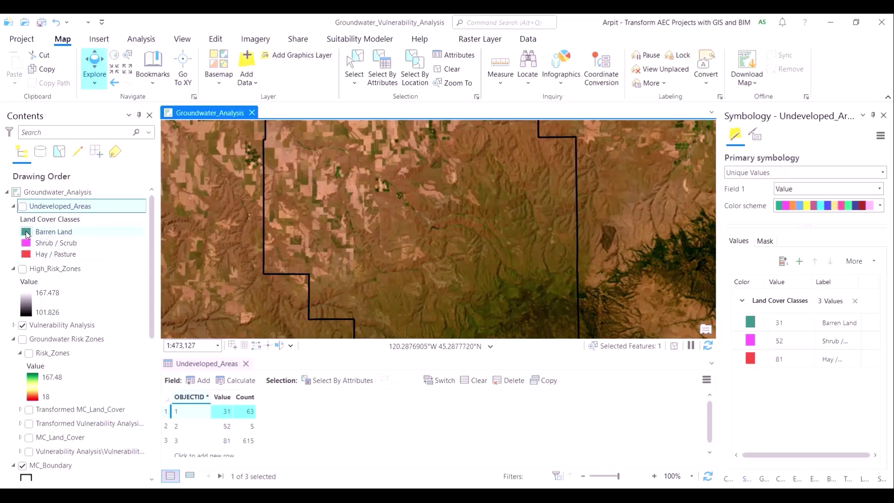
pyautogui.click(750, 322)
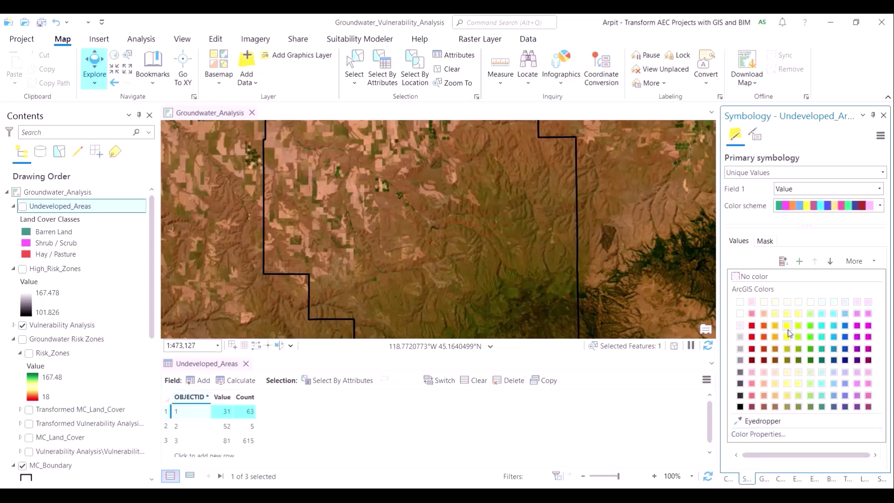
pyautogui.click(788, 330)
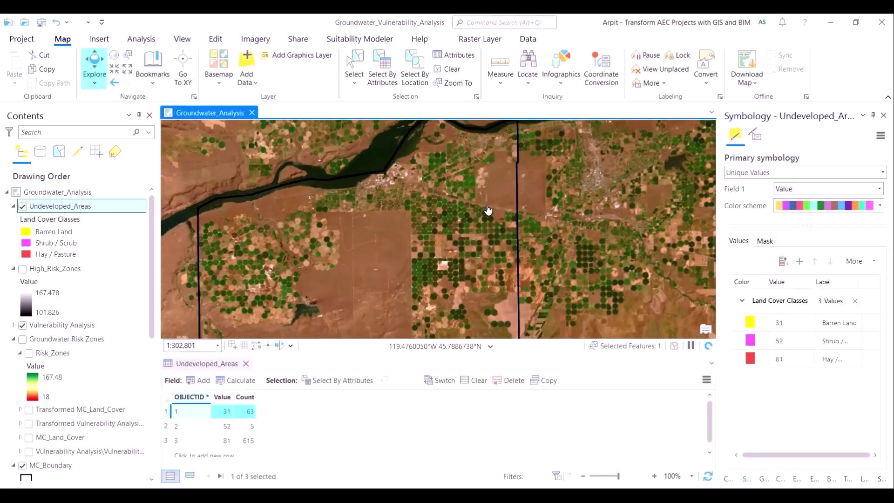
# - Locate the selected Barren Land pixels near the river and toggle Undeveloped_Areas to compare them with the imagery beneath
pyautogui.scroll(2, 486, 210)
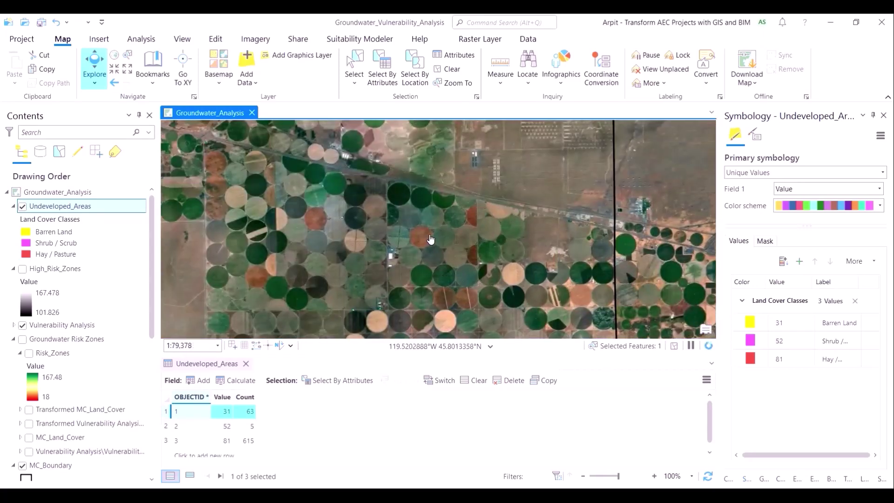
pyautogui.scroll(5, 482, 213)
pyautogui.scroll(-4, 458, 215)
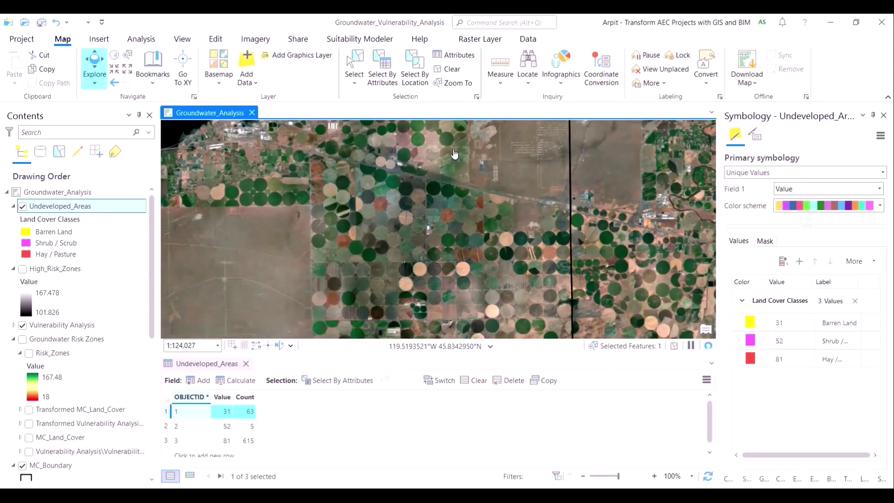
pyautogui.moveTo(455, 156); pyautogui.dragTo(445, 323)
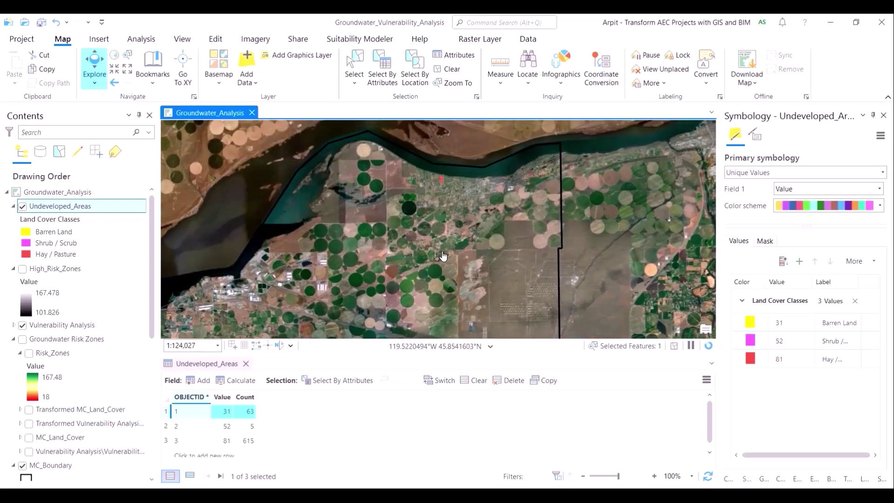
pyautogui.scroll(3, 554, 166)
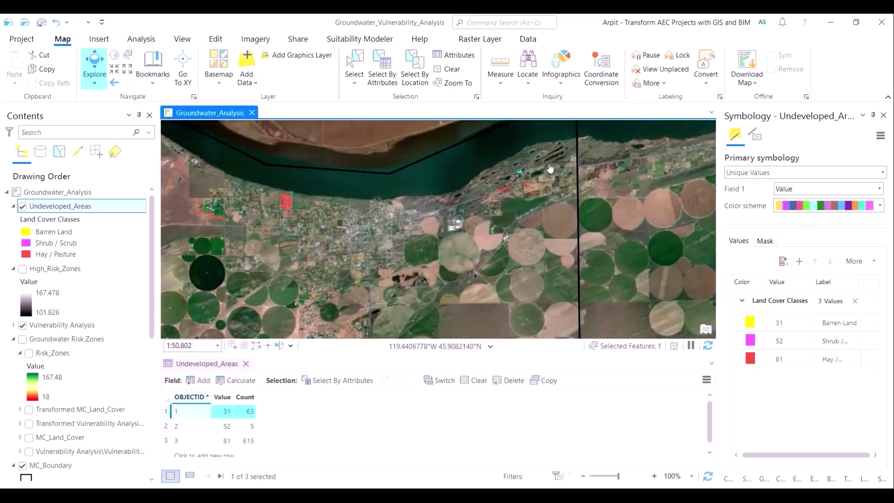
pyautogui.scroll(5, 550, 168)
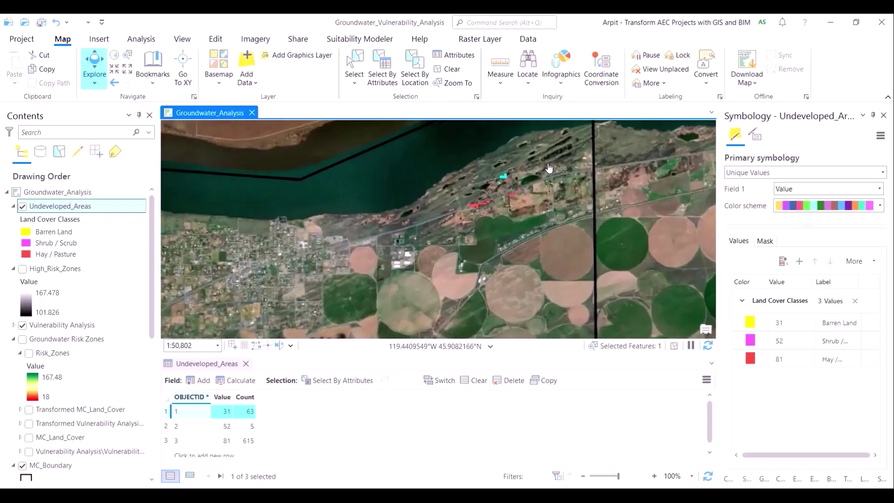
pyautogui.moveTo(407, 217); pyautogui.dragTo(459, 231)
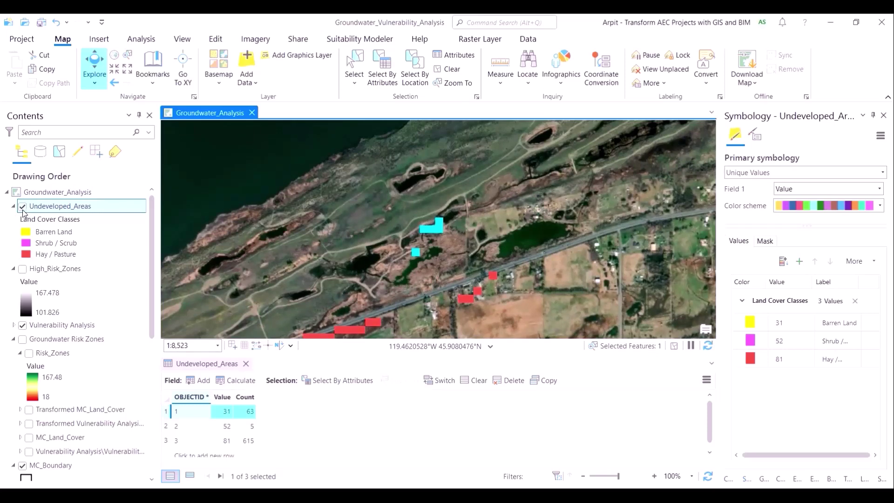
pyautogui.click(22, 207)
pyautogui.click(22, 207)
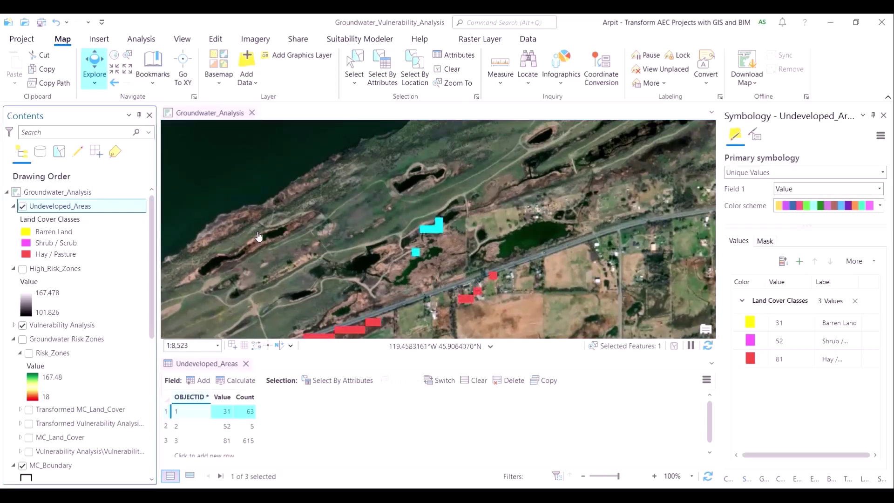
# - Clear the selection and toggle the visibility of Undeveloped_Areas to check the yellow Barren Land pixels against the imagery
pyautogui.scroll(3, 448, 242)
pyautogui.moveTo(449, 243); pyautogui.dragTo(460, 284)
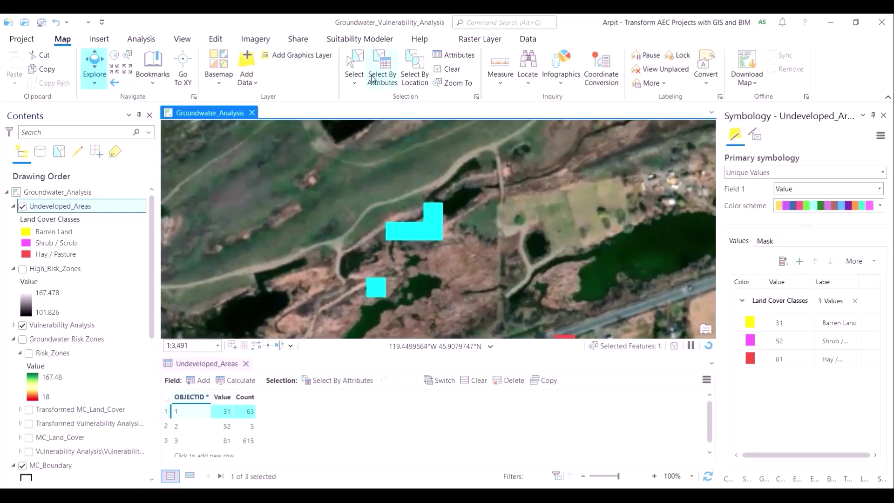
pyautogui.click(449, 69)
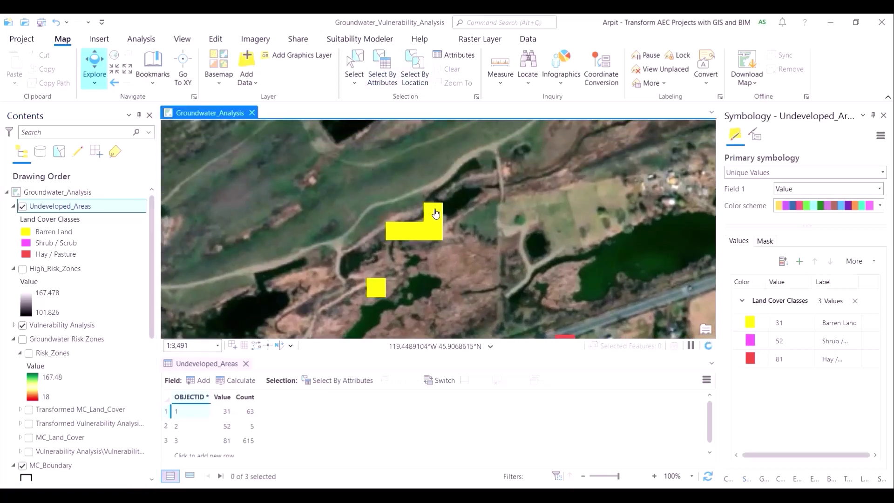
pyautogui.click(22, 207)
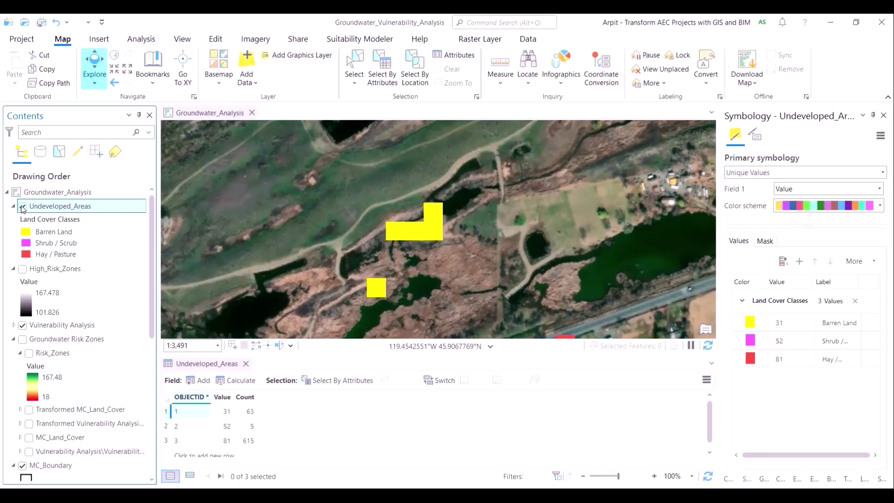
pyautogui.click(22, 207)
pyautogui.click(22, 208)
# - Examine the ground under the L-shaped Barren Land patch up close, switching Undeveloped_Areas on and off, and leave the layer hidden
pyautogui.scroll(5, 372, 214)
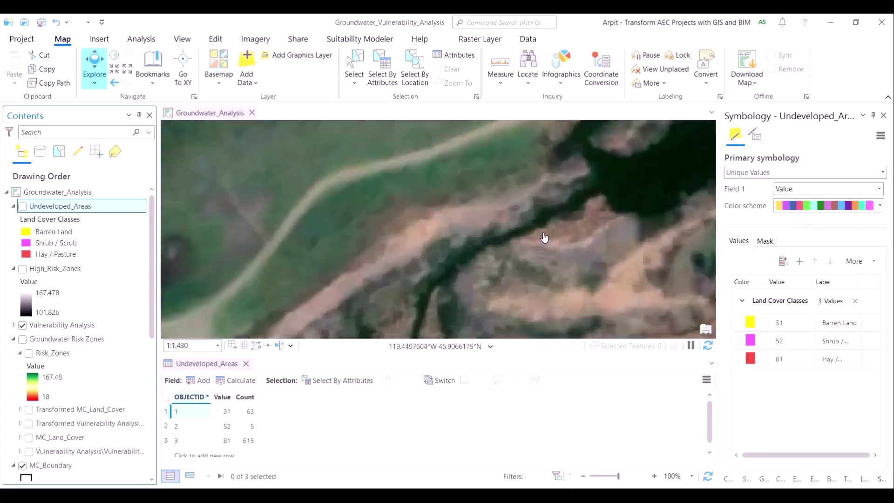
pyautogui.moveTo(404, 210); pyautogui.dragTo(343, 200)
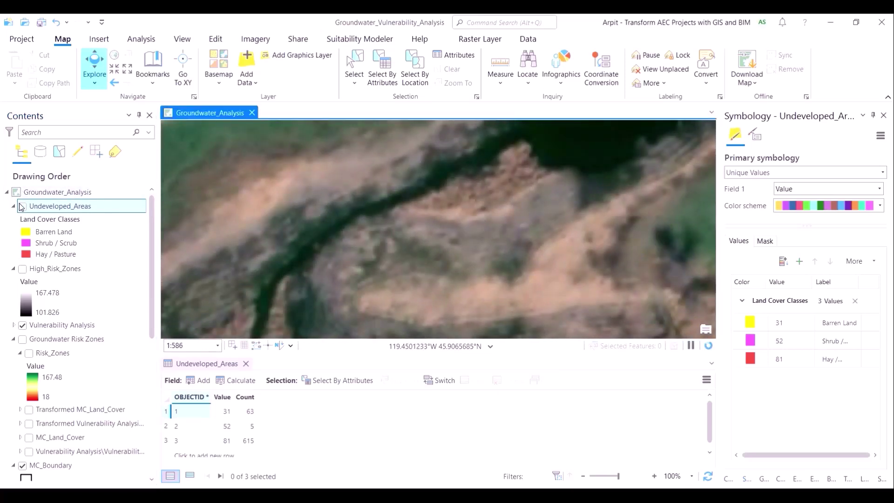
pyautogui.click(21, 207)
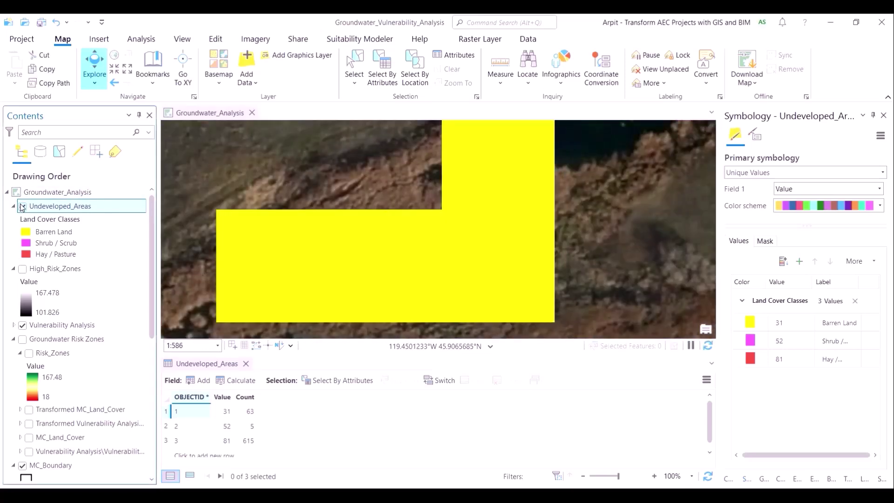
pyautogui.click(22, 207)
pyautogui.click(22, 208)
pyautogui.click(22, 208)
pyautogui.scroll(-3, 300, 218)
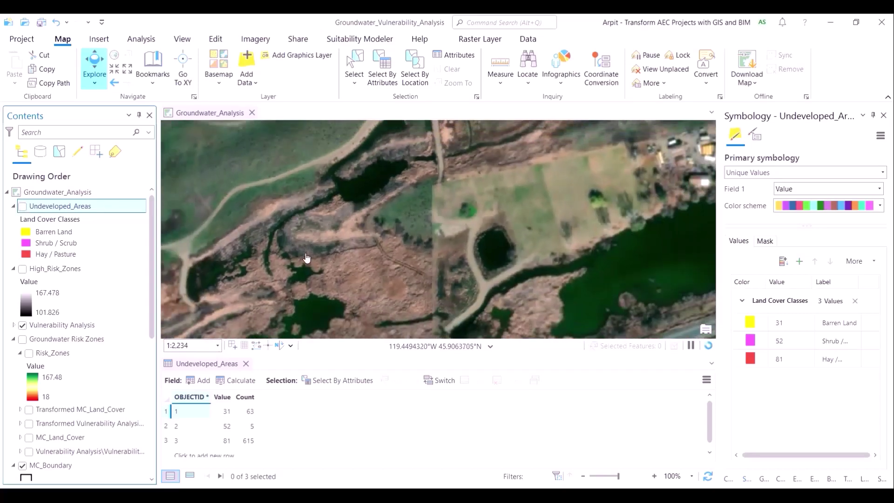
pyautogui.scroll(-3, 386, 206)
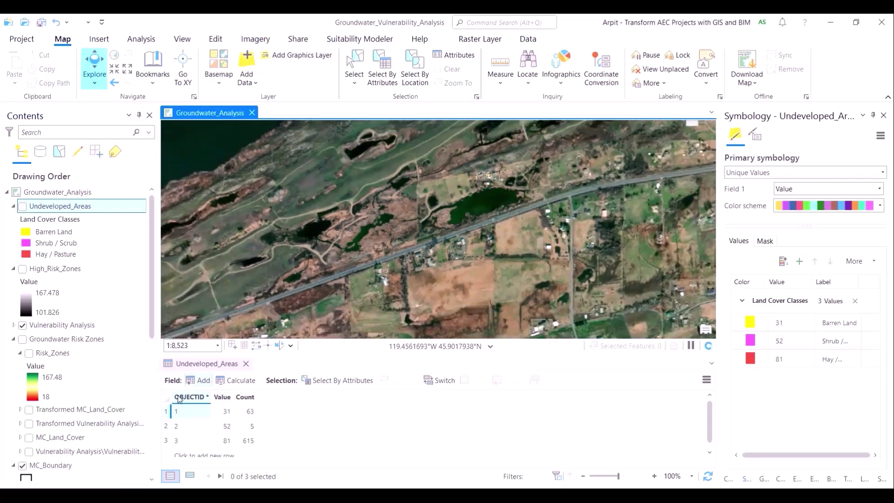
# - Select the value 52 row in the Undeveloped_Areas table, show the layer again and search the map for Shrub / Scrub pixels
pyautogui.click(168, 428)
pyautogui.click(22, 205)
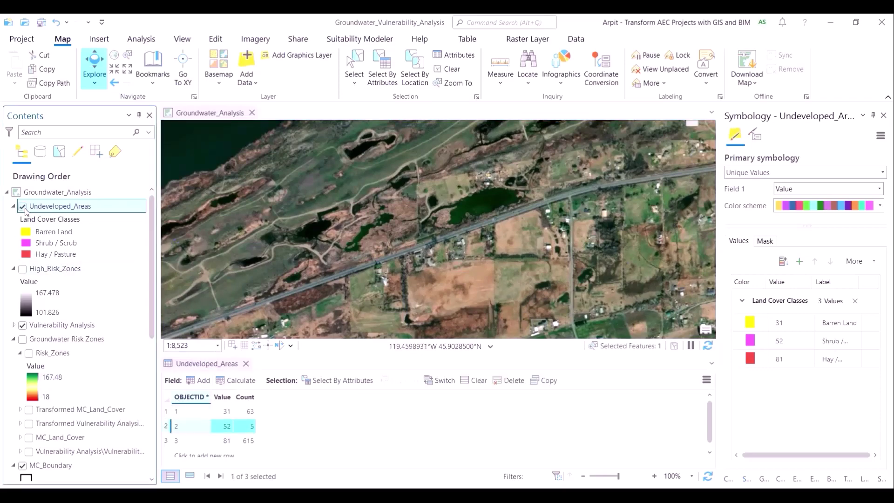
pyautogui.scroll(-3, 336, 219)
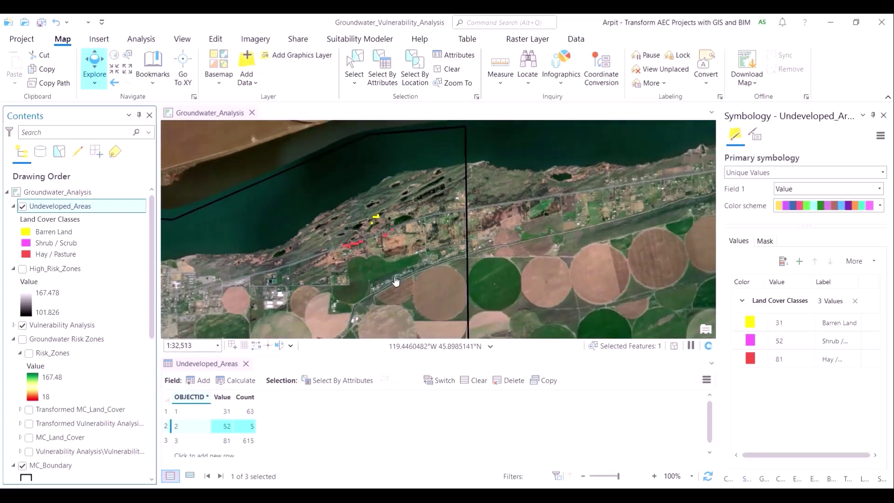
pyautogui.moveTo(411, 235); pyautogui.dragTo(667, 221)
pyautogui.moveTo(450, 215)
pyautogui.mouseDown()
pyautogui.moveTo(519, 281)
pyautogui.moveTo(453, 213)
pyautogui.mouseUp()
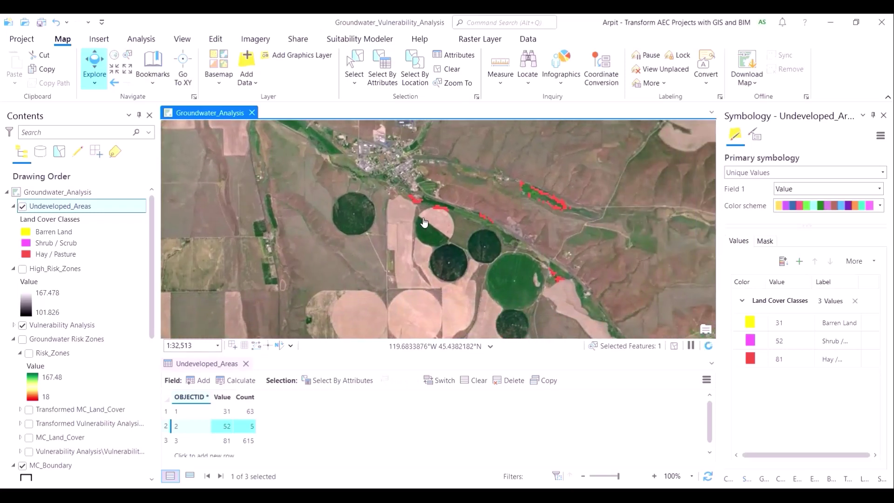
# - Hide Undeveloped_Areas to inspect the imagery beneath the Hay / Pasture pixels along the green fields southeast of the town
pyautogui.scroll(5, 424, 223)
pyautogui.moveTo(504, 199); pyautogui.dragTo(462, 249)
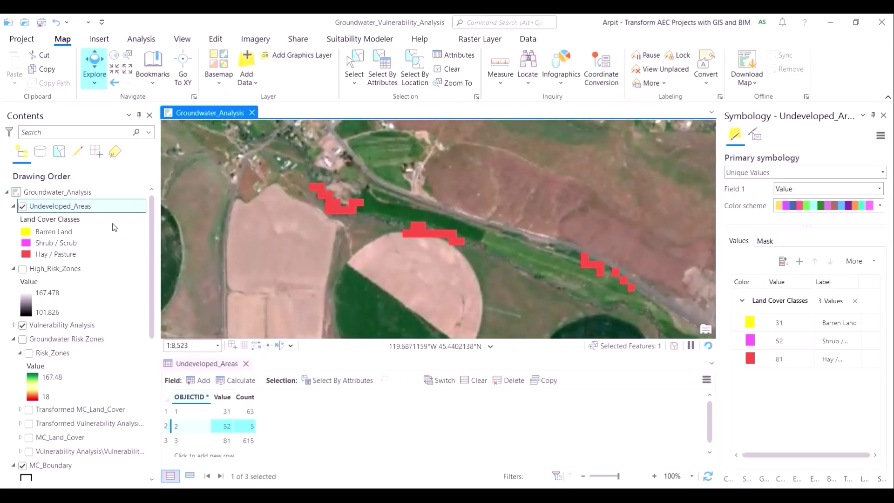
pyautogui.click(22, 207)
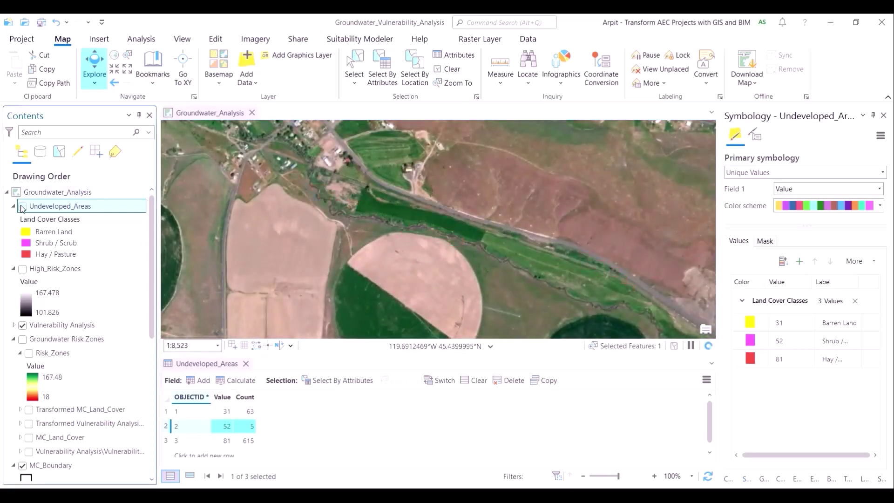